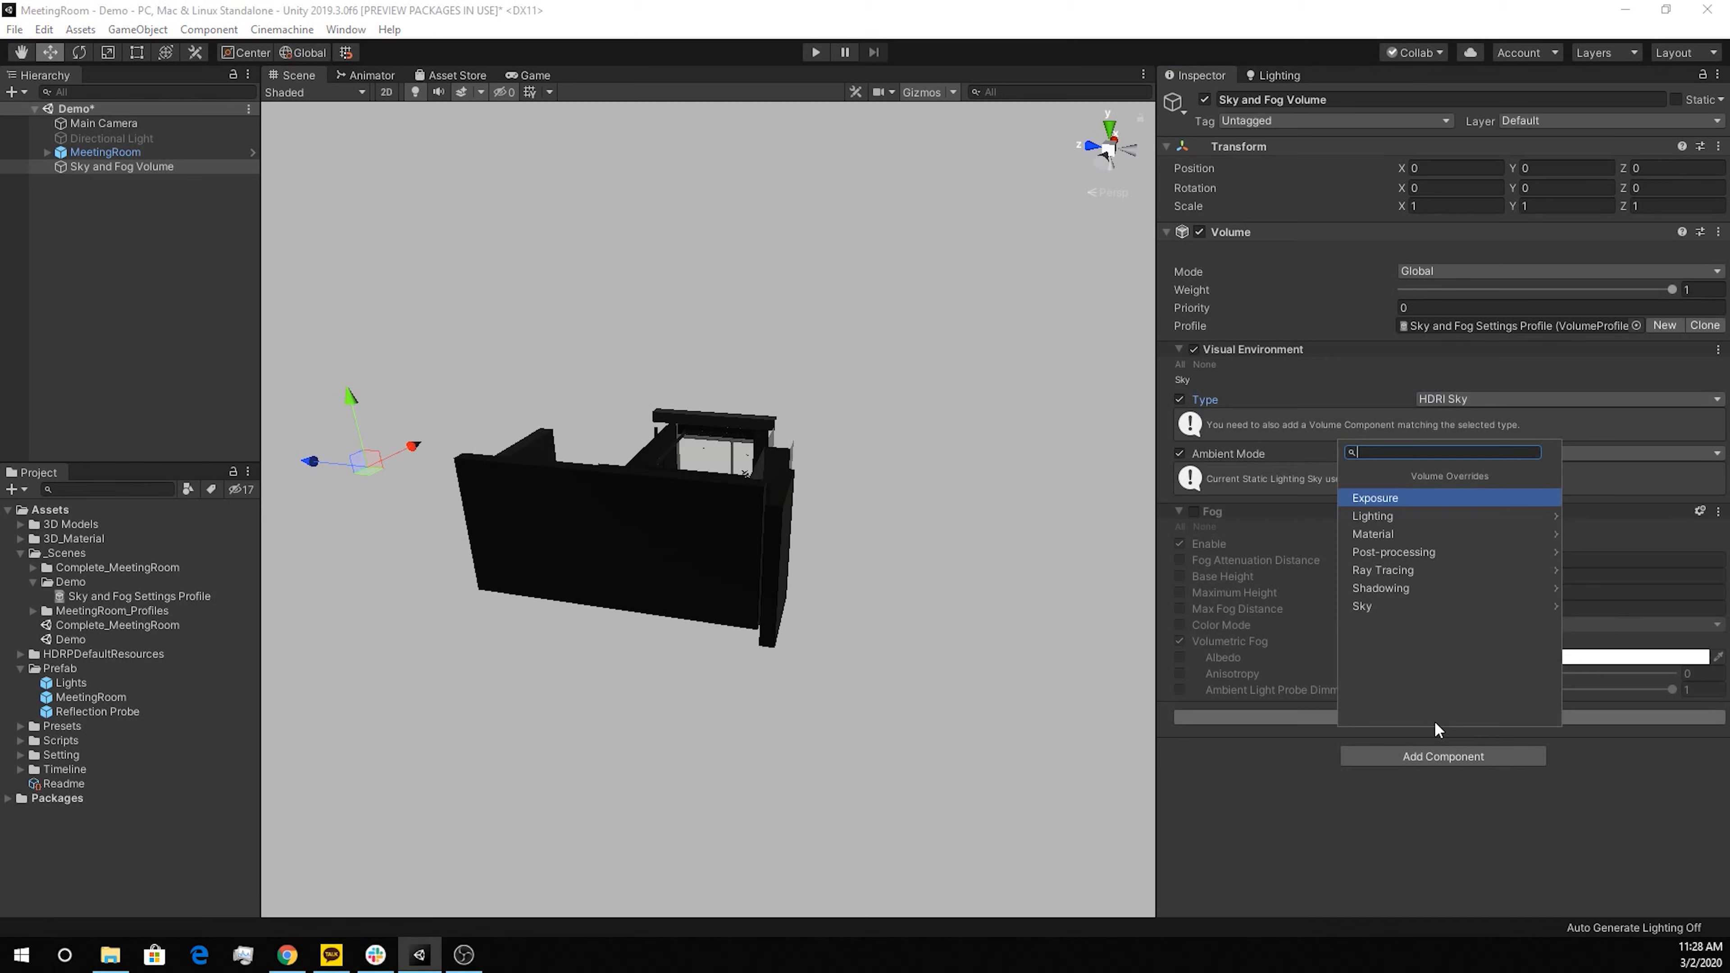
Add an HDRI Sky override to the Sky and Fog Volume and enable all its properties
type("hdri")
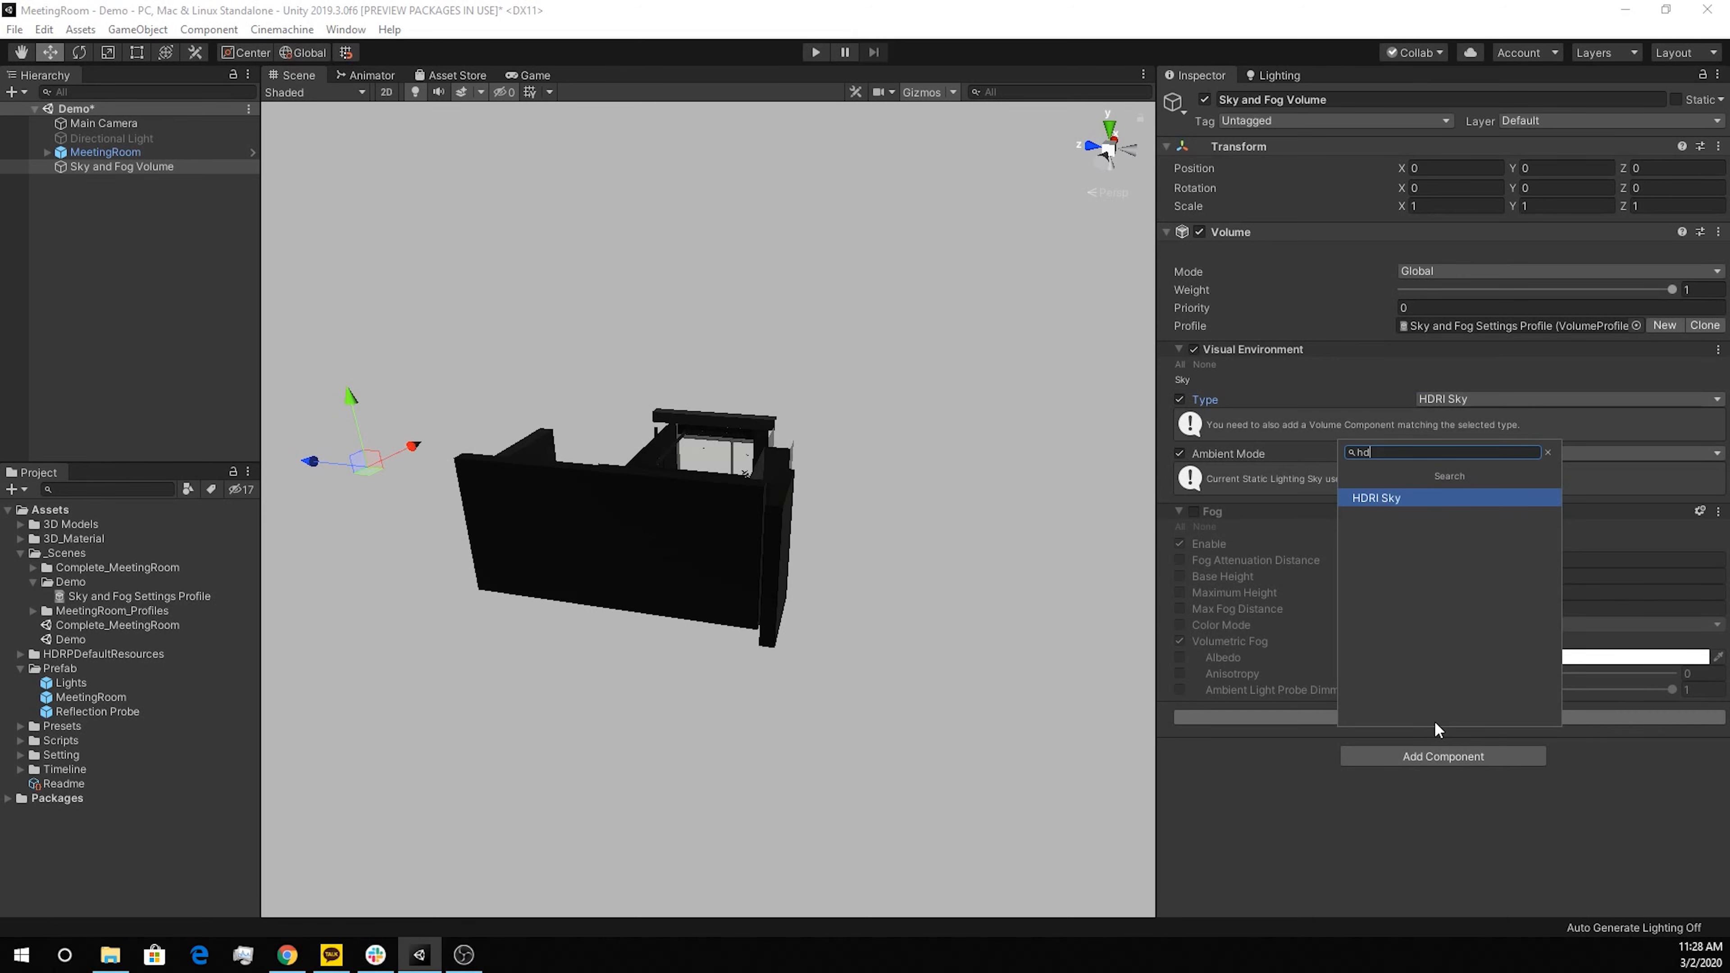
key("Return")
left_click(1181, 724)
Assign the T_Env_Daylight_glow_d cubemap as the texture of the HDRI Sky override
left_click(1717, 742)
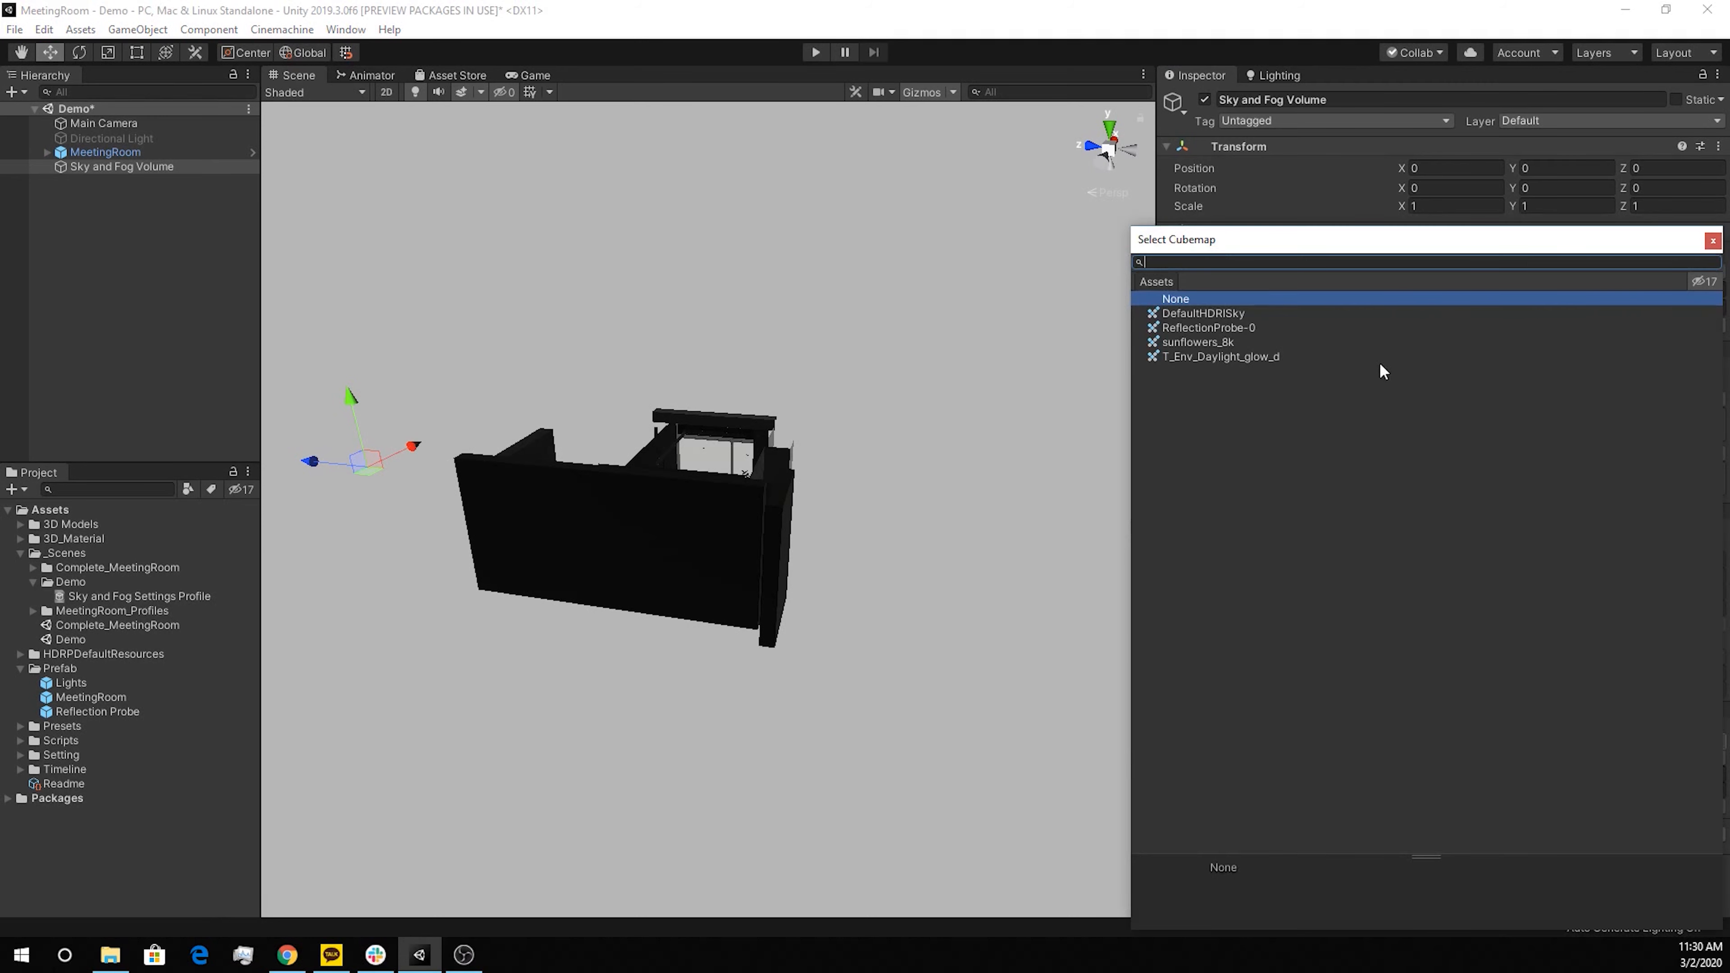
left_click(1234, 357)
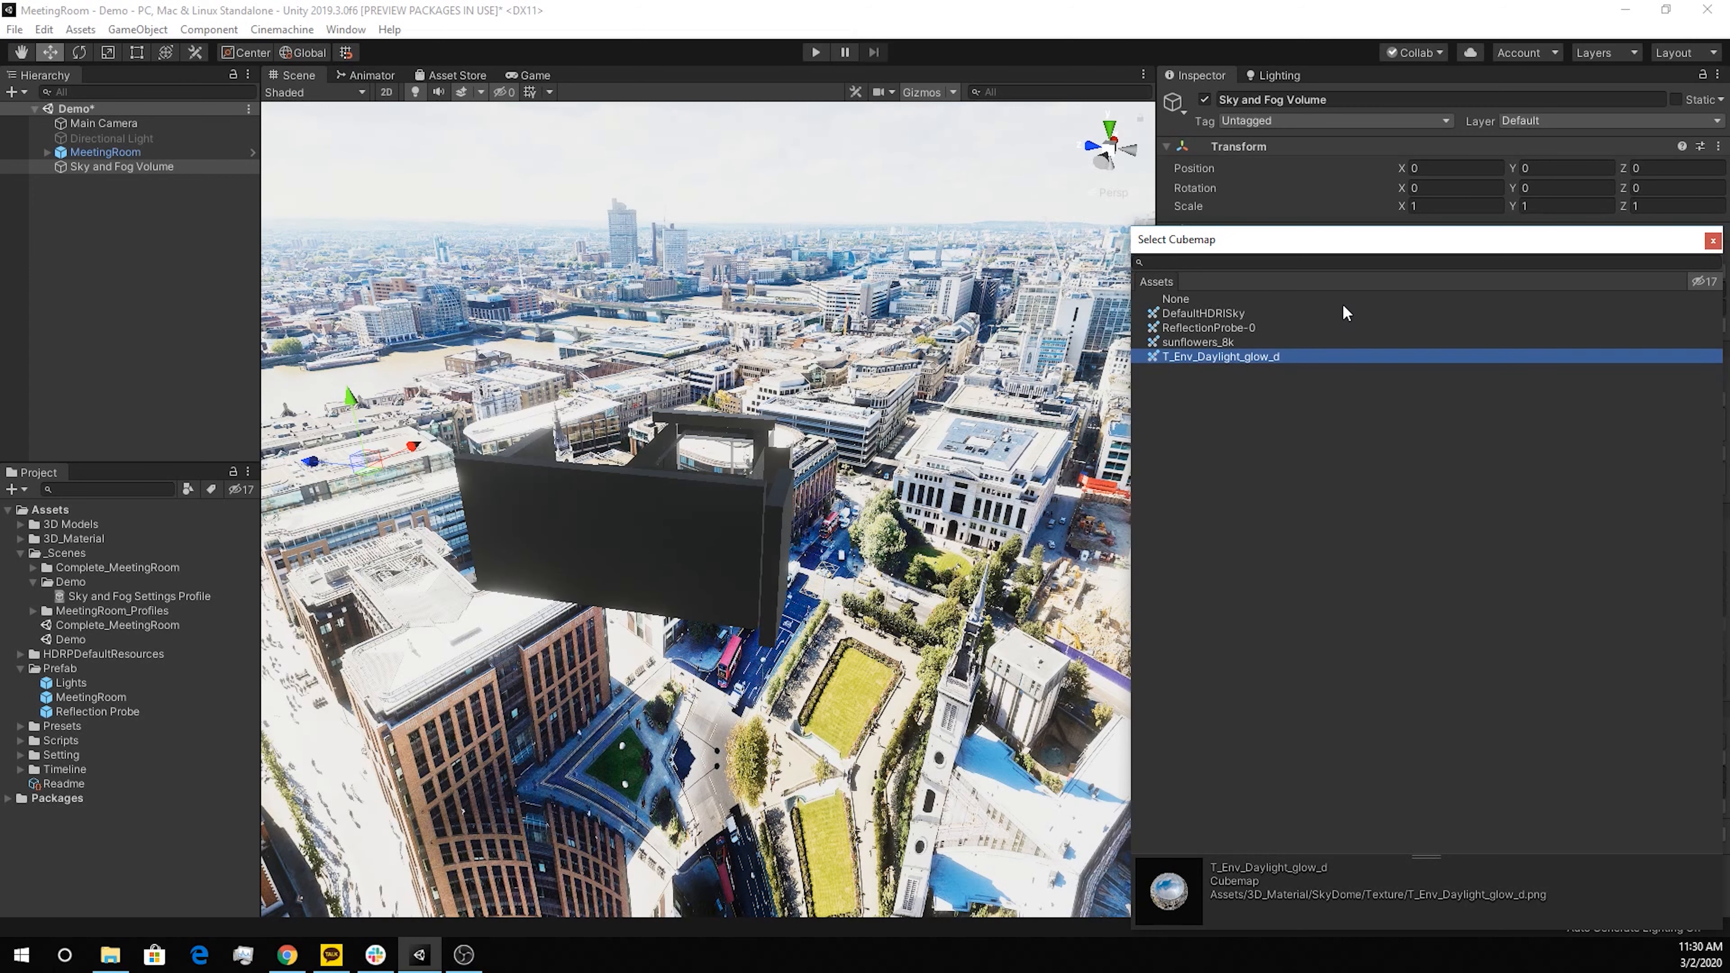
left_click(1713, 240)
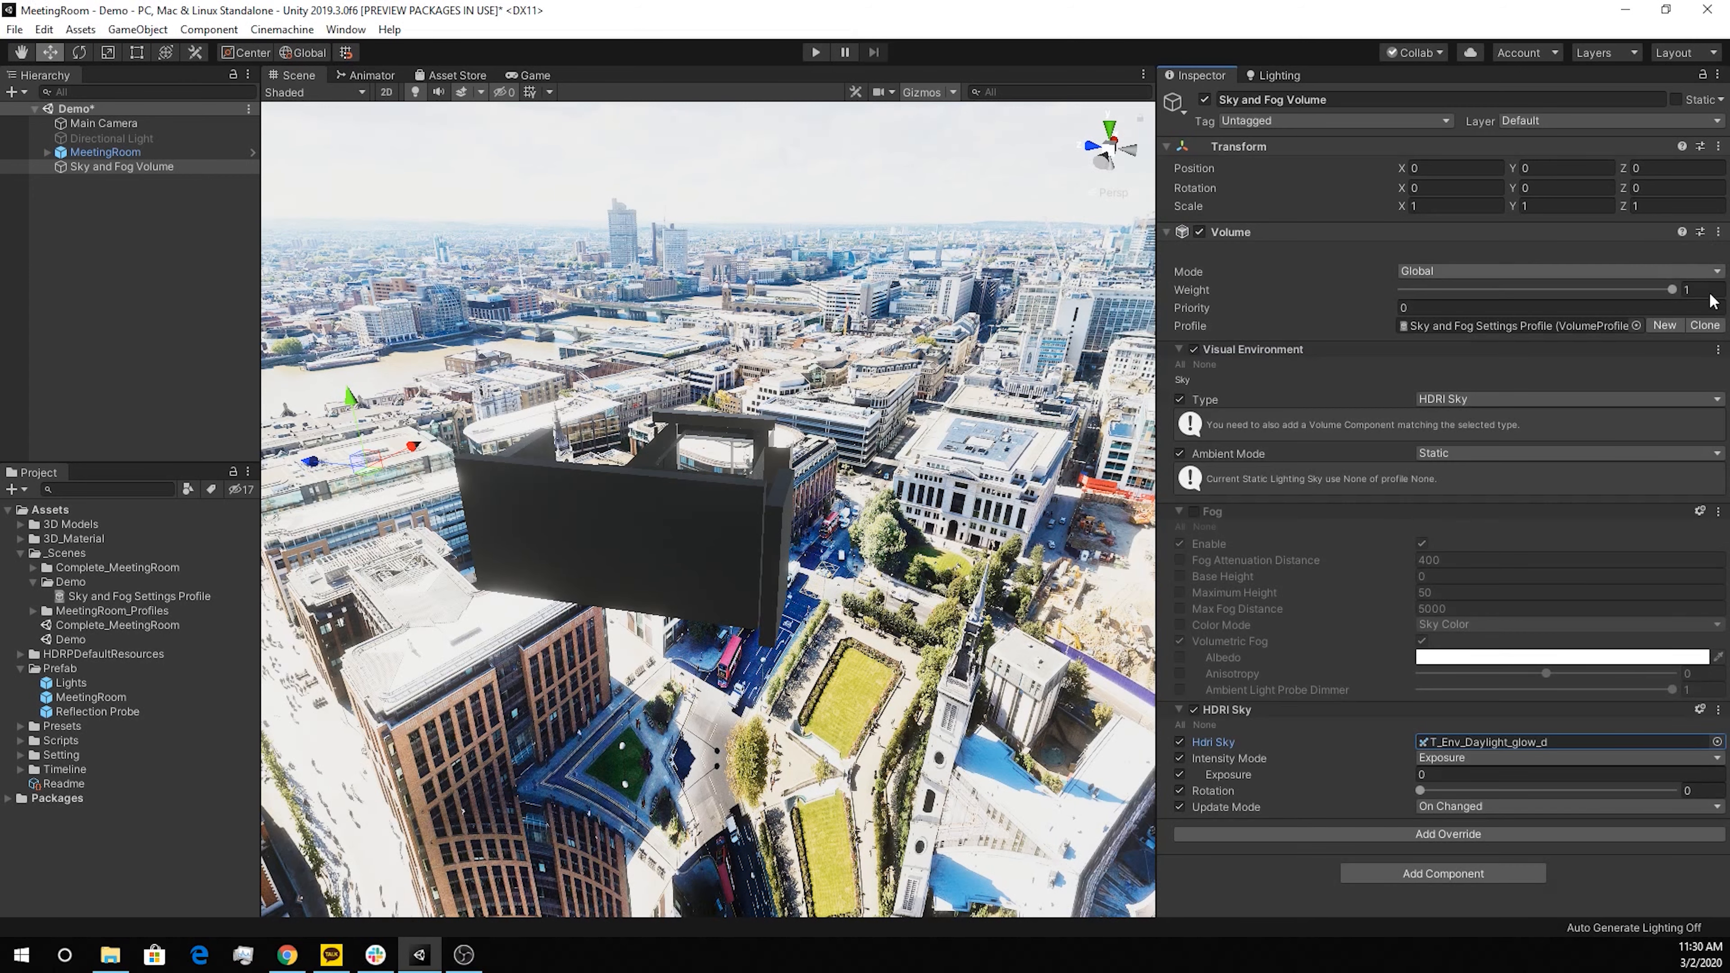
Locate the T_Env_Daylight_glow_d texture, check its texture shape in the import settings, and reselect the Sky and Fog Volume
left_click(1445, 743)
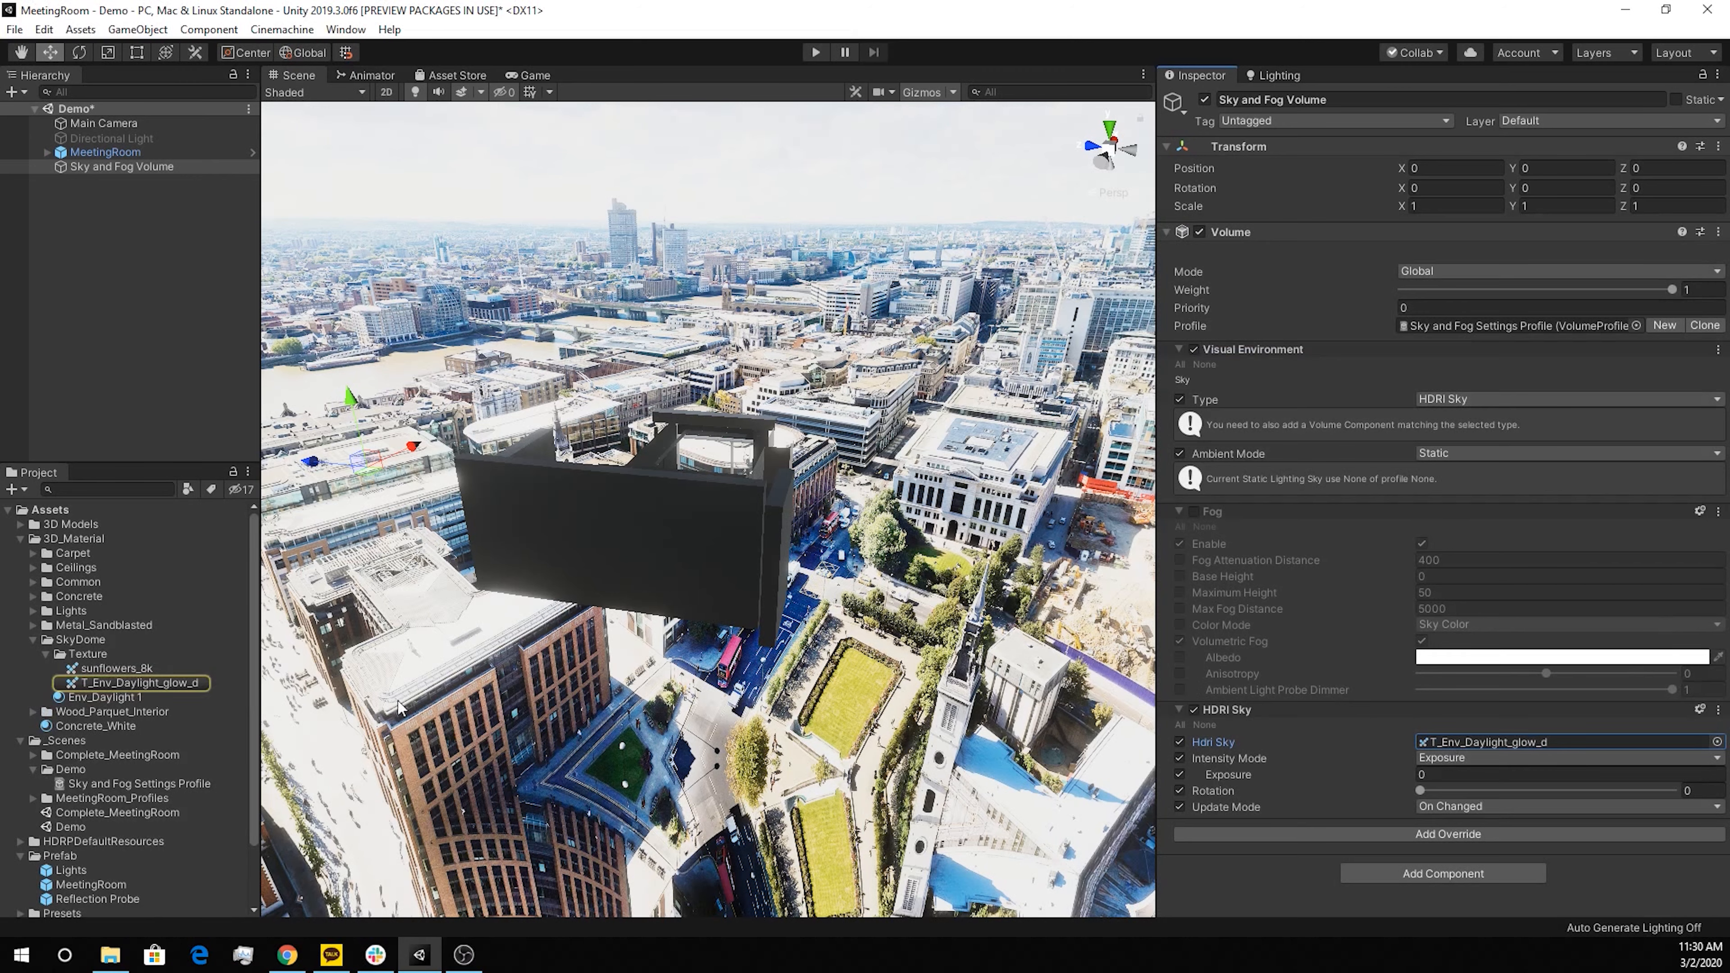
left_click(157, 682)
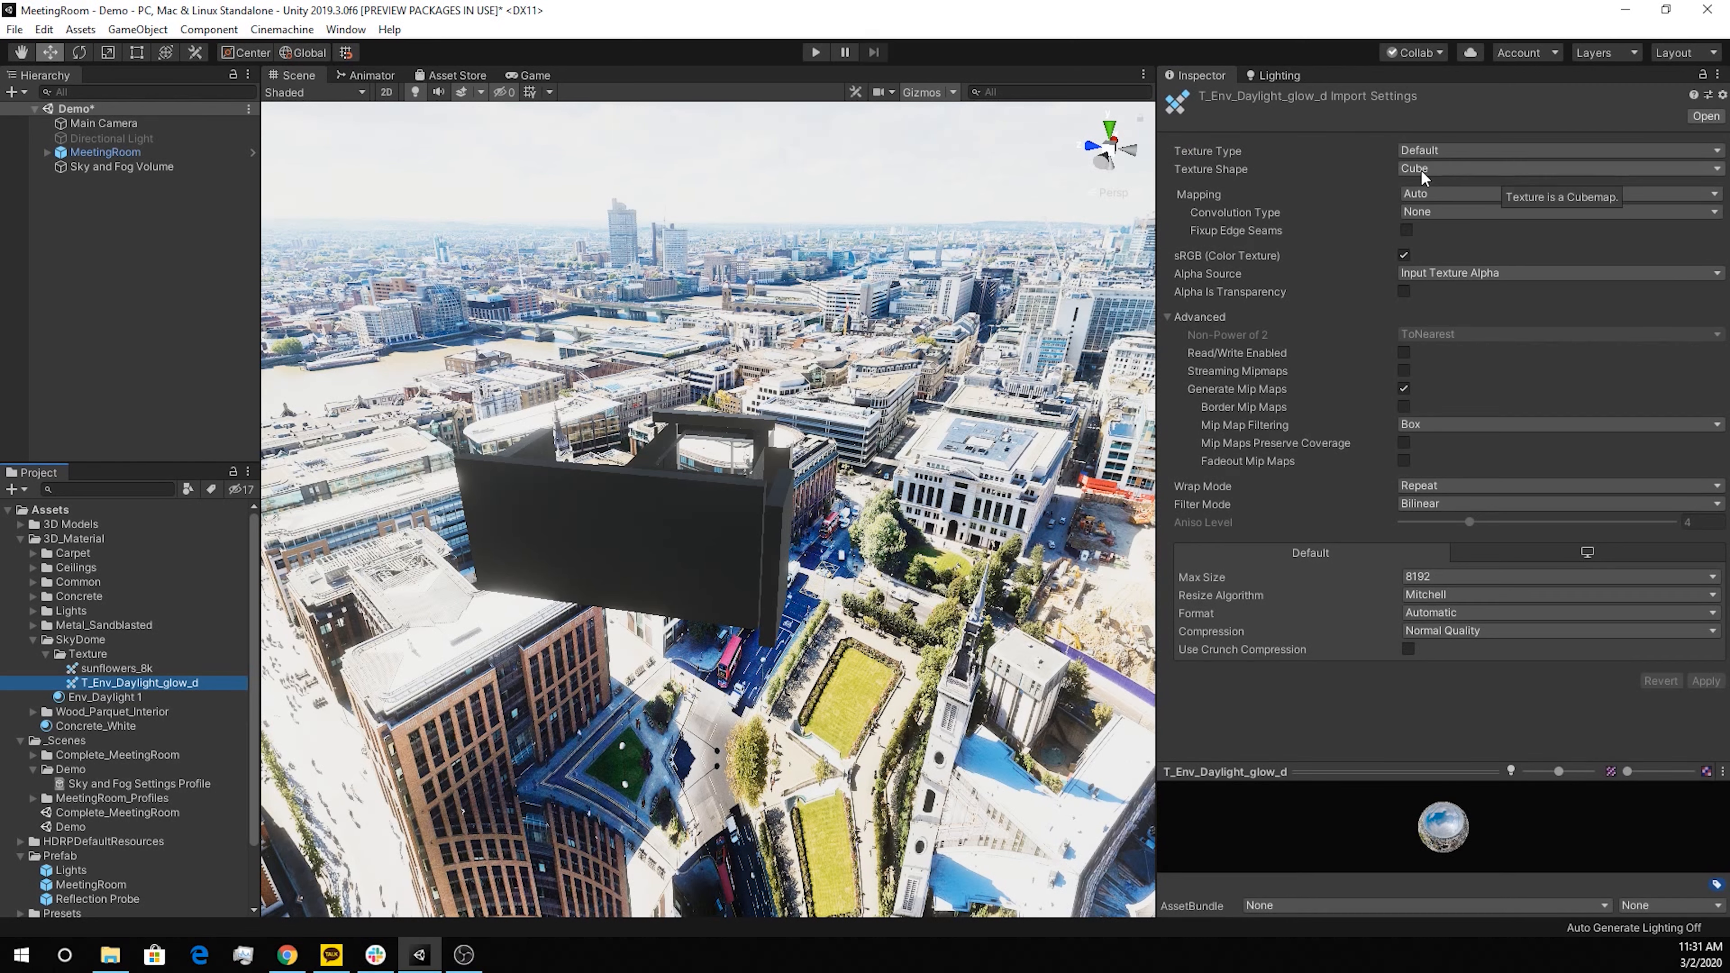
left_click(148, 170)
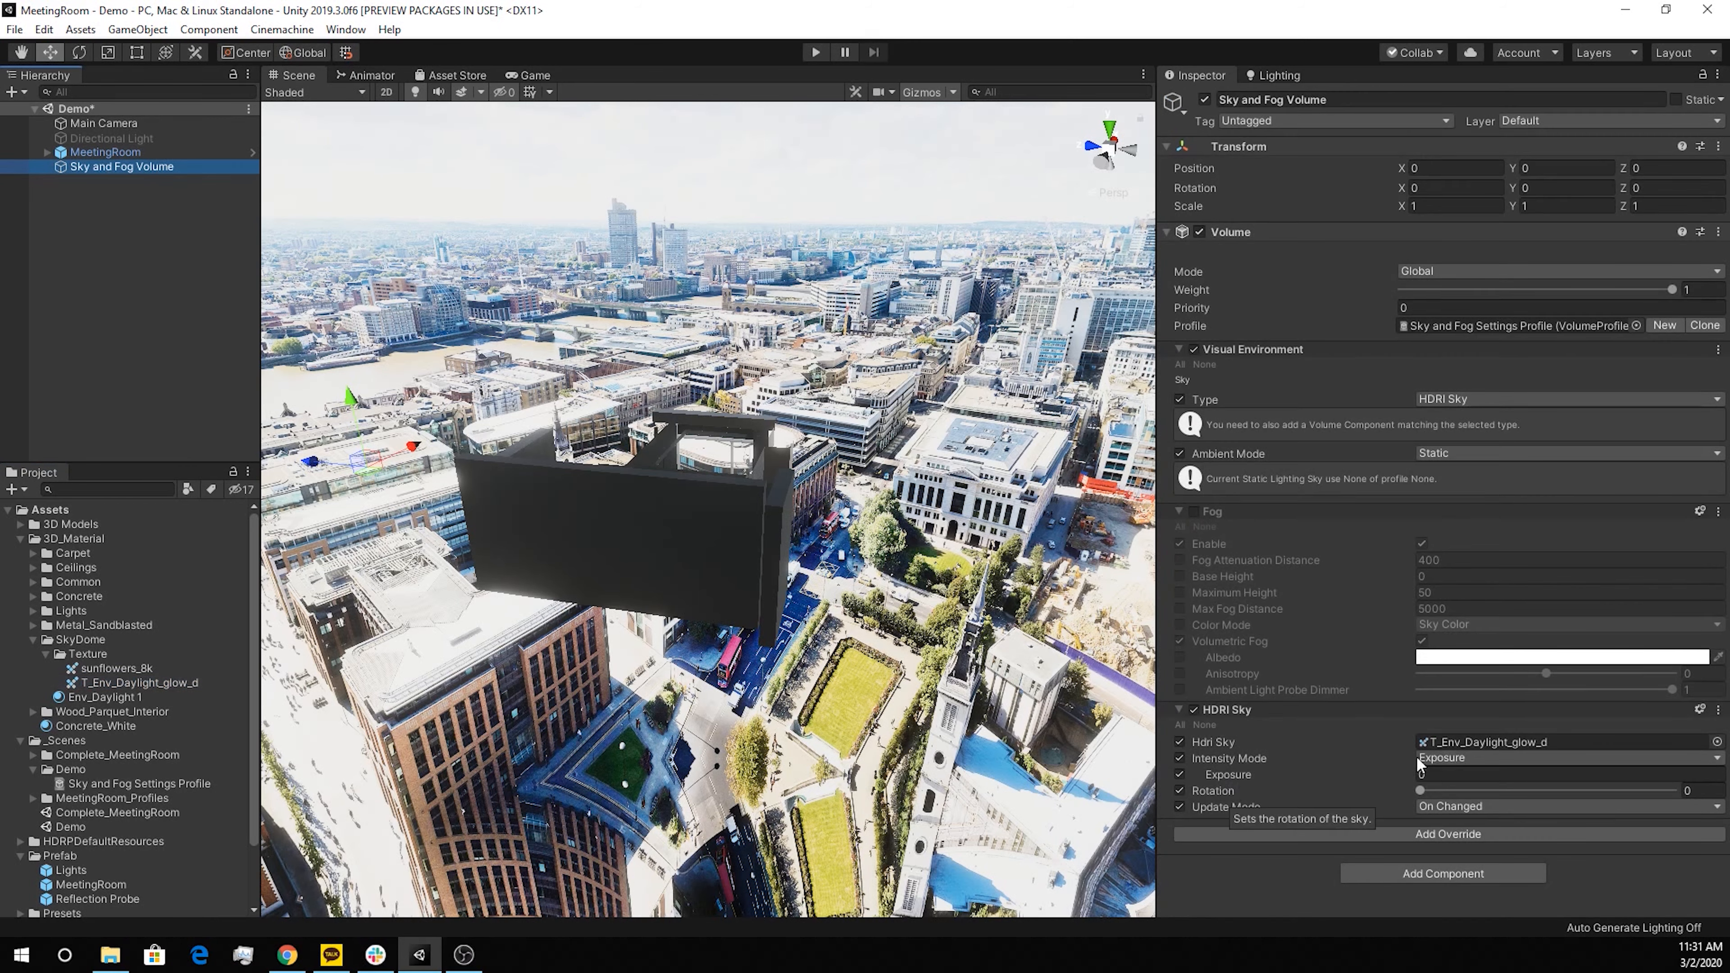
Review the HDRI Sky intensity modes, keep Exposure, and set the exposure value to 4
left_click(1456, 759)
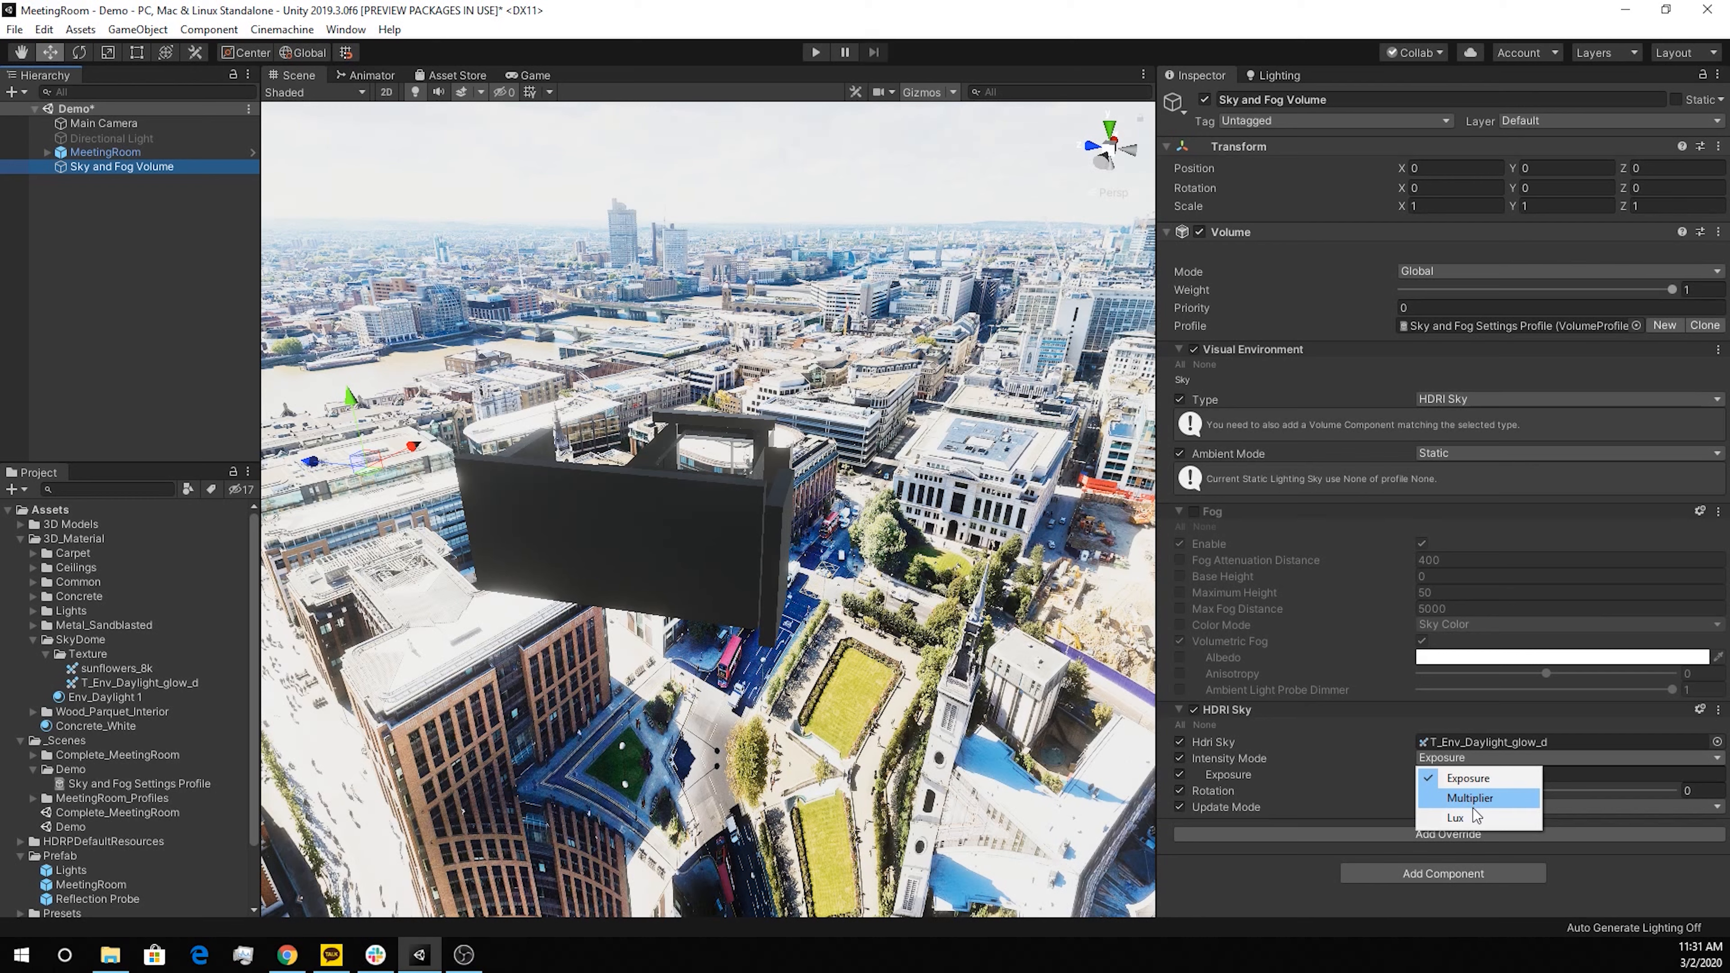
left_click(931, 629)
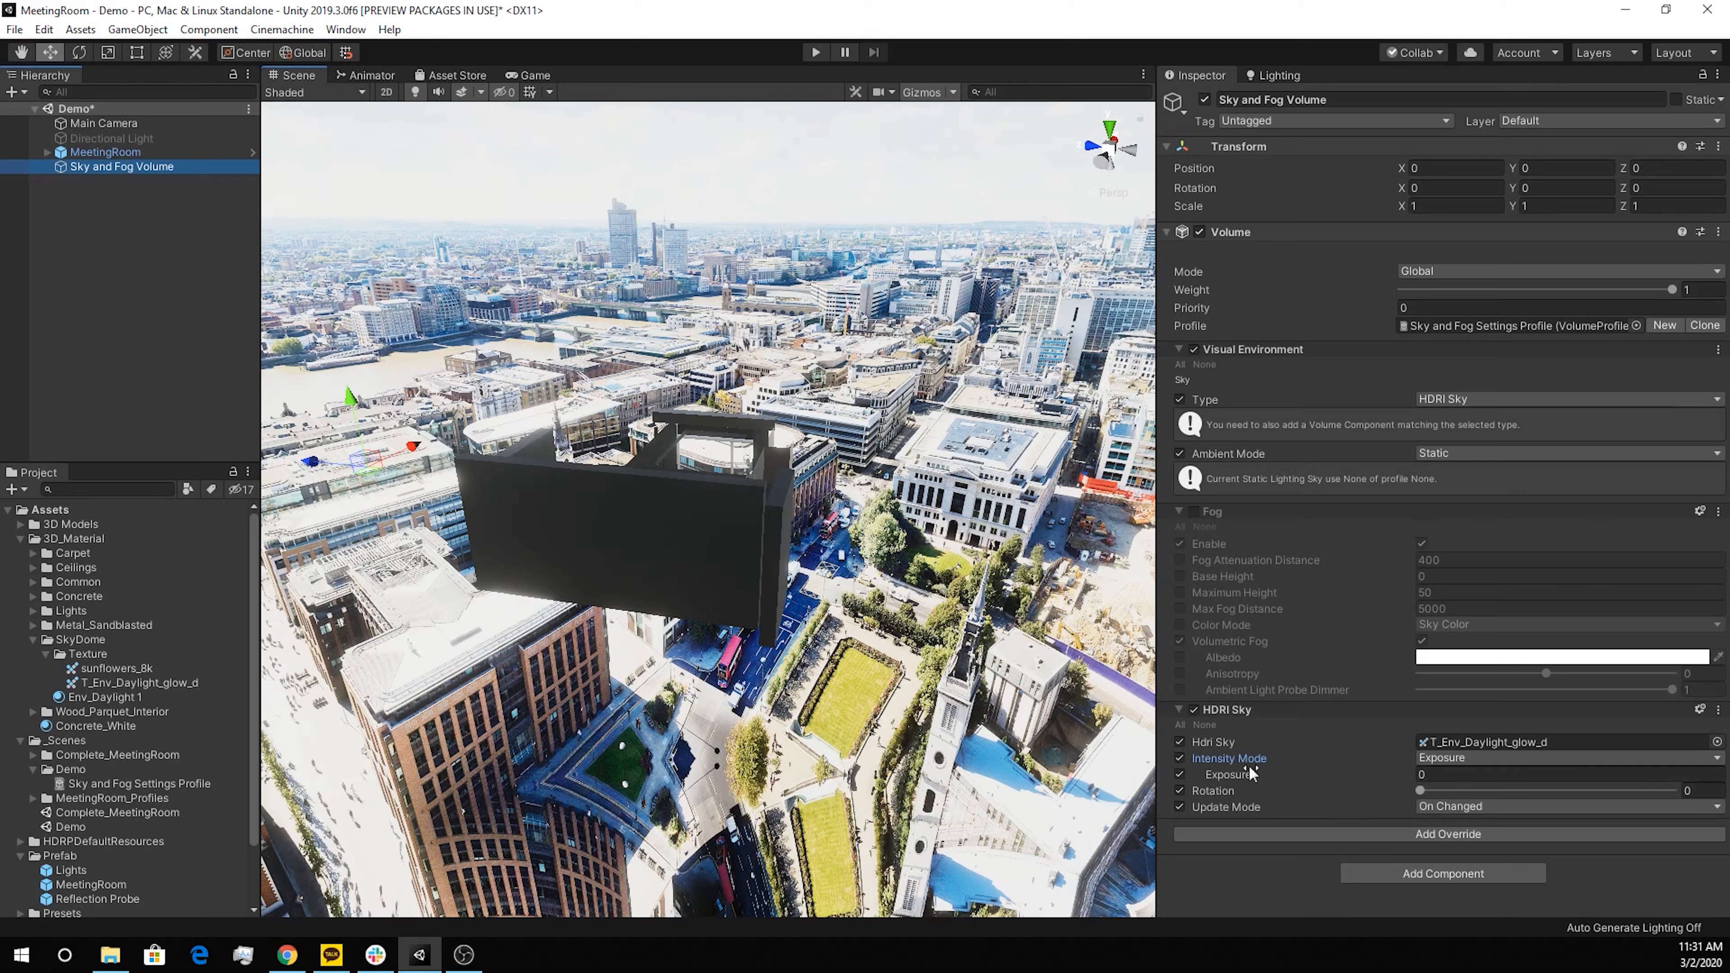
left_click(1436, 776)
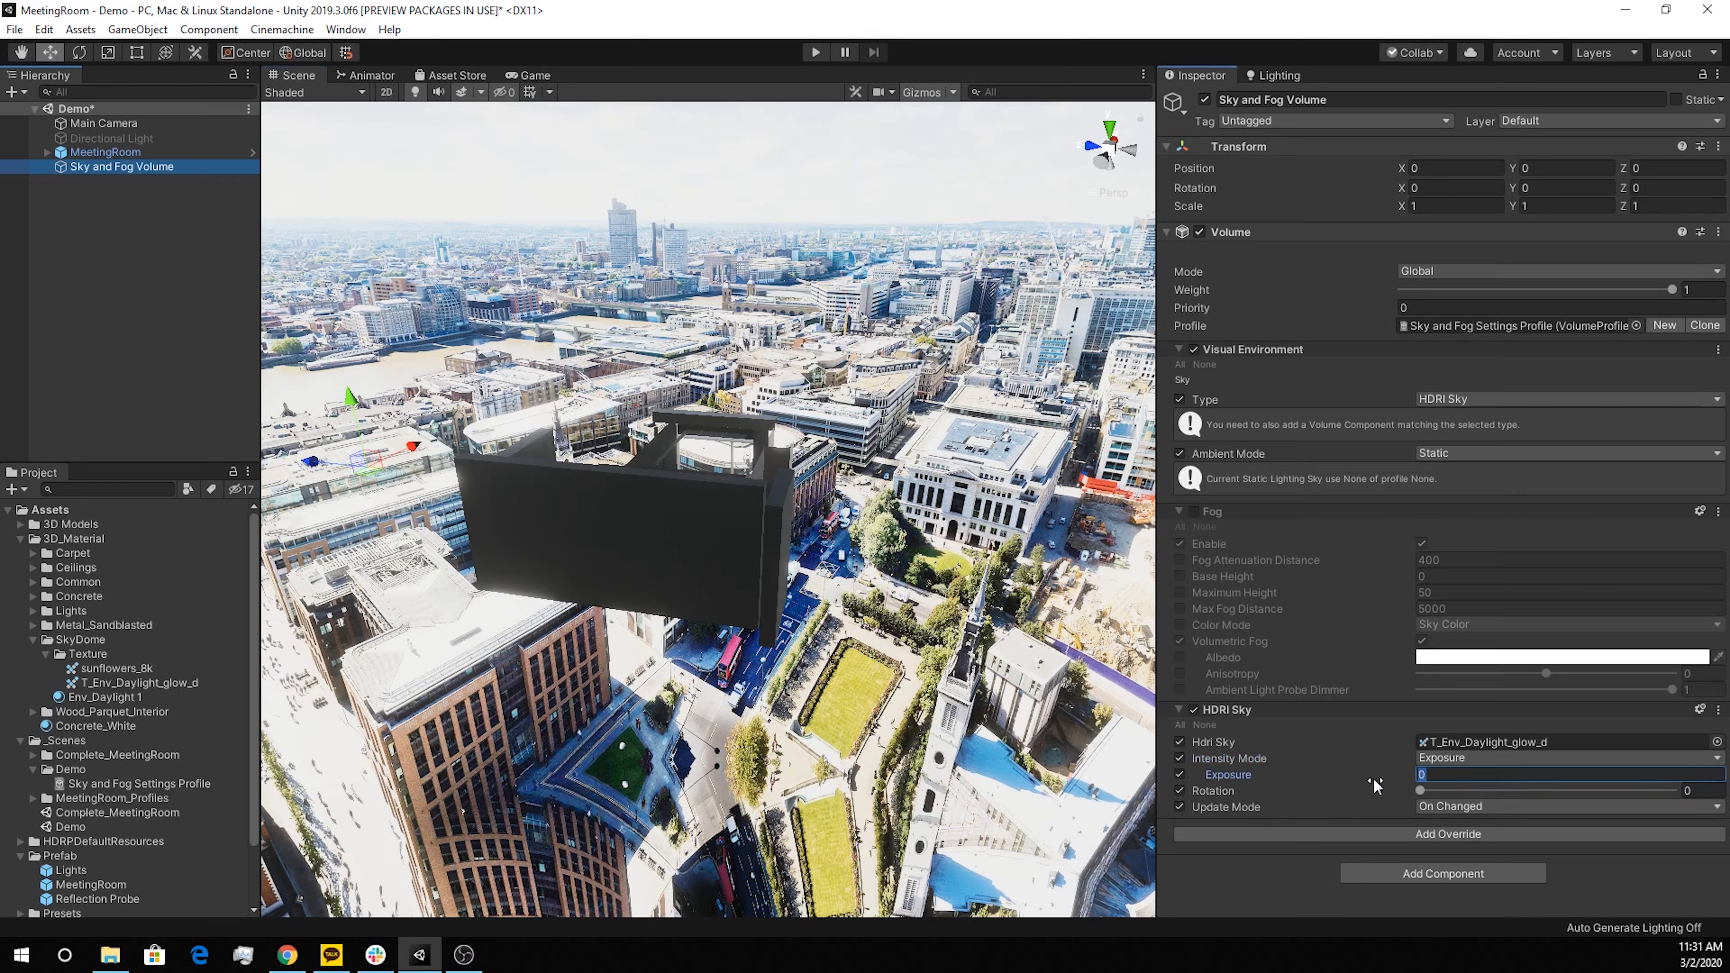
left_click_drag(1343, 776, 1376, 784)
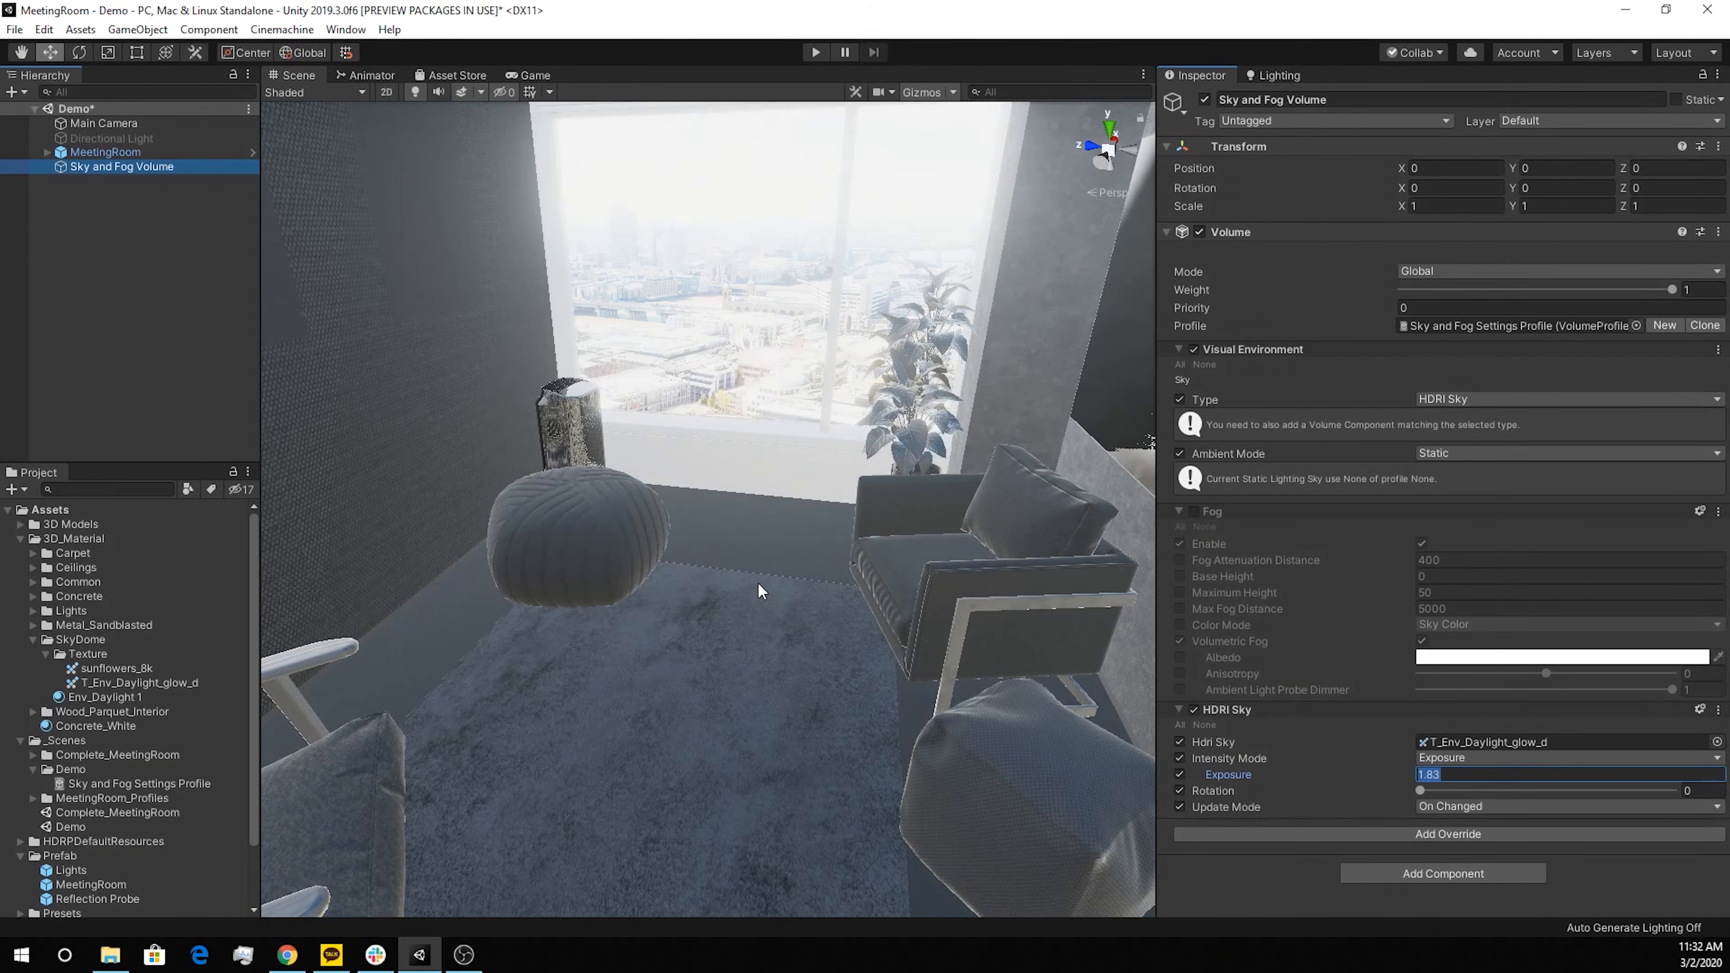
type("4")
Collapse the volume's overrides and move HDRI Sky above Fog in the order
left_click(1177, 511)
left_click(1182, 350)
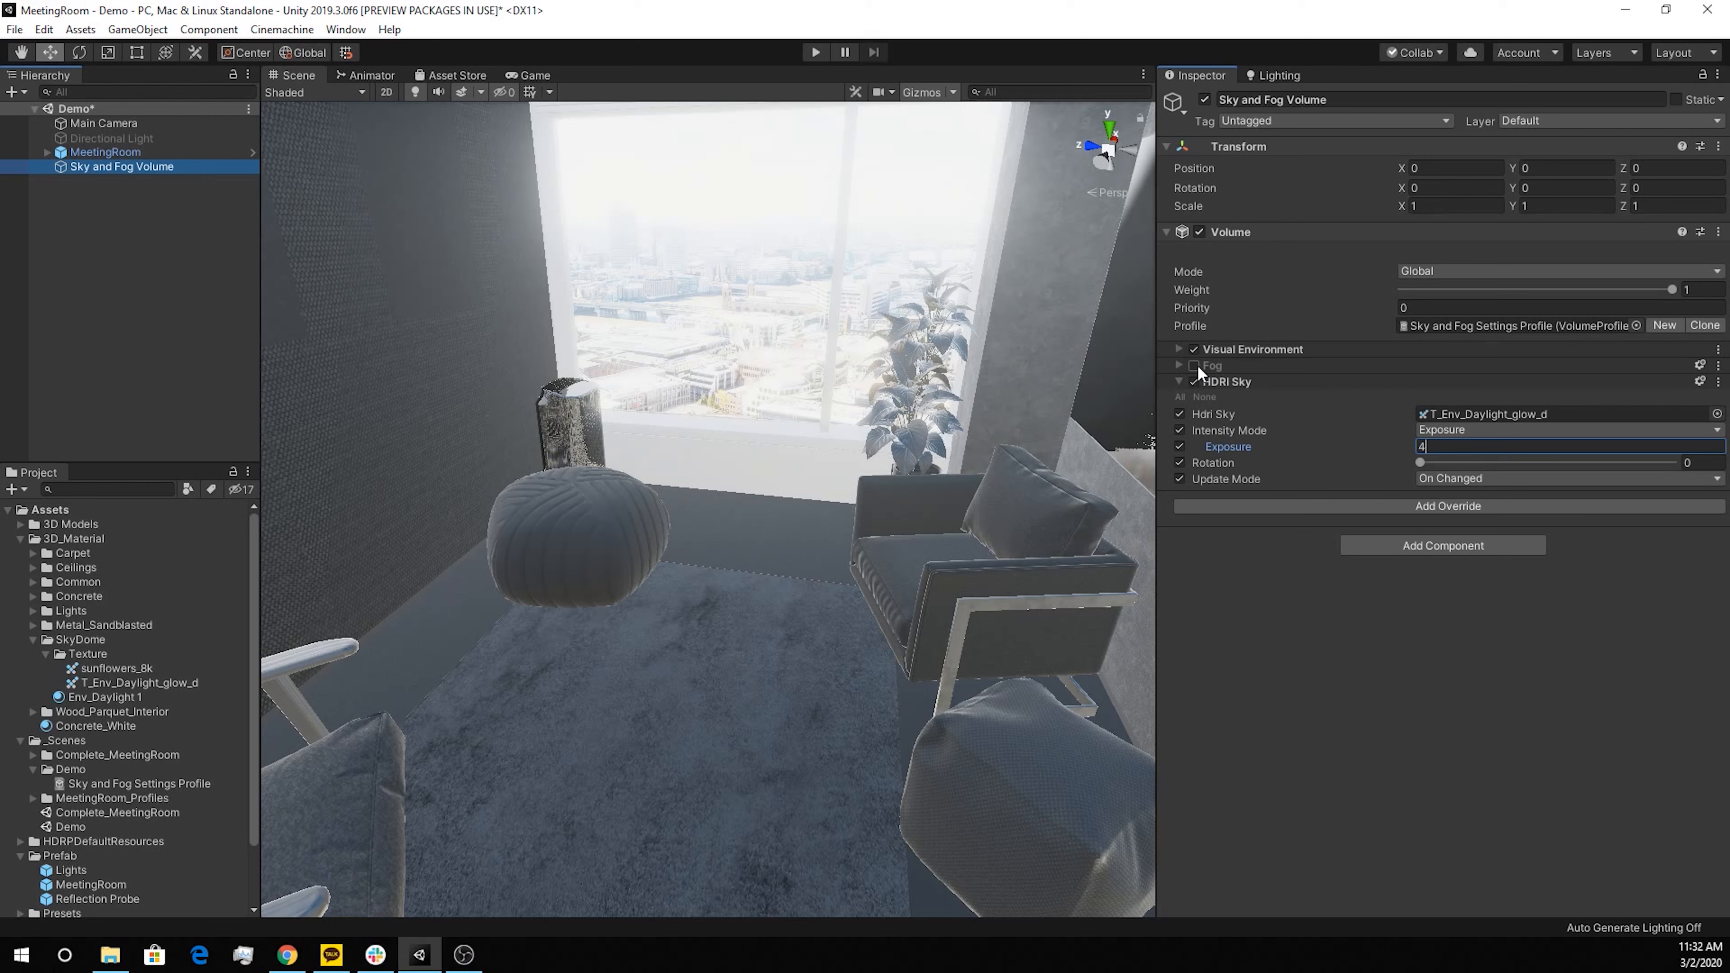
left_click(1213, 382)
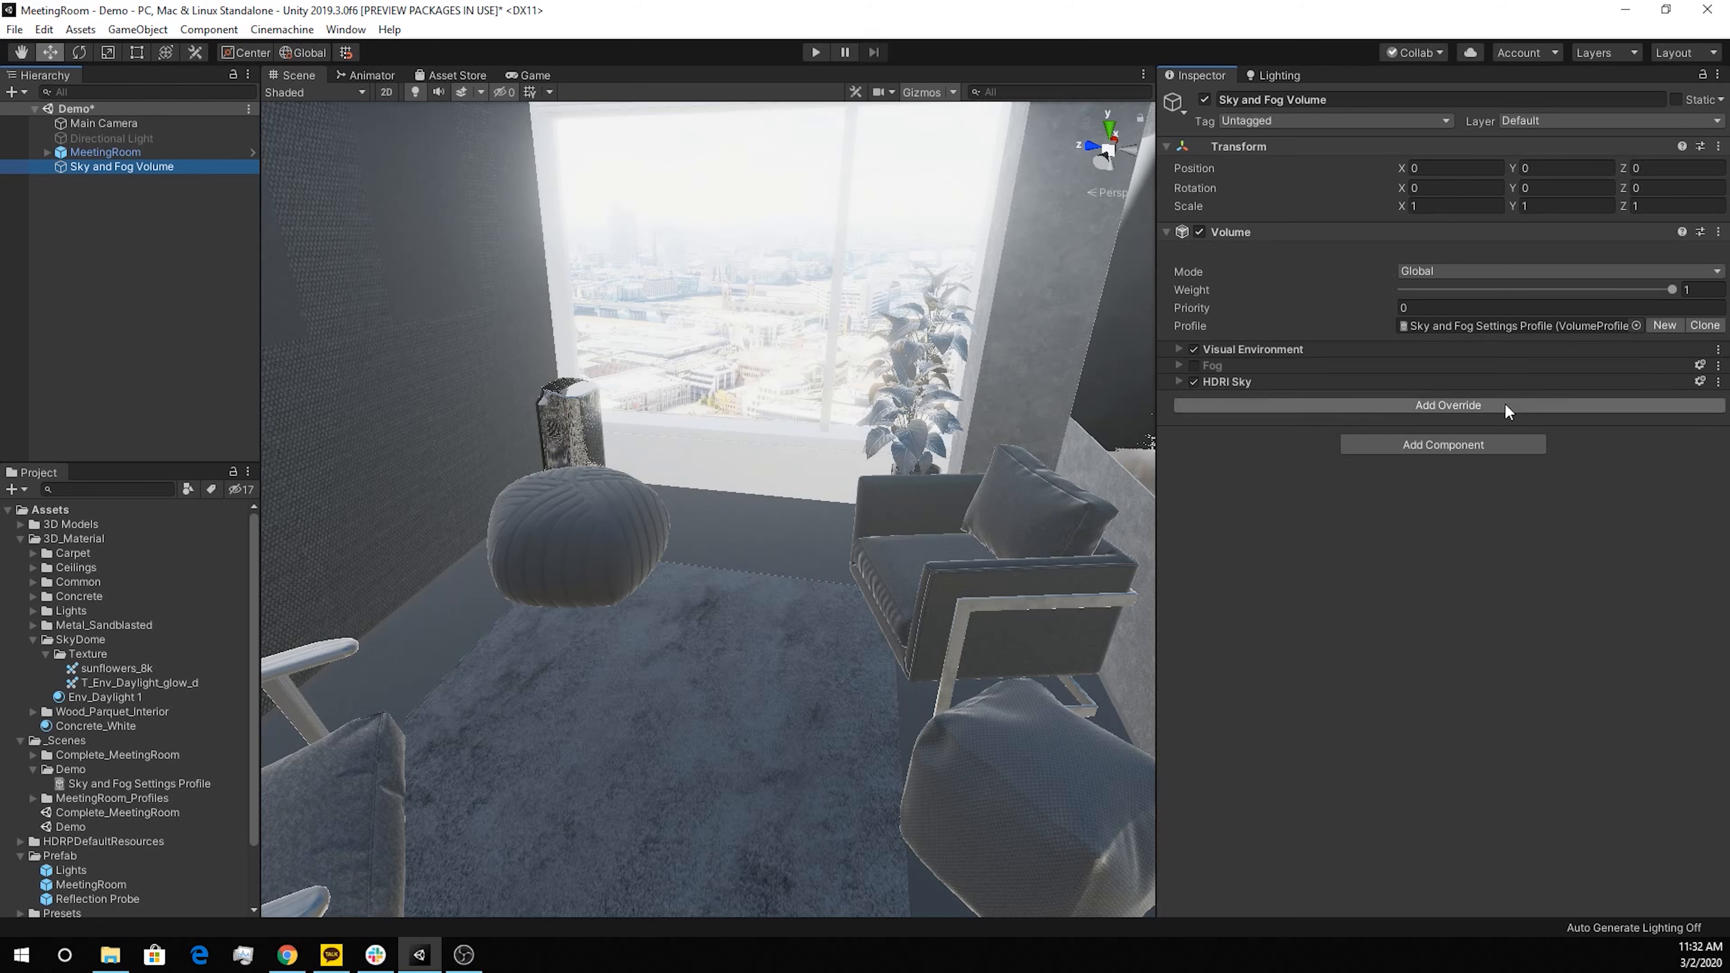
left_click(1718, 382)
left_click(1636, 401)
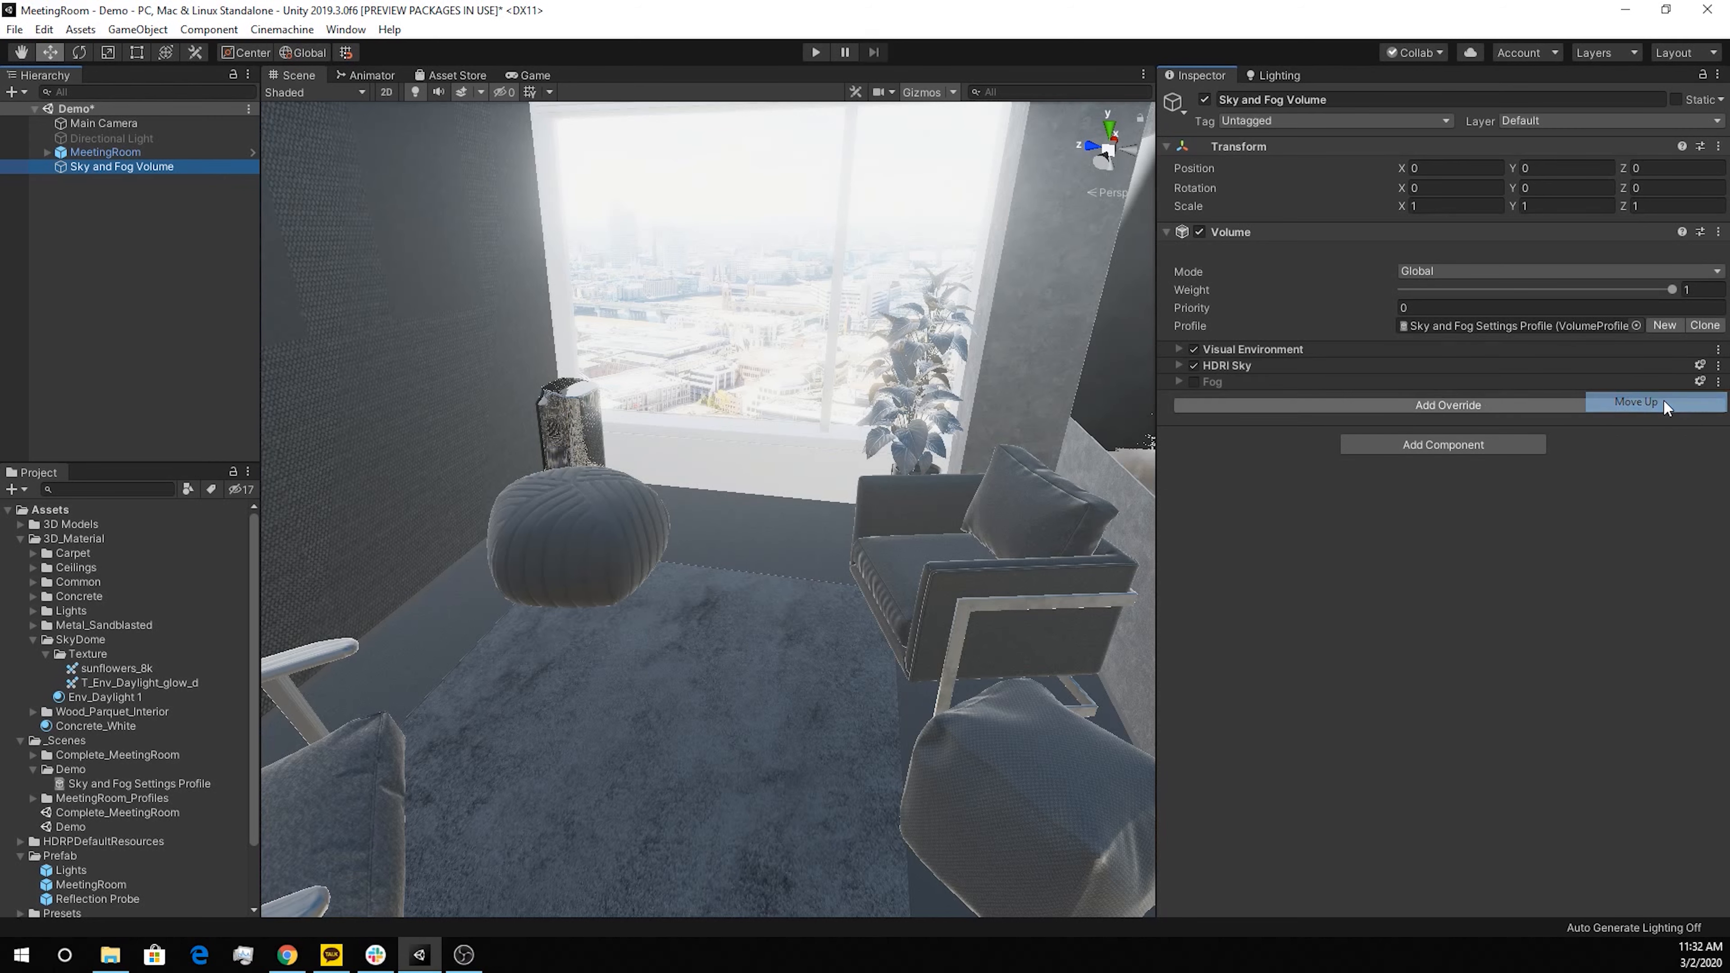
Enable the Fog override with all its properties and show its additional settings
left_click(1332, 382)
left_click(1183, 396)
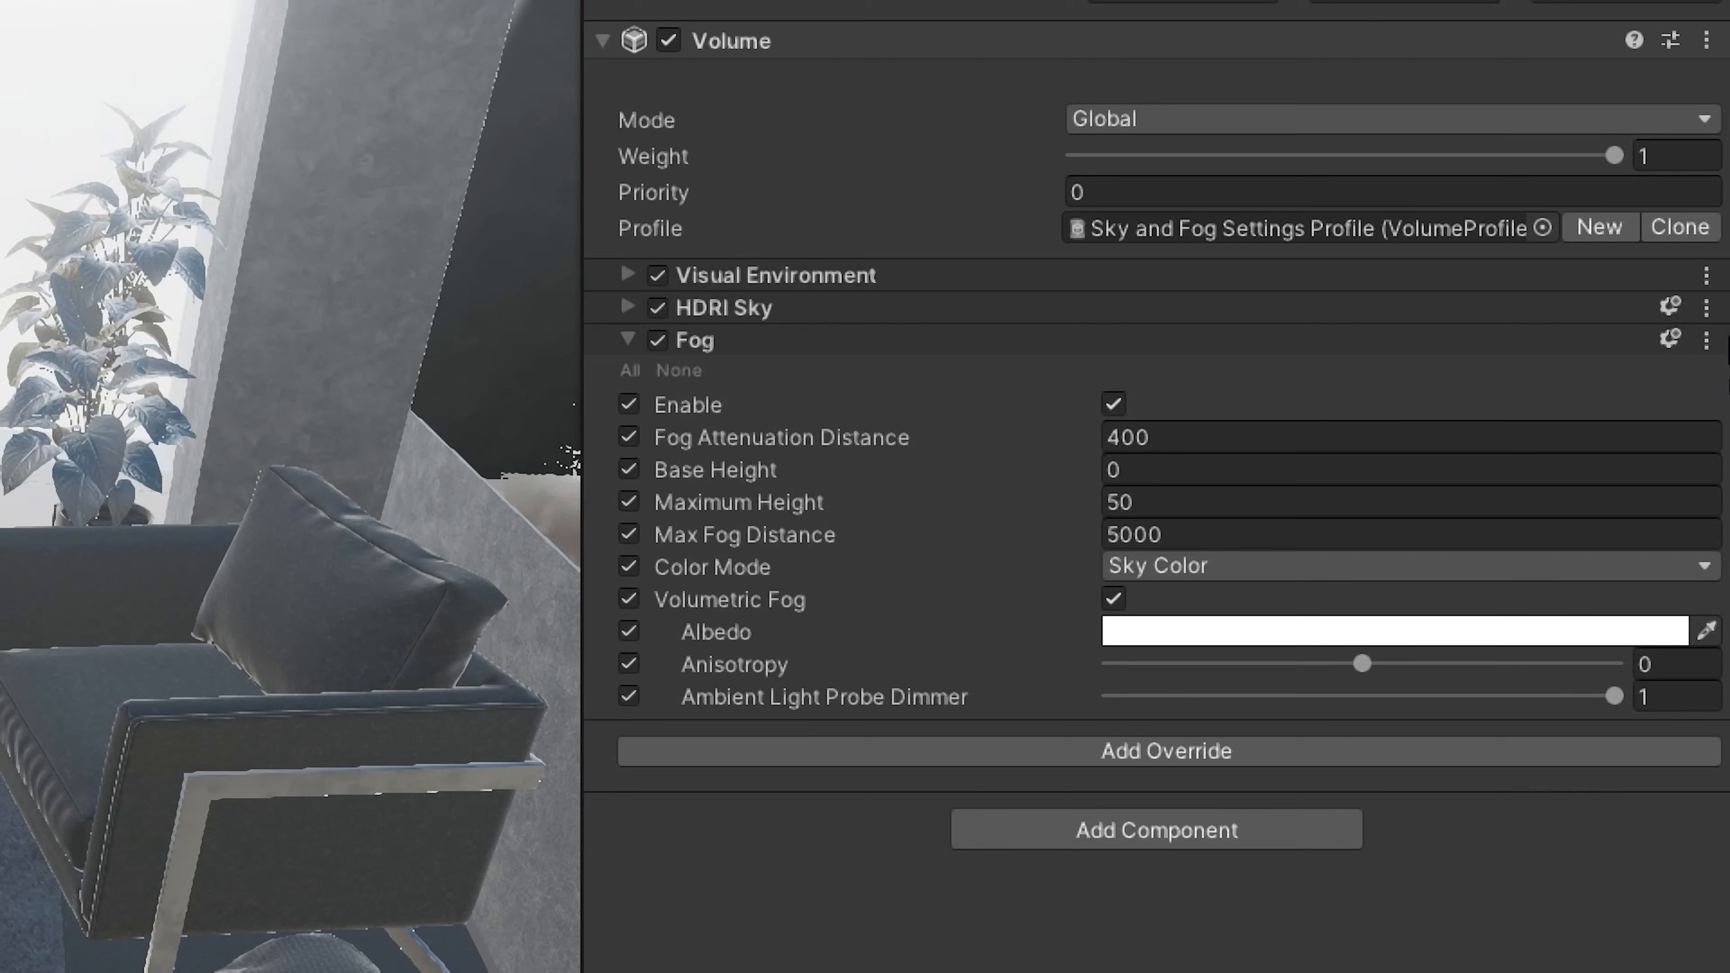
left_click(1670, 339)
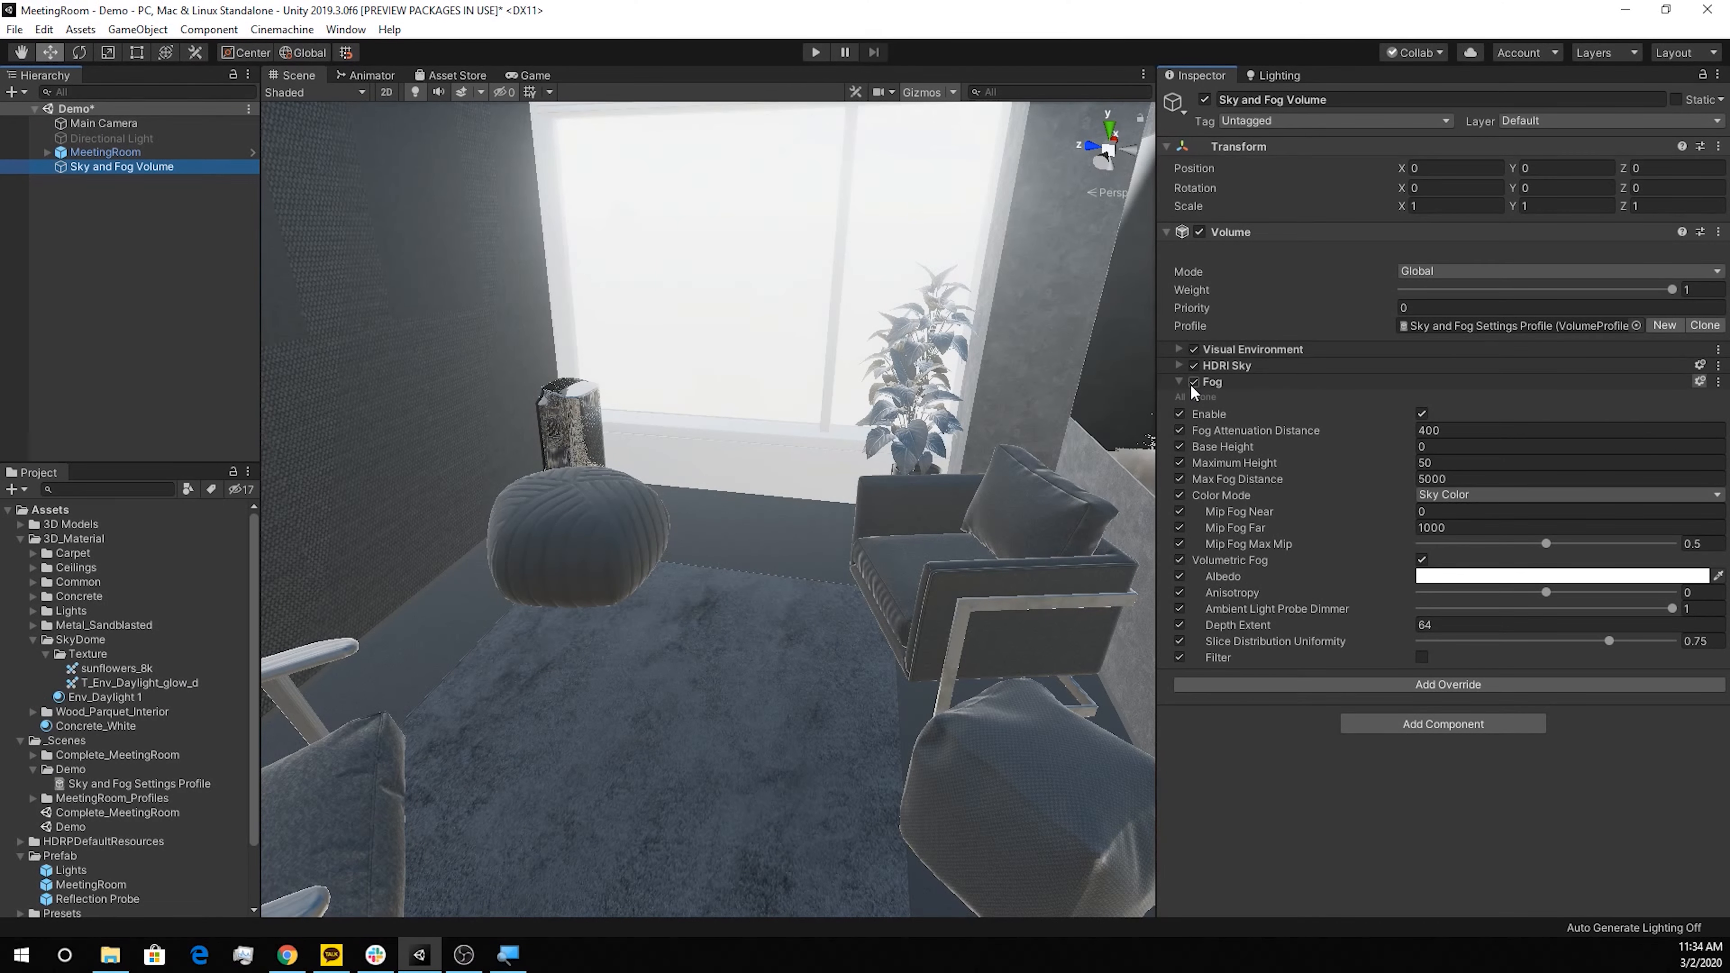
Disable the Fog override and collapse its settings
left_click(1191, 385)
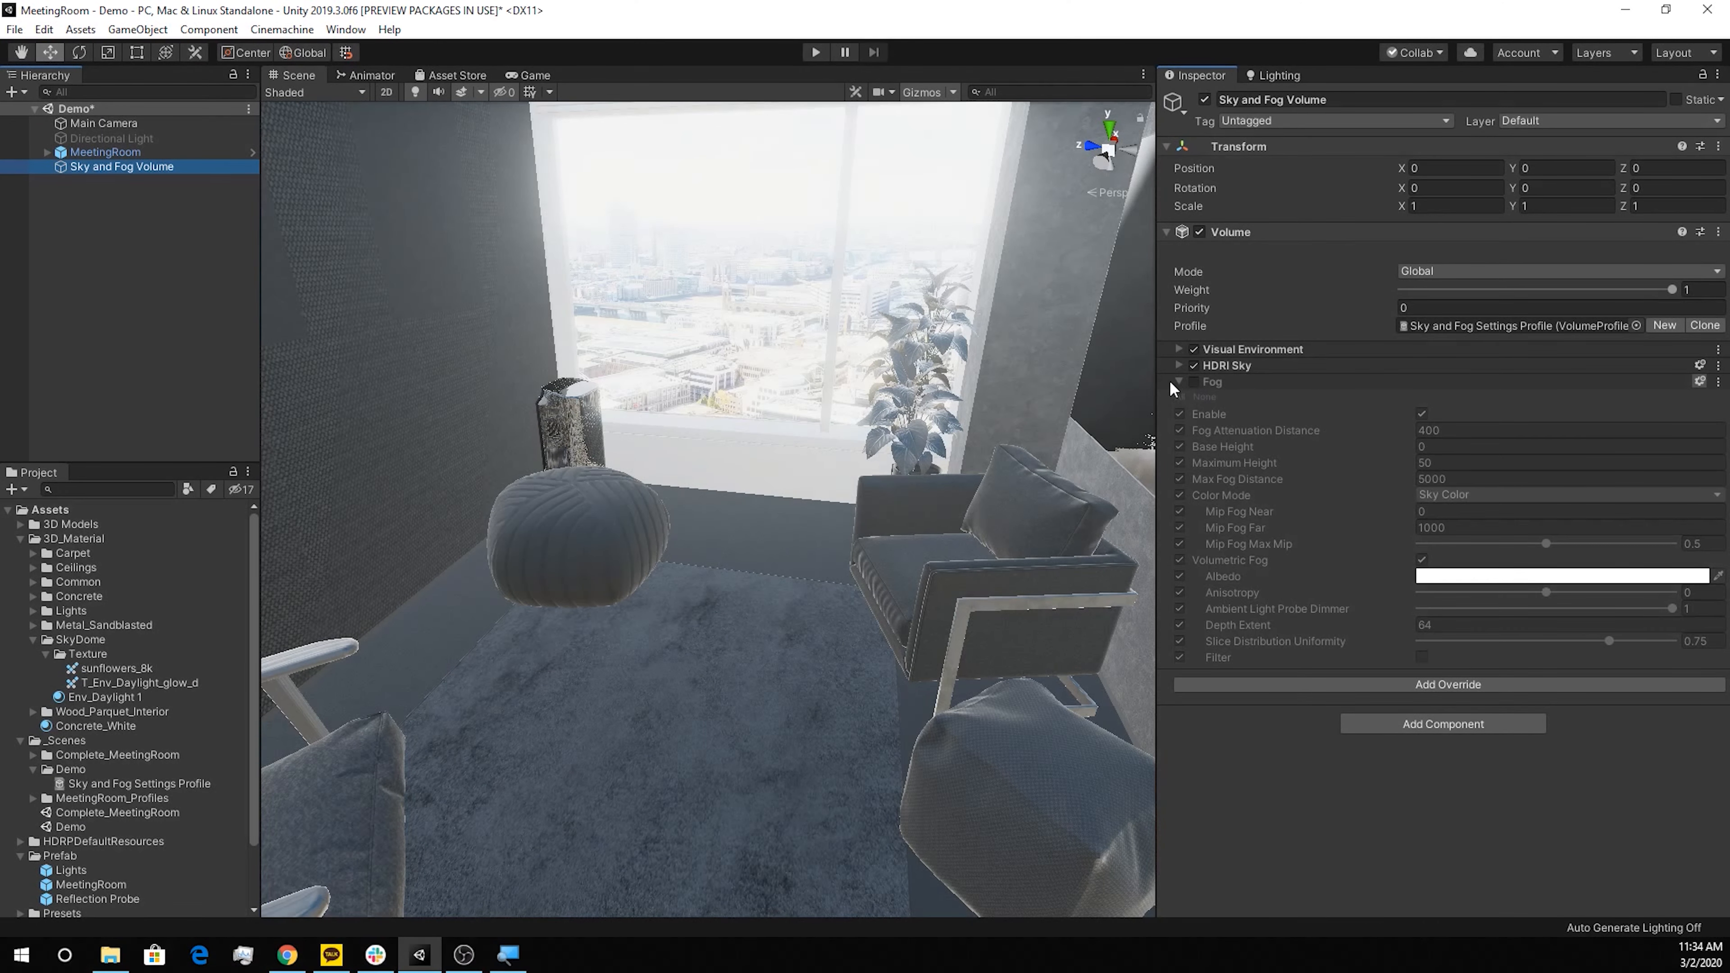
left_click(1178, 383)
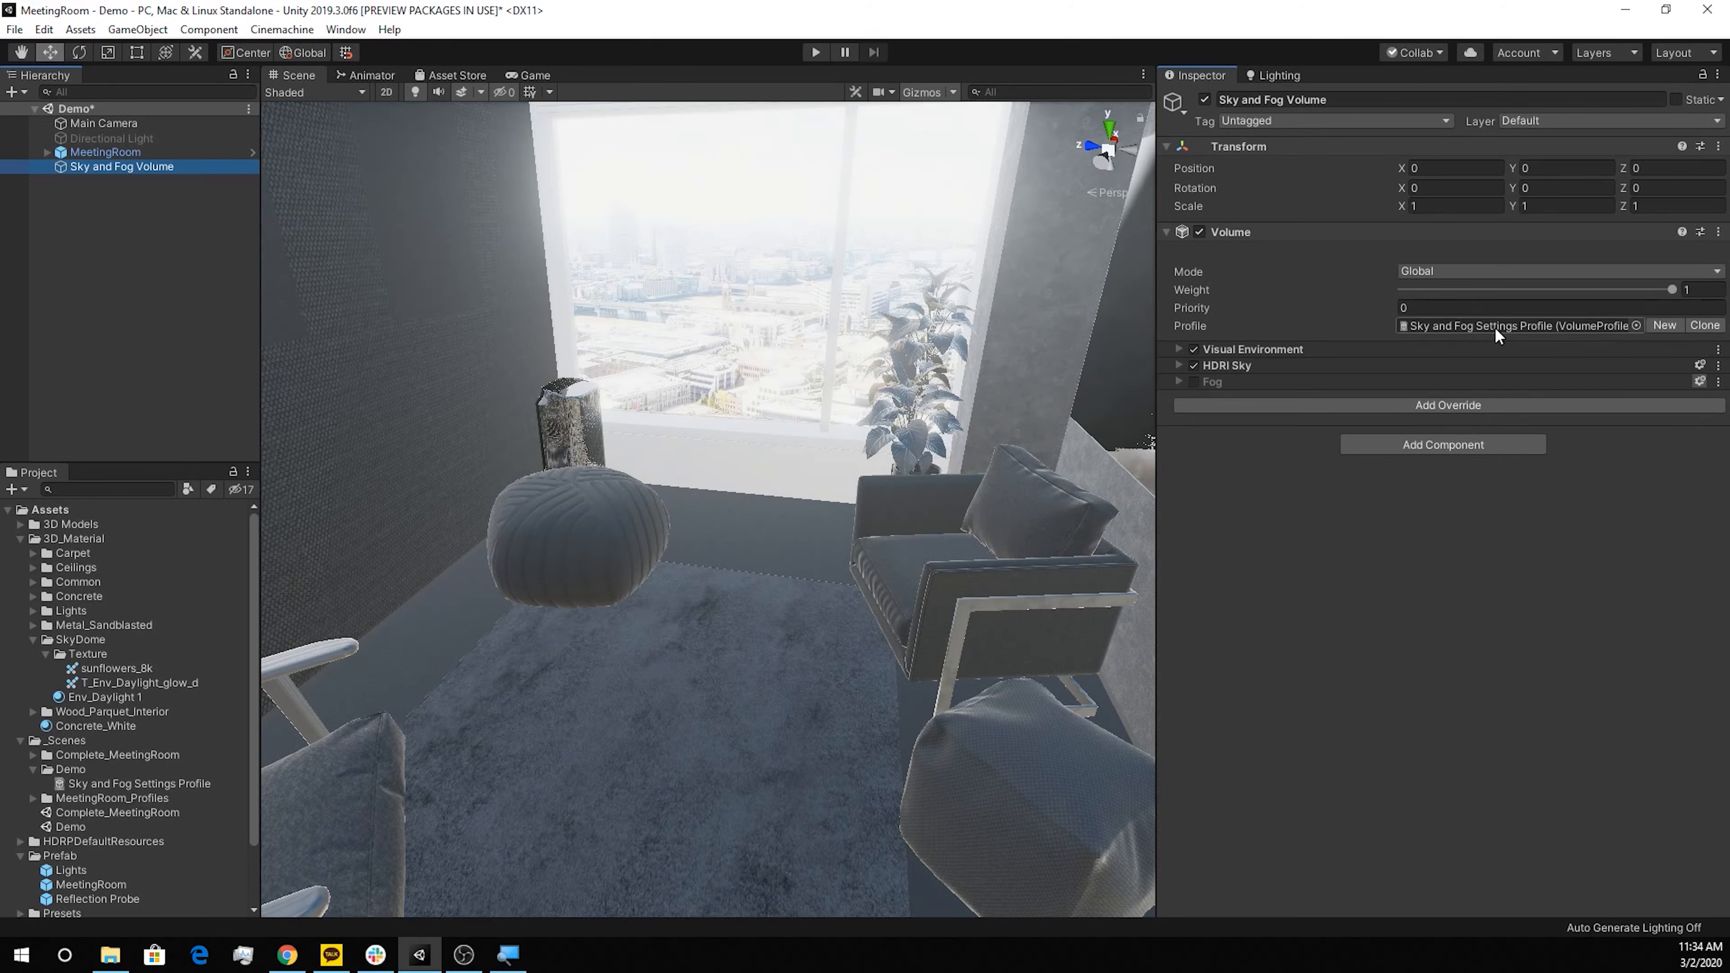
In the scene's lighting settings, assign Sky and Fog Settings Profile as the environment profile and set the static lighting sky to HDRISky
left_click(1476, 327)
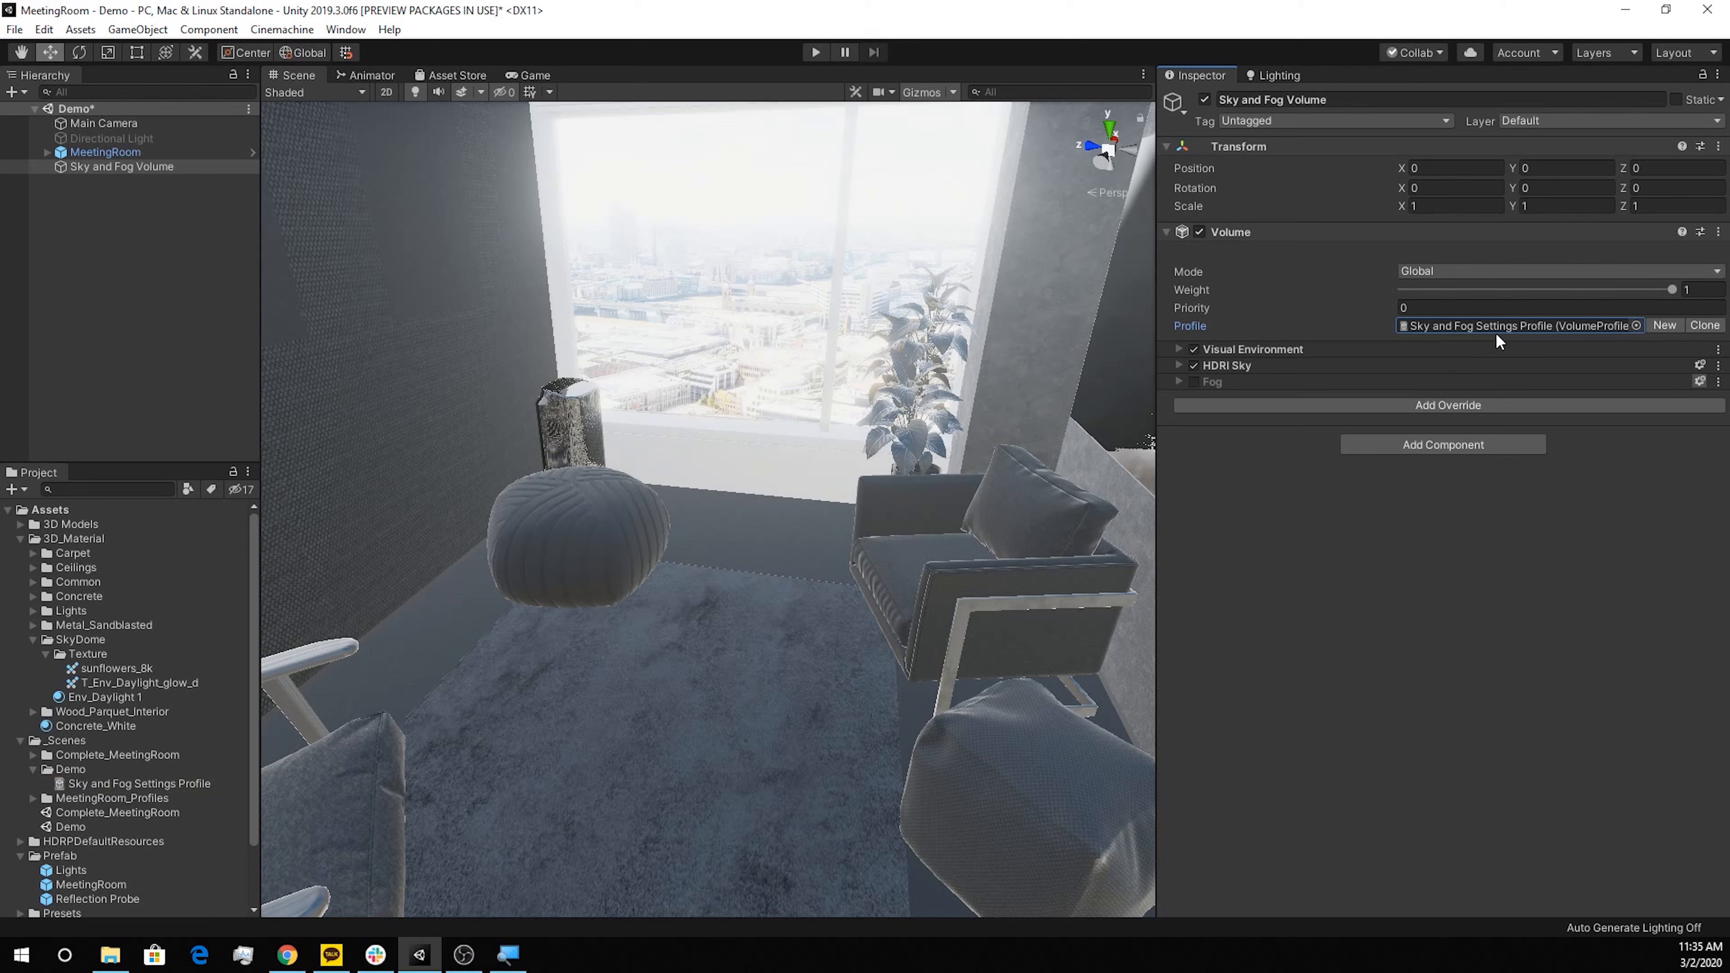
left_click(345, 29)
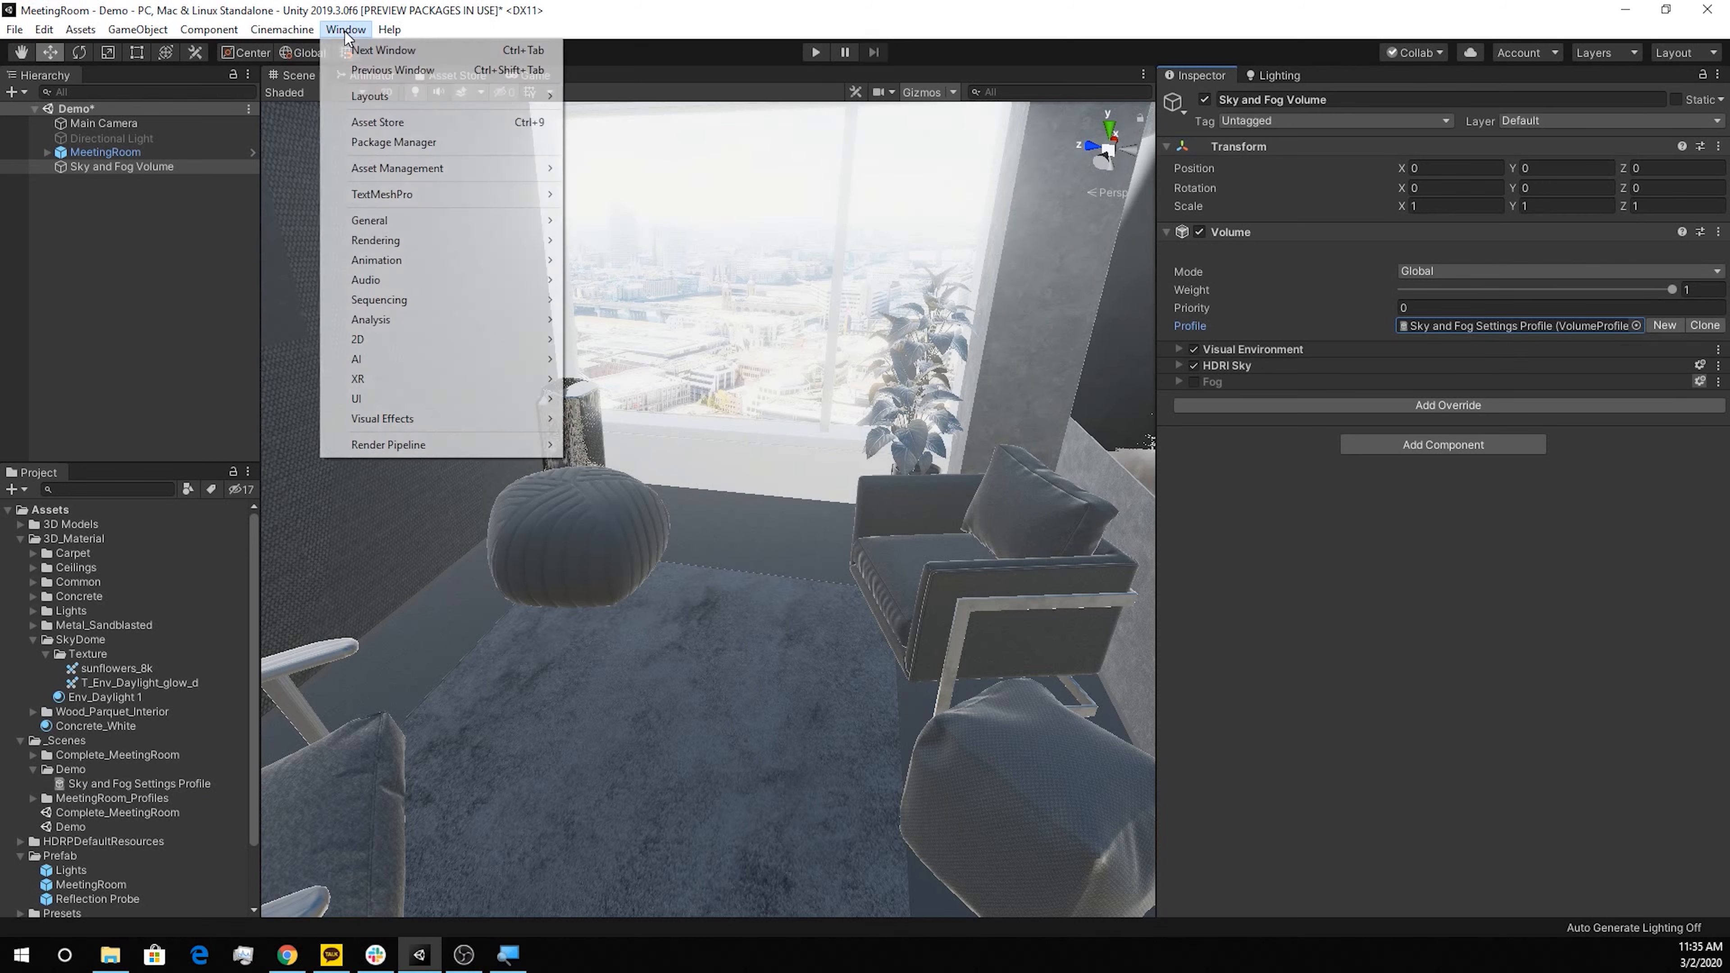
mouse_move(424, 238)
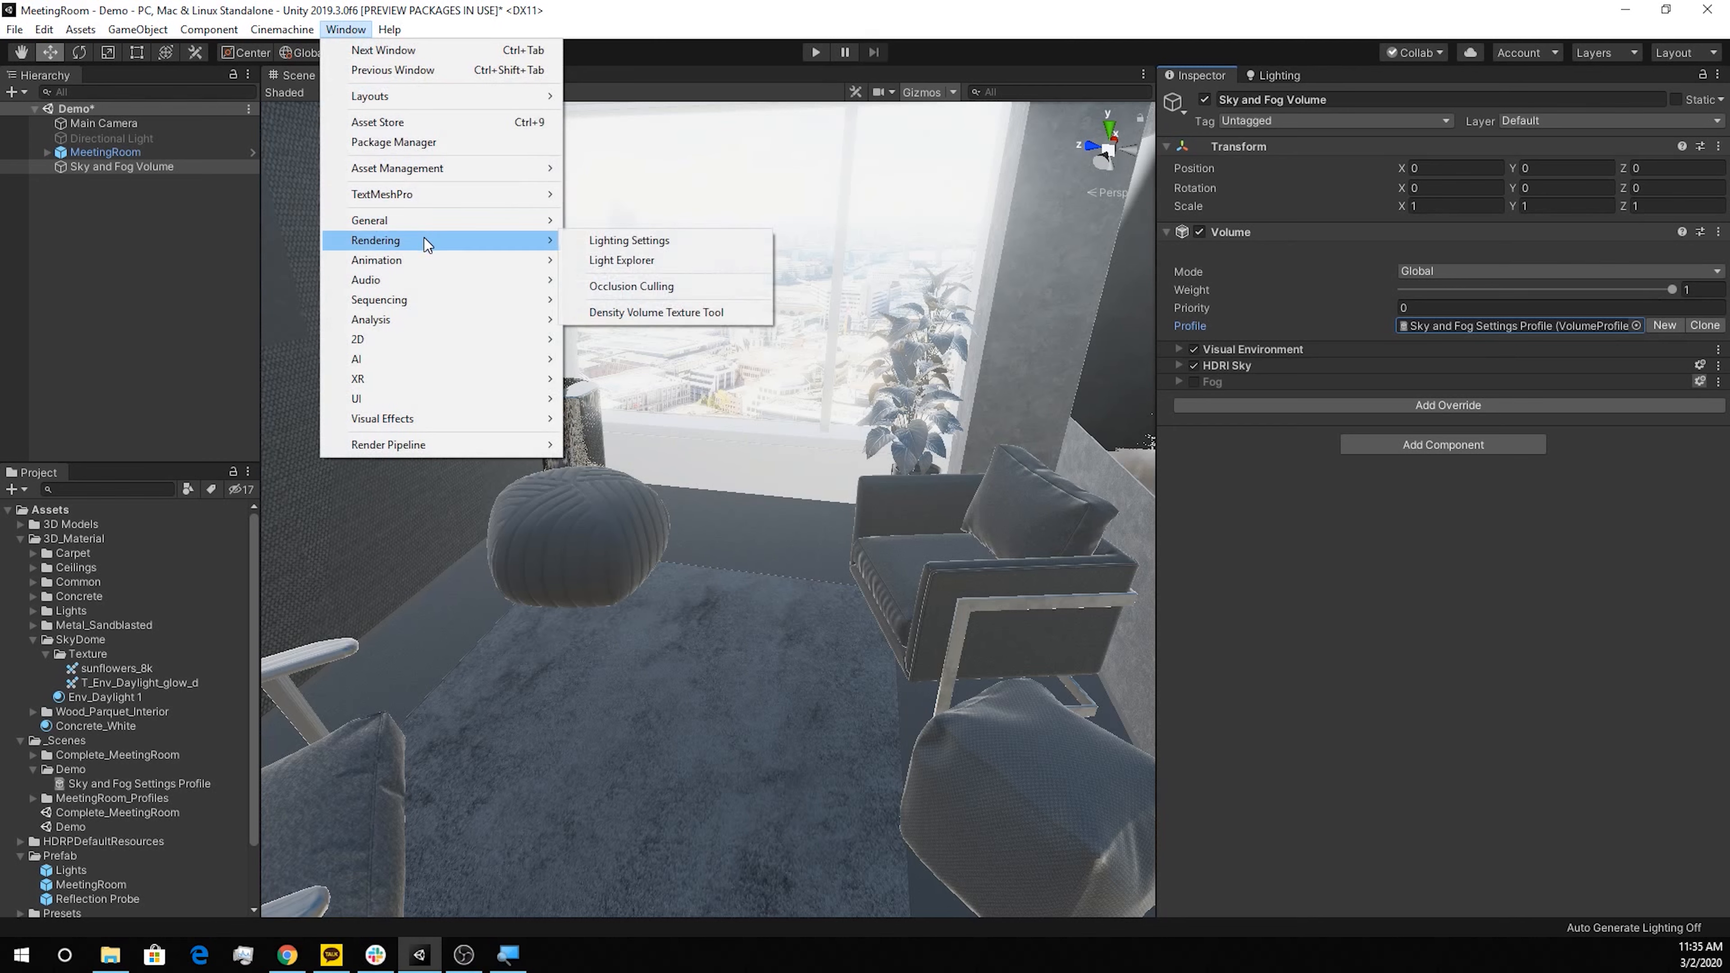
left_click(627, 242)
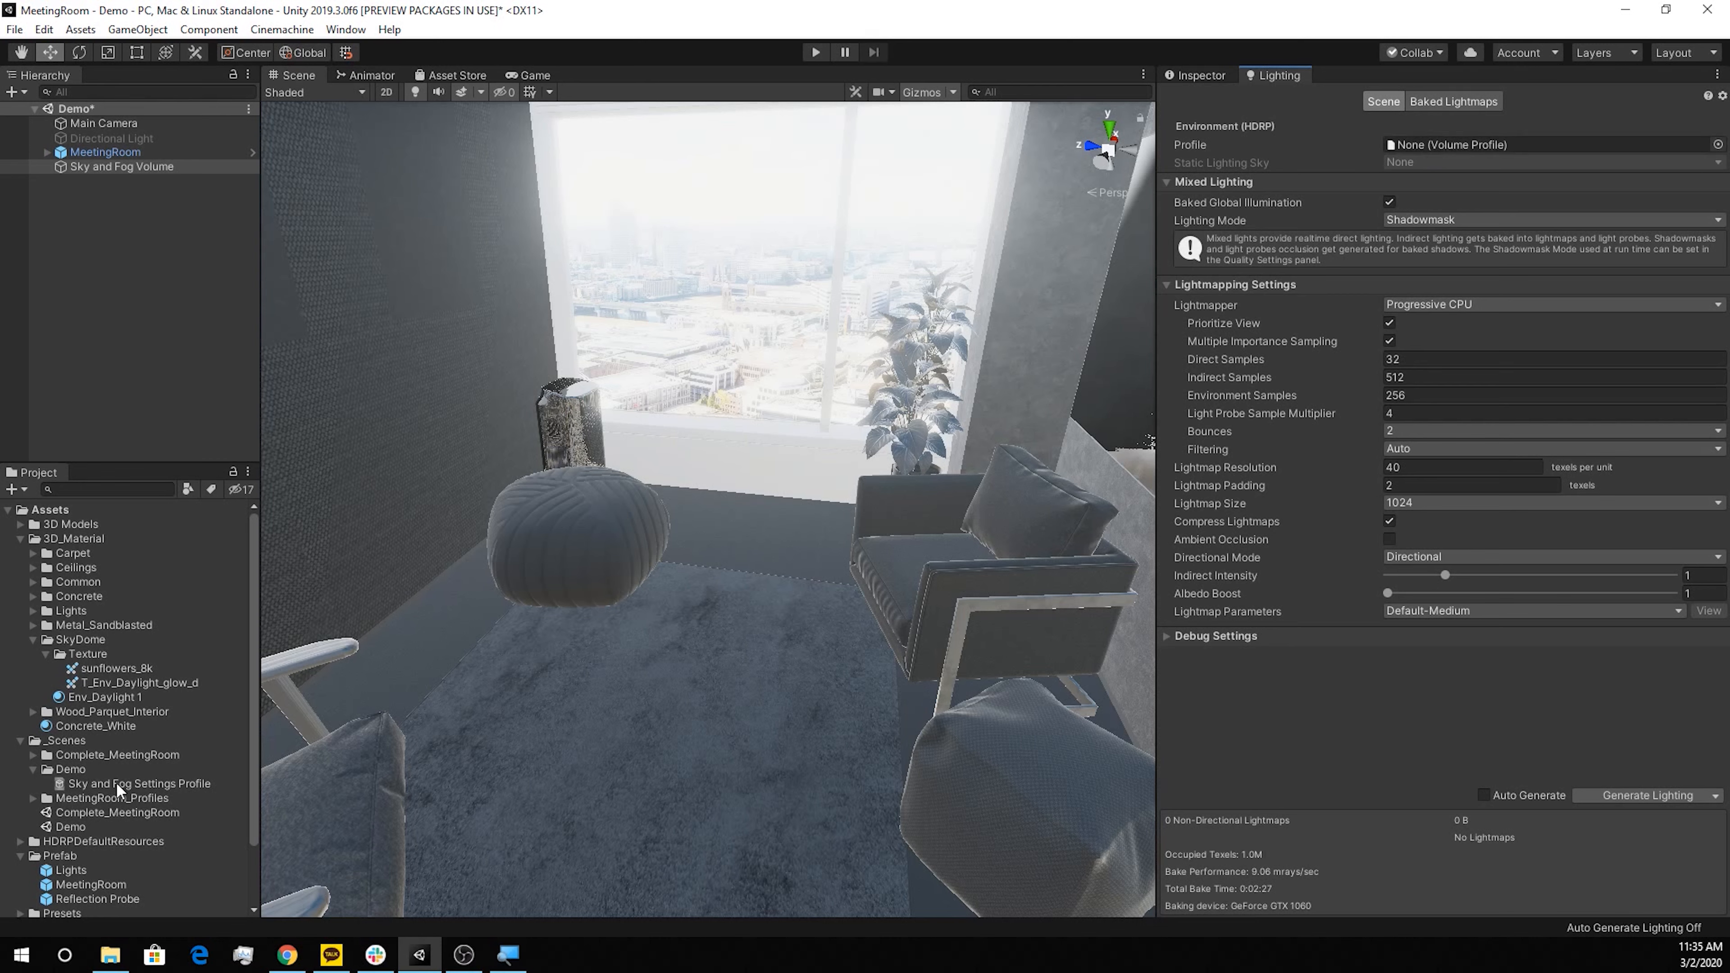
left_click_drag(117, 782, 1417, 137)
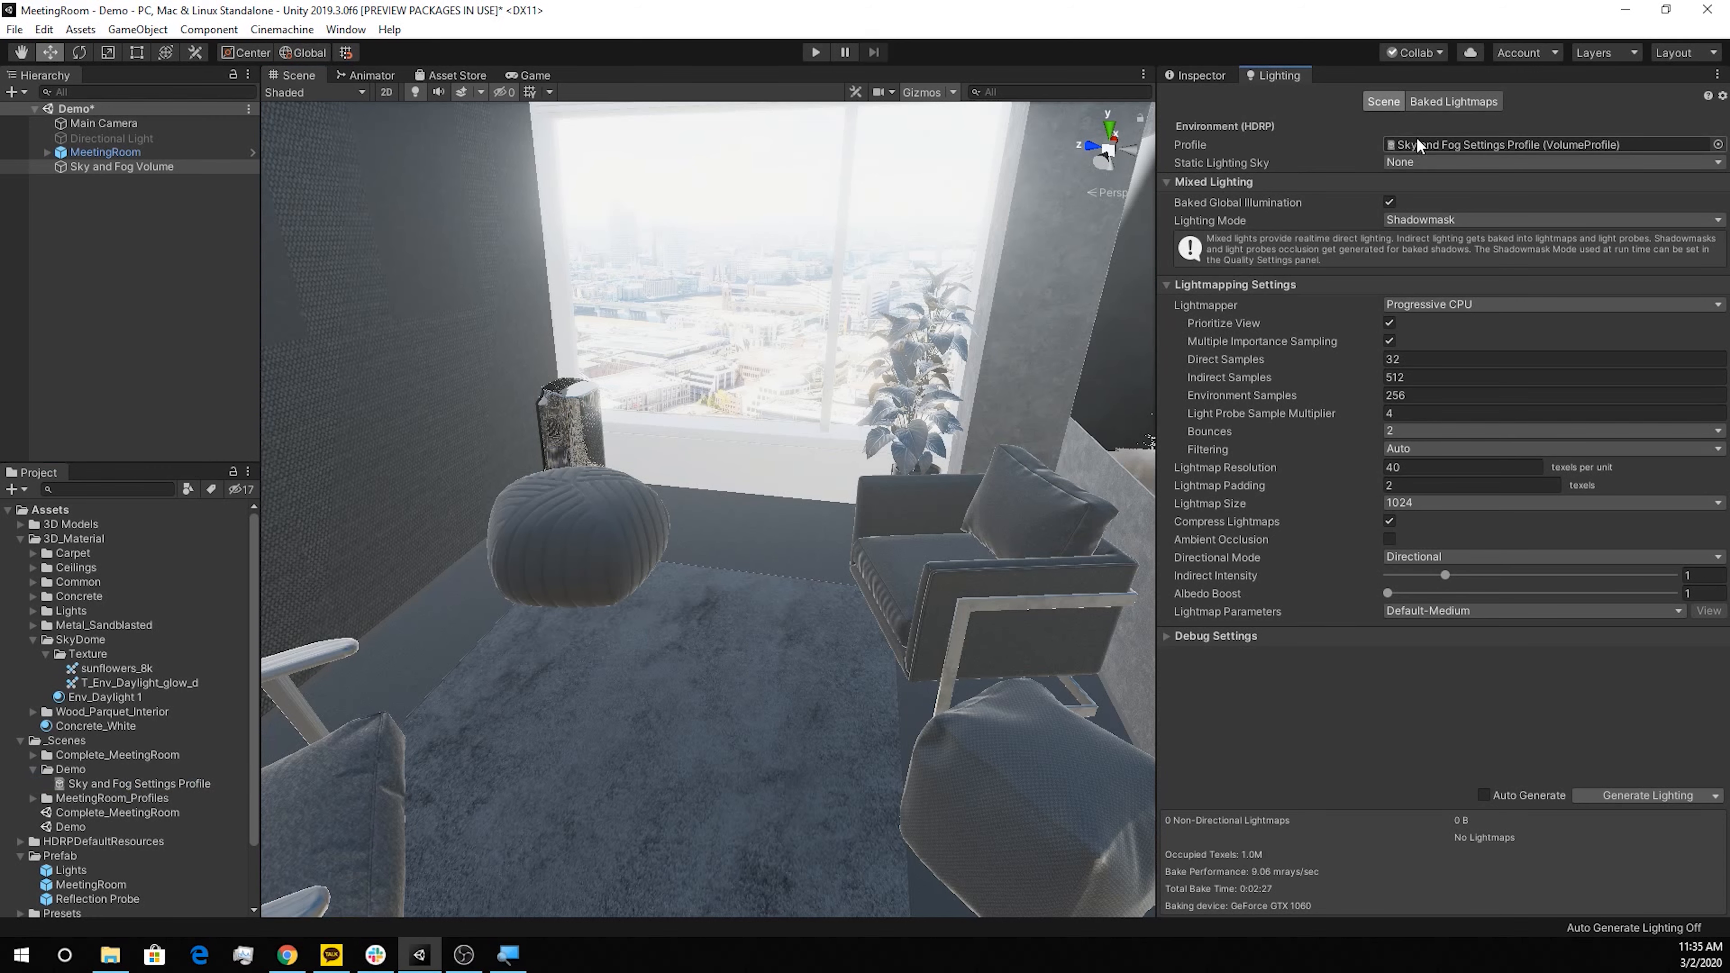
left_click(1401, 161)
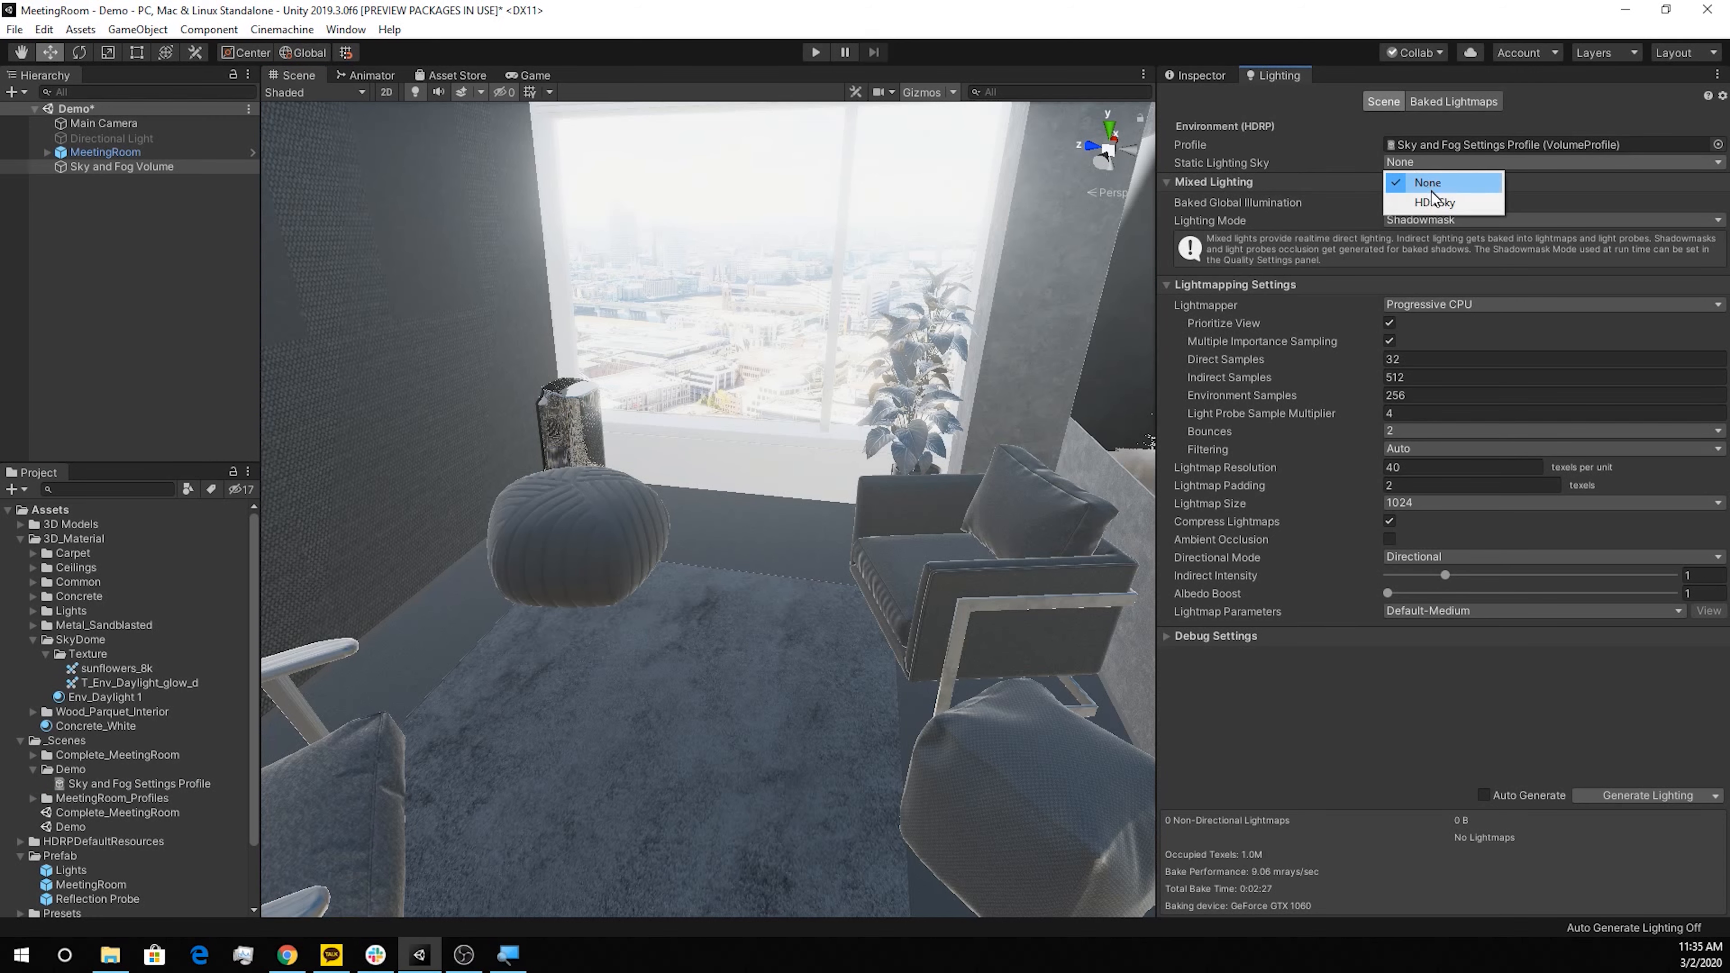
left_click(1435, 202)
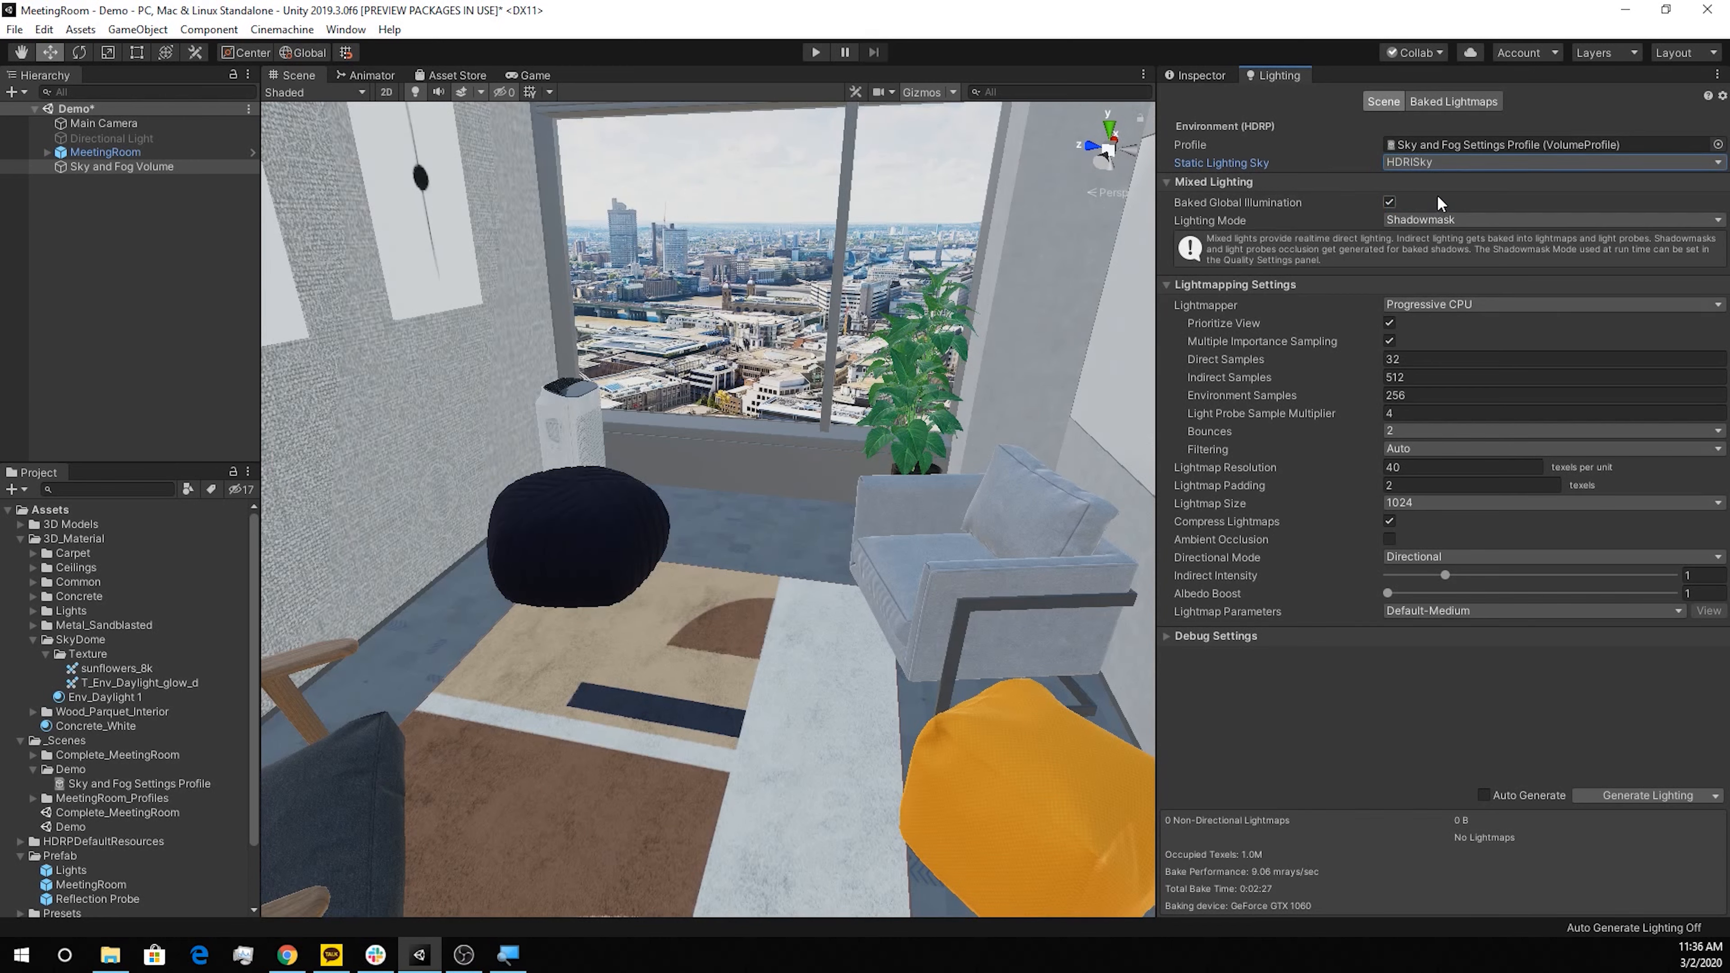
Add an Exposure override to the Sky and Fog Volume and enable all its properties
left_click(1181, 75)
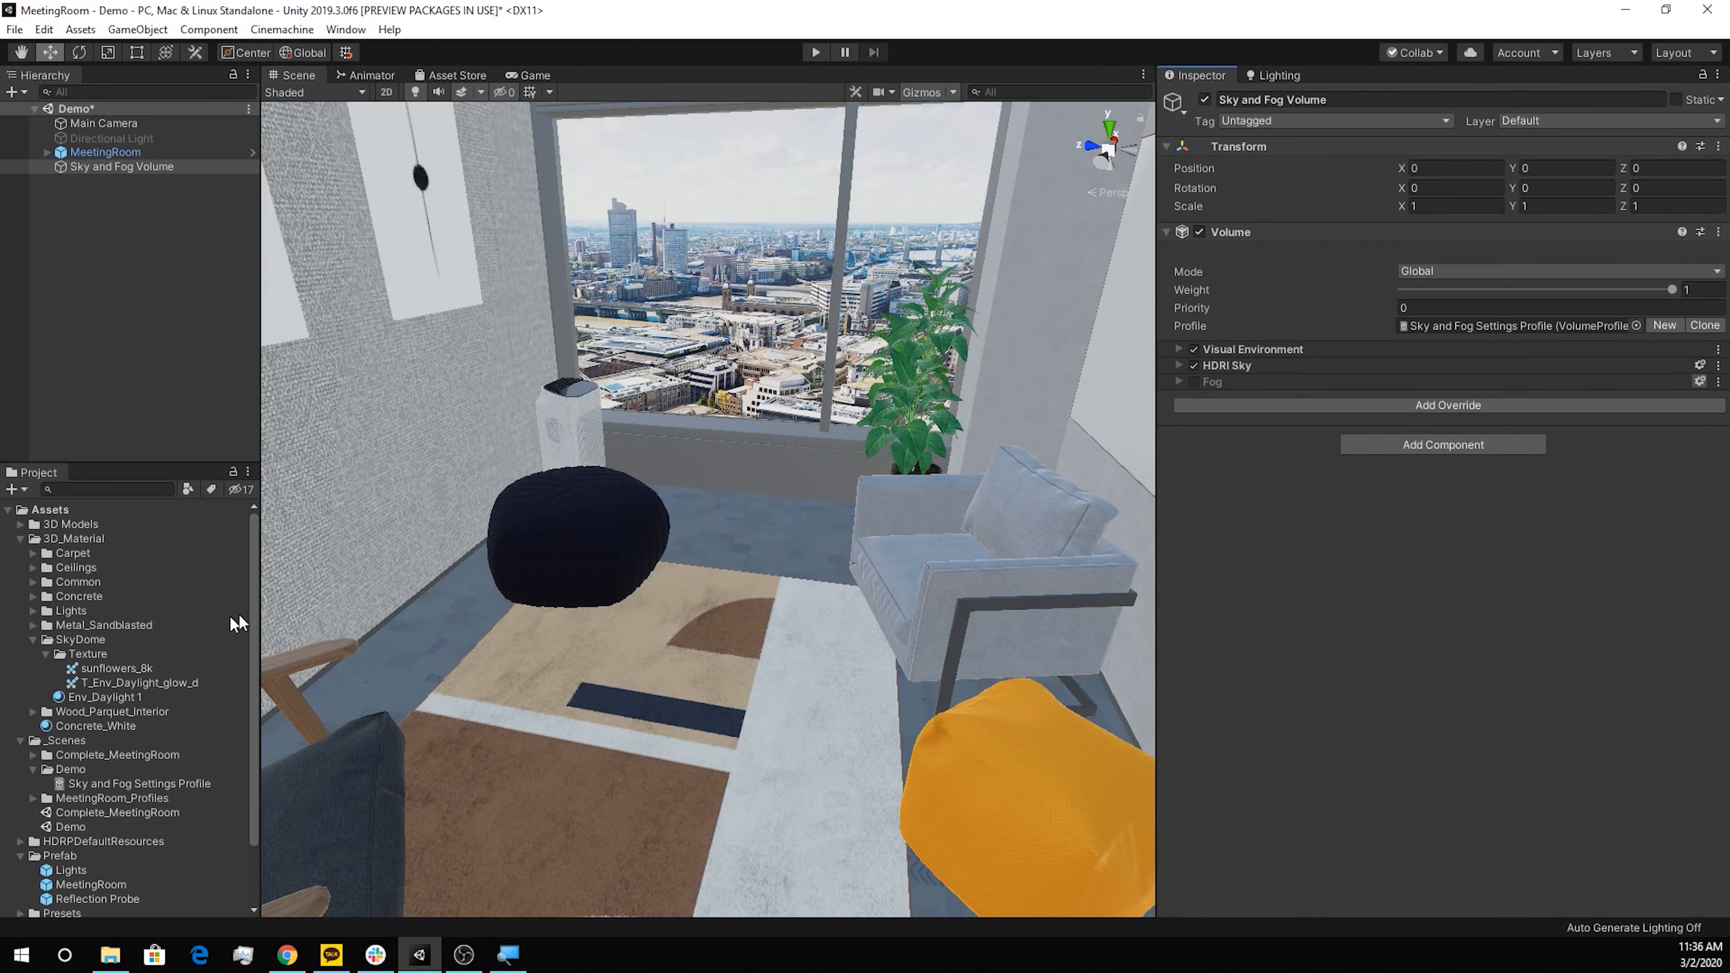
scroll(570, 601, "down", 3)
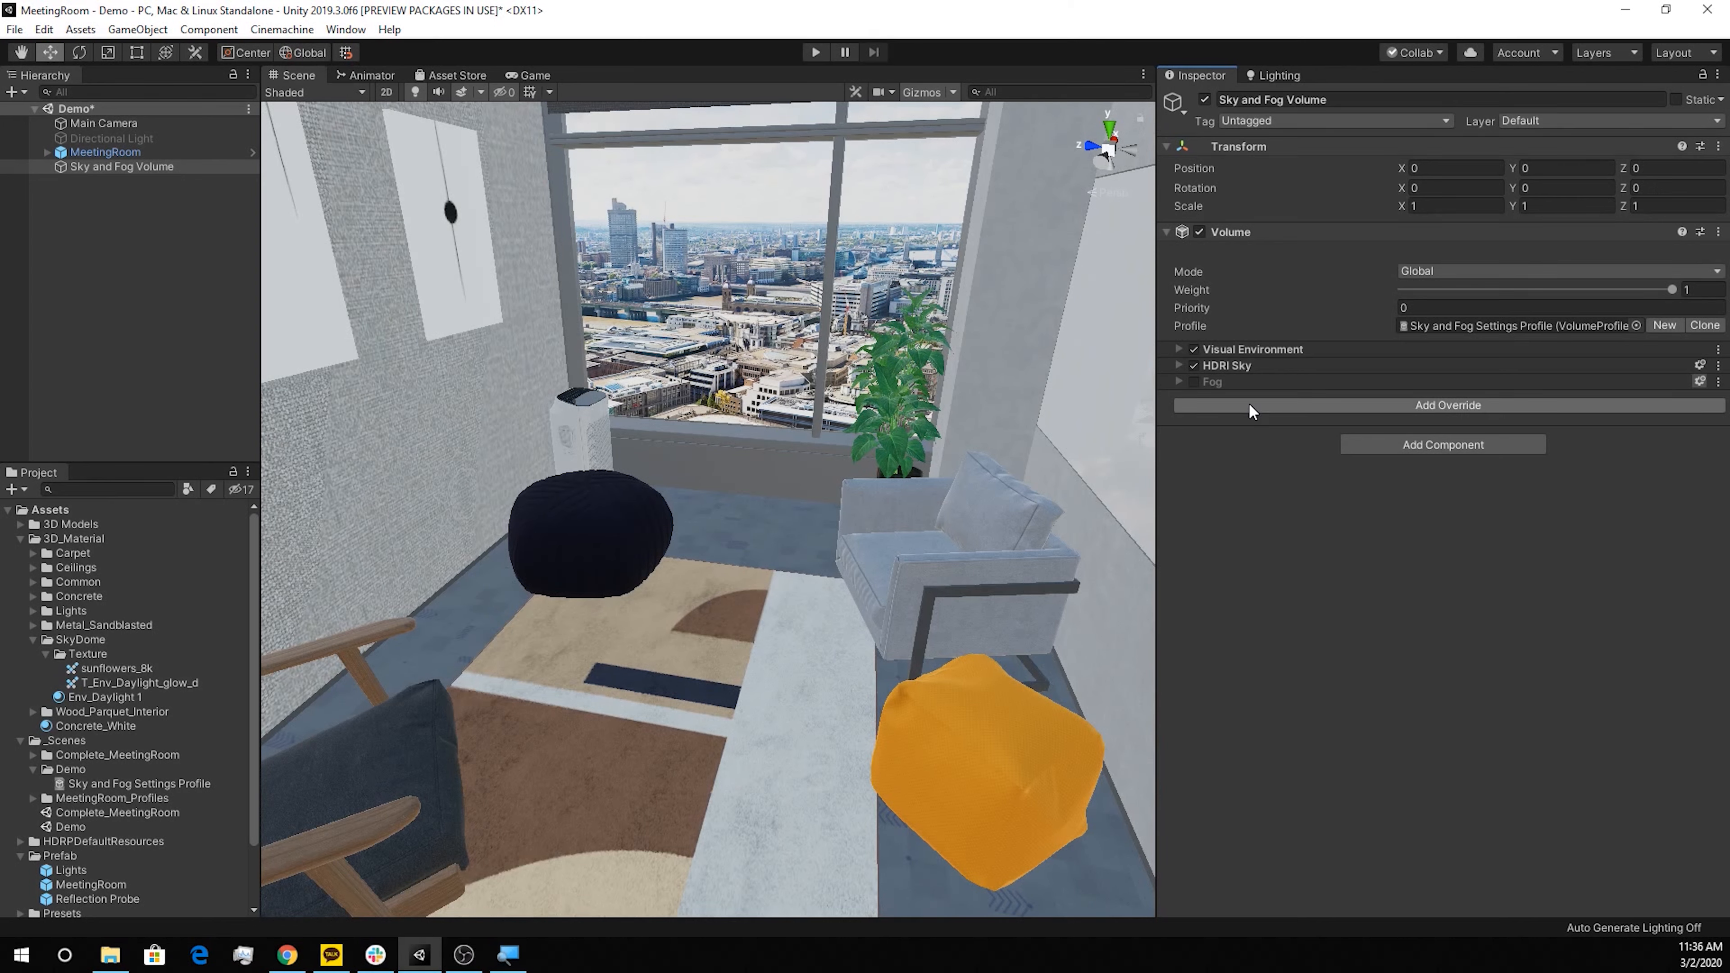
left_click(1281, 404)
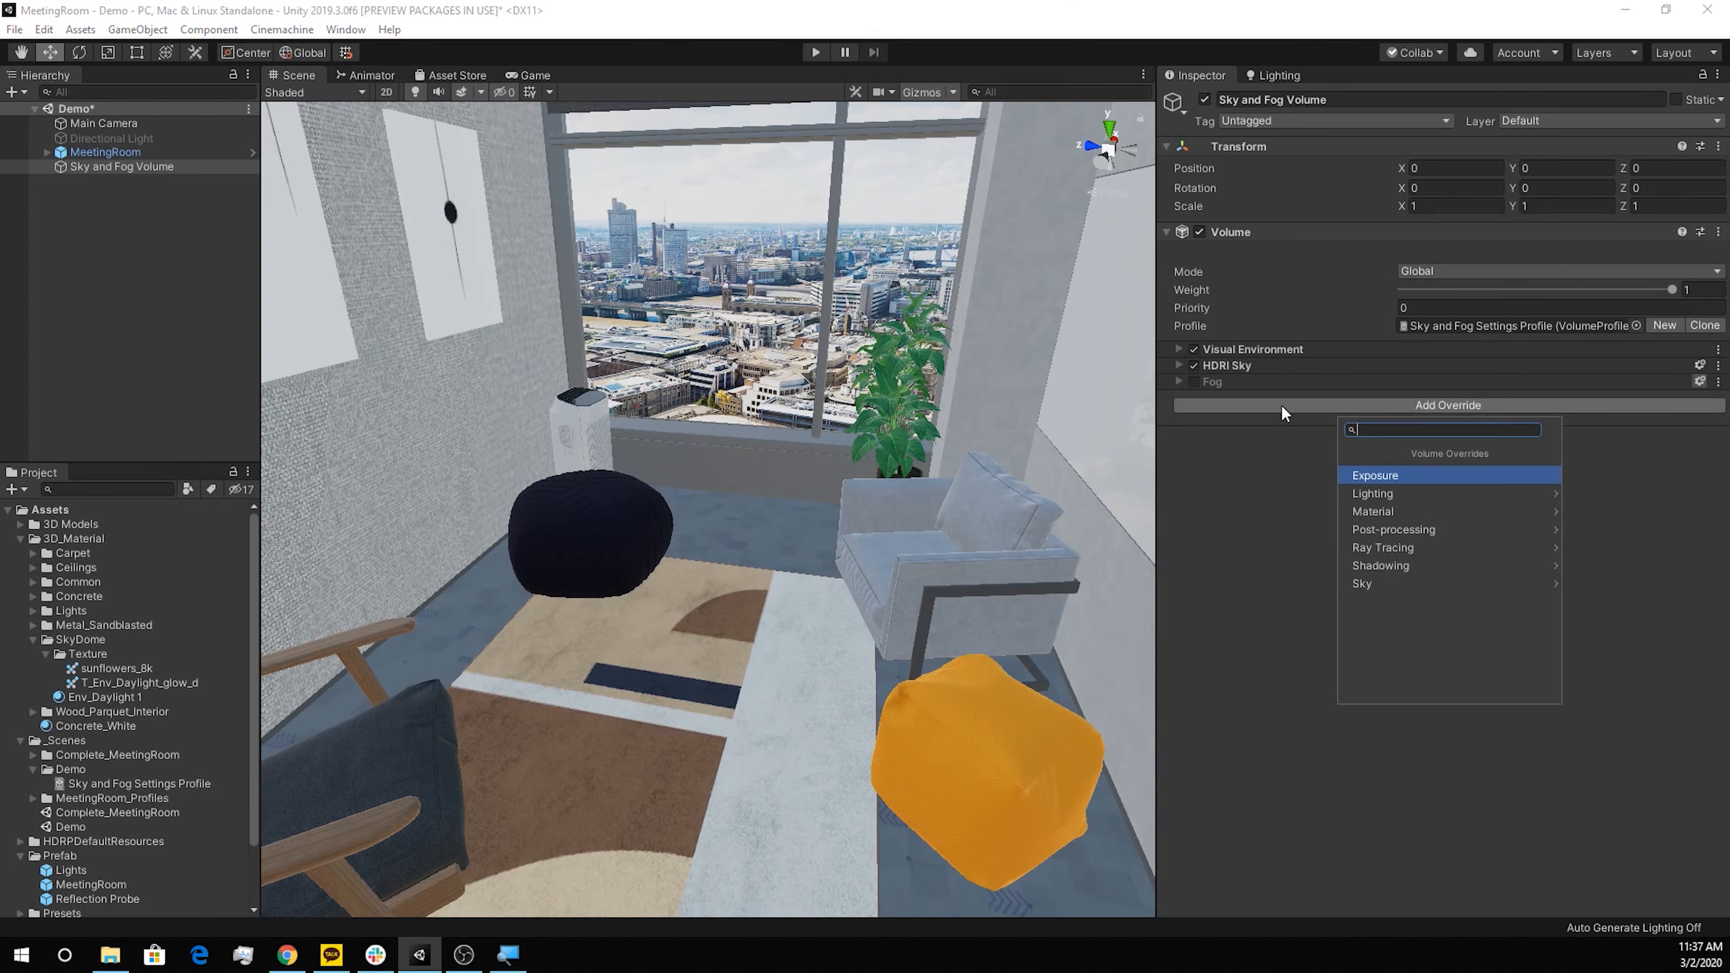
left_click(1379, 476)
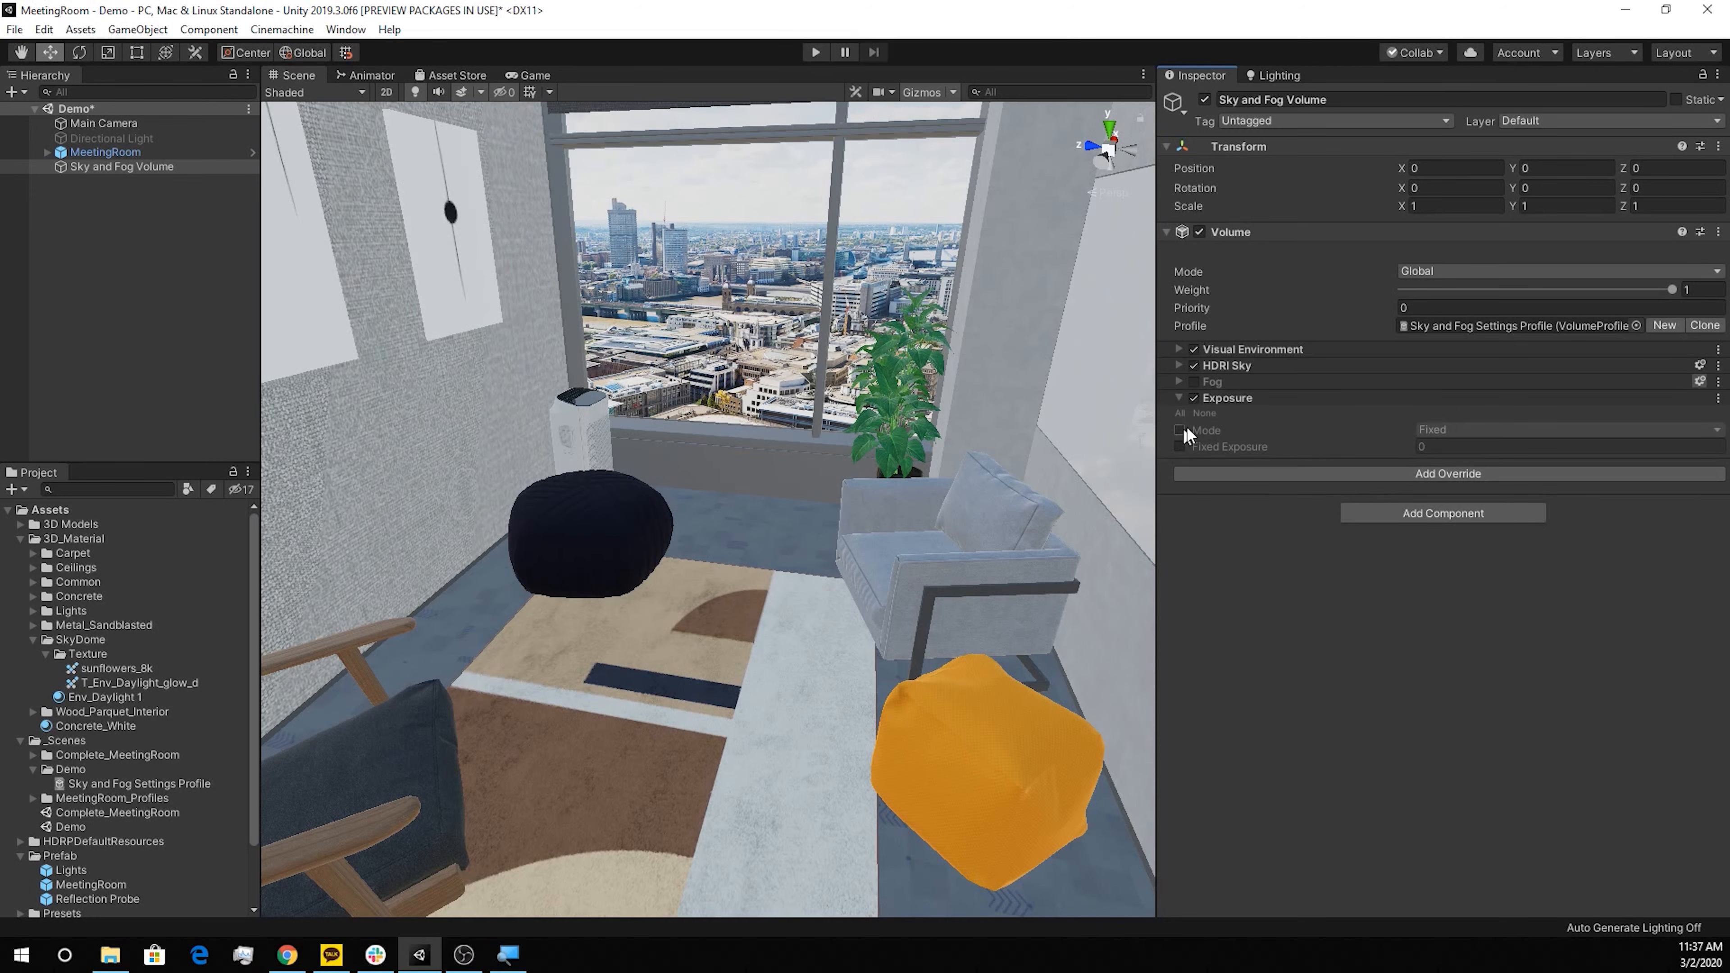
left_click(1179, 413)
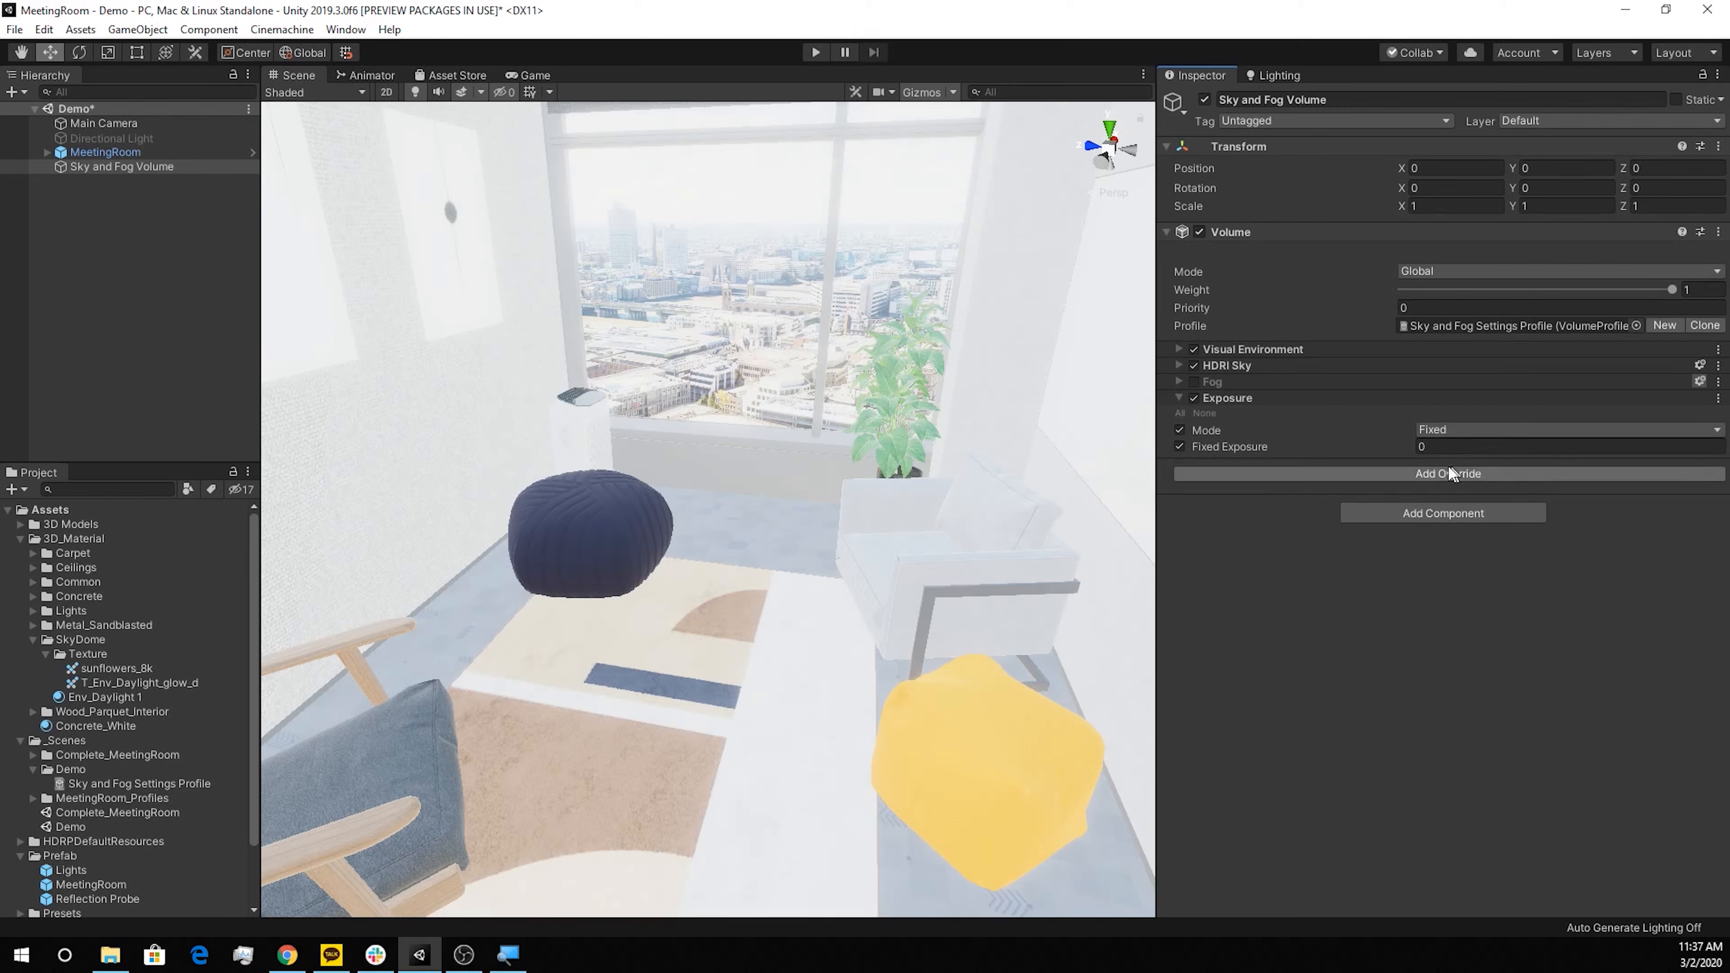
Try the Automatic mode for the Exposure override and switch it to Curve Mapping
left_click(1463, 430)
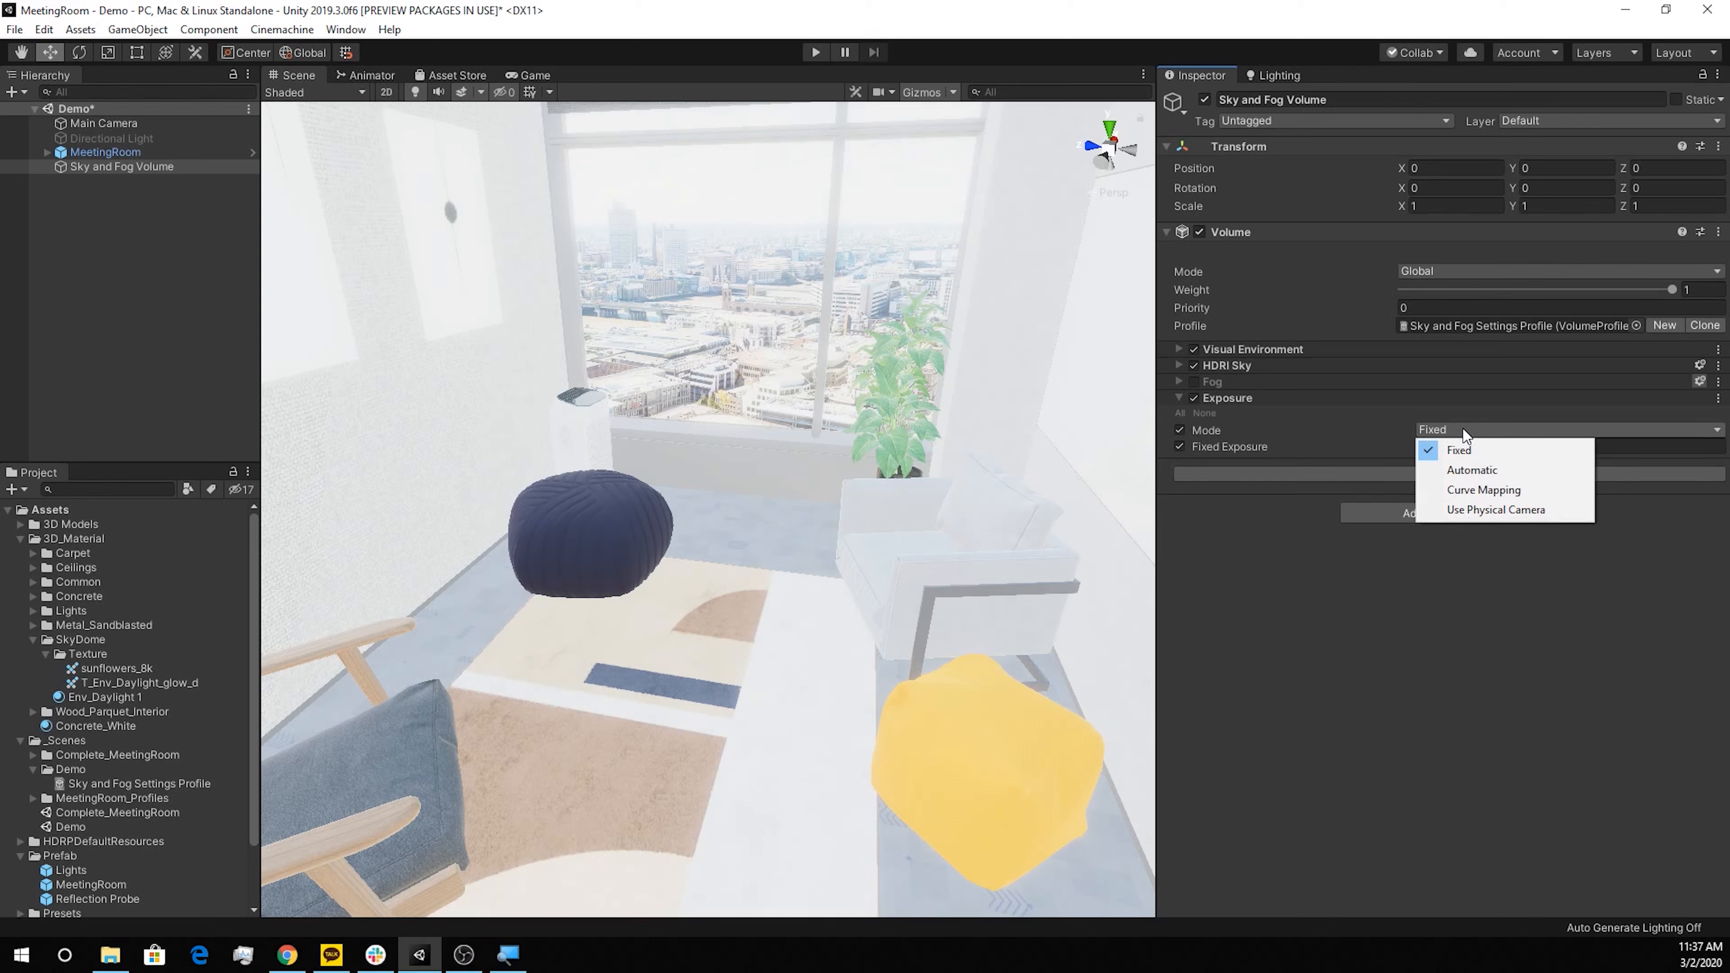
left_click(1275, 527)
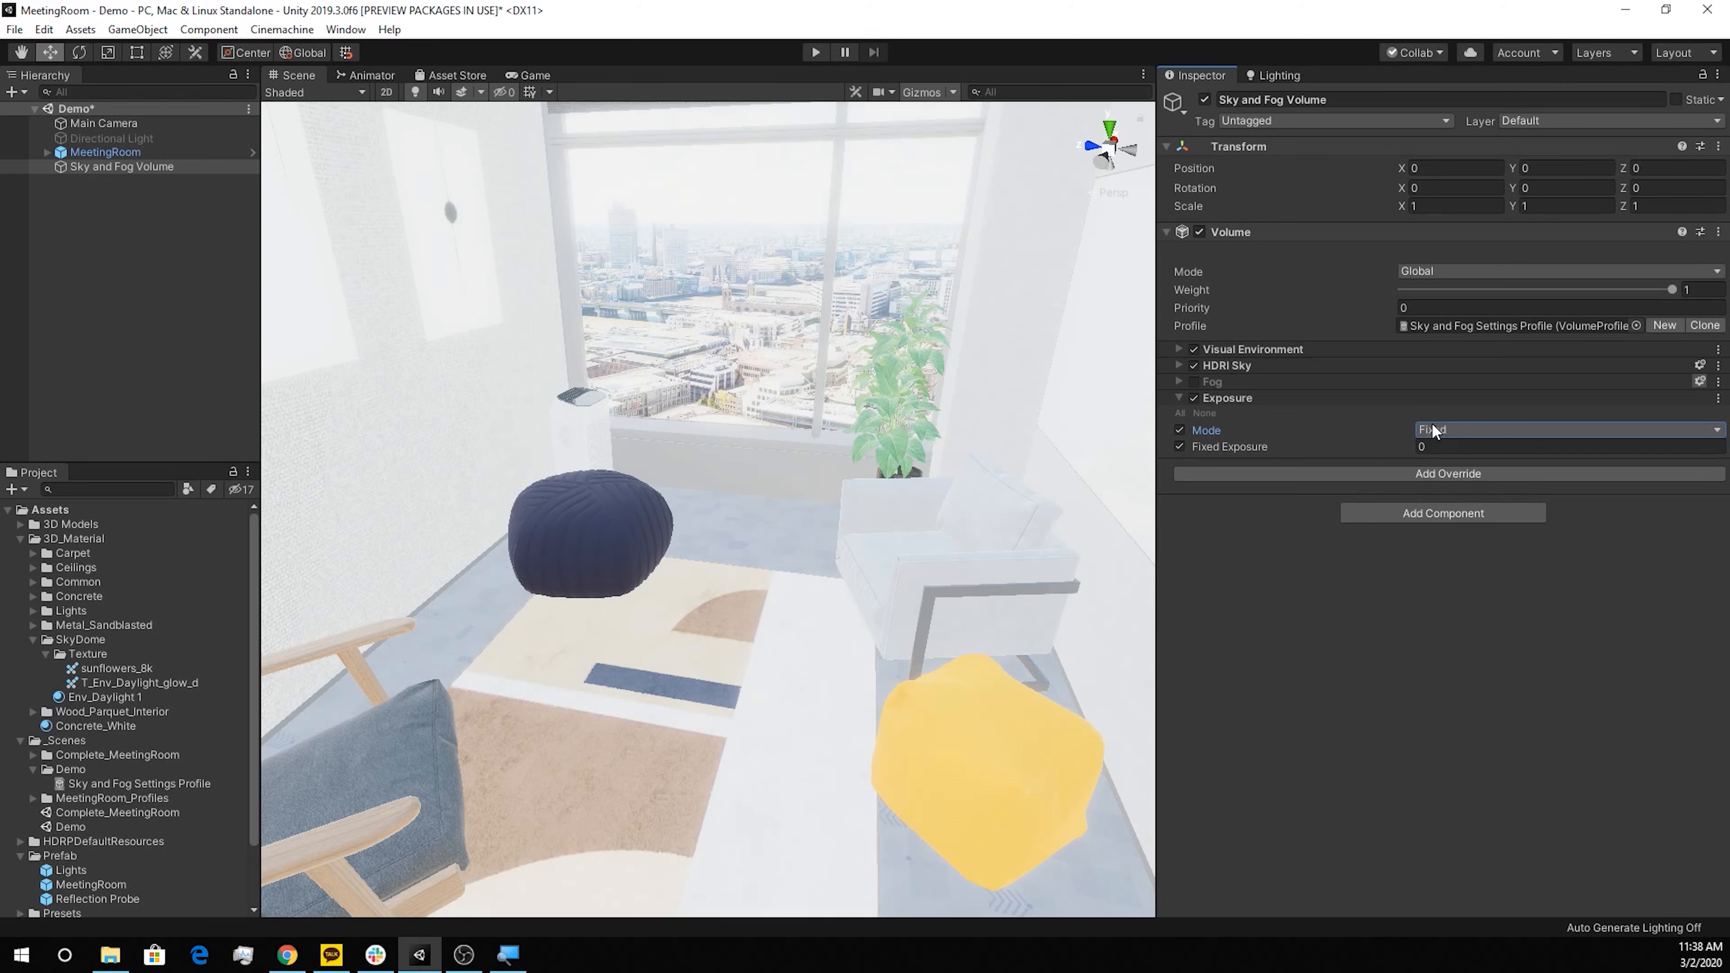
left_click(1448, 431)
left_click(1454, 469)
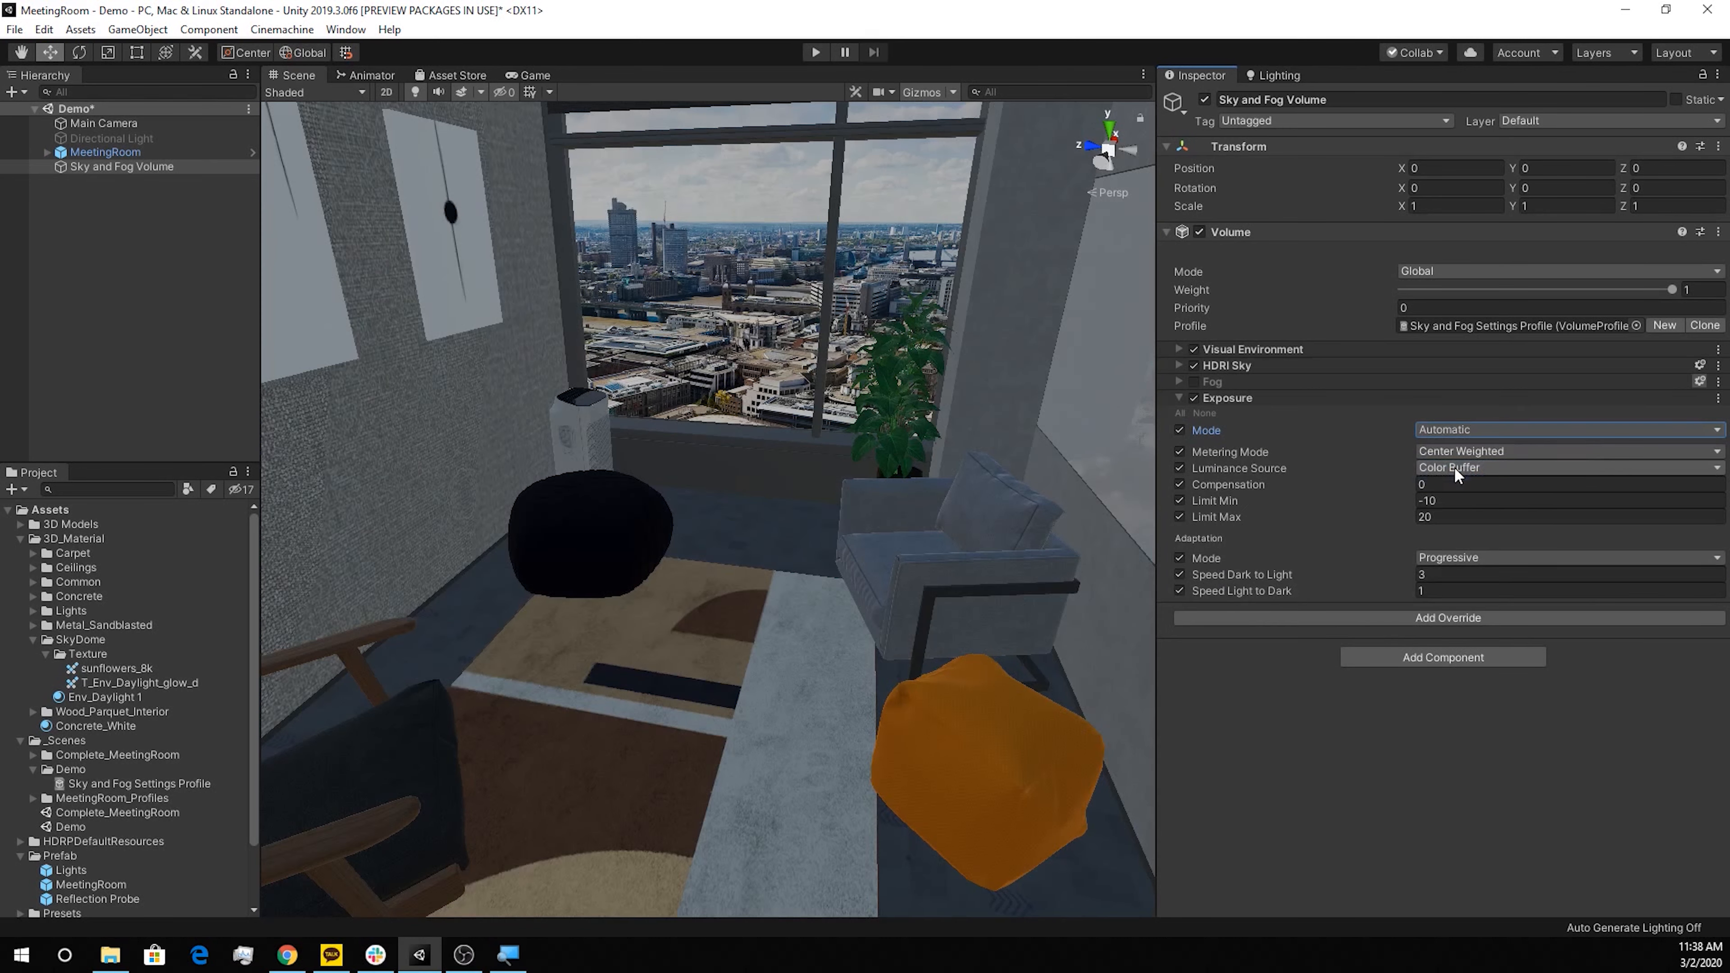
left_click(1442, 430)
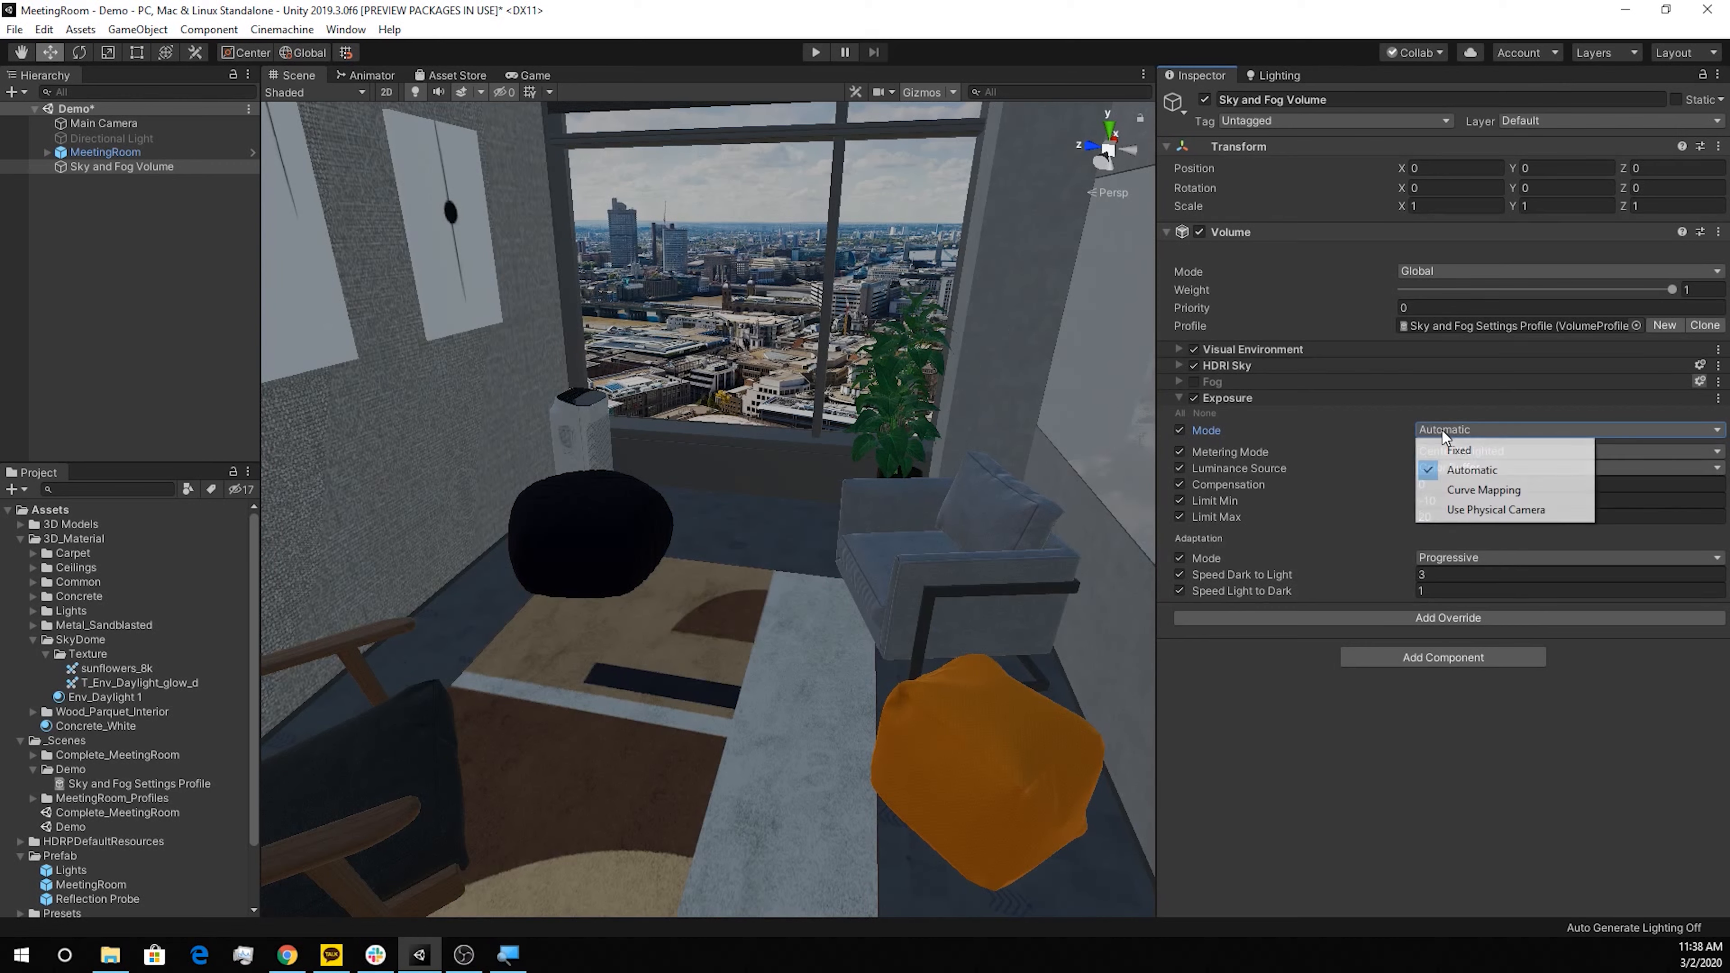
left_click(1455, 492)
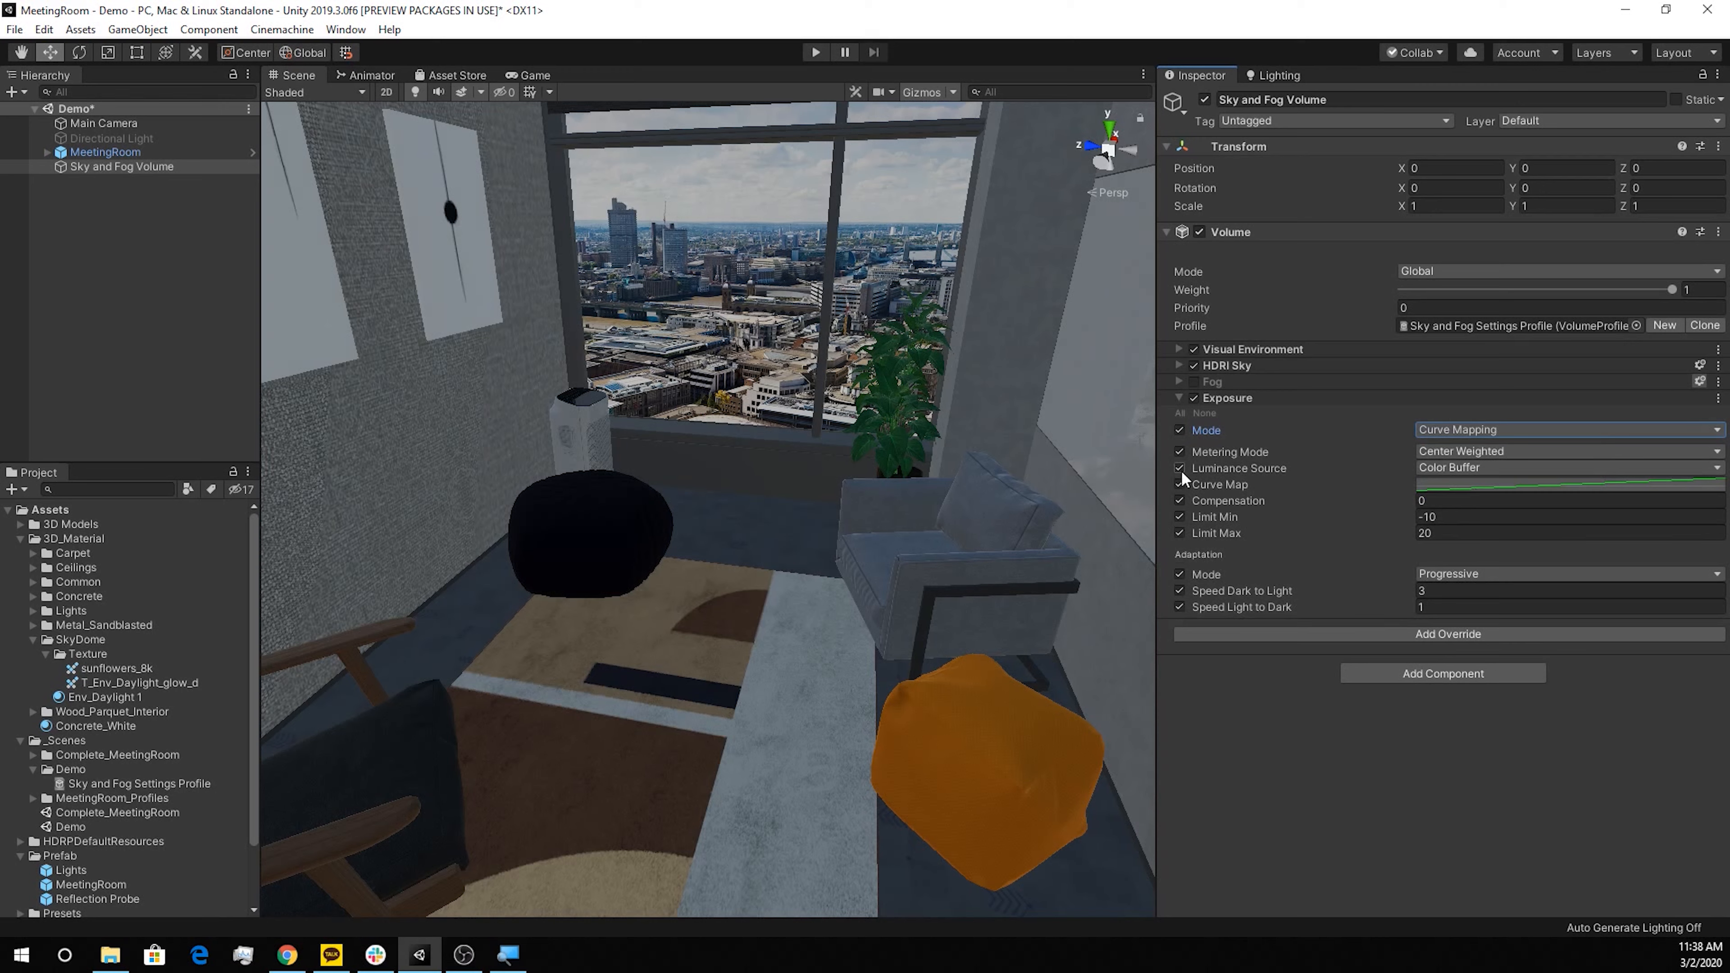
Try reshaping the Exposure override's curve map by shifting its upper end key inward
left_click(1442, 484)
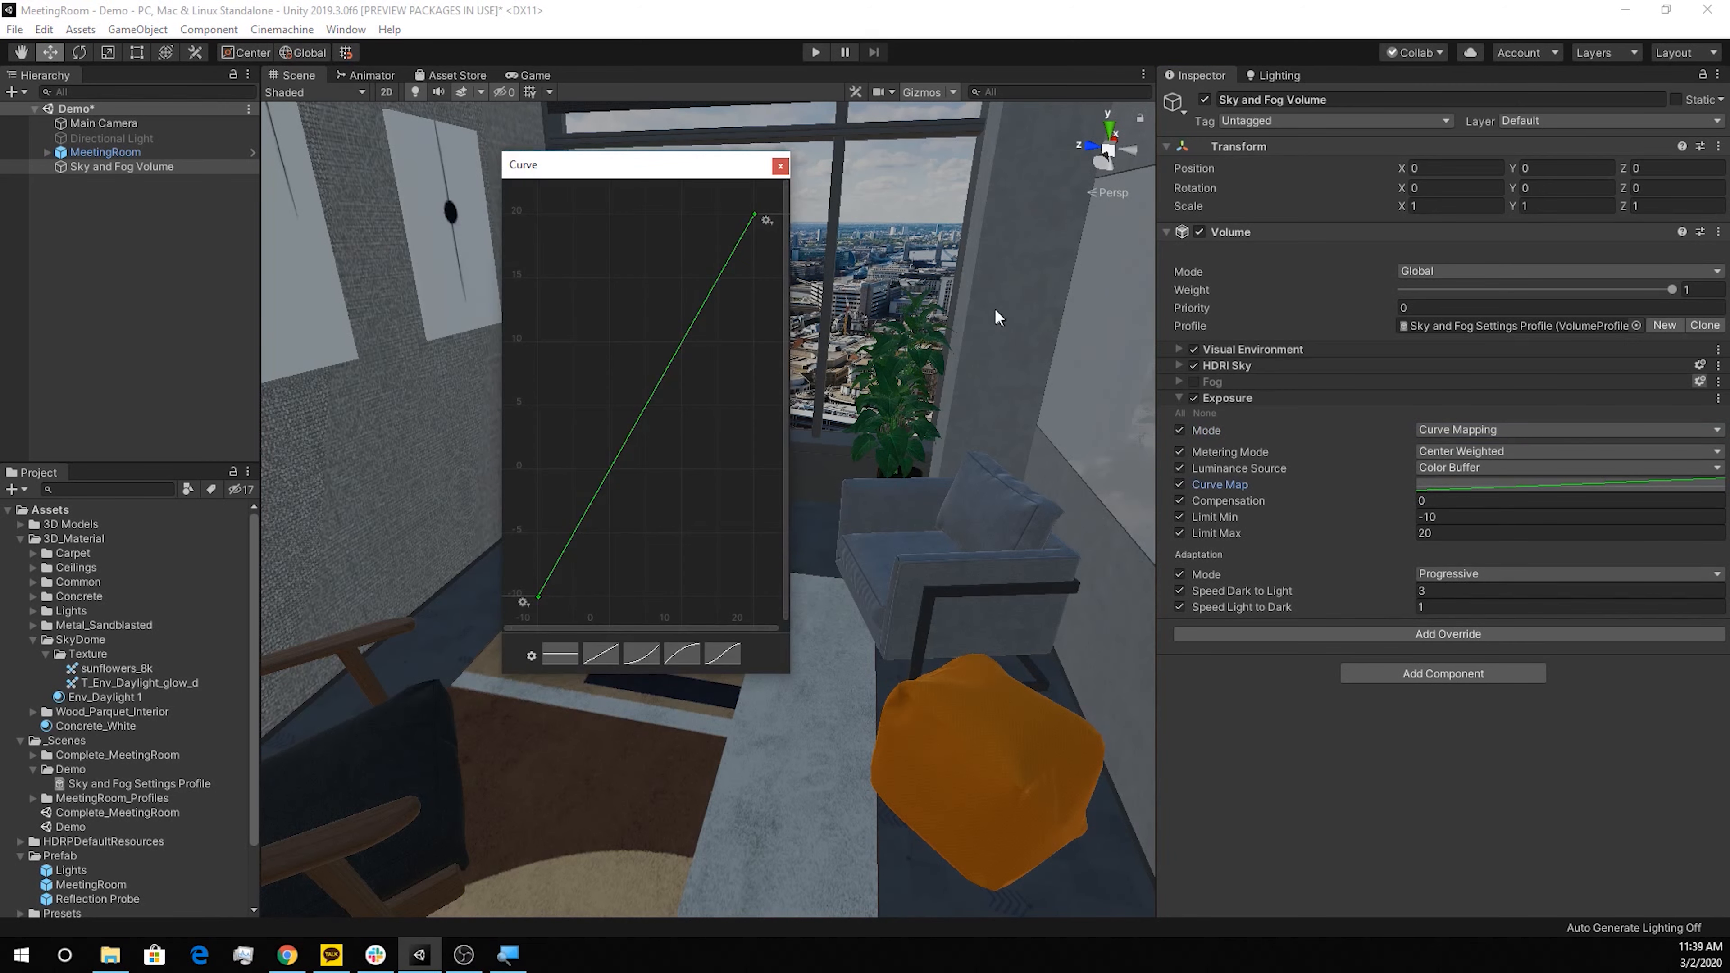
left_click_drag(755, 215, 722, 211)
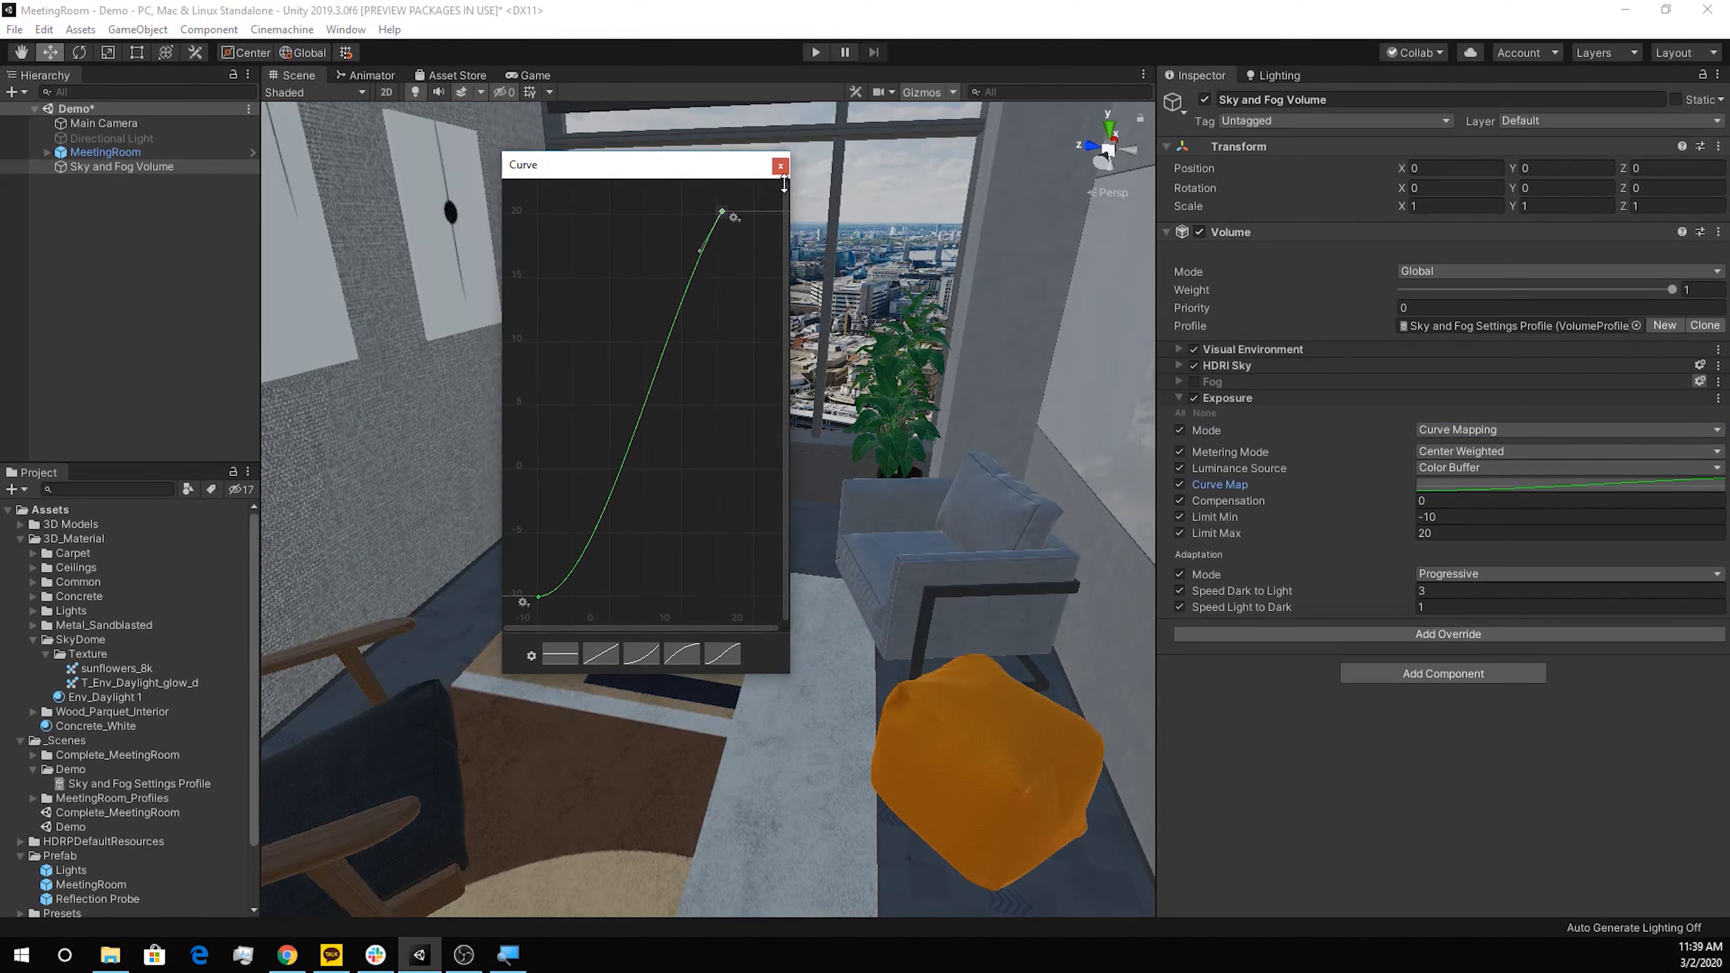
left_click(780, 166)
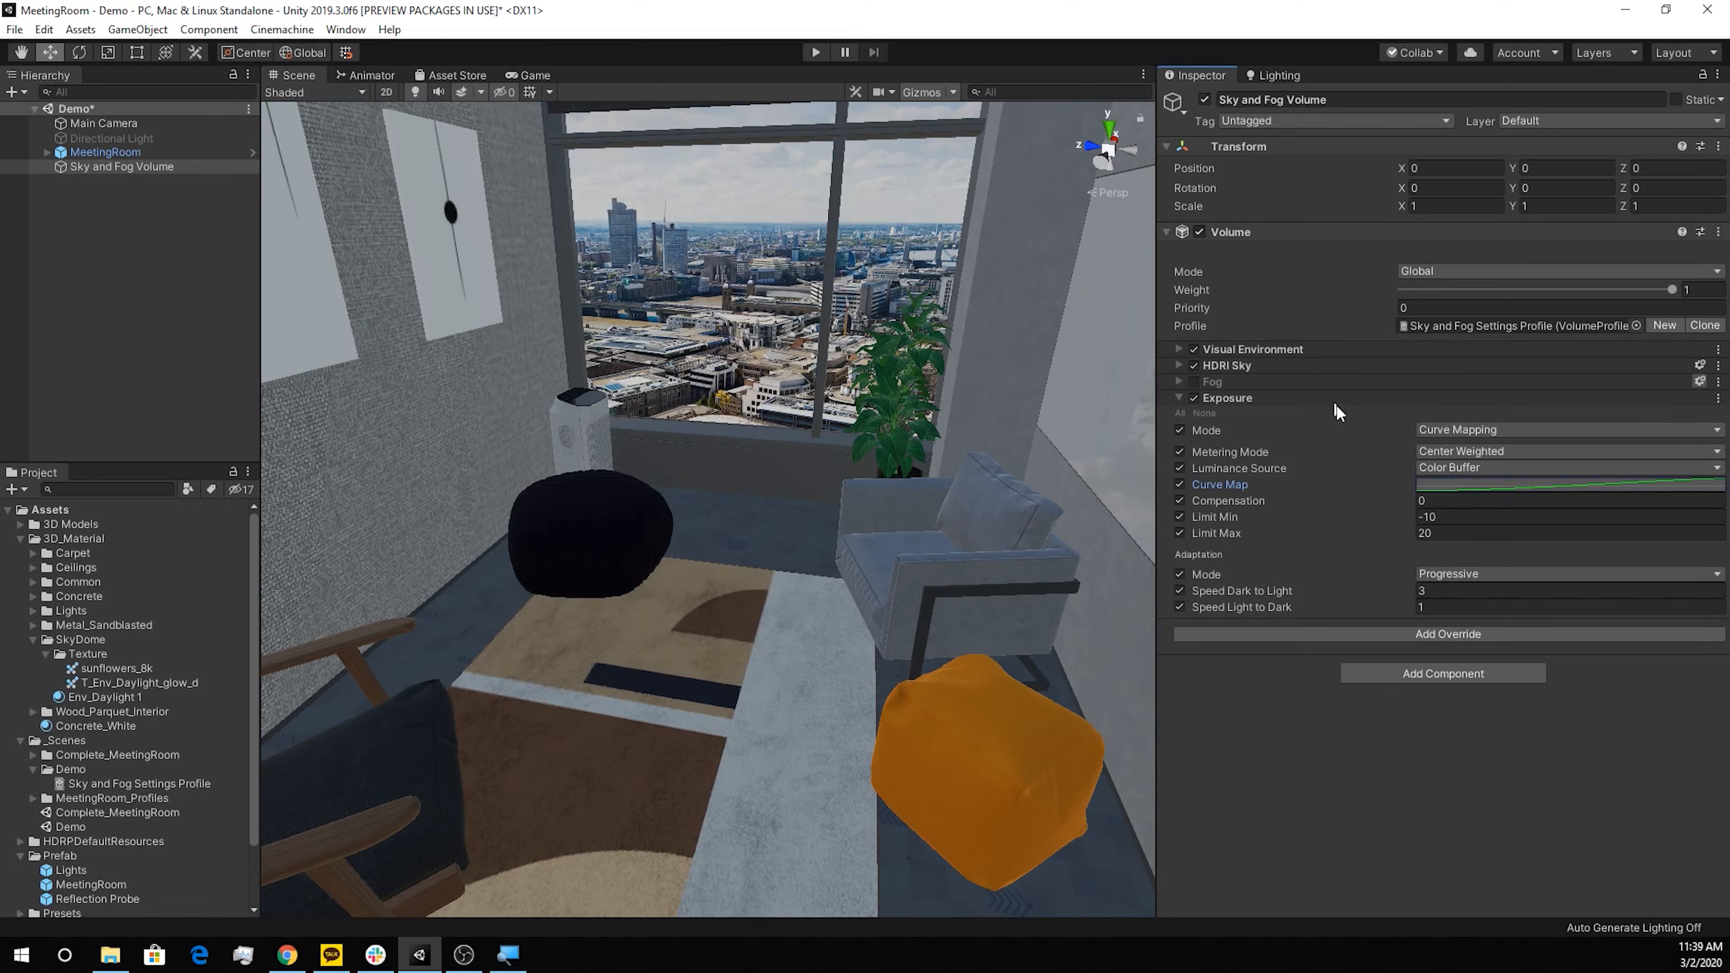
Try the Use Physical Camera mode for the Exposure override, adjusting its compensation to about 14
left_click(1449, 429)
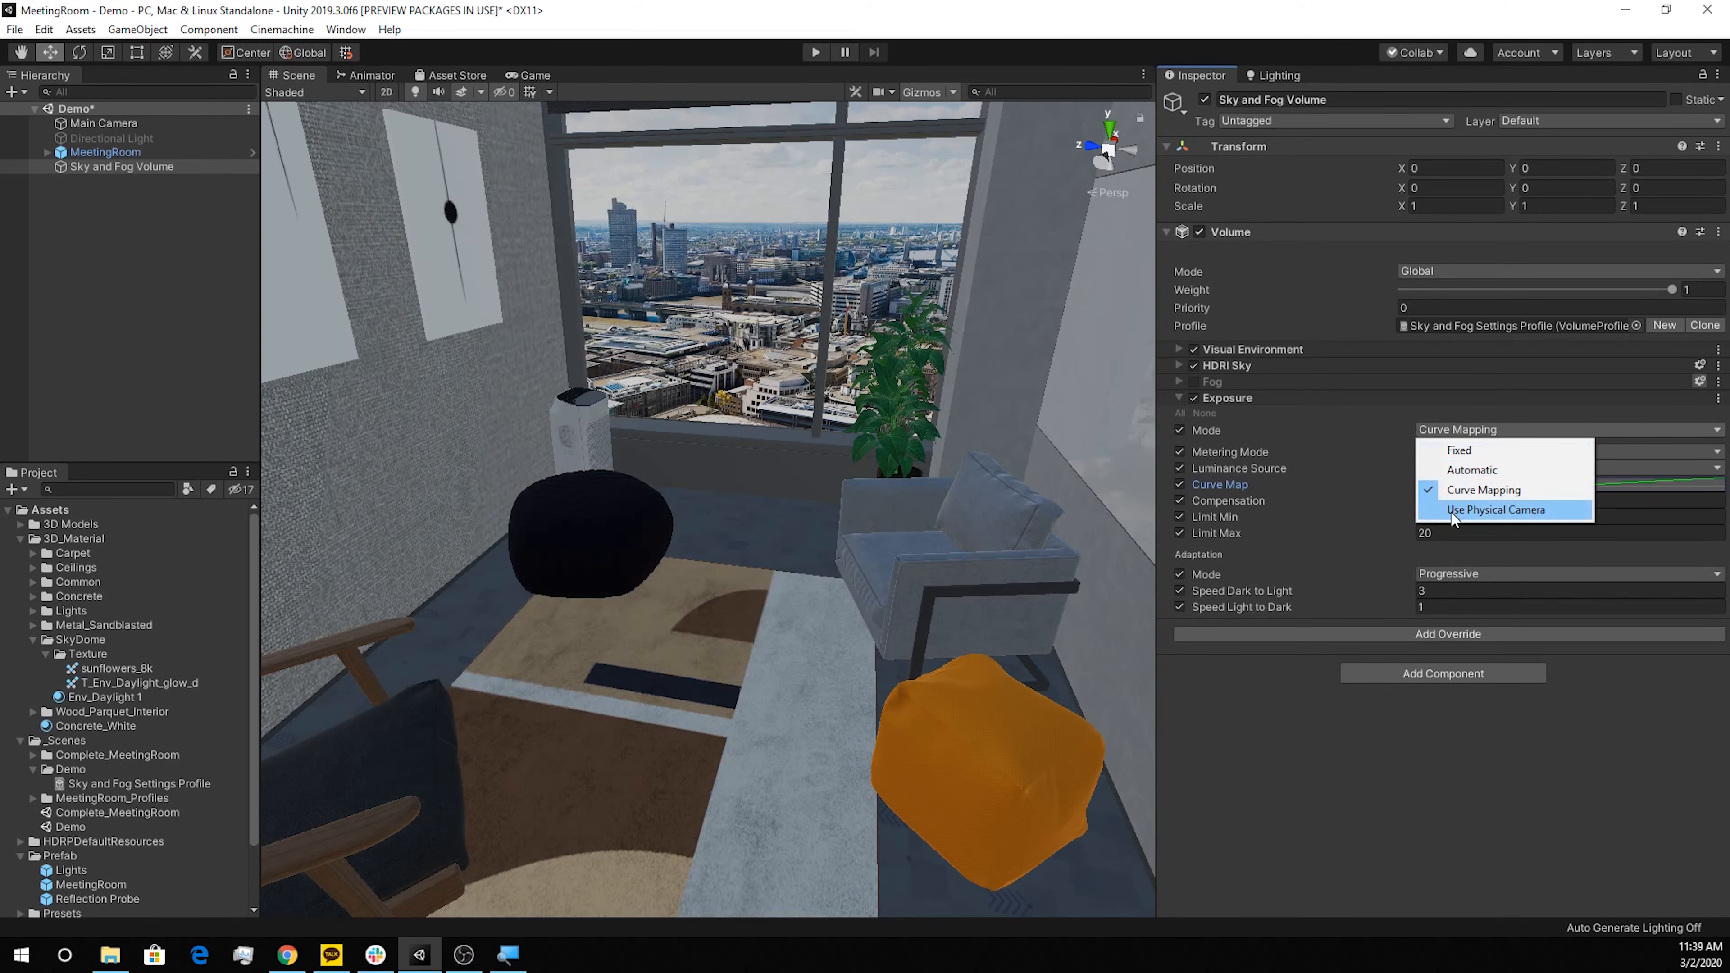
left_click(1453, 511)
left_click(1409, 447)
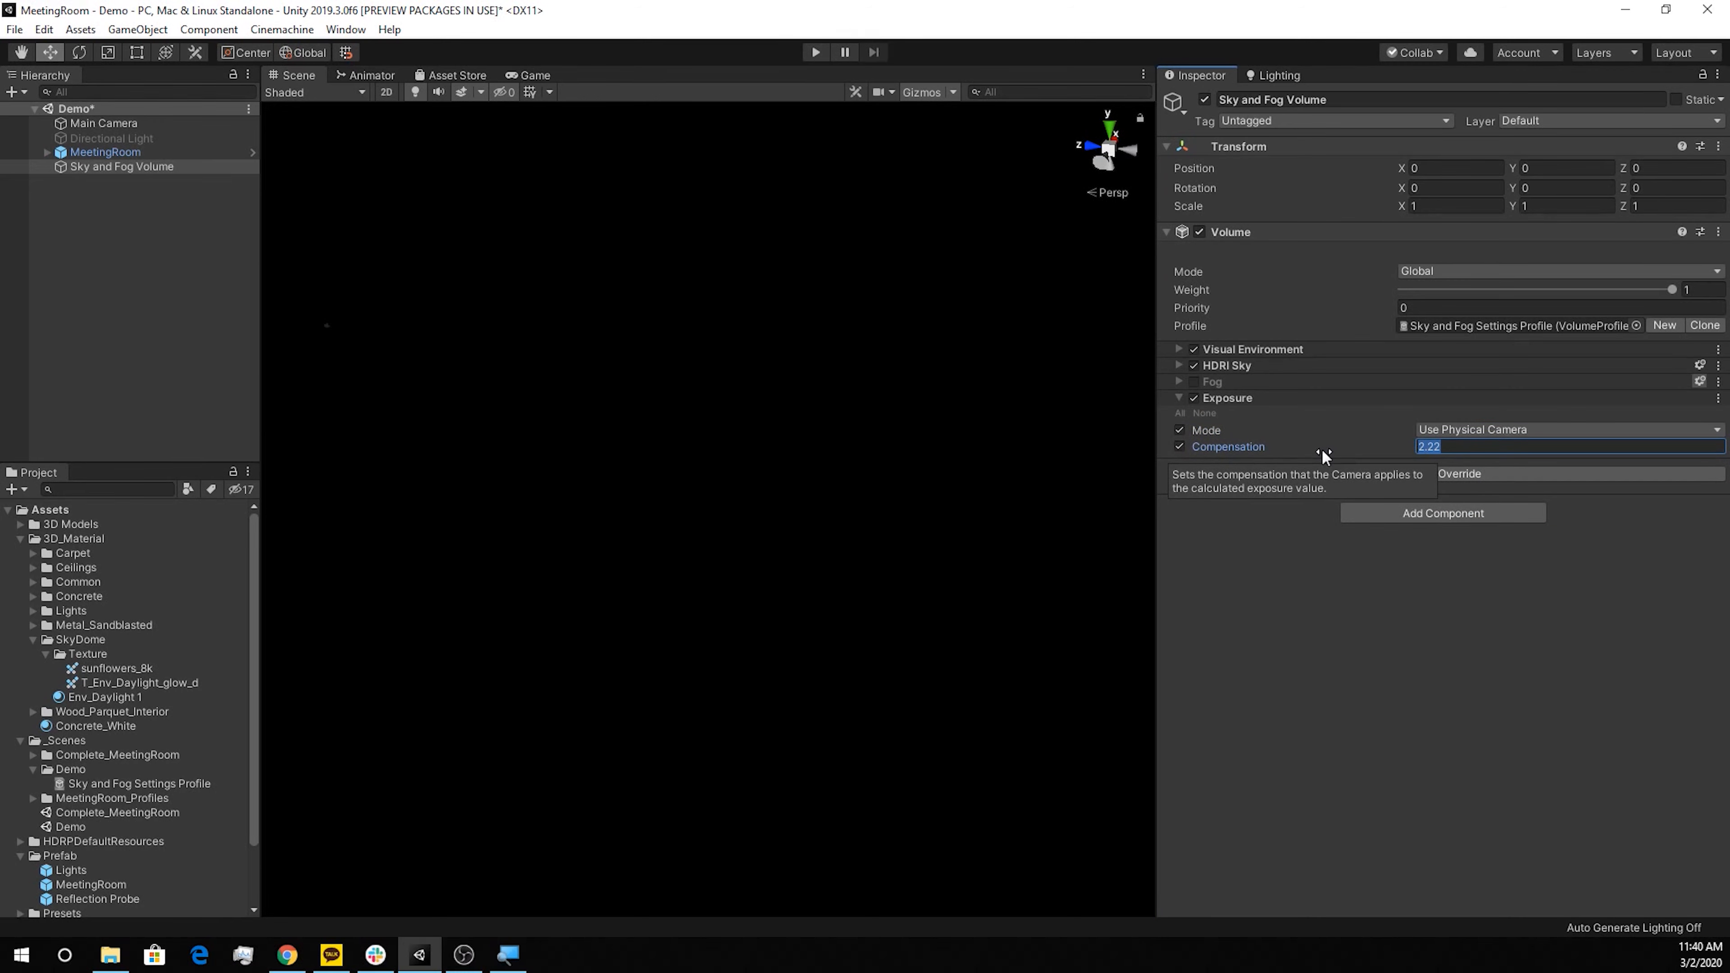
left_click_drag(1291, 451, 1591, 446)
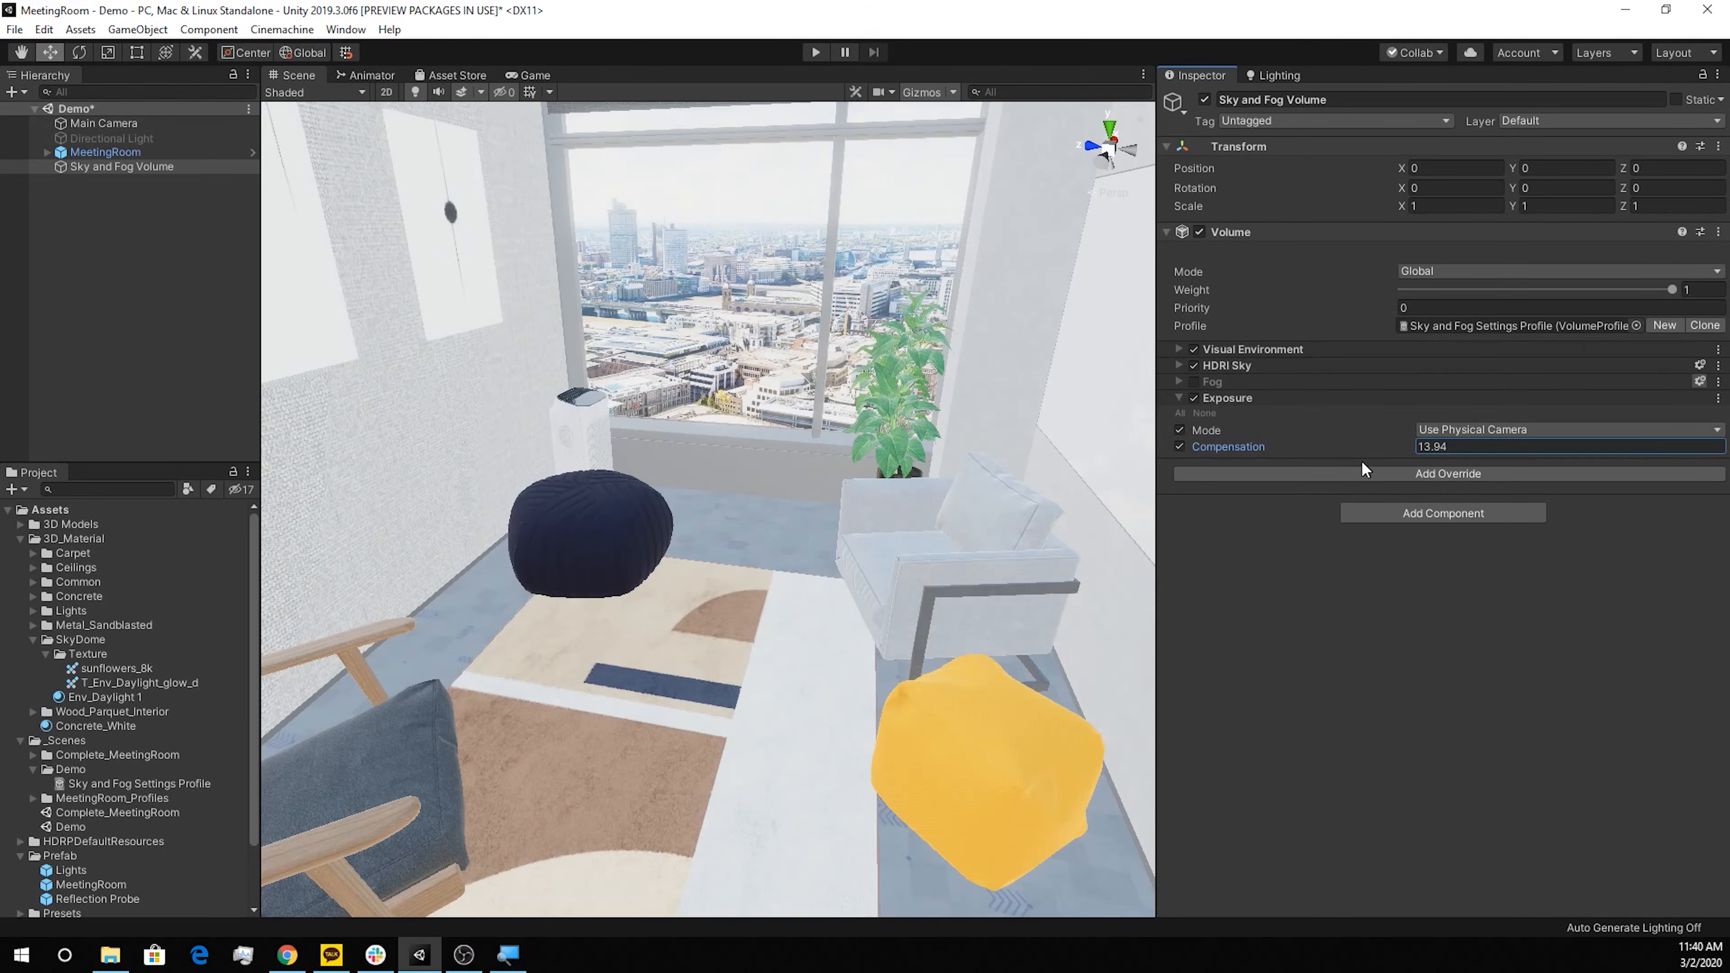
left_click_drag(1356, 446, 1339, 445)
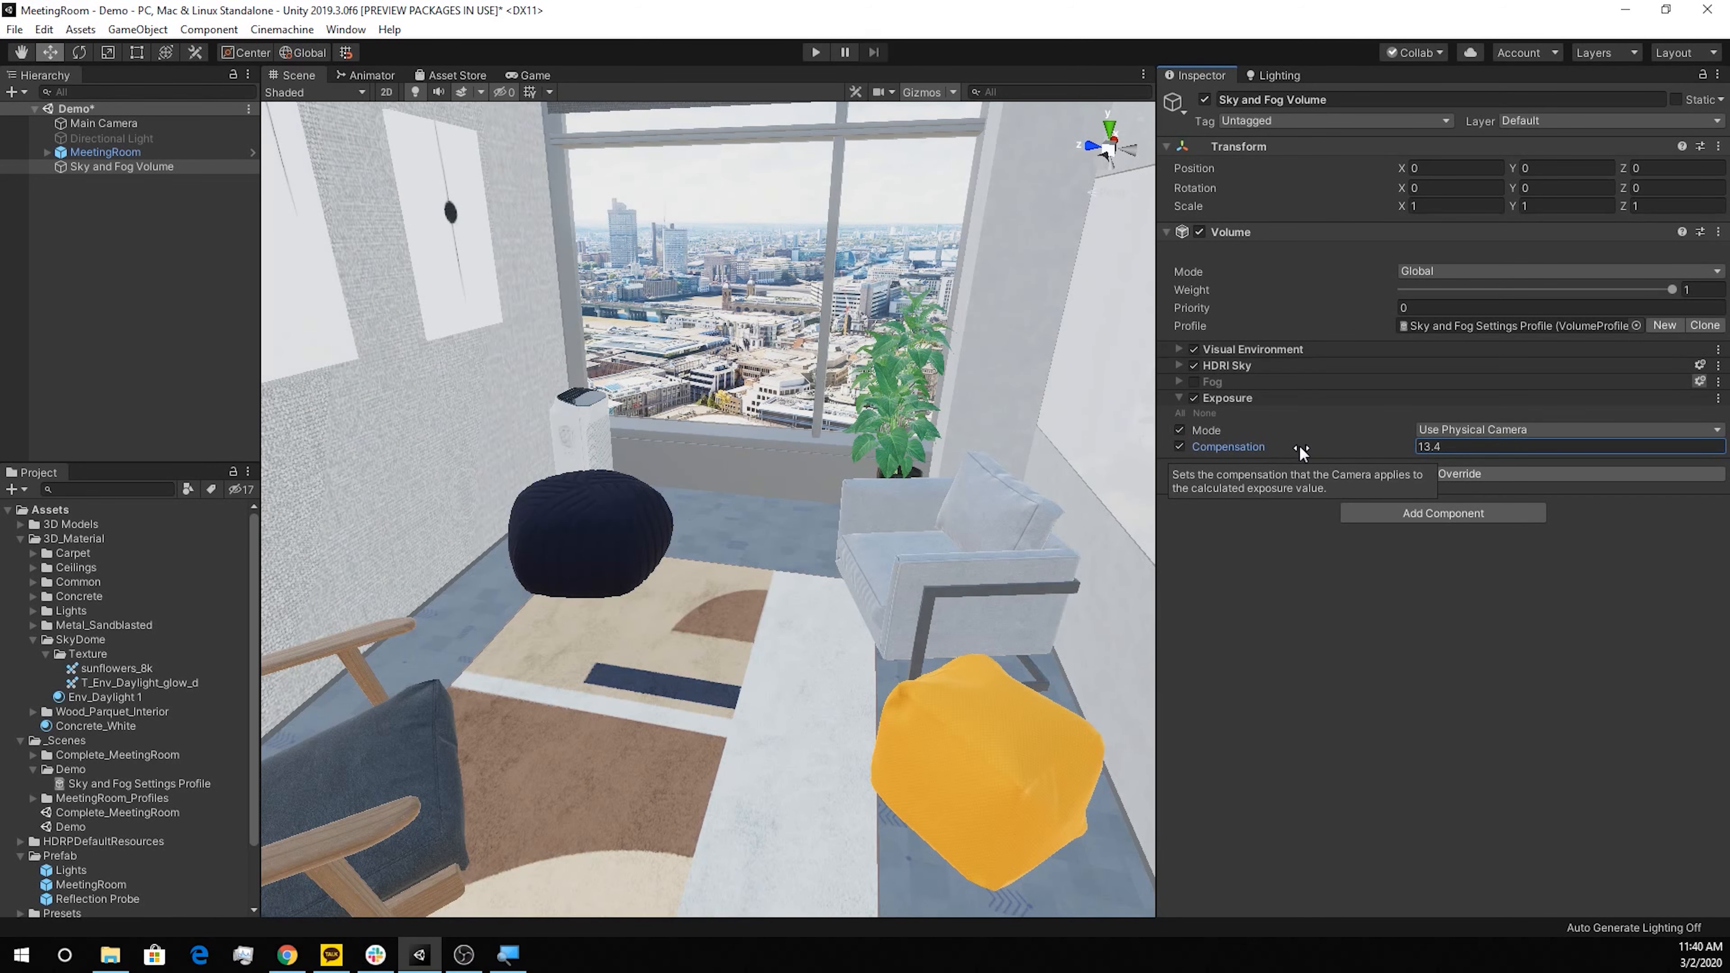
left_click_drag(1290, 446, 1299, 445)
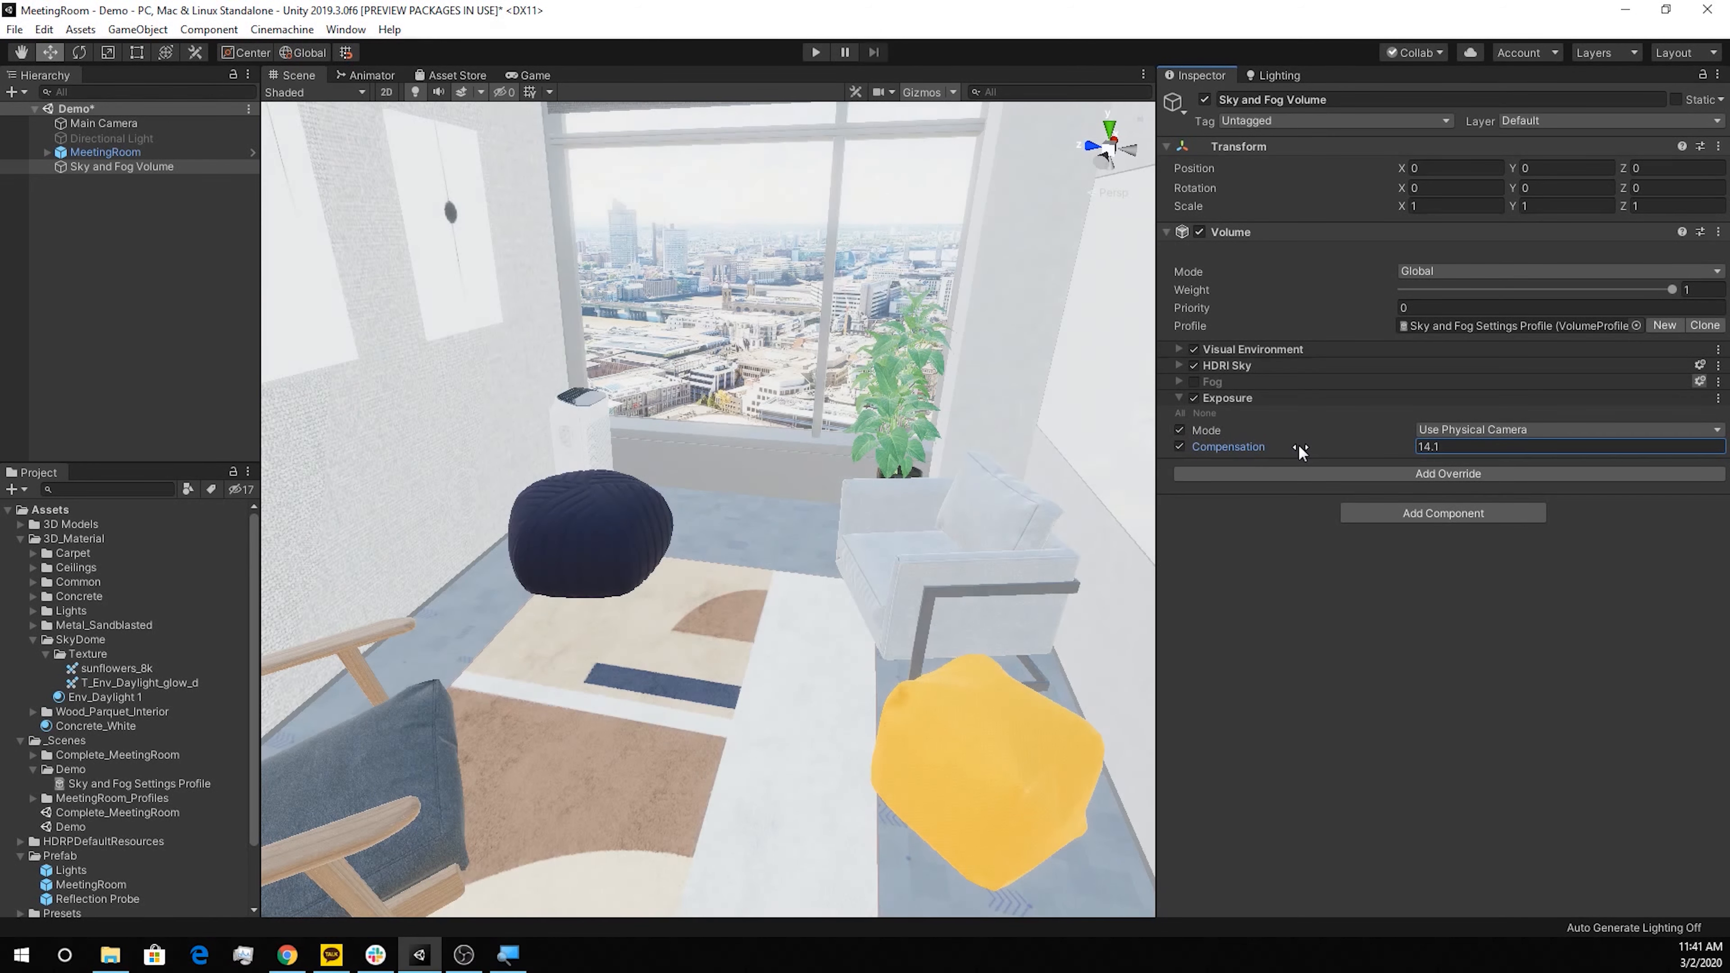
Link the Main Camera's field of view to the physical camera and check its physical settings and sensor type options
left_click(93, 123)
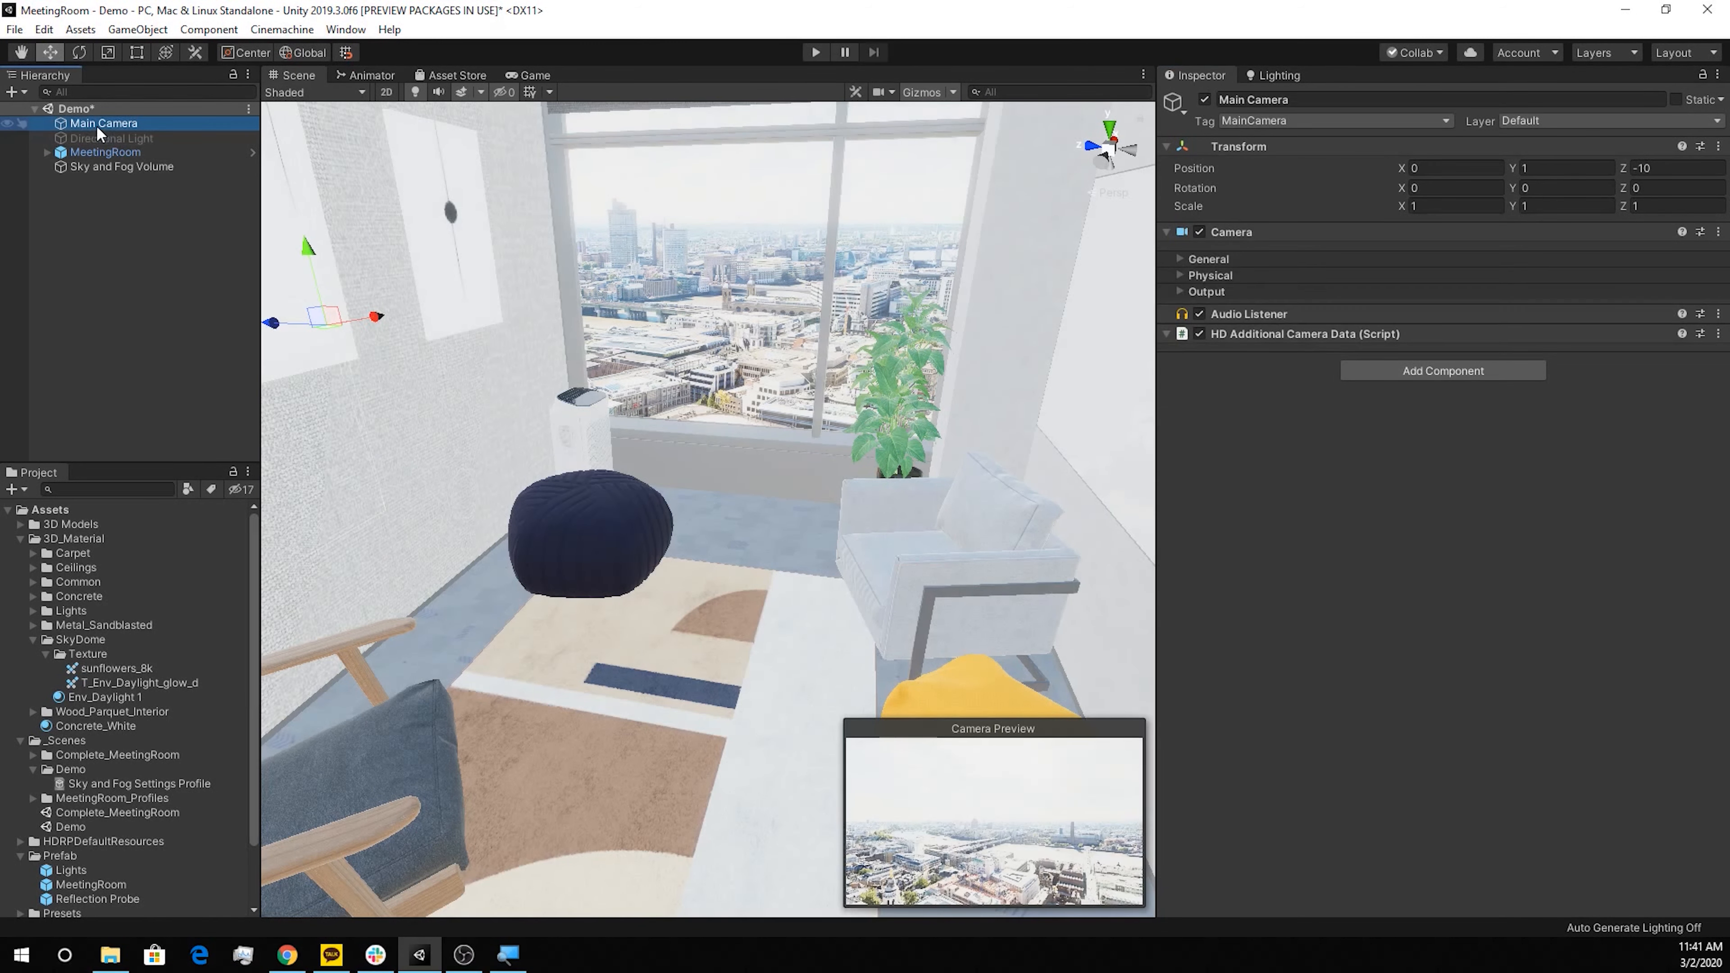
left_click(1181, 259)
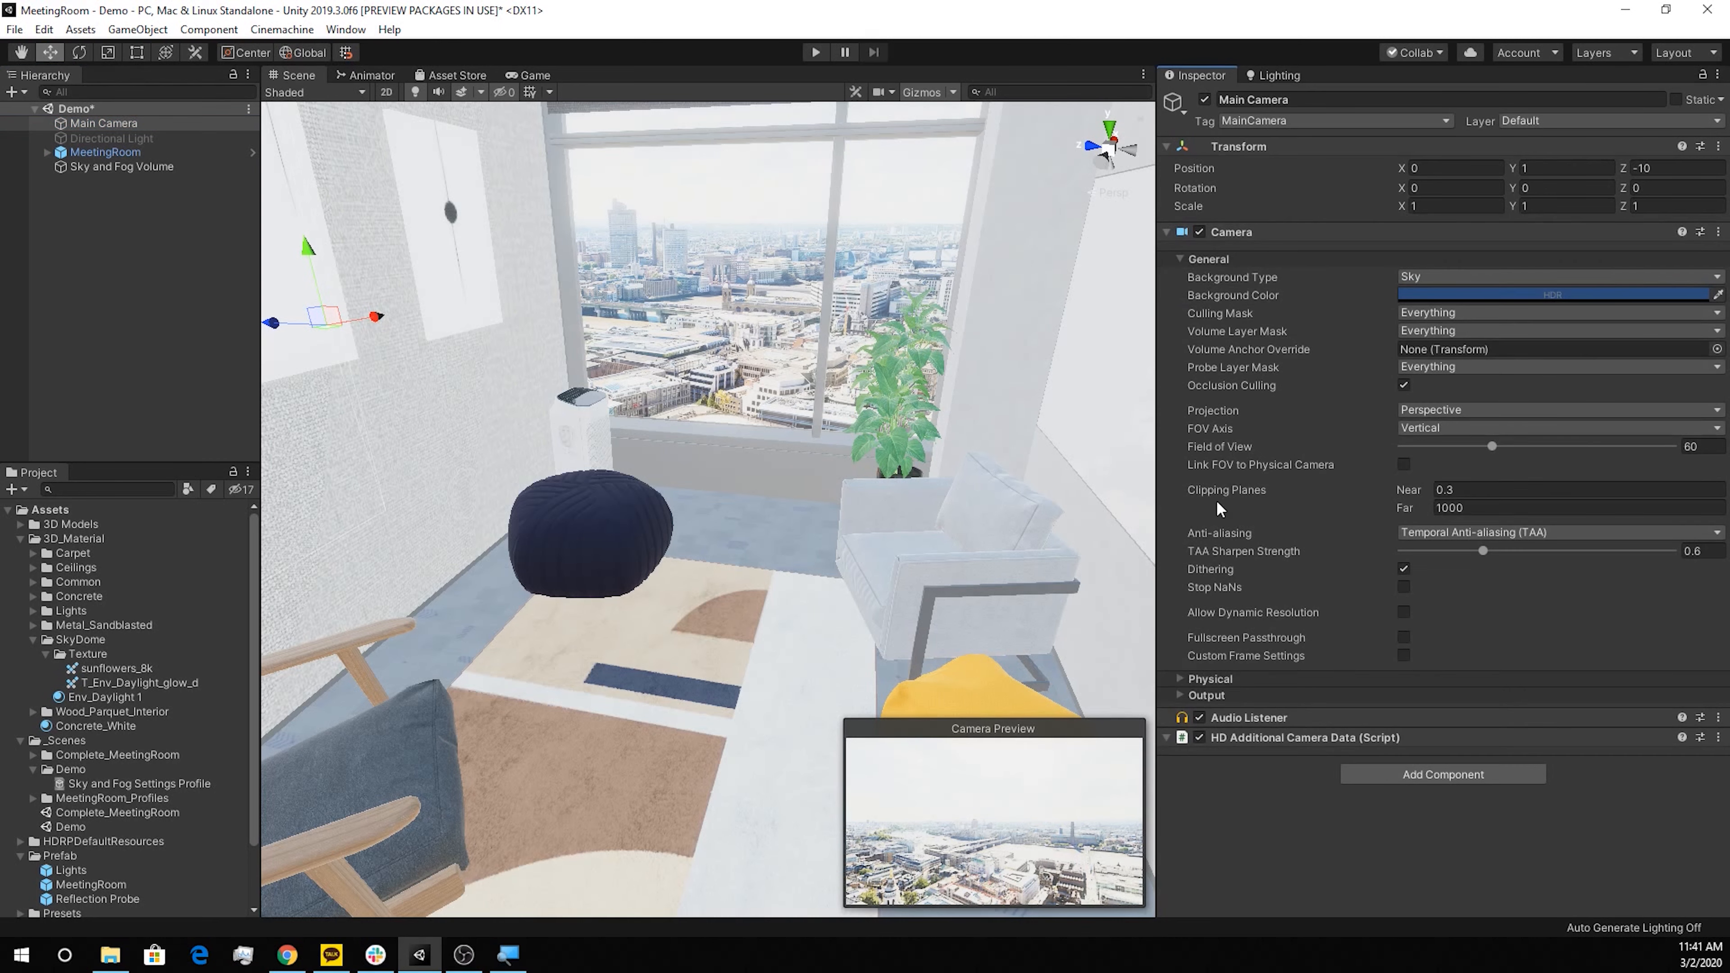
left_click(1215, 467)
left_click(1182, 679)
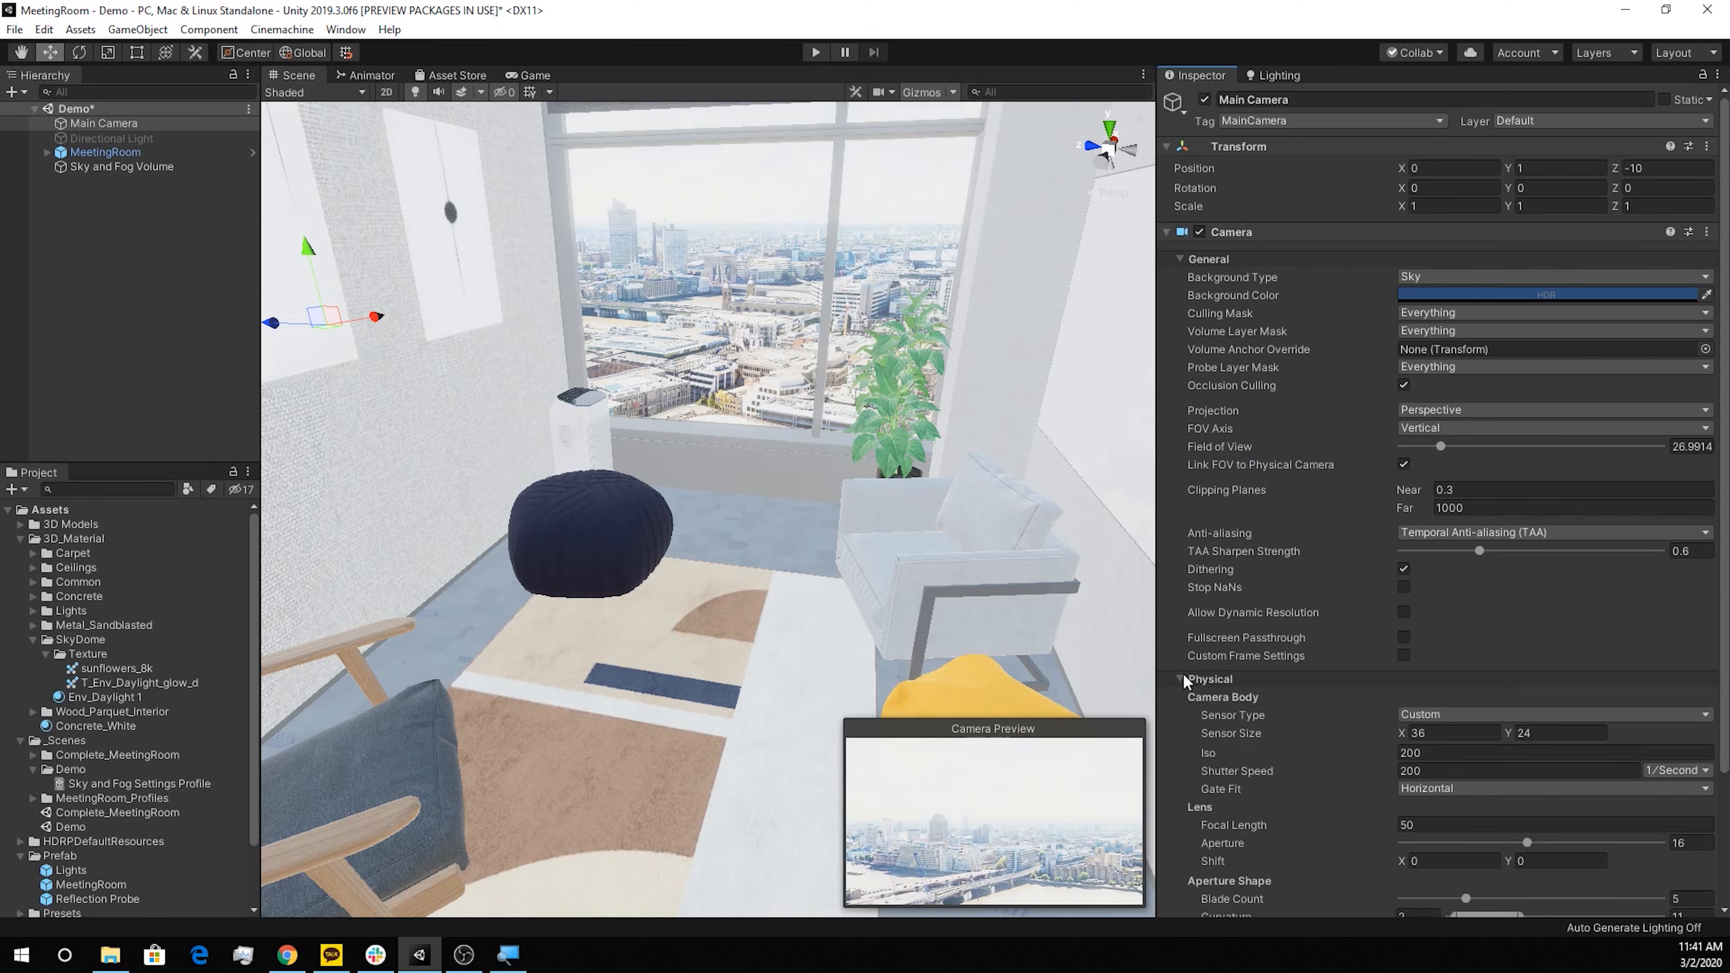
scroll(1183, 672, "down", 3)
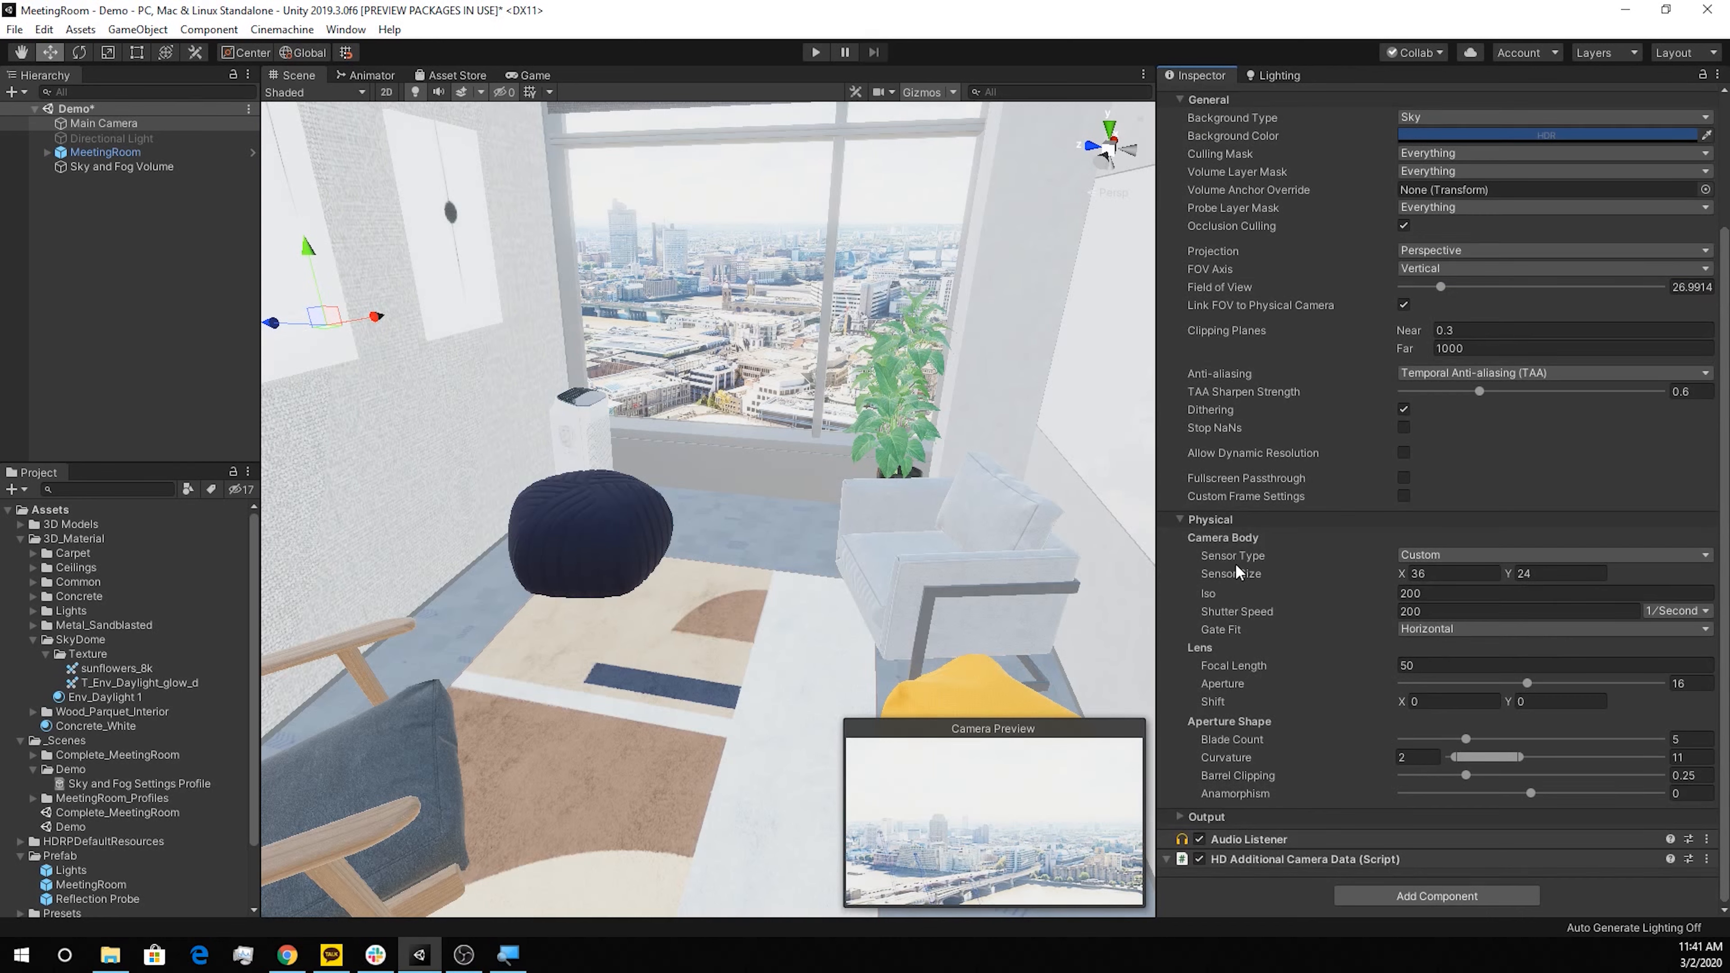
left_click(1419, 557)
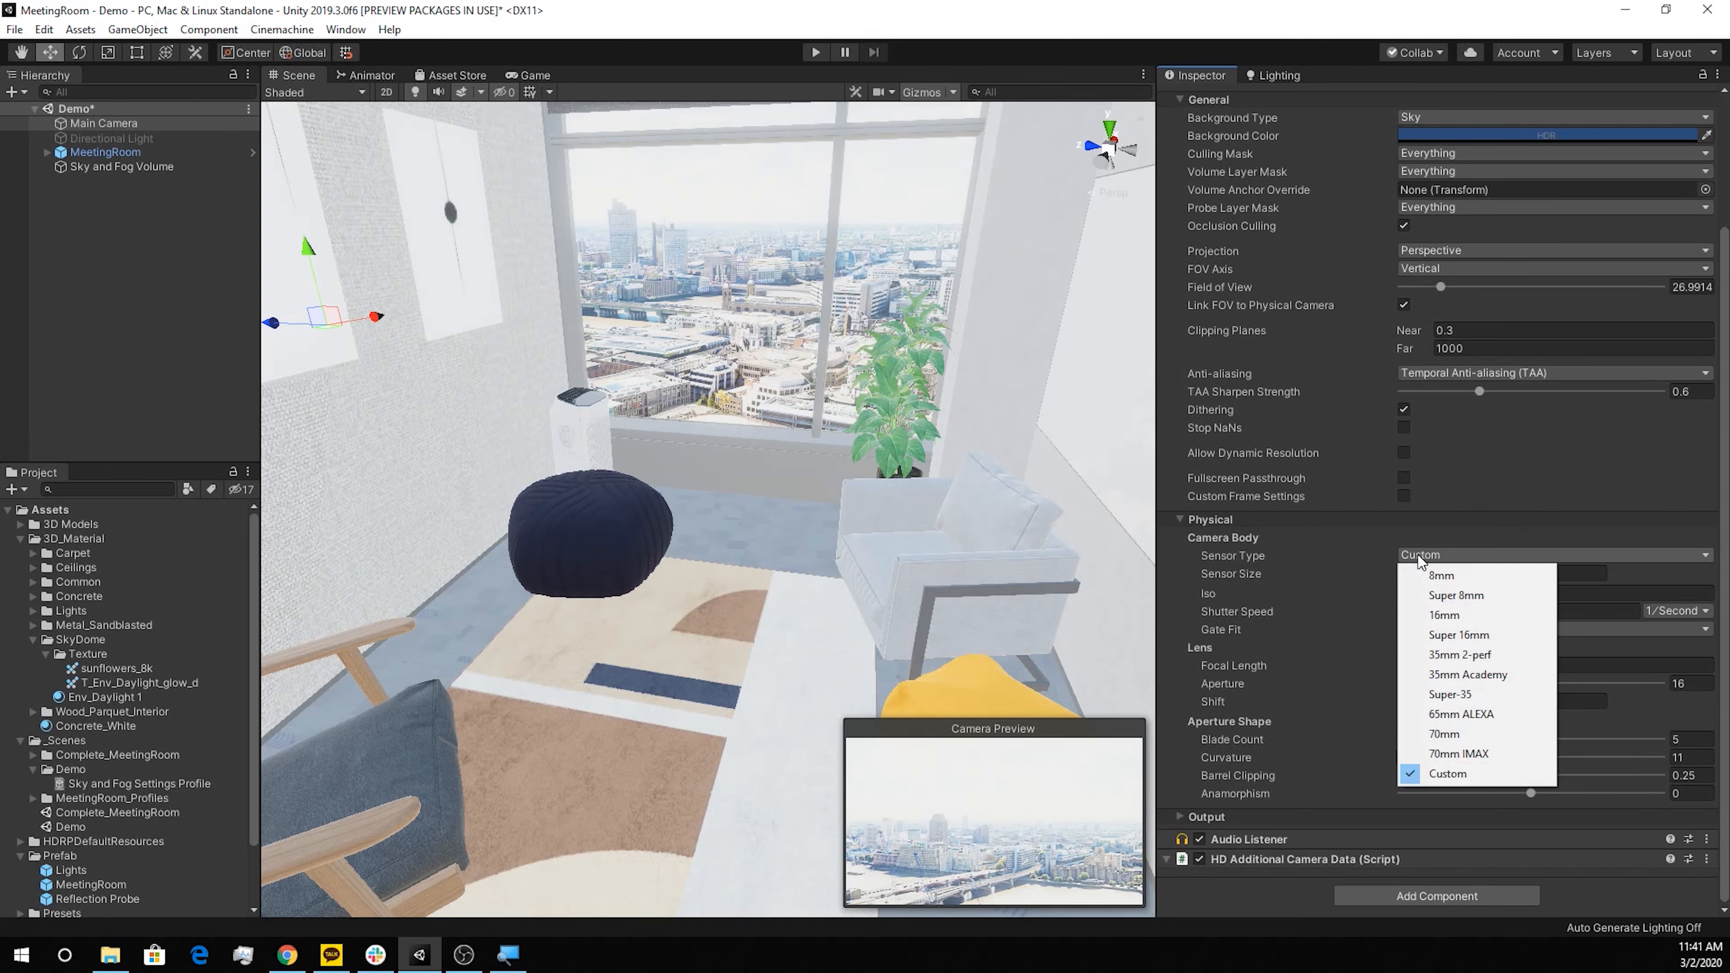
left_click(1420, 559)
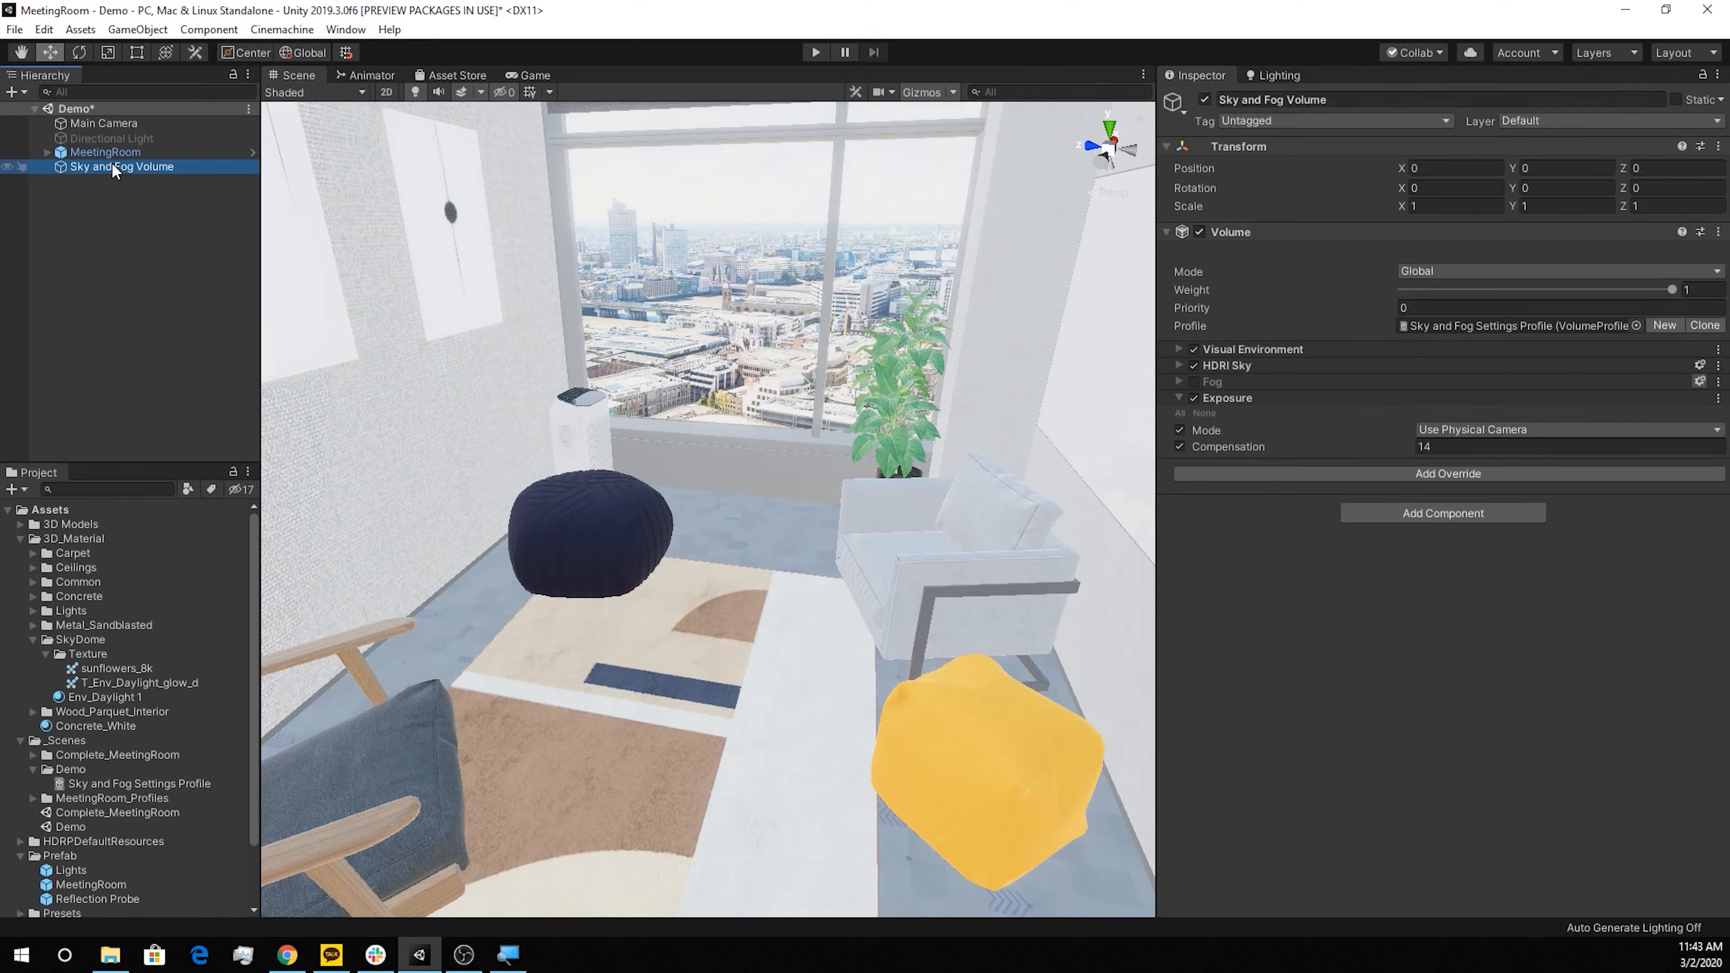
On the Sky and Fog Volume, set the Exposure mode to Automatic with Average metering and a compensation of 1.5
left_click(1454, 430)
left_click(1463, 457)
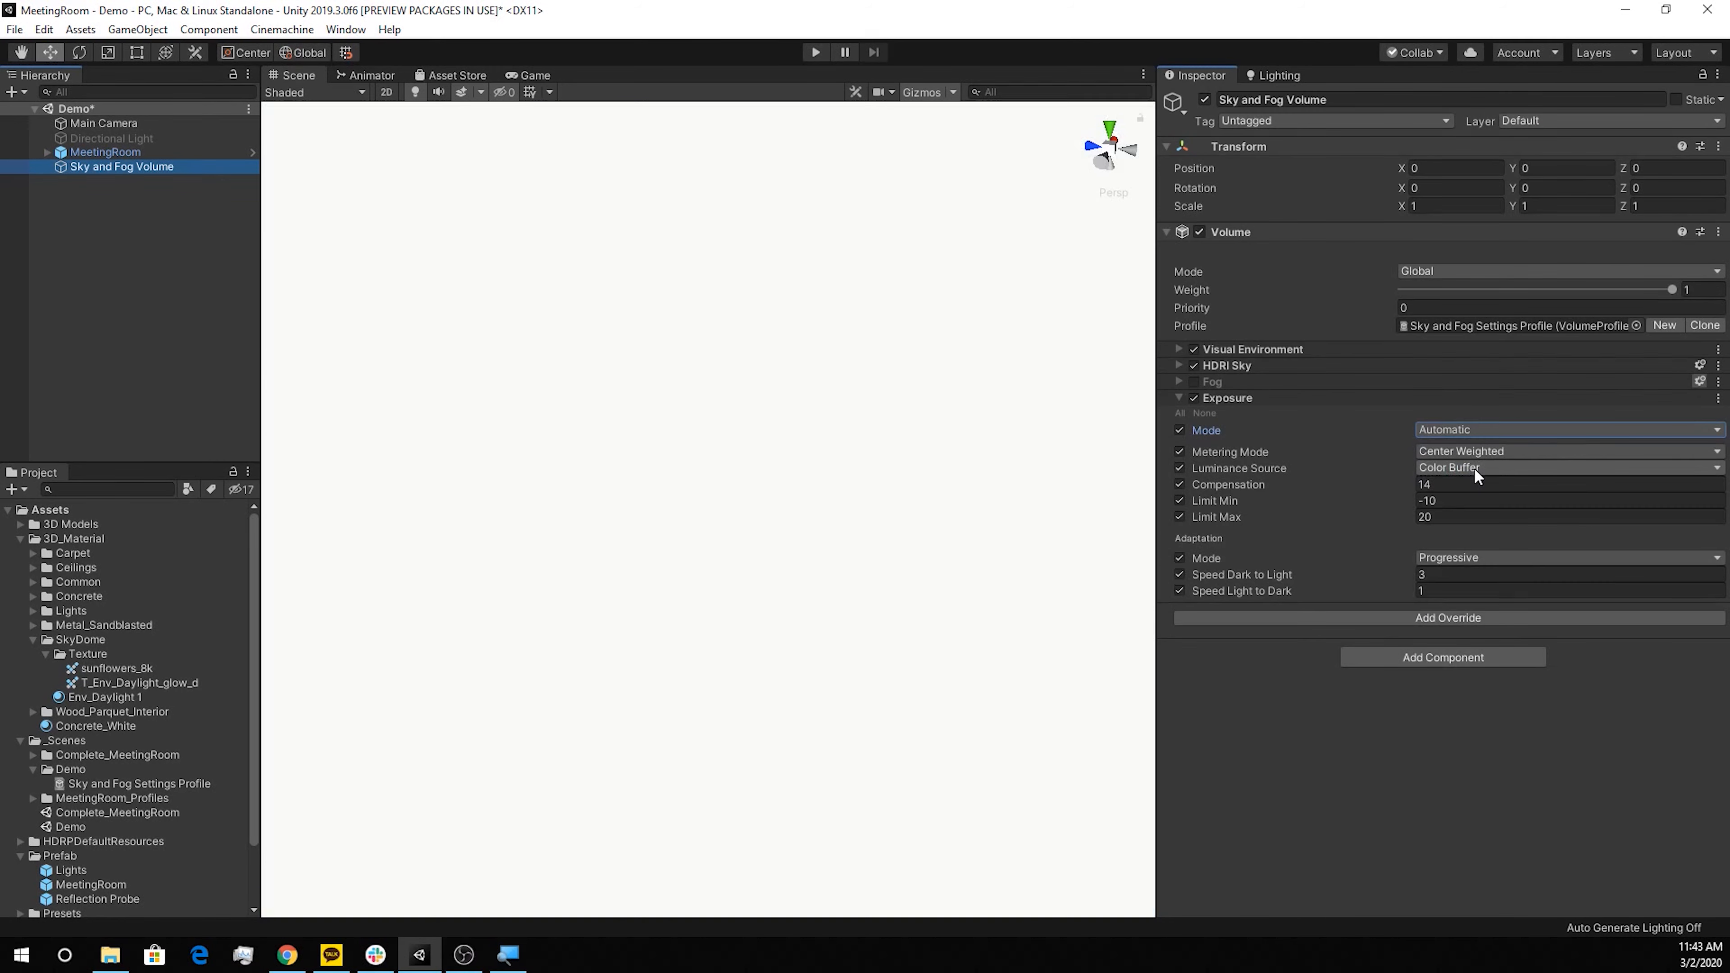
left_click(1462, 456)
left_click(1463, 470)
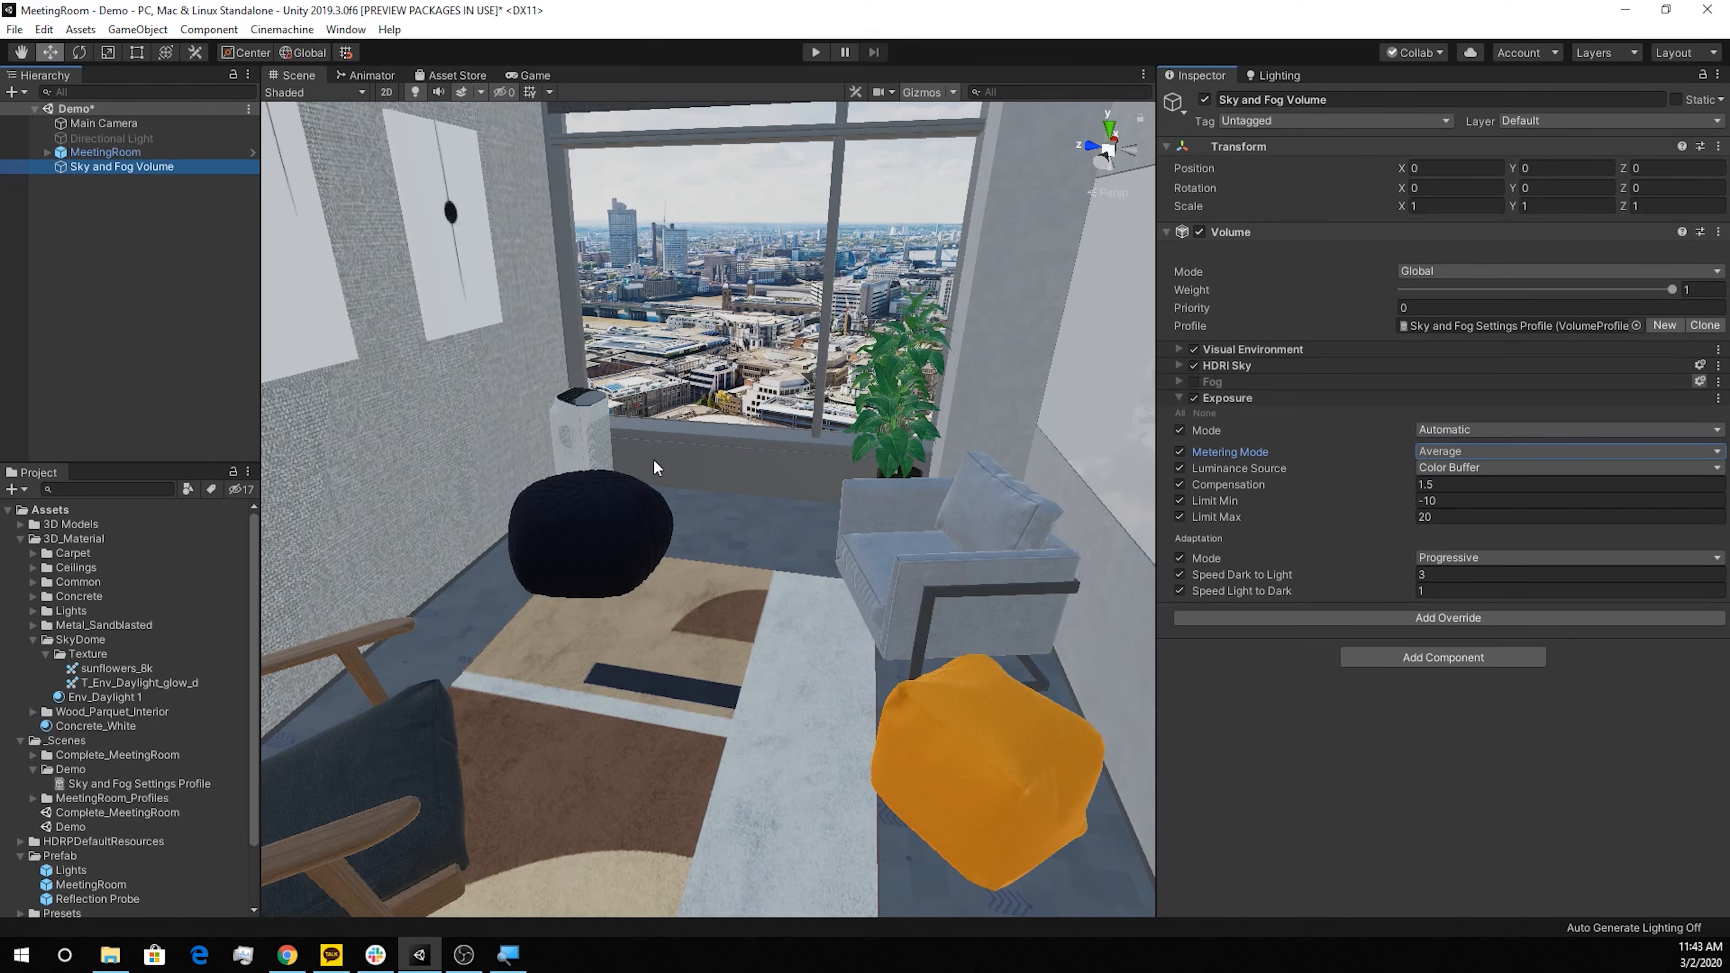
Disable the Exposure override's Luminance Source, Limit Min, Limit Max and all three Adaptation properties
scroll(816, 417, "down", 2)
middle_click_drag(815, 416, 804, 477)
scroll(804, 477, "up", 2)
left_click(1179, 500)
left_click(1179, 516)
left_click(1179, 557)
left_click(1179, 575)
left_click(1179, 591)
left_click(1179, 468)
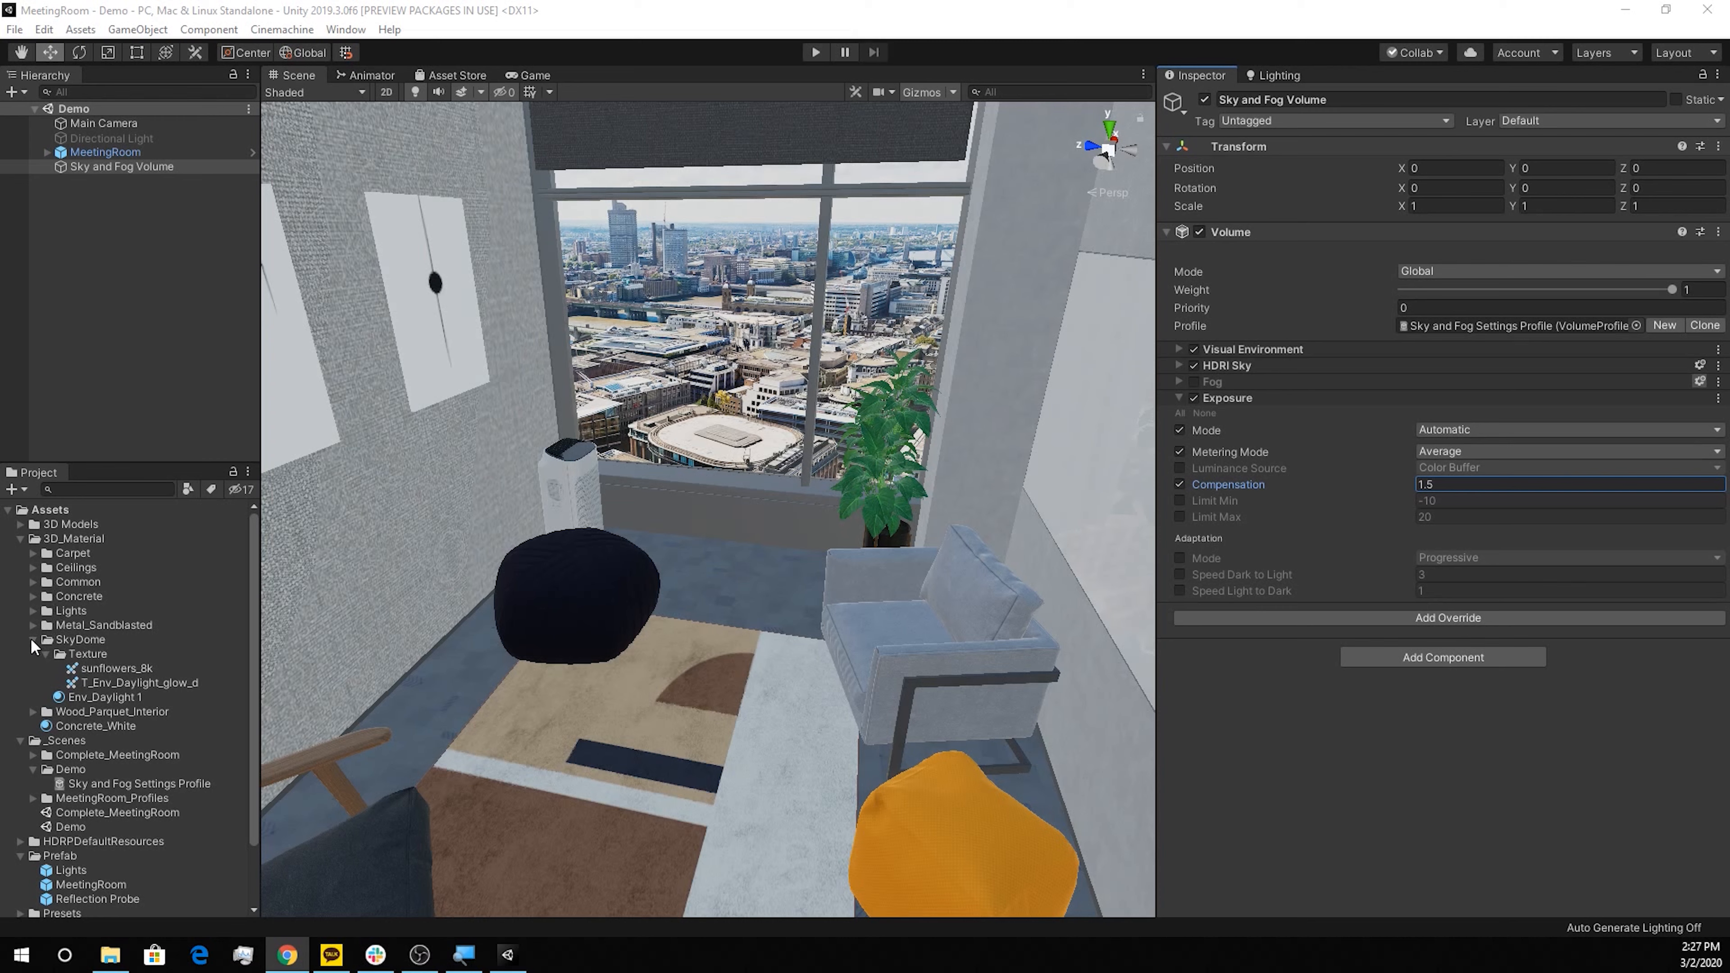
Check the lightmap UV import settings of the MeetingRoom model in 3D Models/Env and the scene object's Static options
left_click(22, 539)
left_click(19, 525)
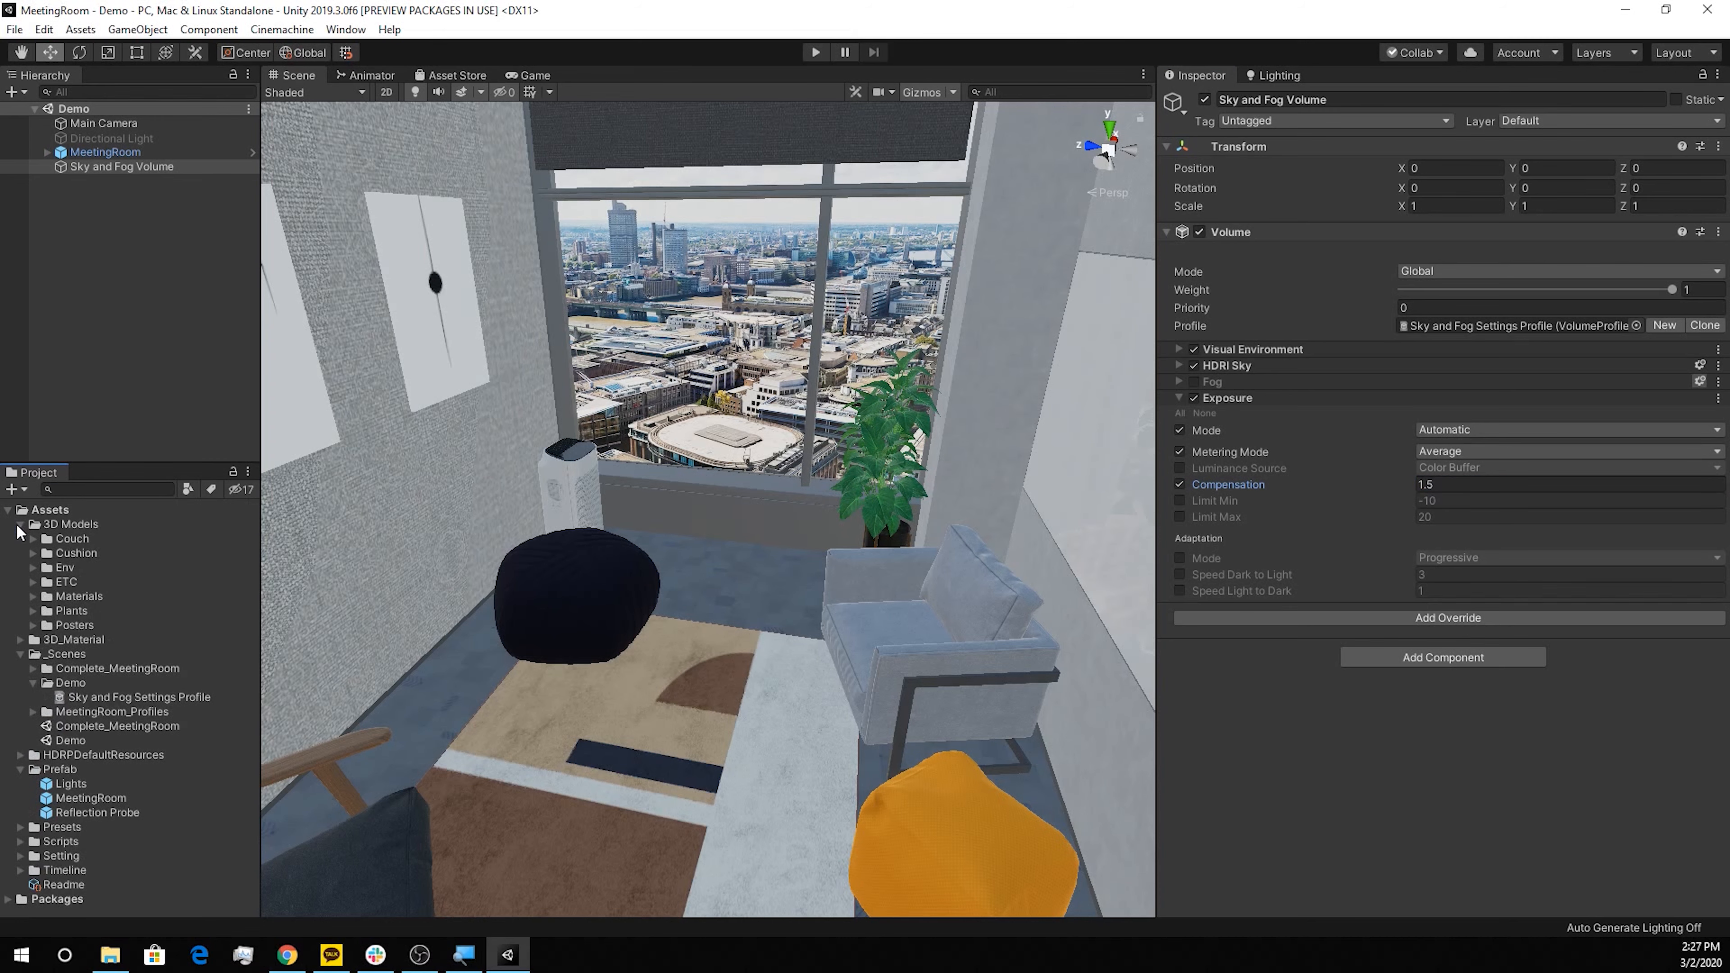
left_click(36, 568)
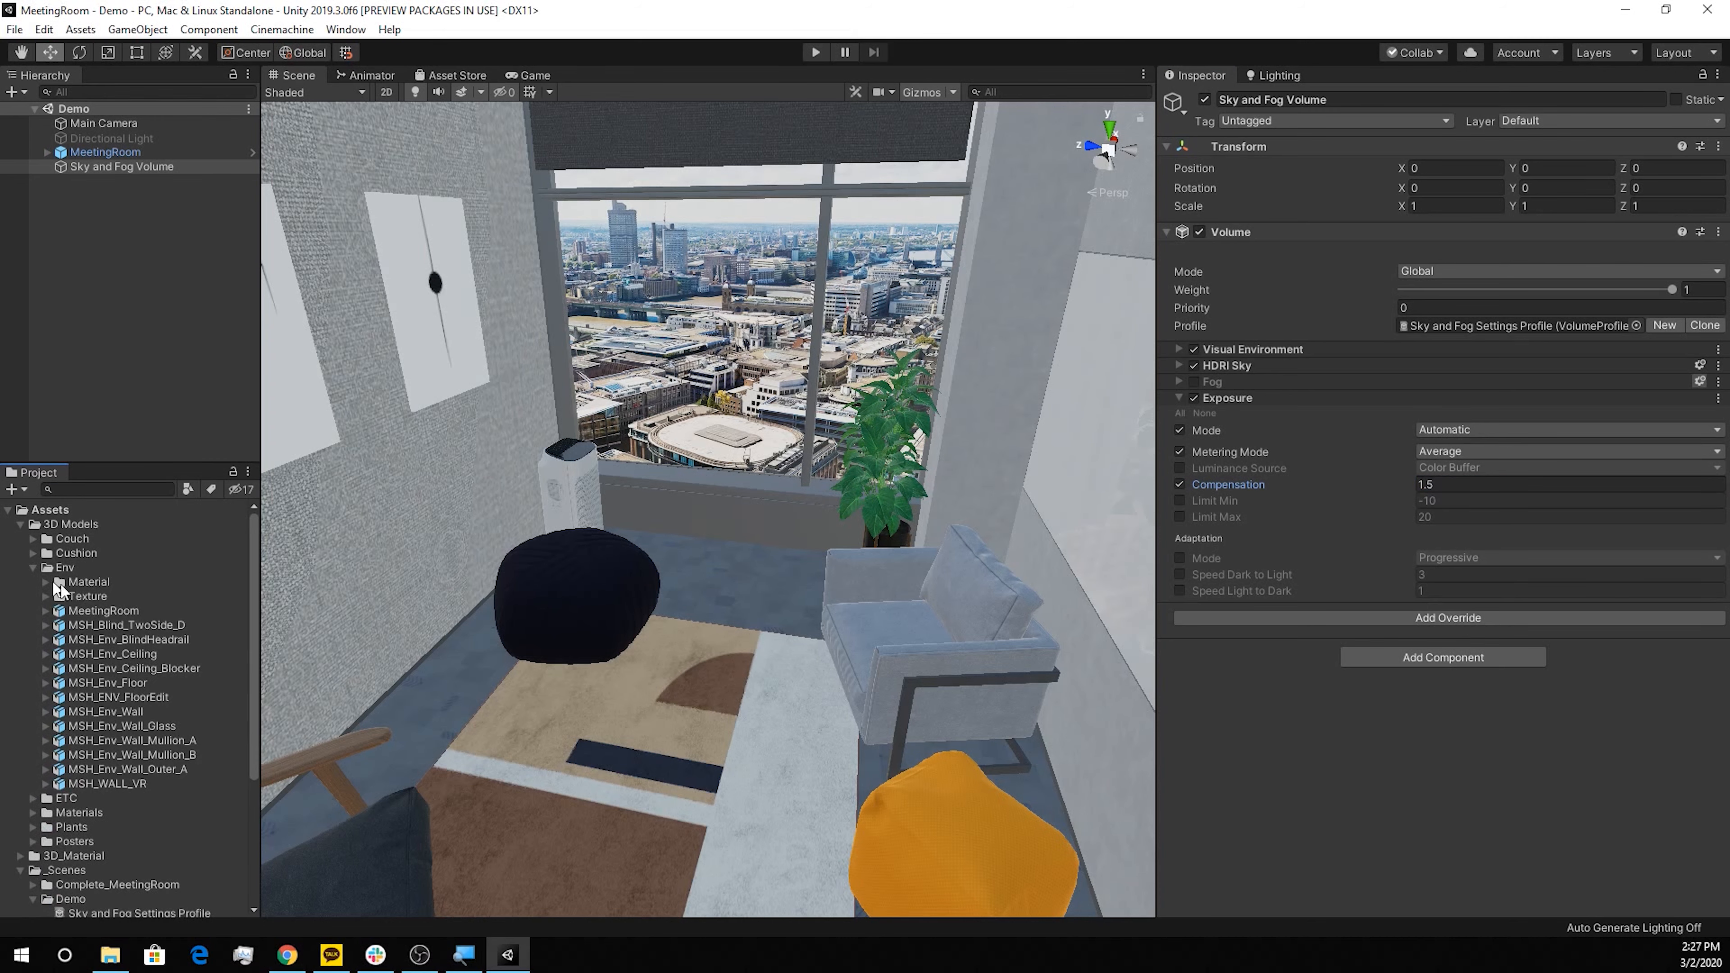
left_click(85, 610)
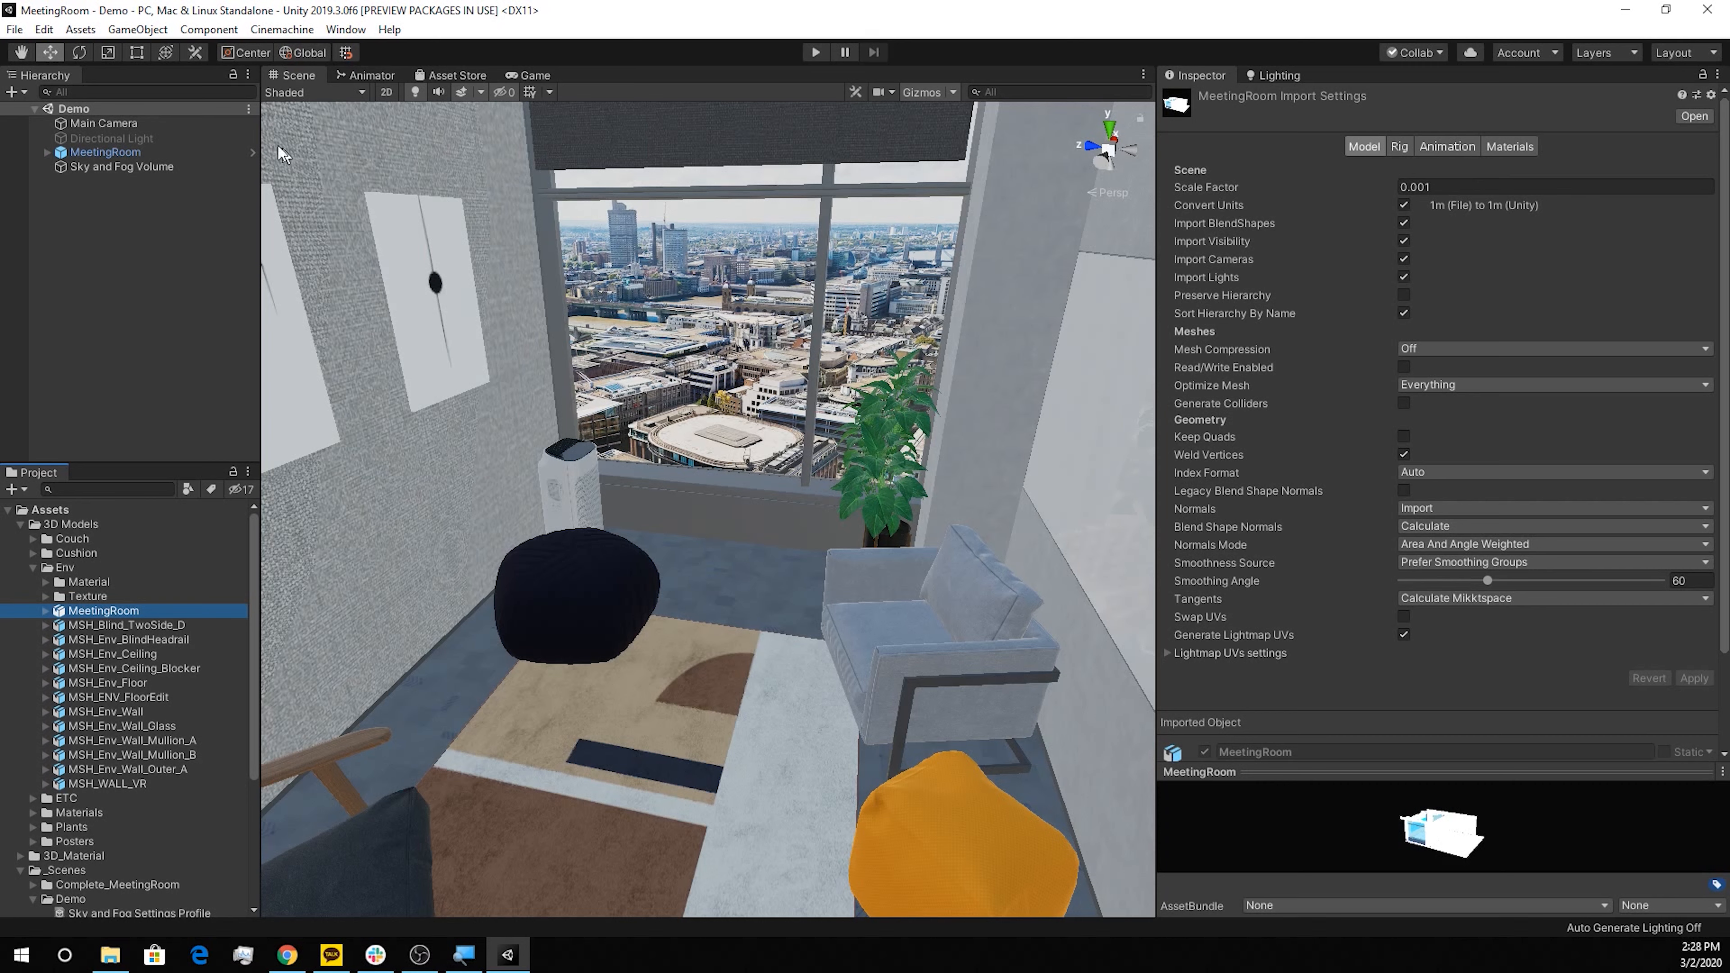
left_click(100, 154)
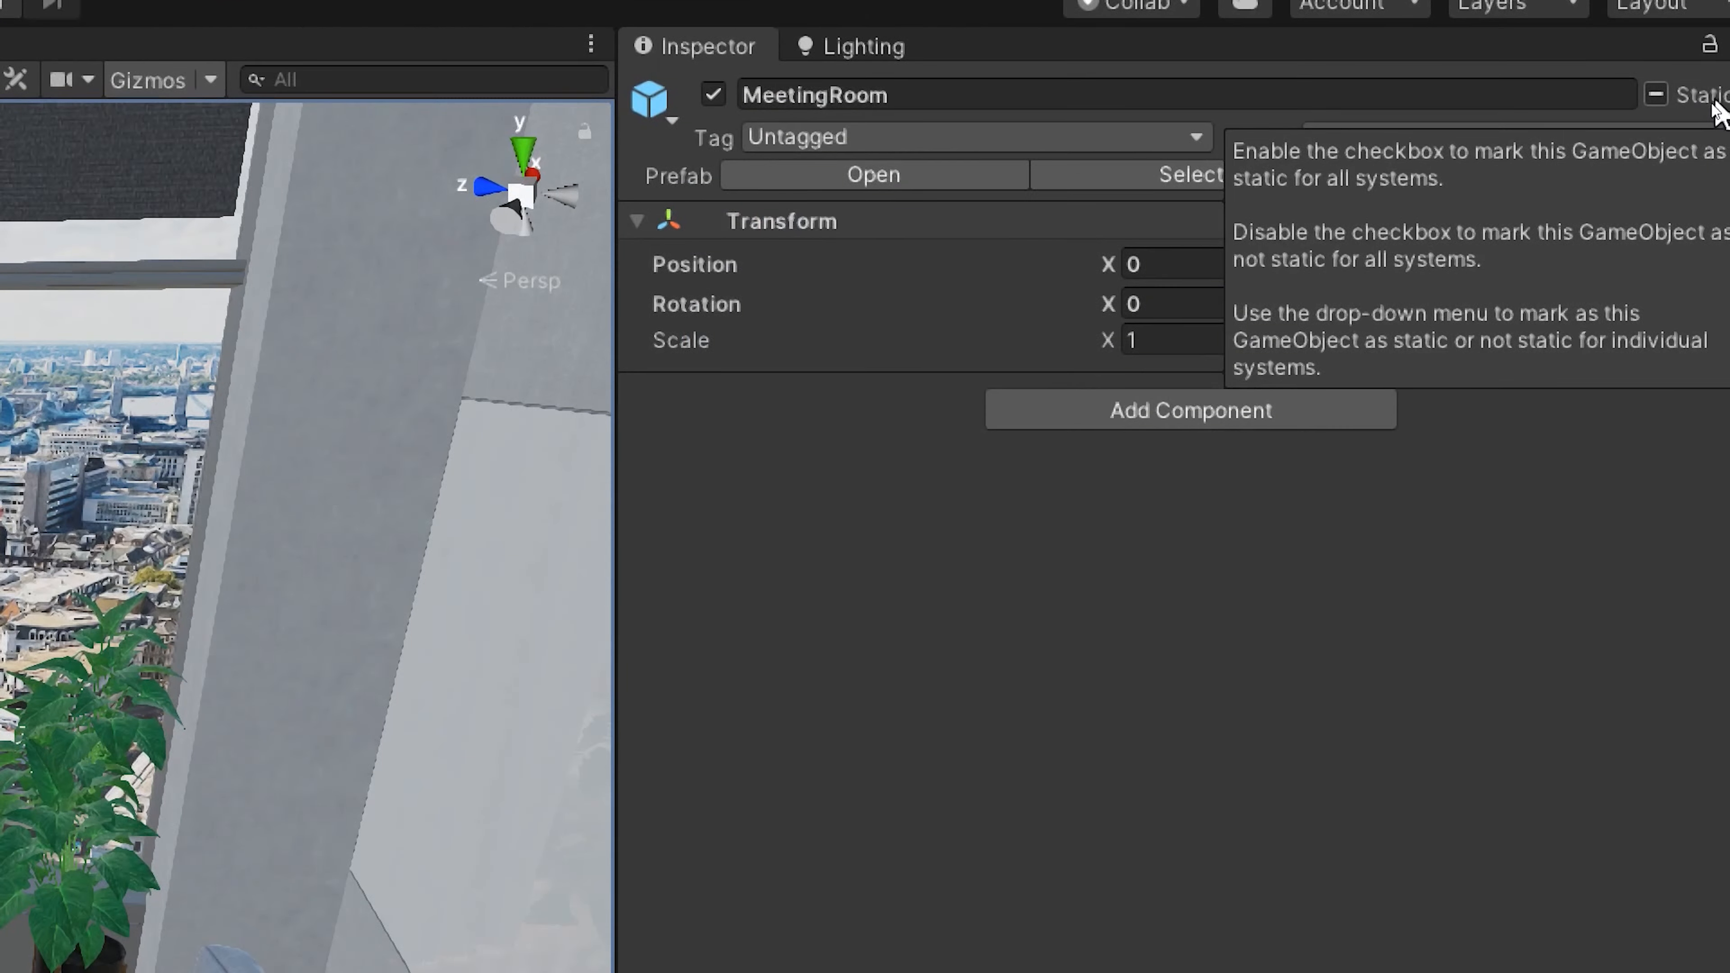
left_click(1720, 98)
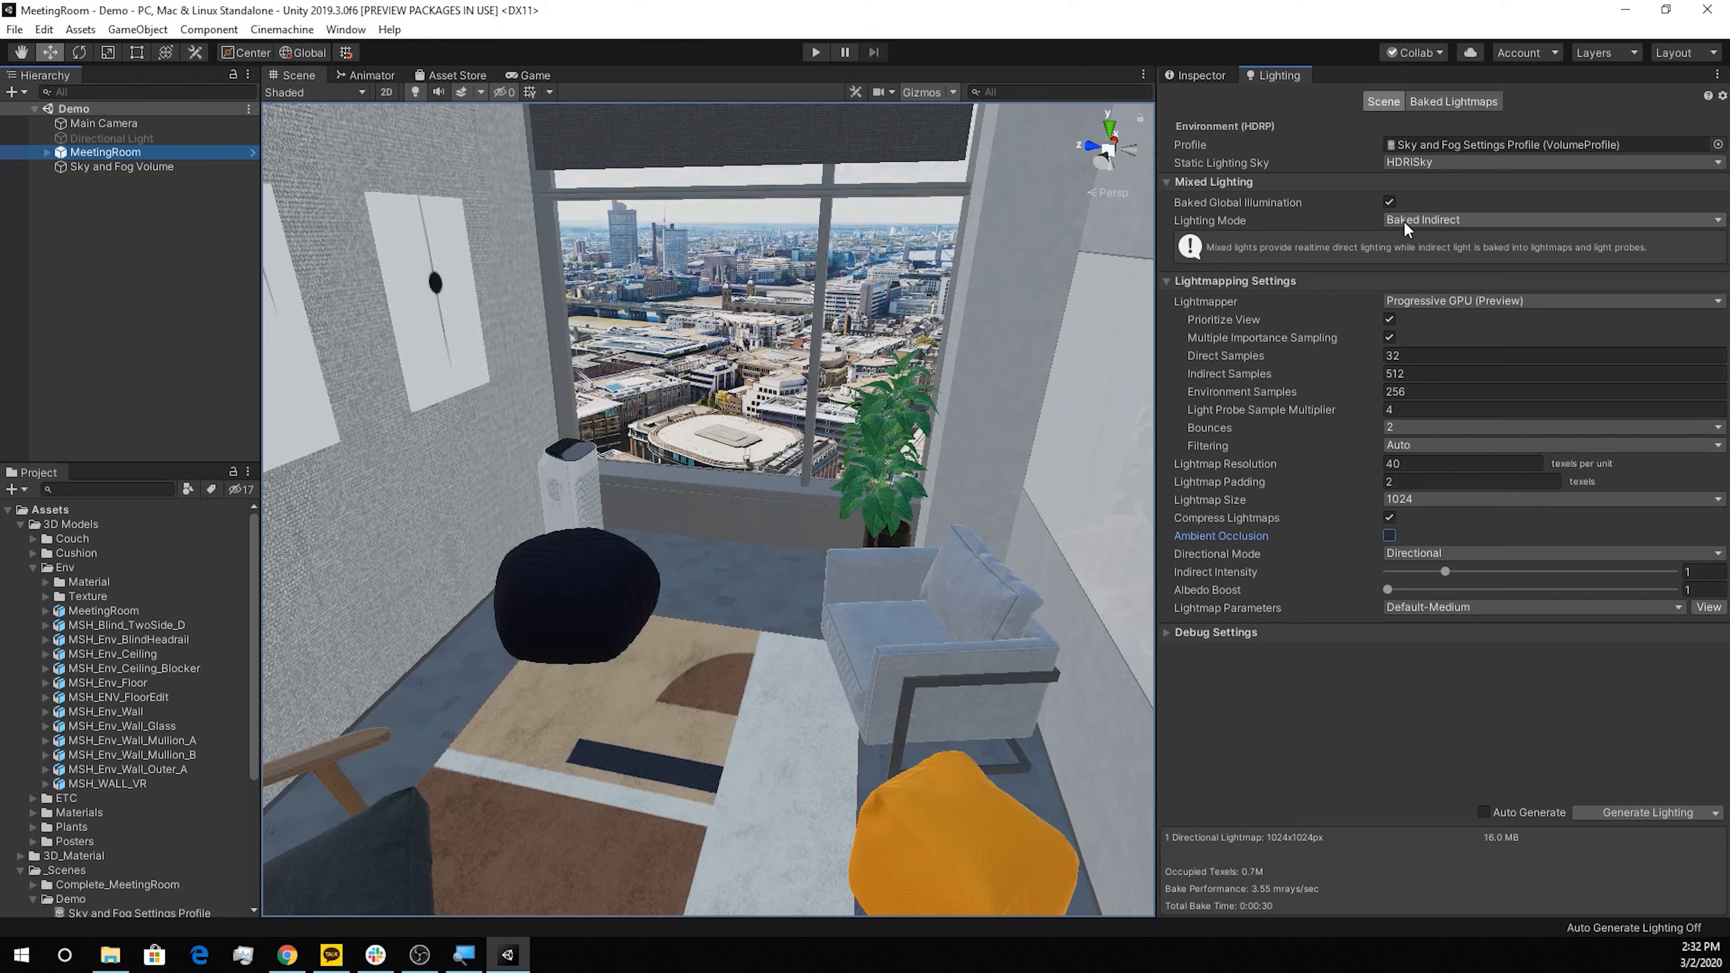
Use the Progressive GPU (Preview) lightmapper with lightmap compression disabled and Ambient Occlusion enabled
left_click(1399, 307)
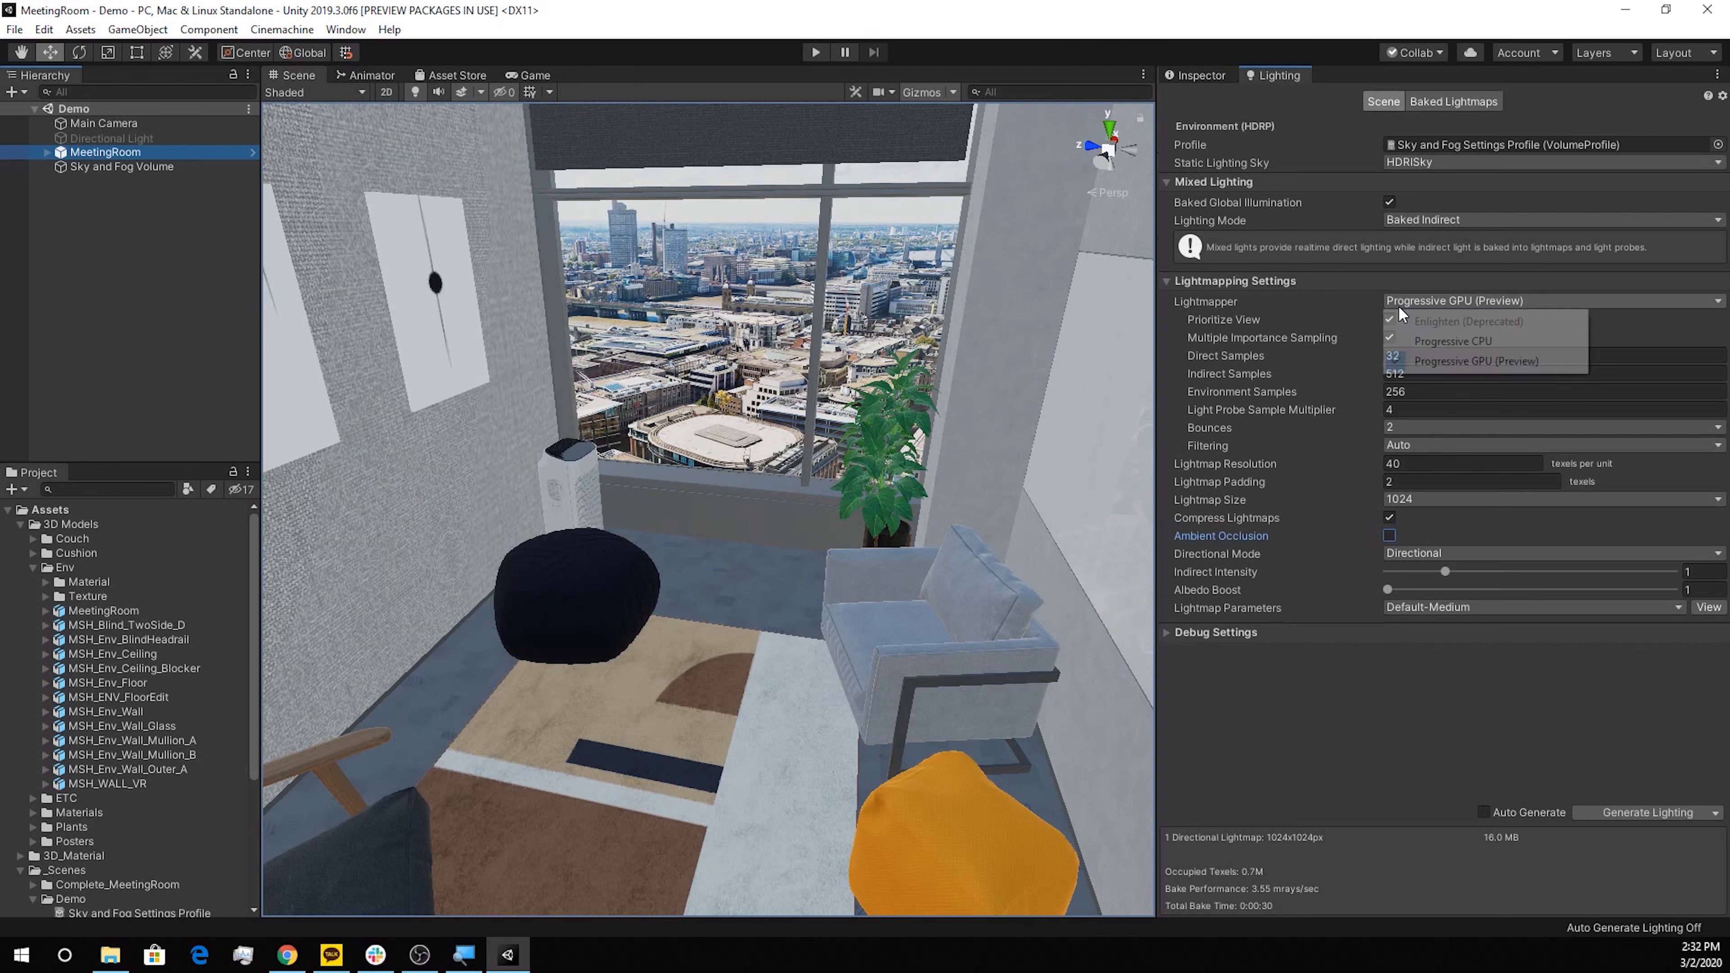
left_click(1437, 356)
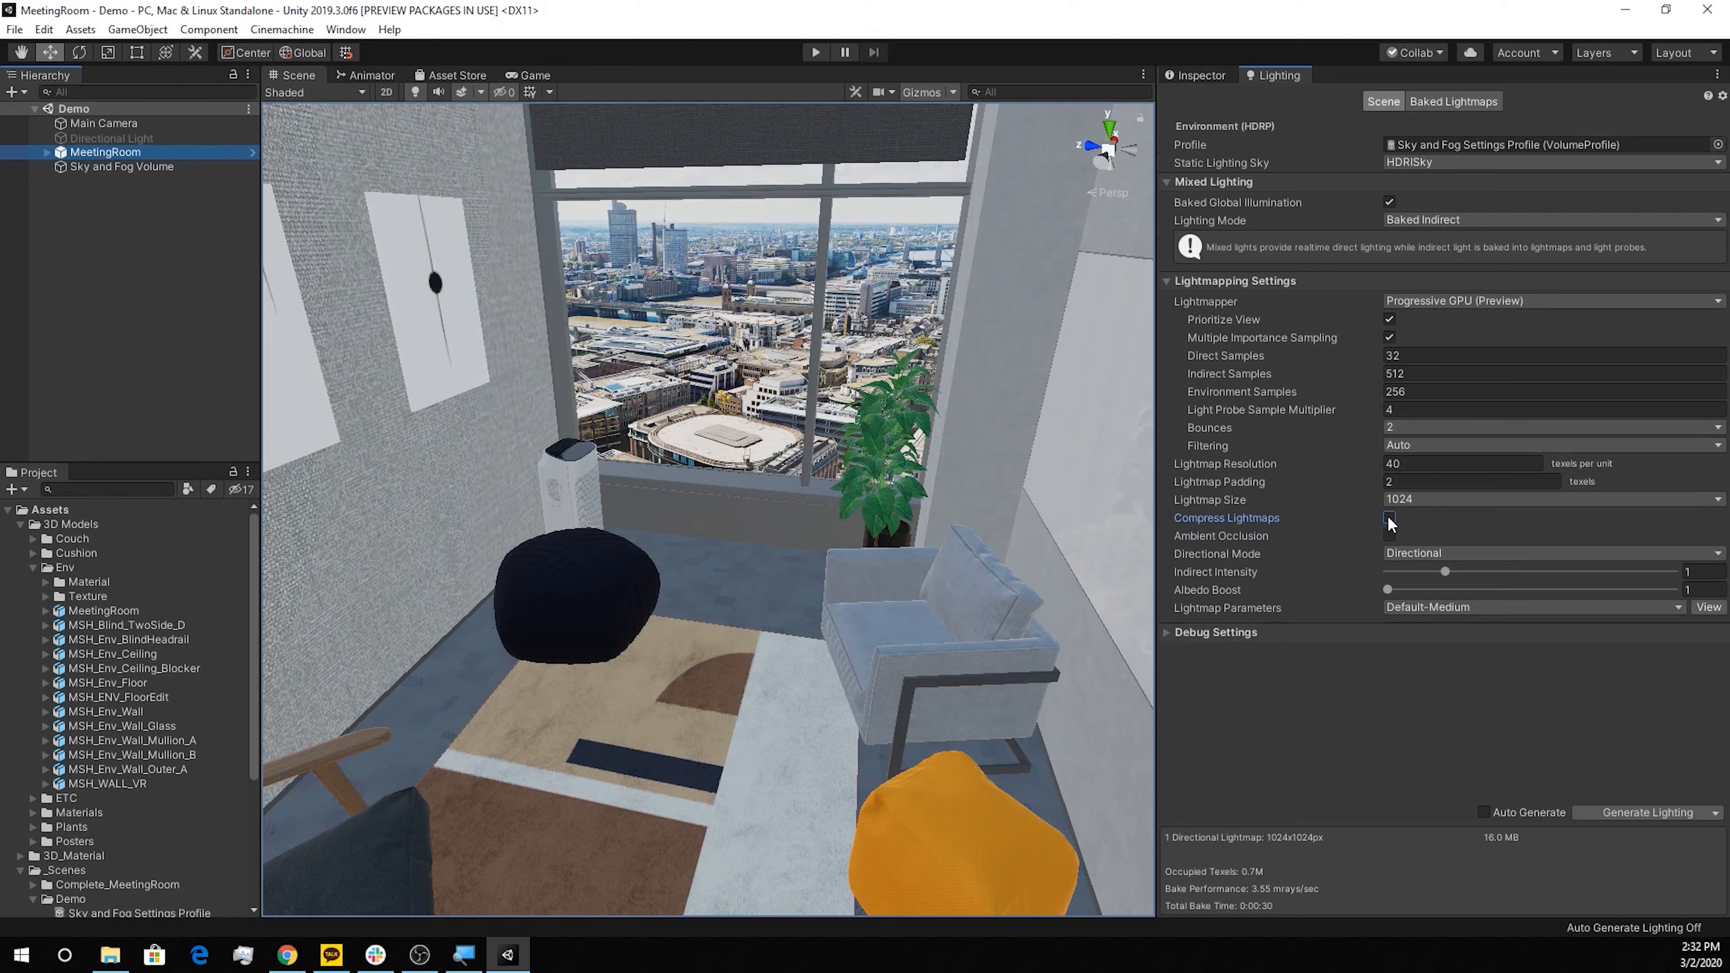
left_click(1389, 536)
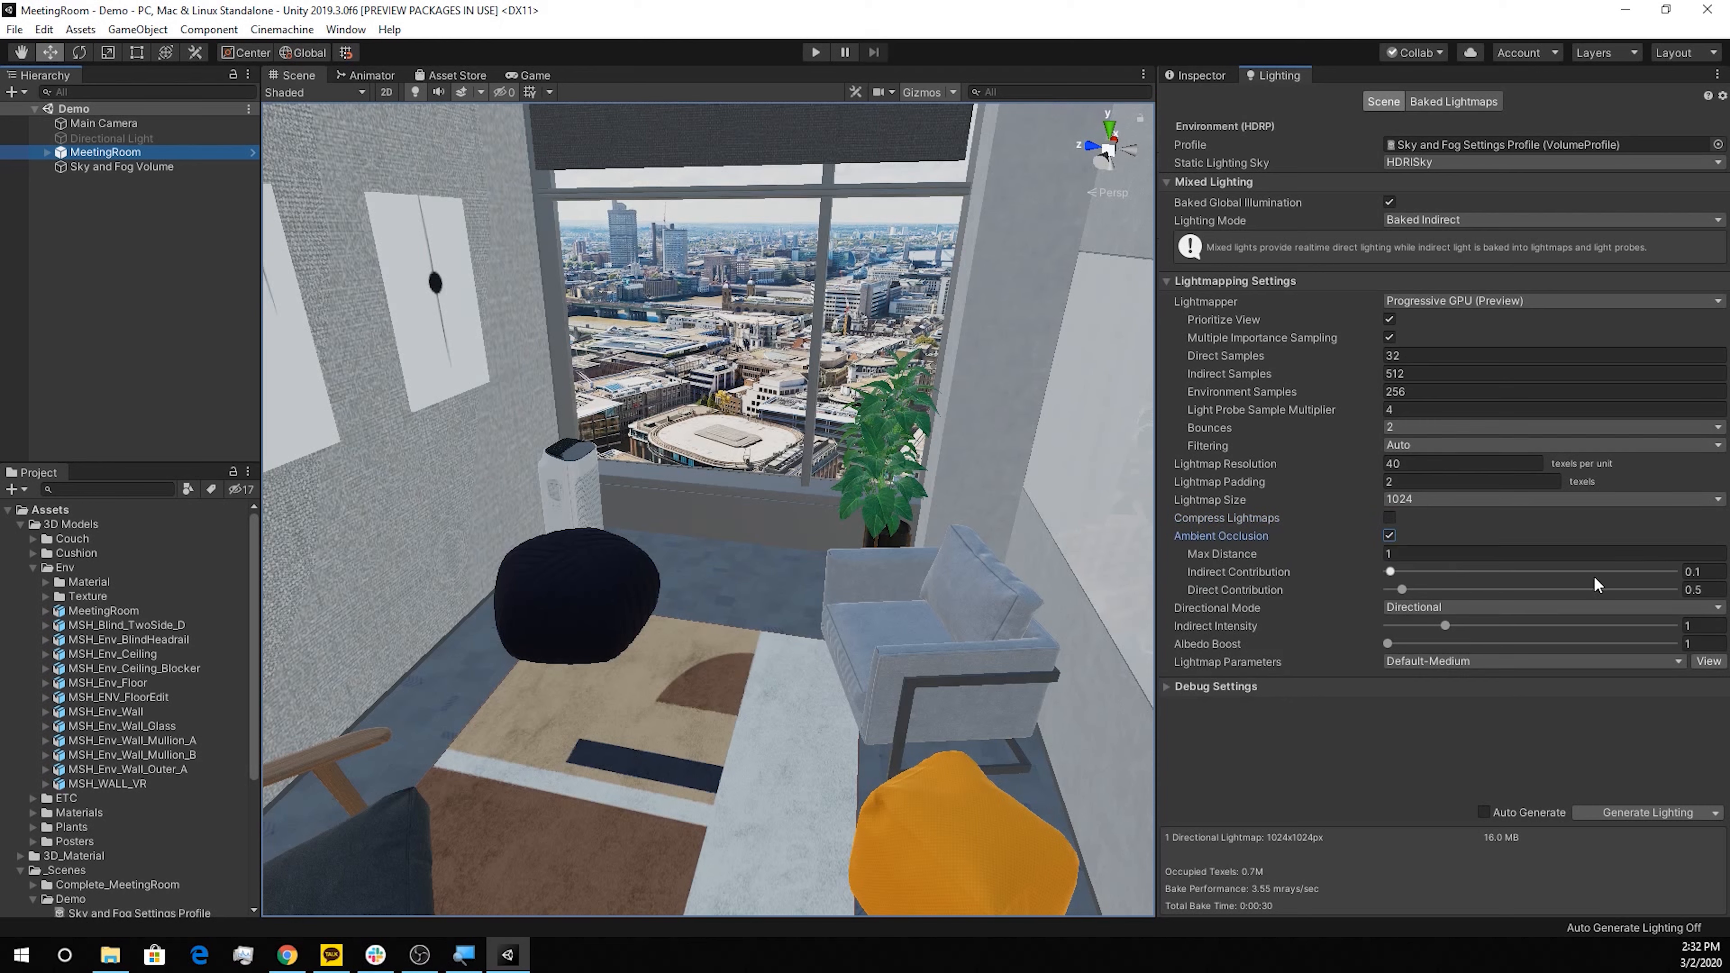
Set the Lightmap Parameters to Default-HighResolution and generate the scene's lighting
left_click(1468, 665)
left_click(1464, 702)
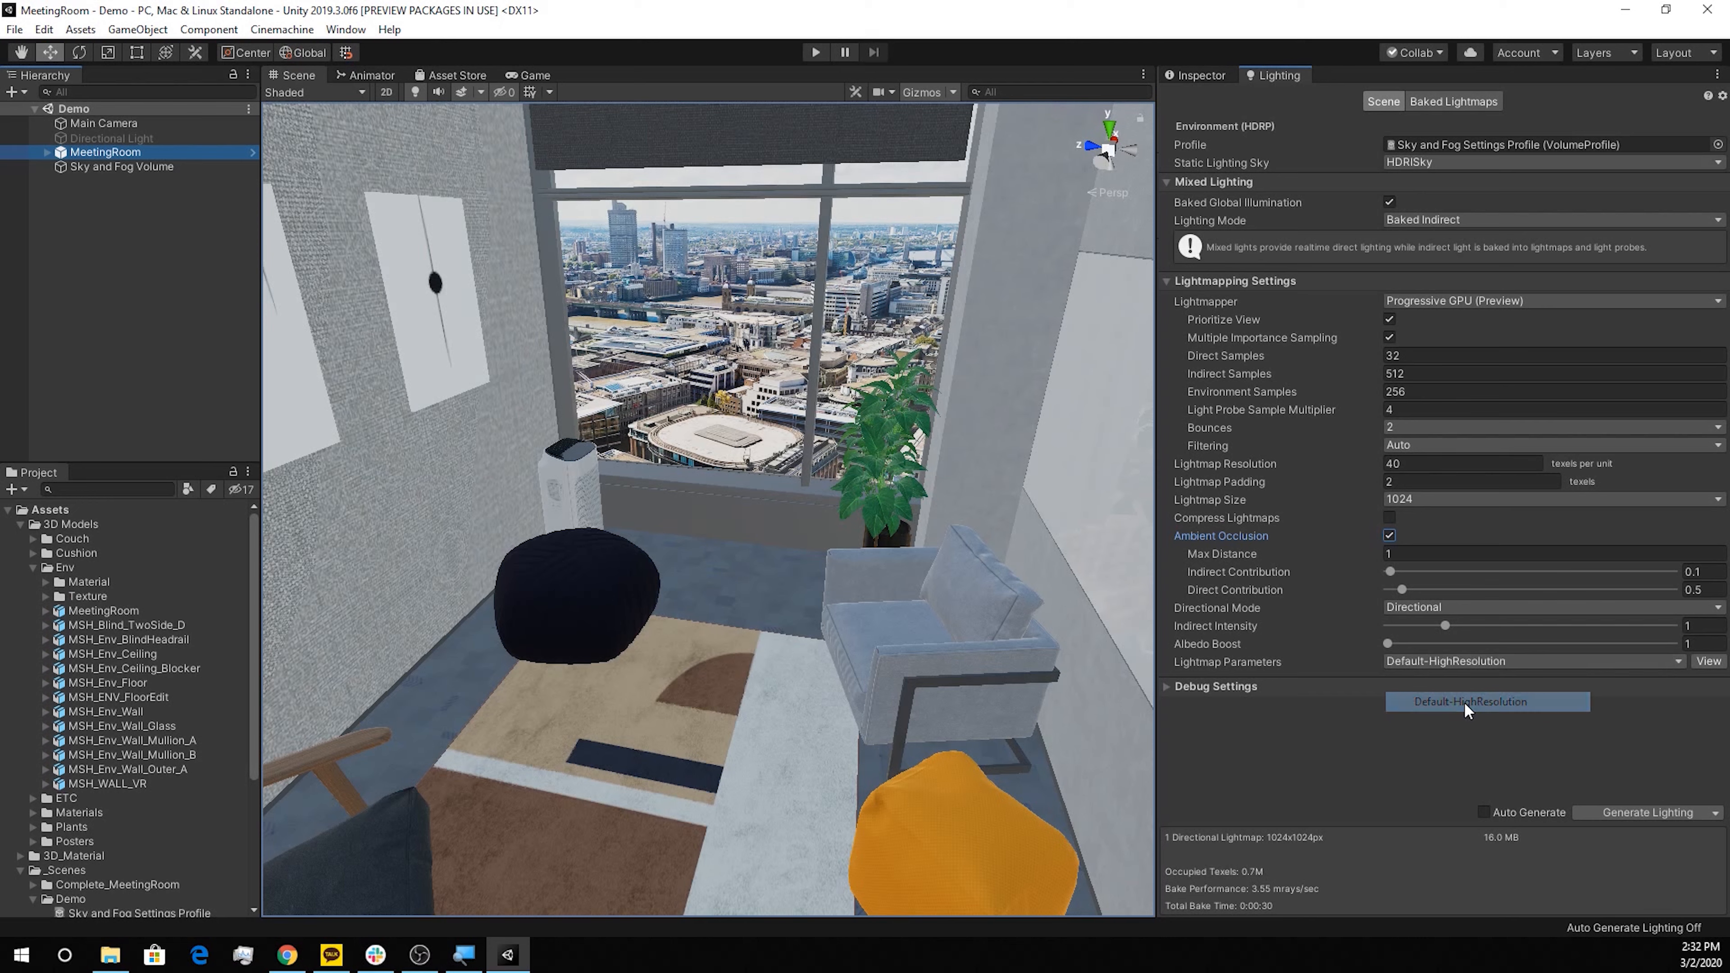
left_click(1627, 814)
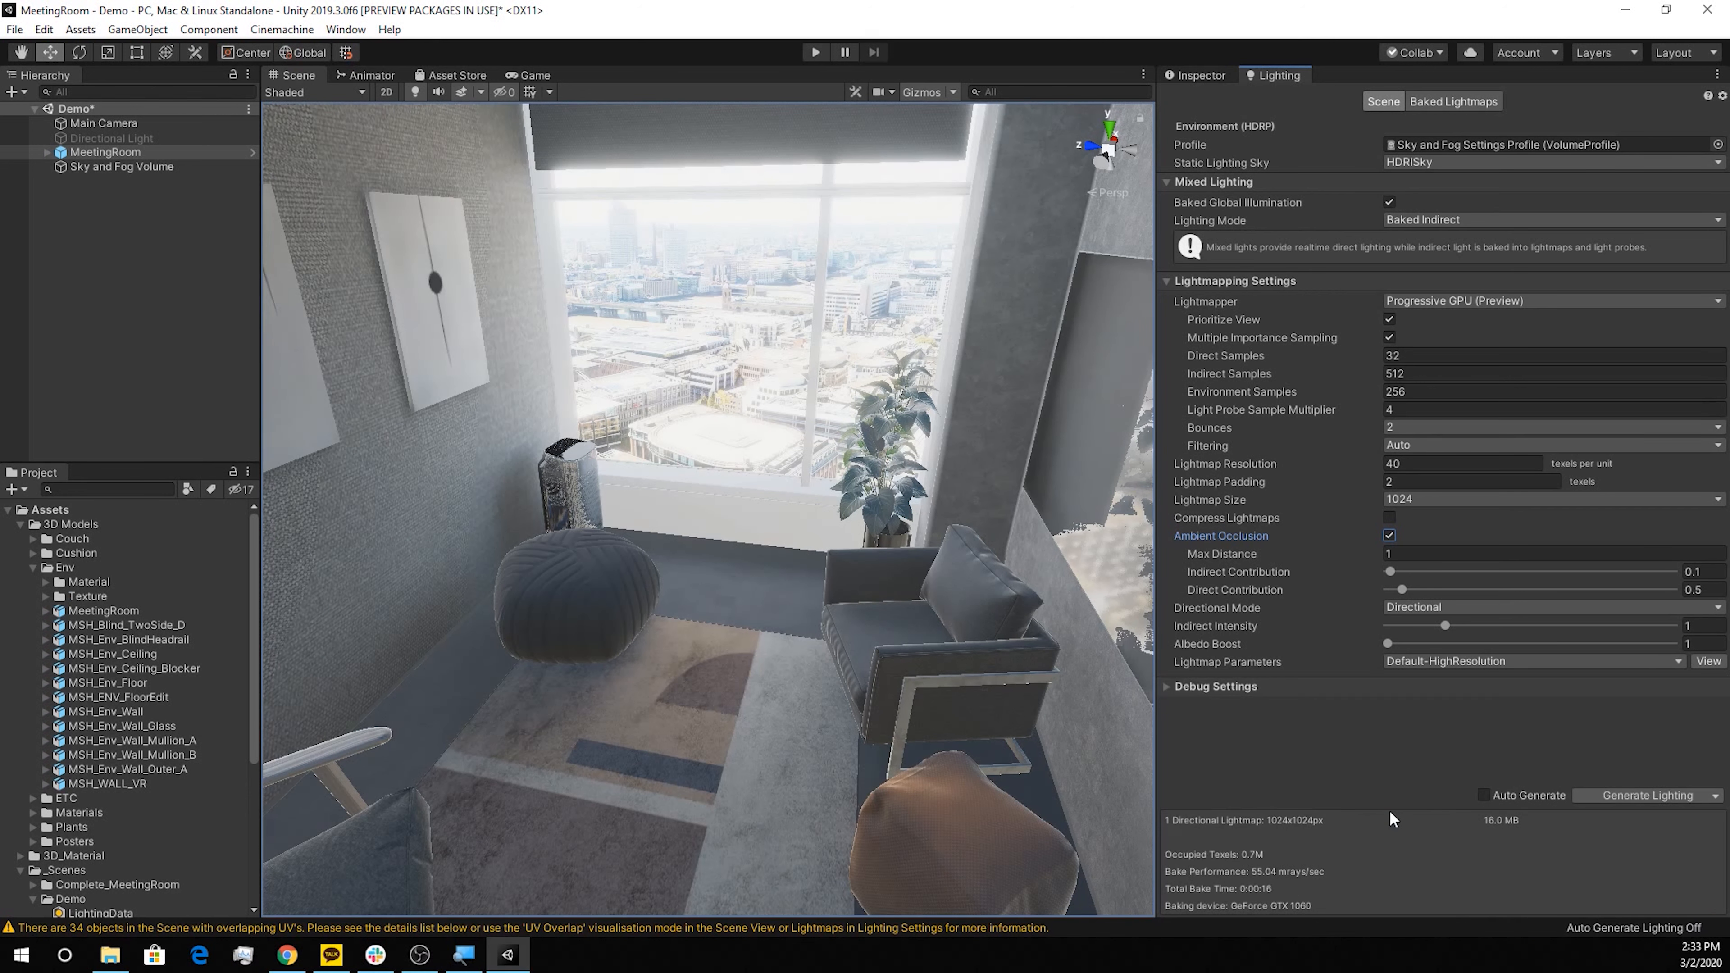
Examine the baked lightmap and the scene in Baked Lightmap draw mode, ending in Shaded mode
left_click(1439, 104)
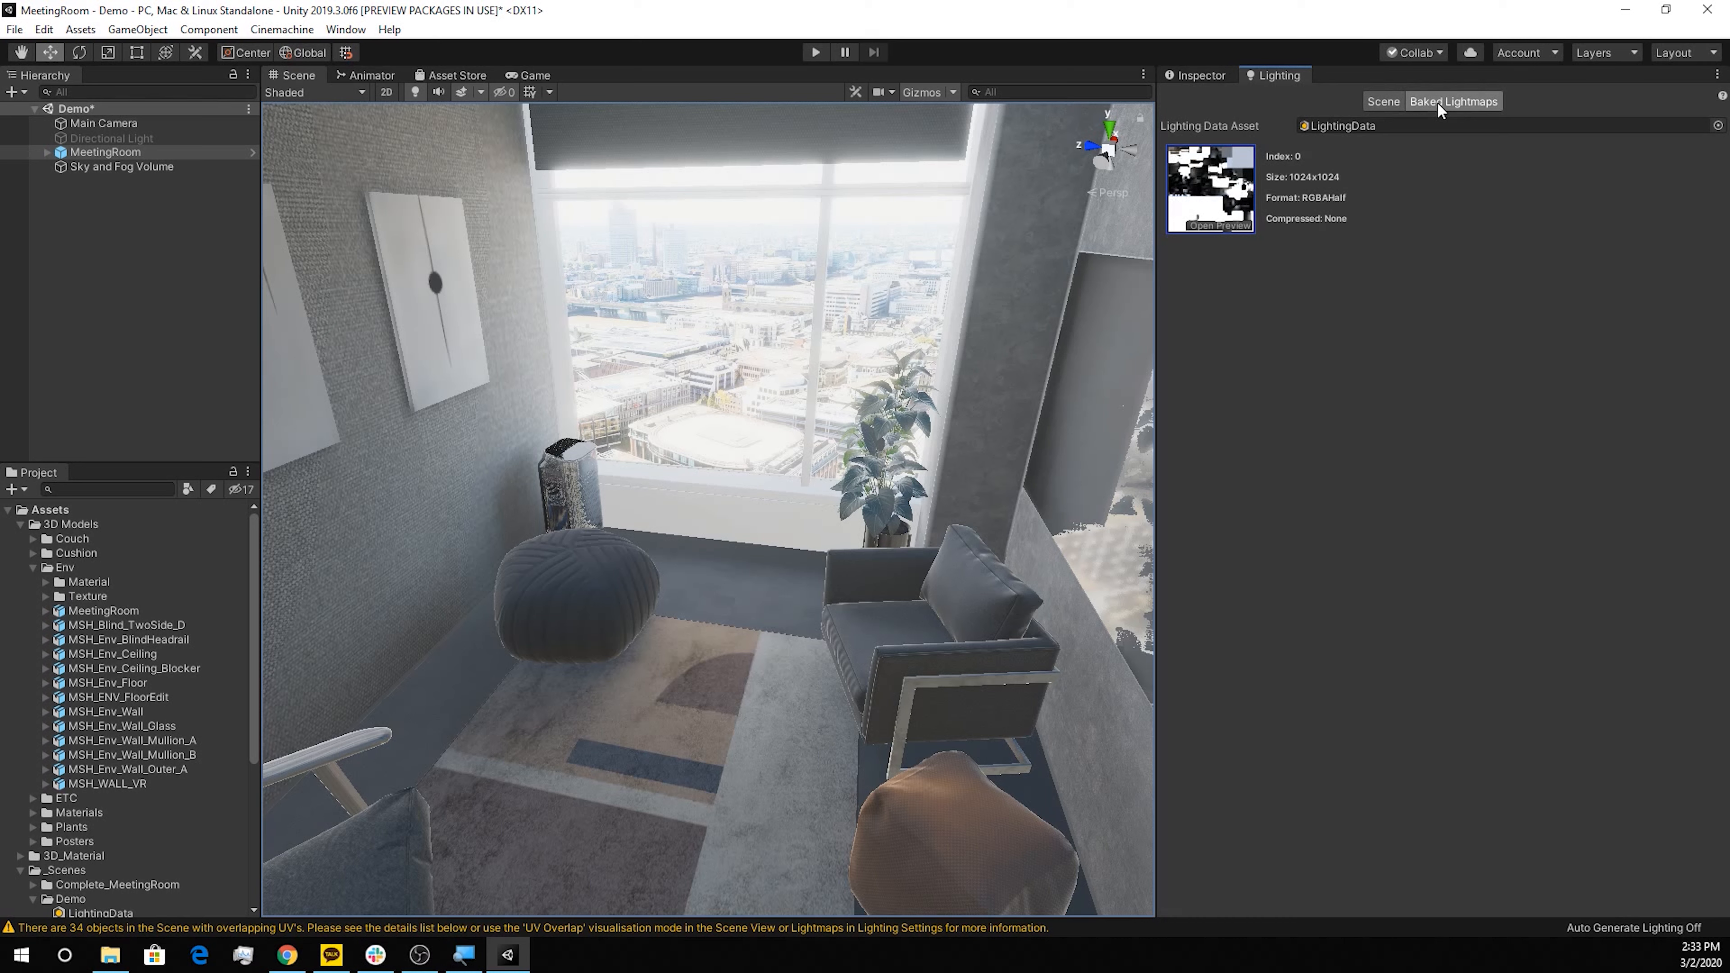
left_click(1384, 102)
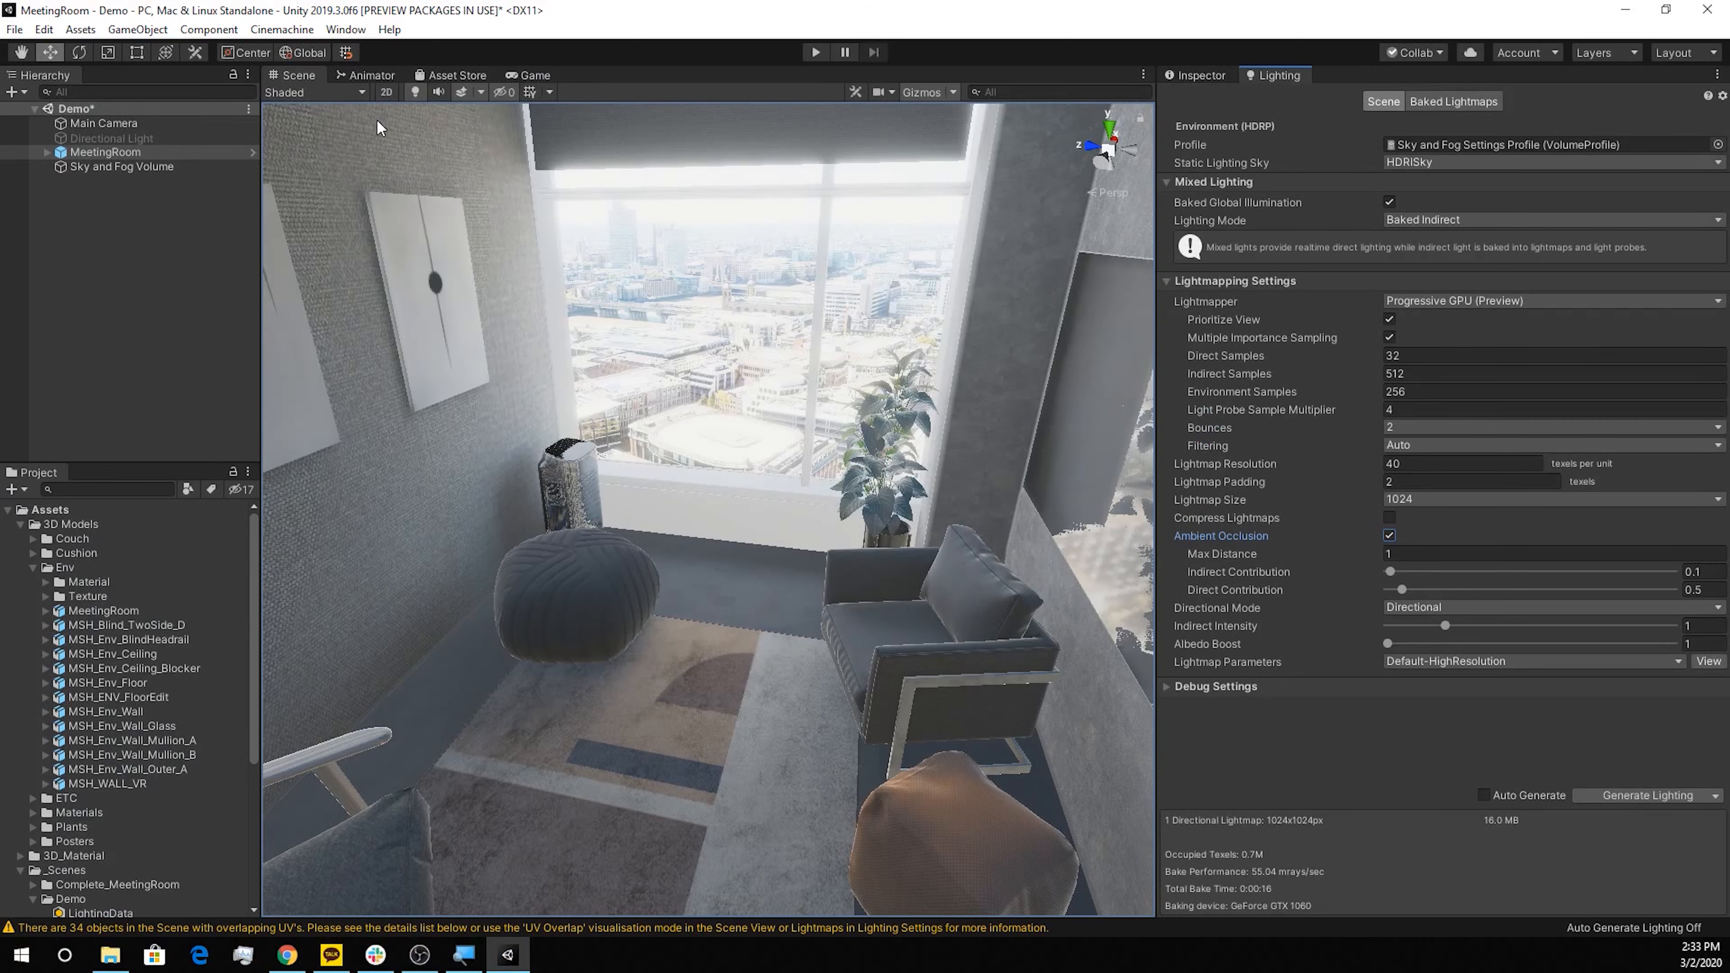
left_click(361, 96)
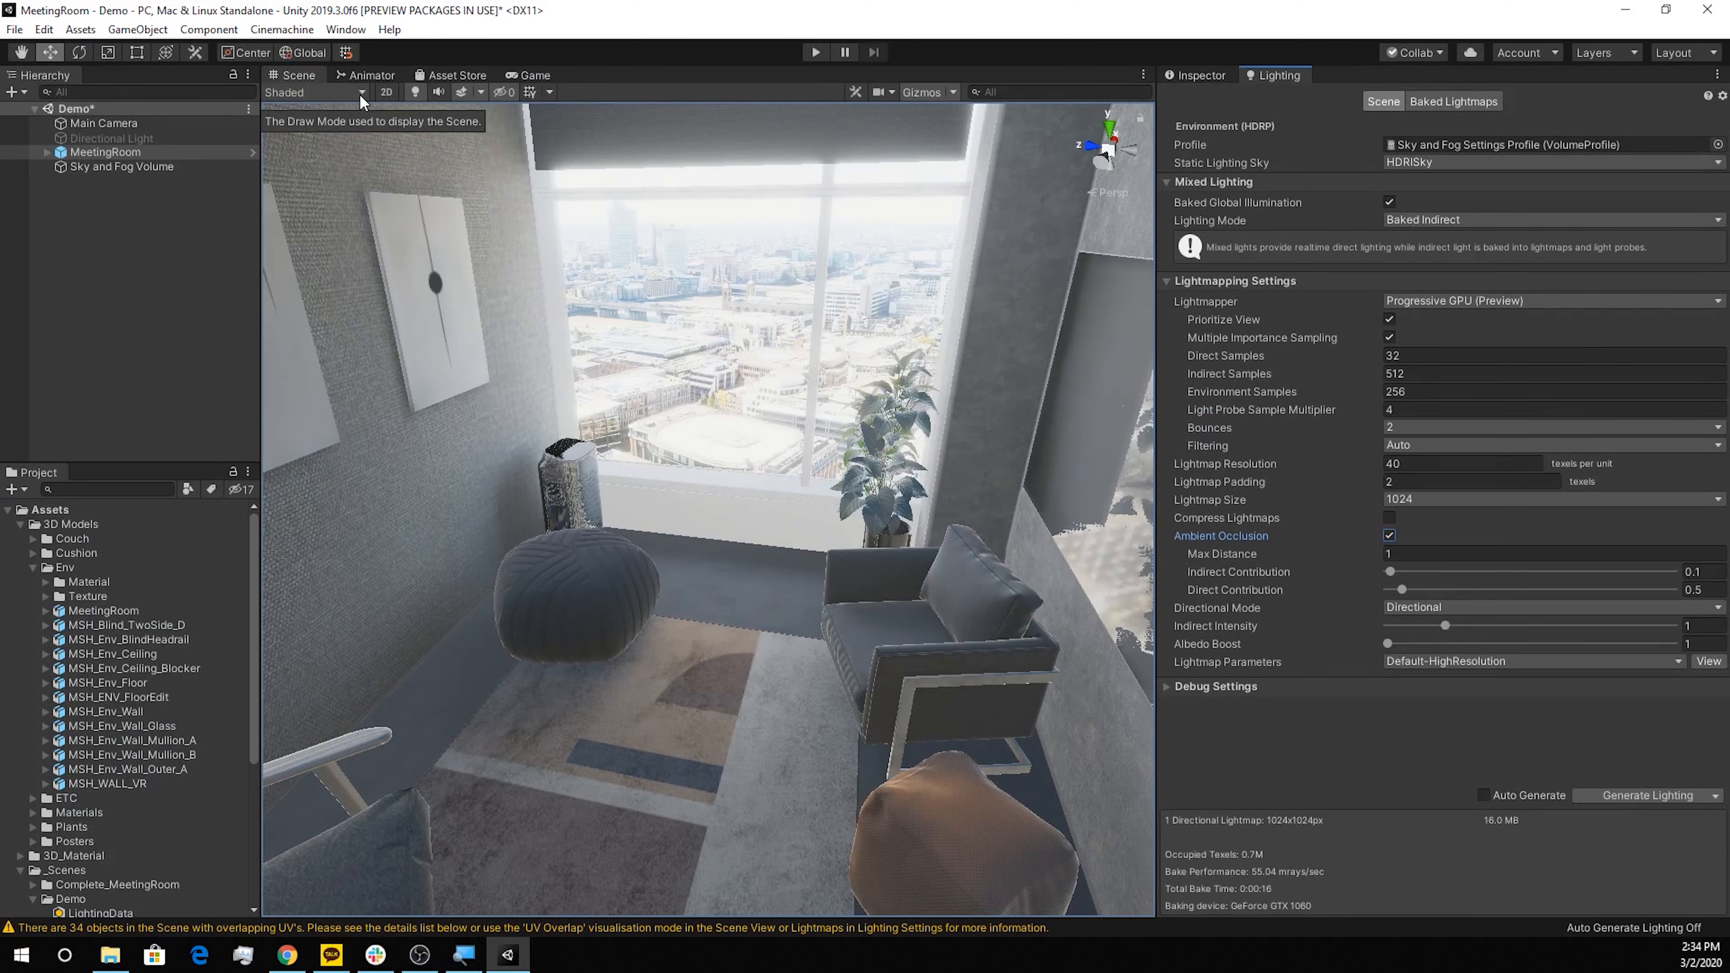
left_click(327, 211)
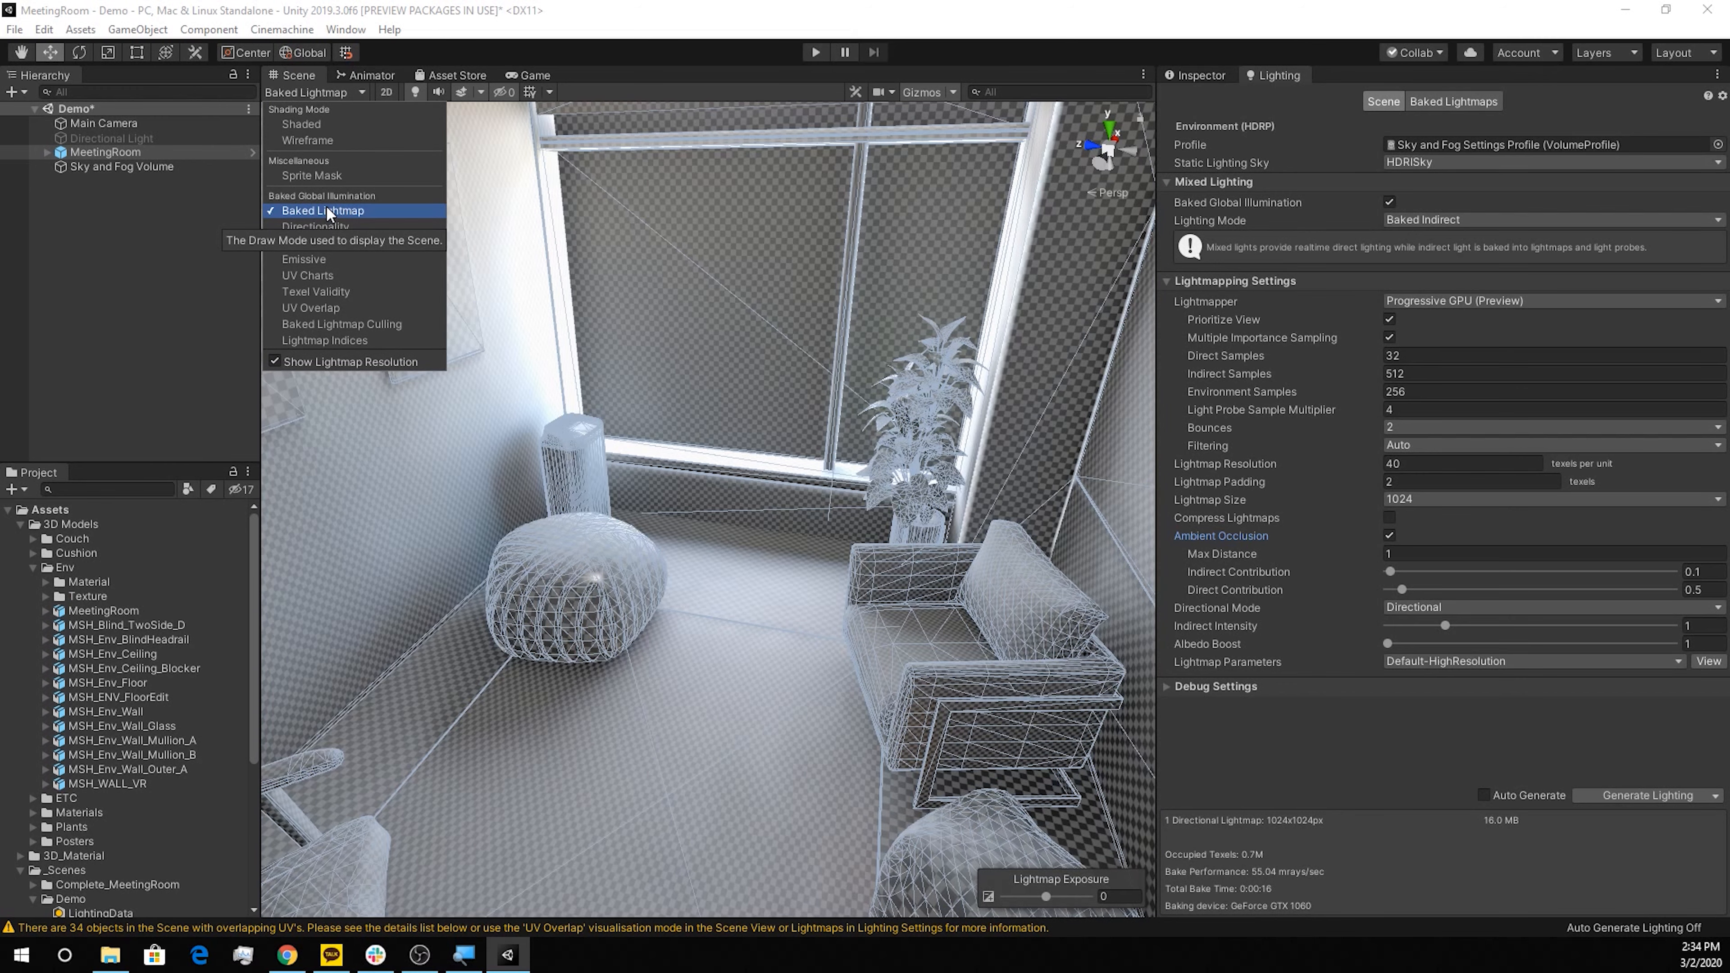
left_click(324, 125)
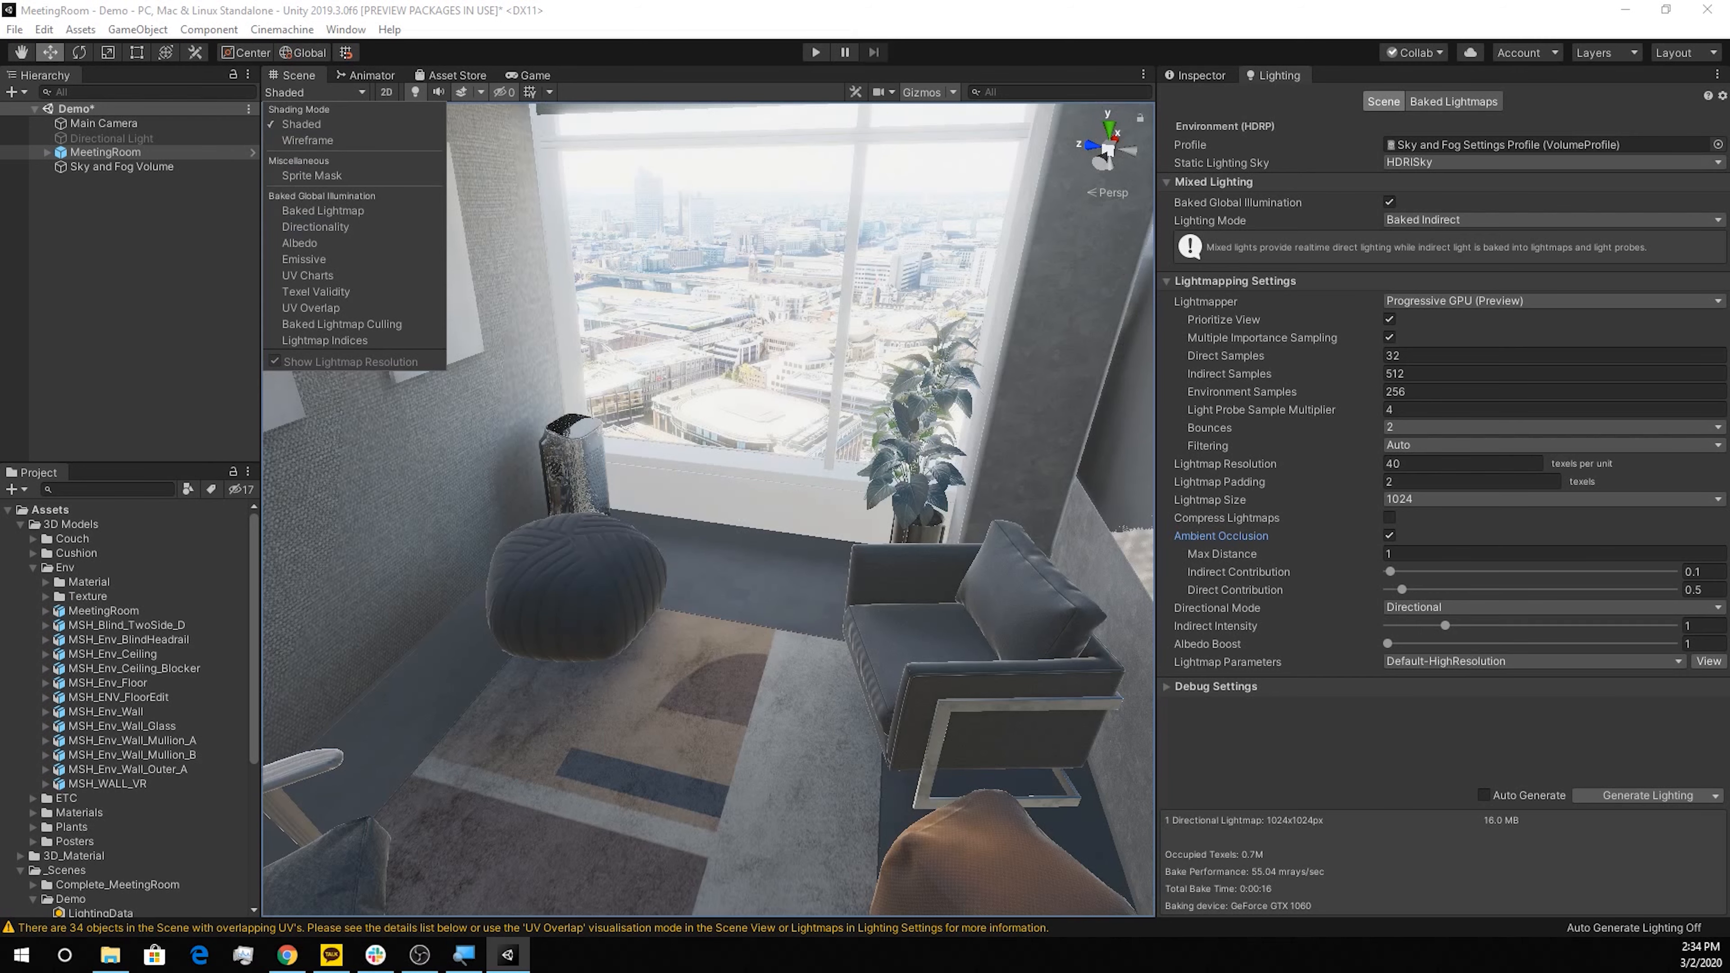
Add a Reflection Probe to the meeting room scene and set its type to Realtime
left_click(1184, 75)
left_click(1192, 77)
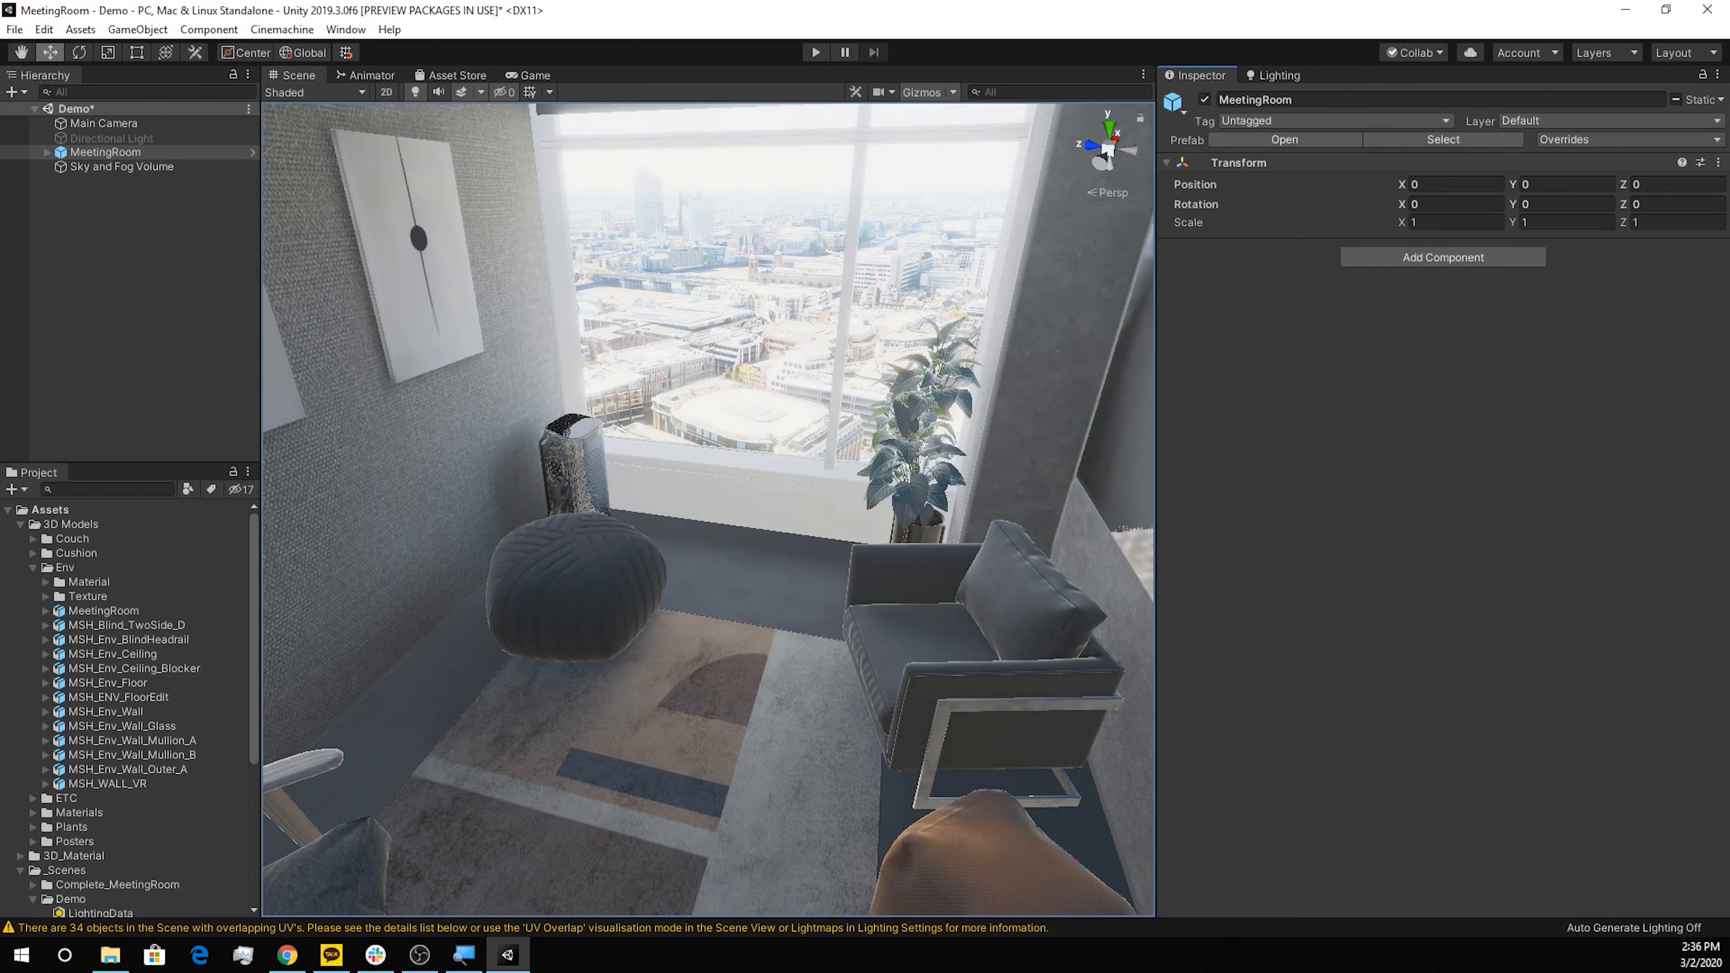
right_click(87, 254)
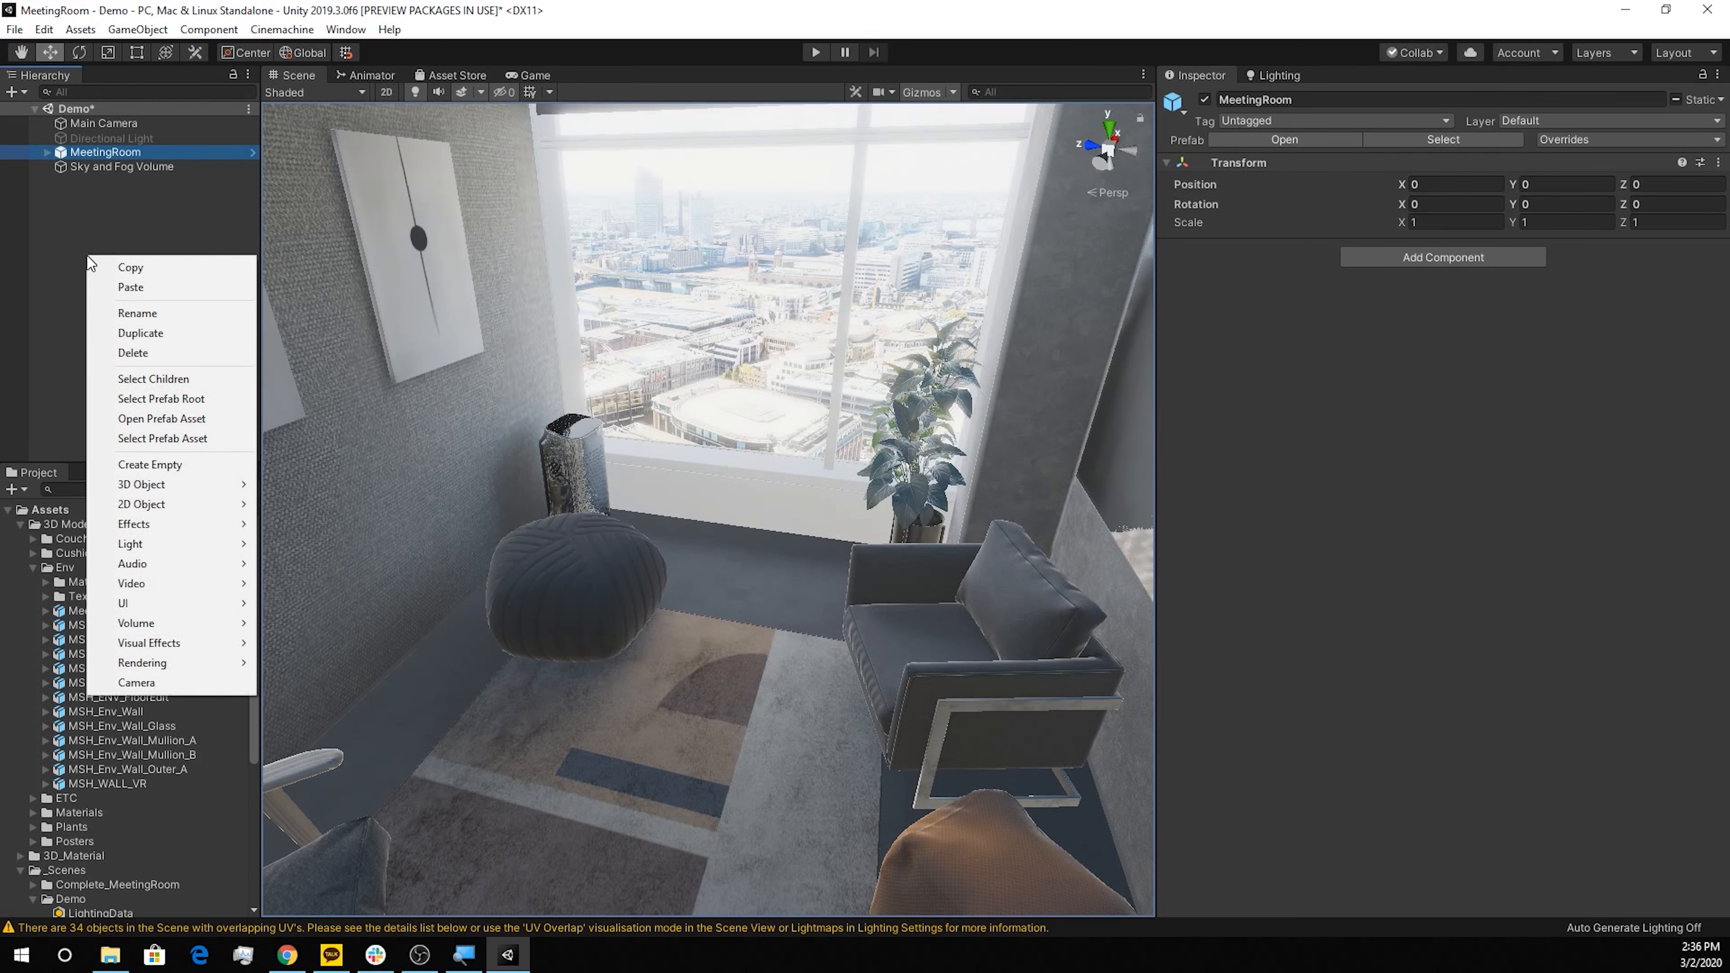
mouse_move(170, 546)
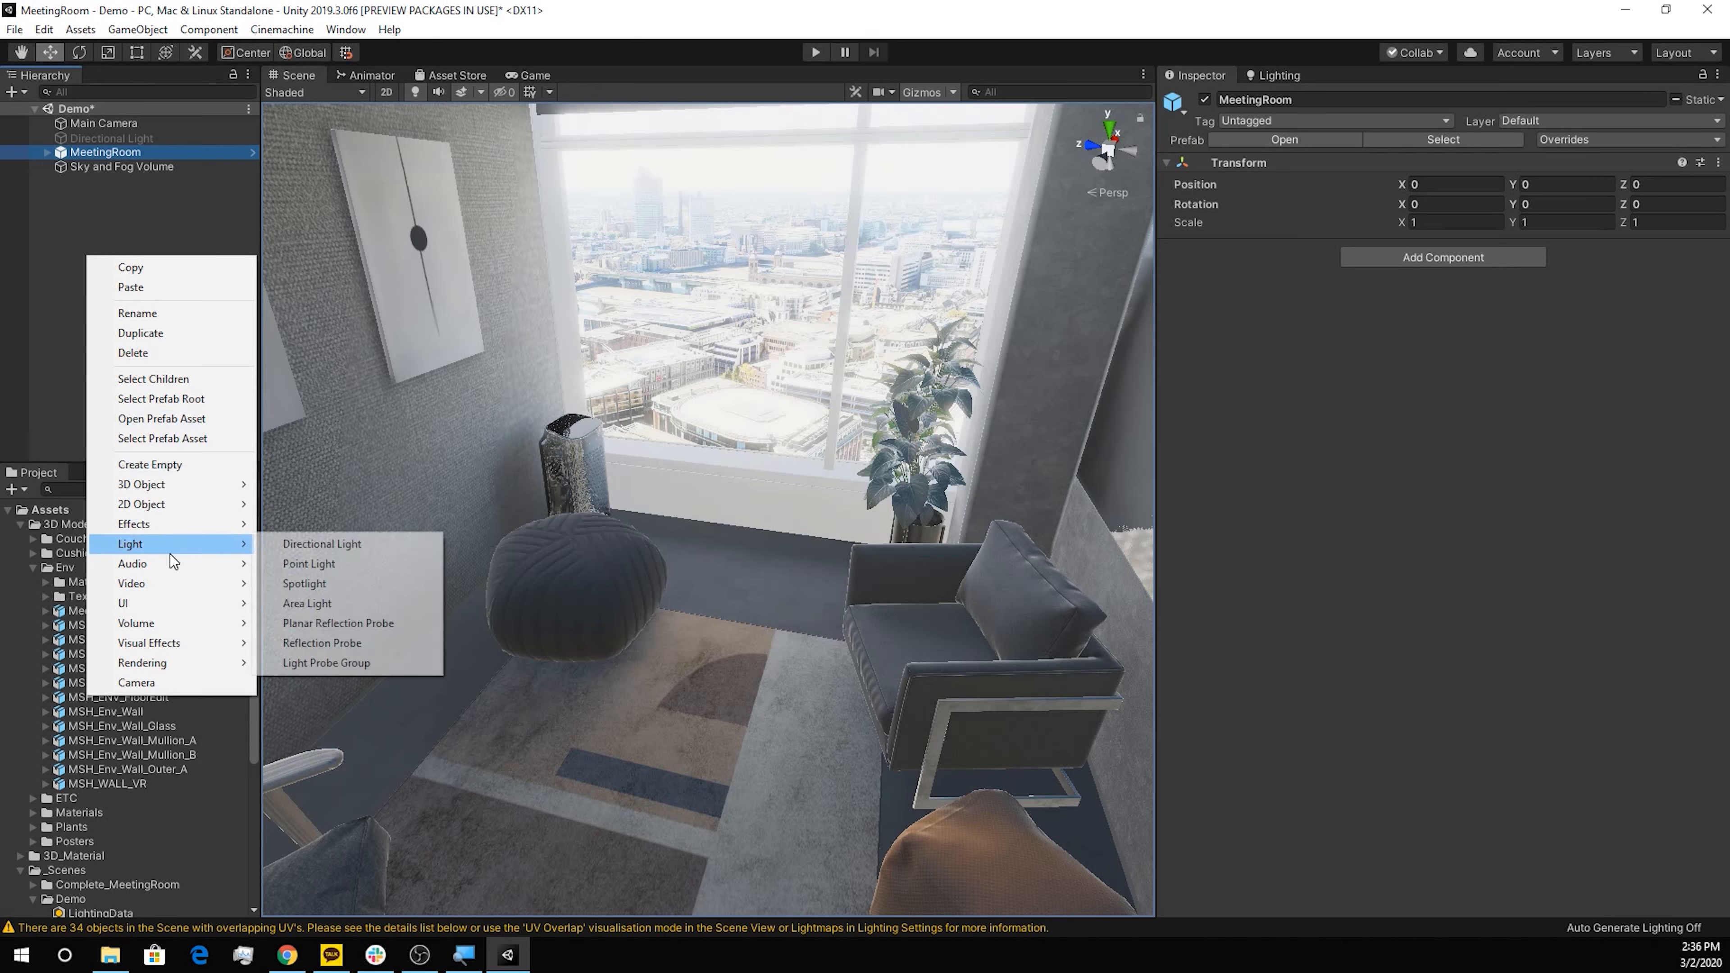
left_click(365, 645)
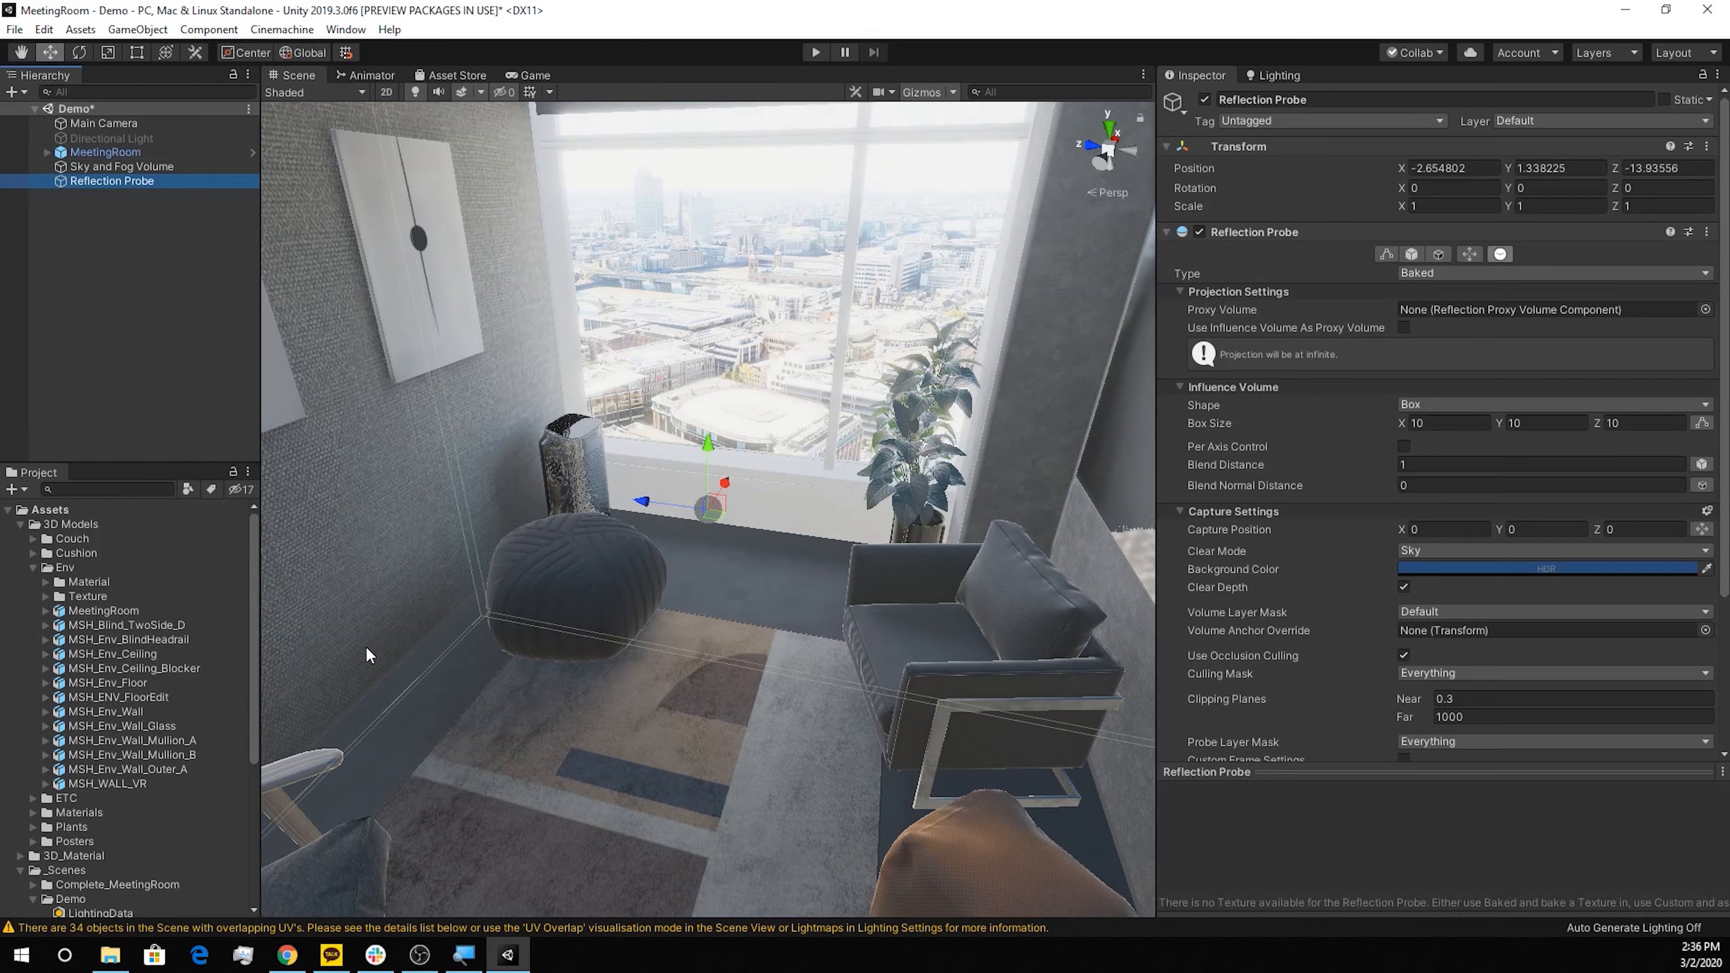
left_click(1428, 275)
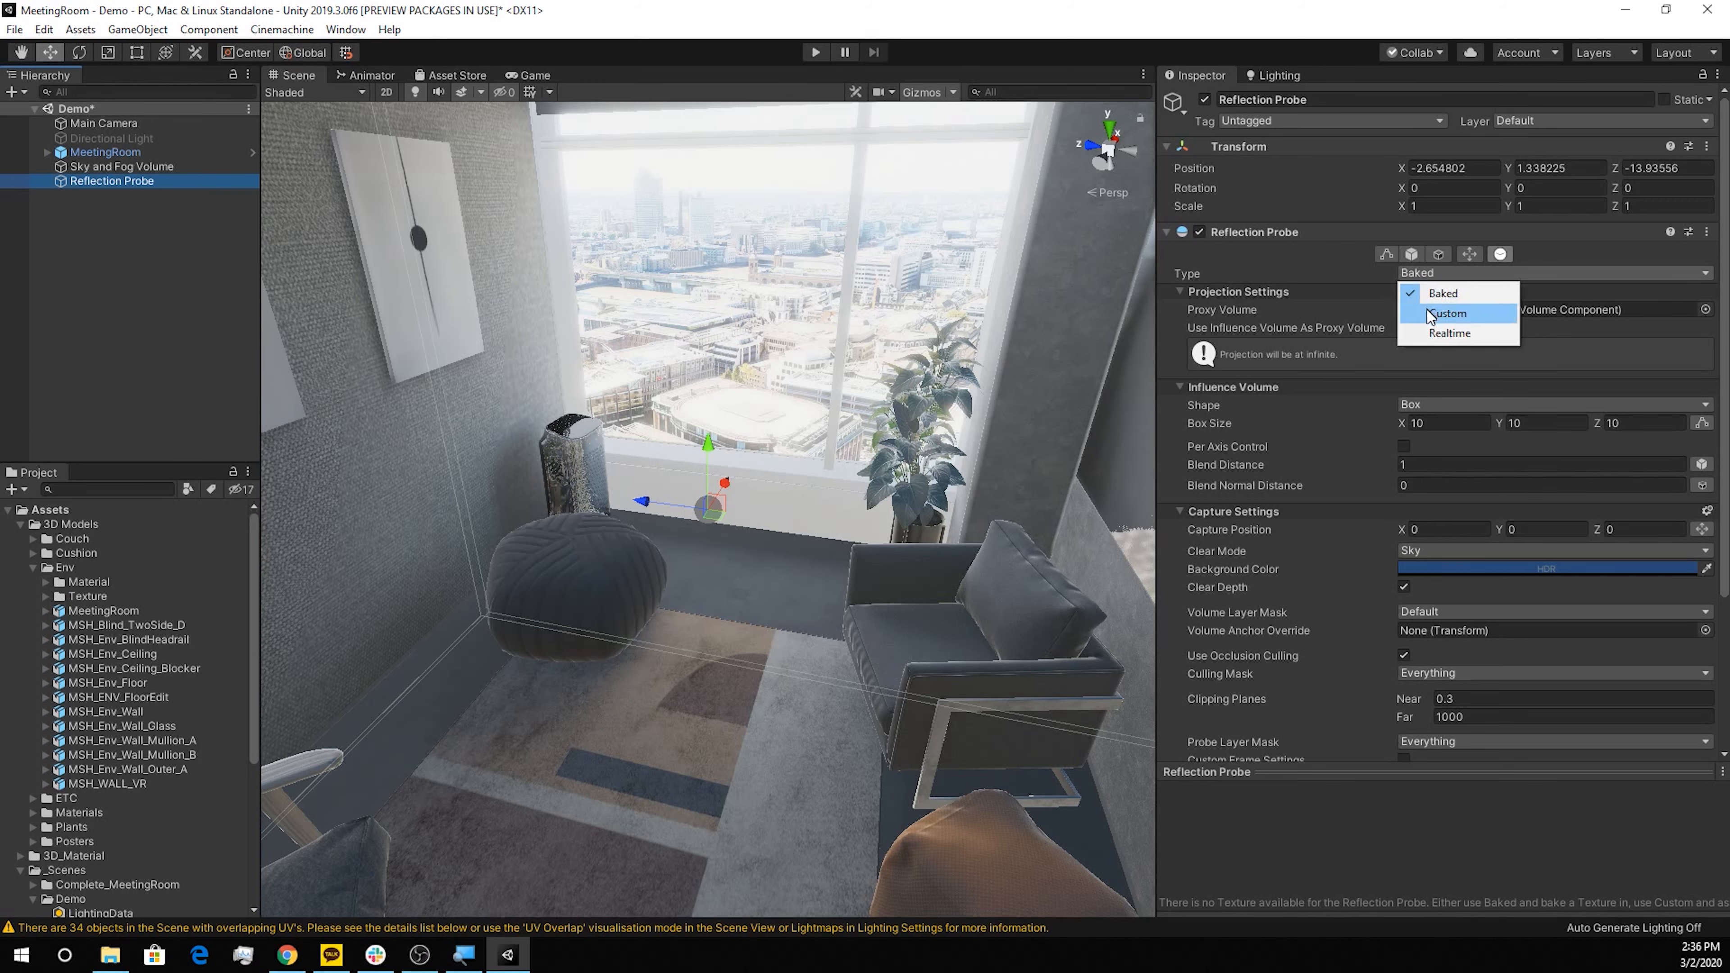
left_click(1426, 331)
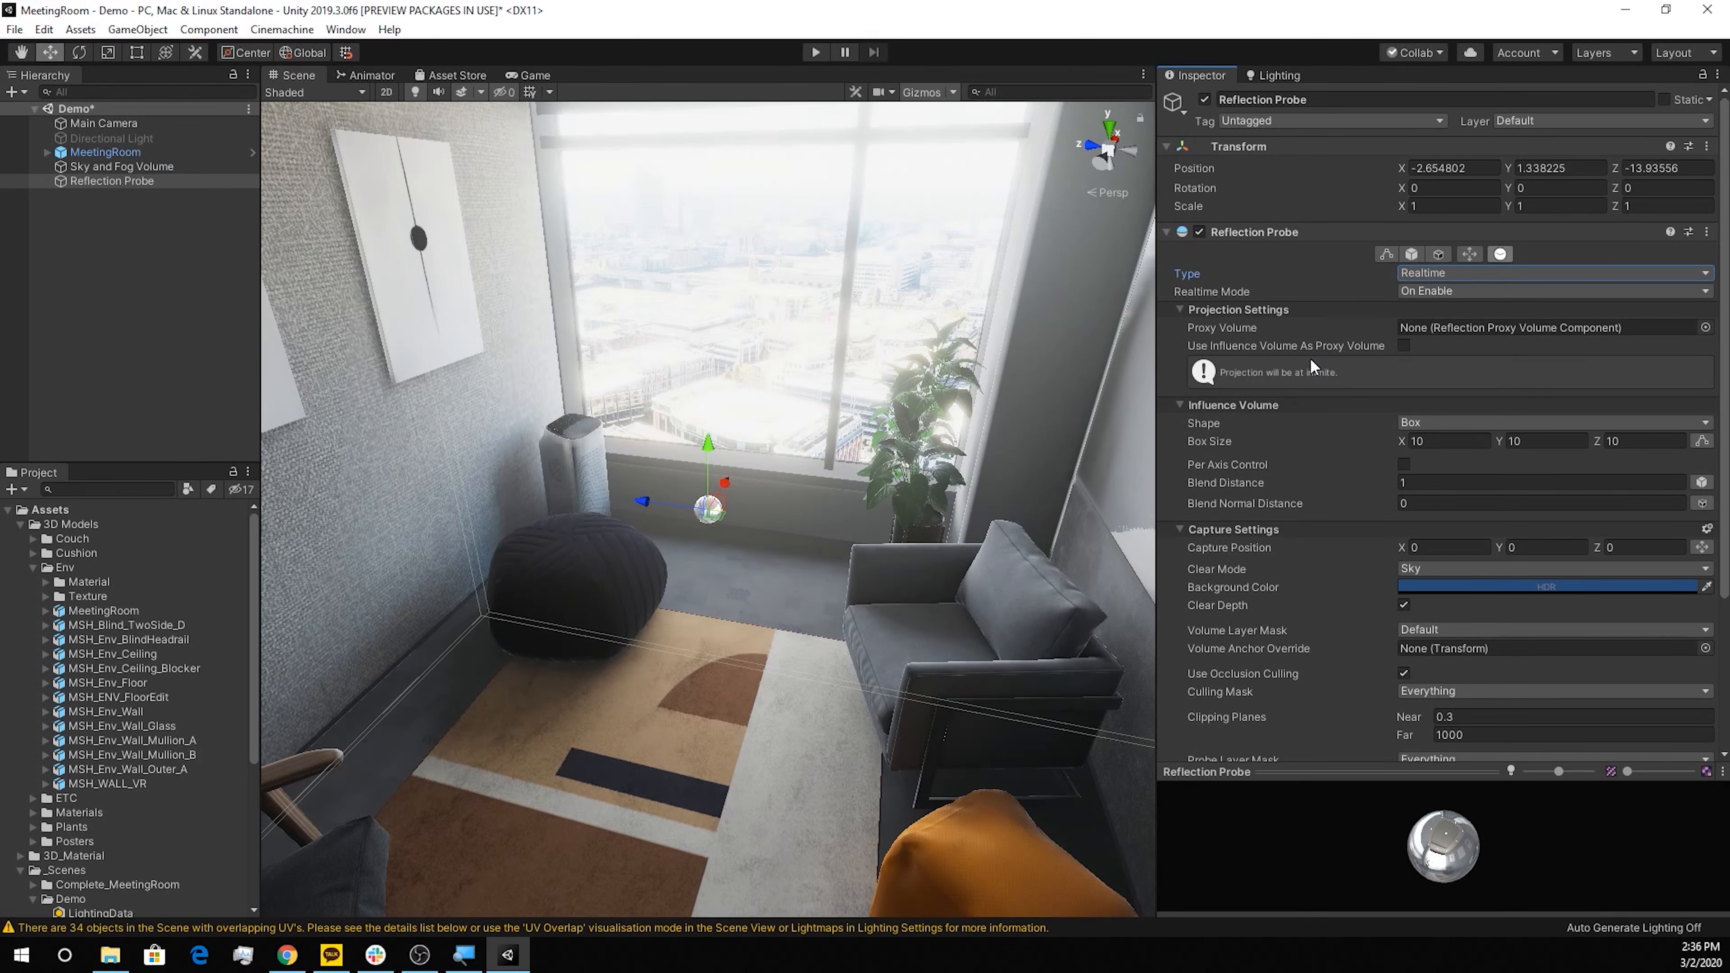
Use the influence volume as the Reflection Probe's proxy volume and set its Blend Distance to 0
left_click_drag(1398, 446, 1451, 440)
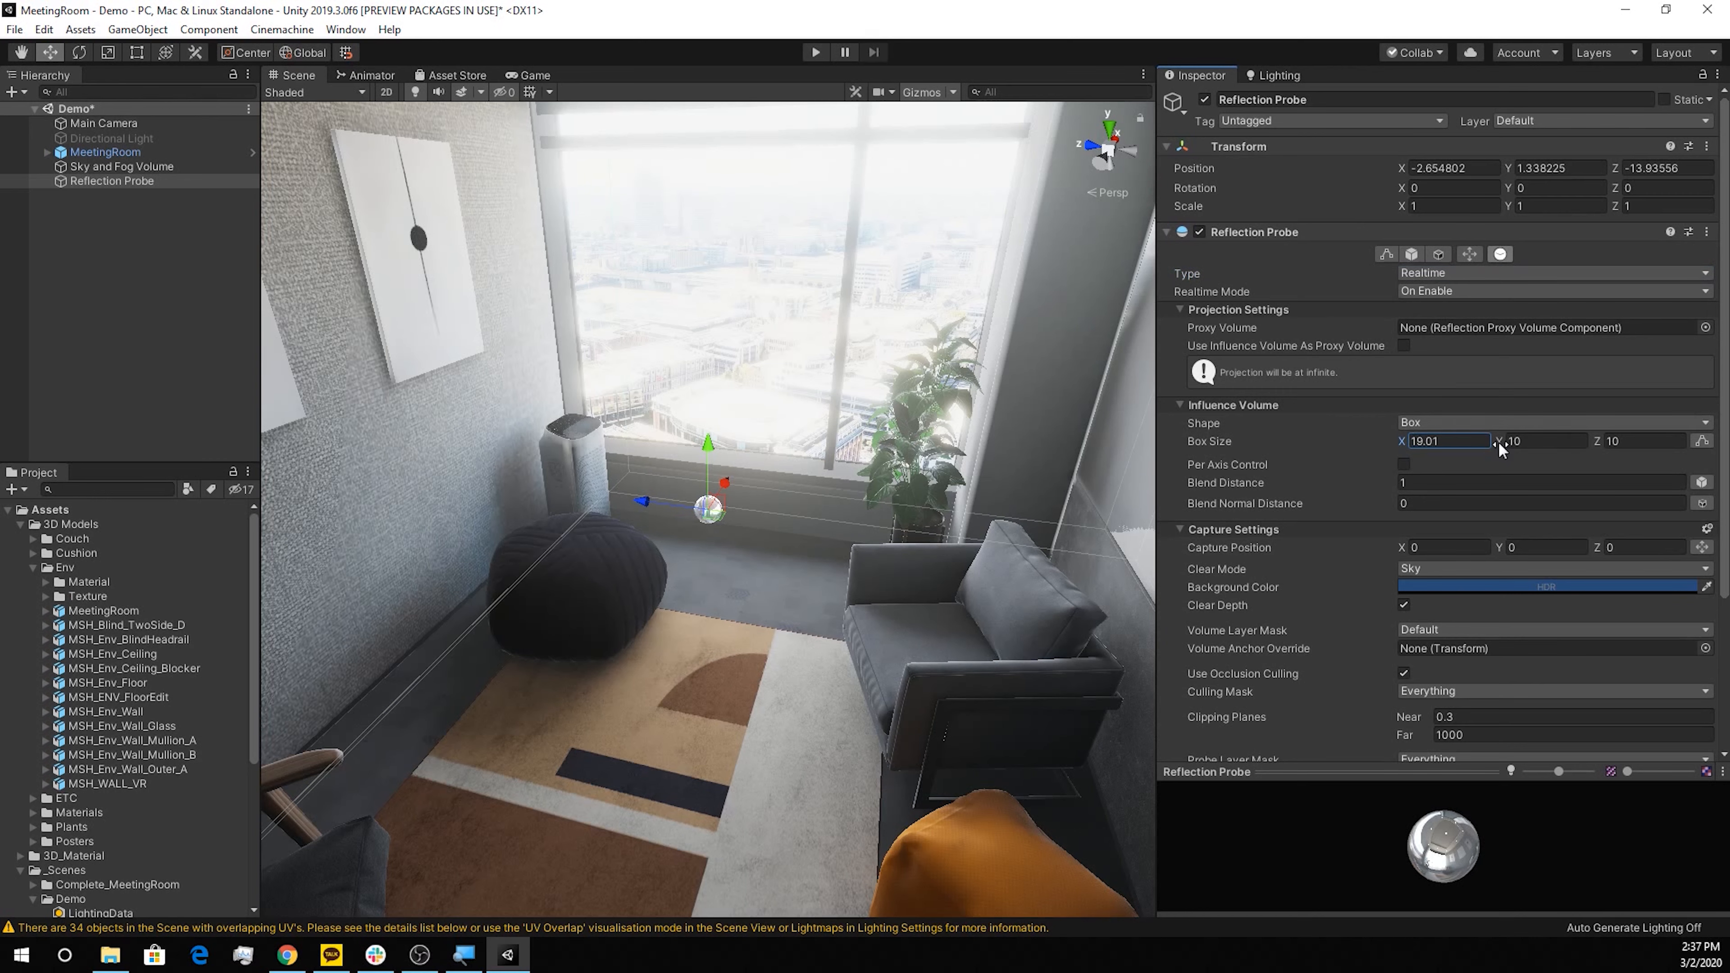
left_click(1404, 345)
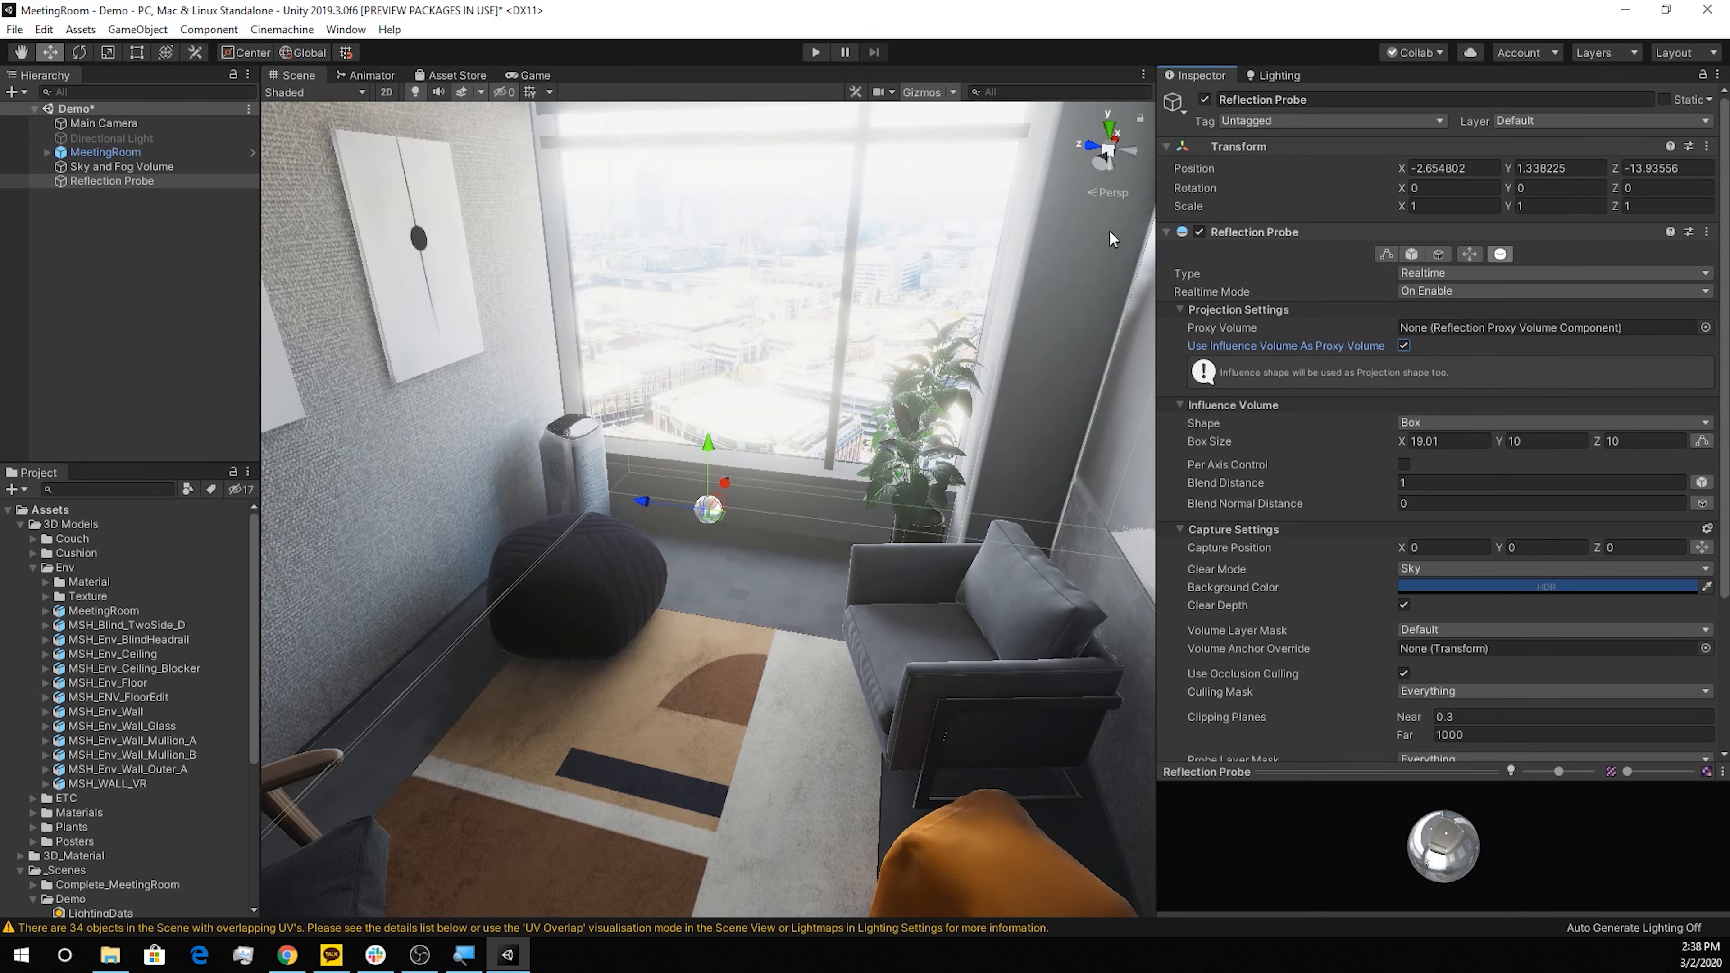
left_click(1104, 162)
key("f")
left_click(1332, 483)
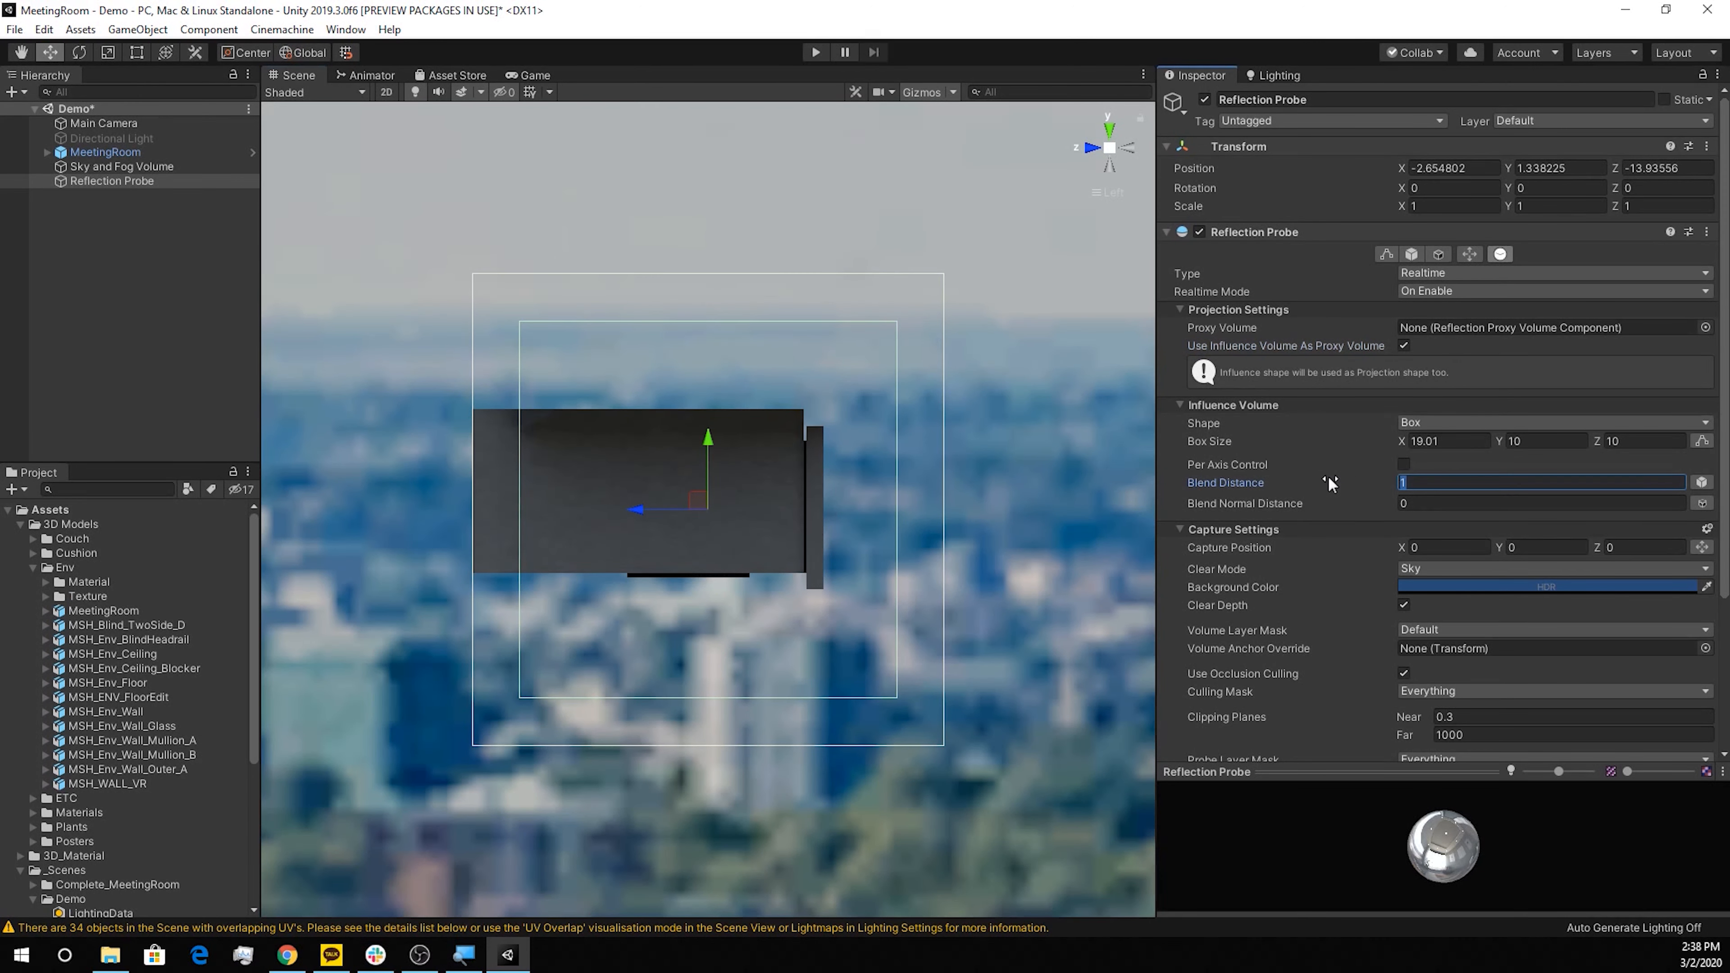
type("0")
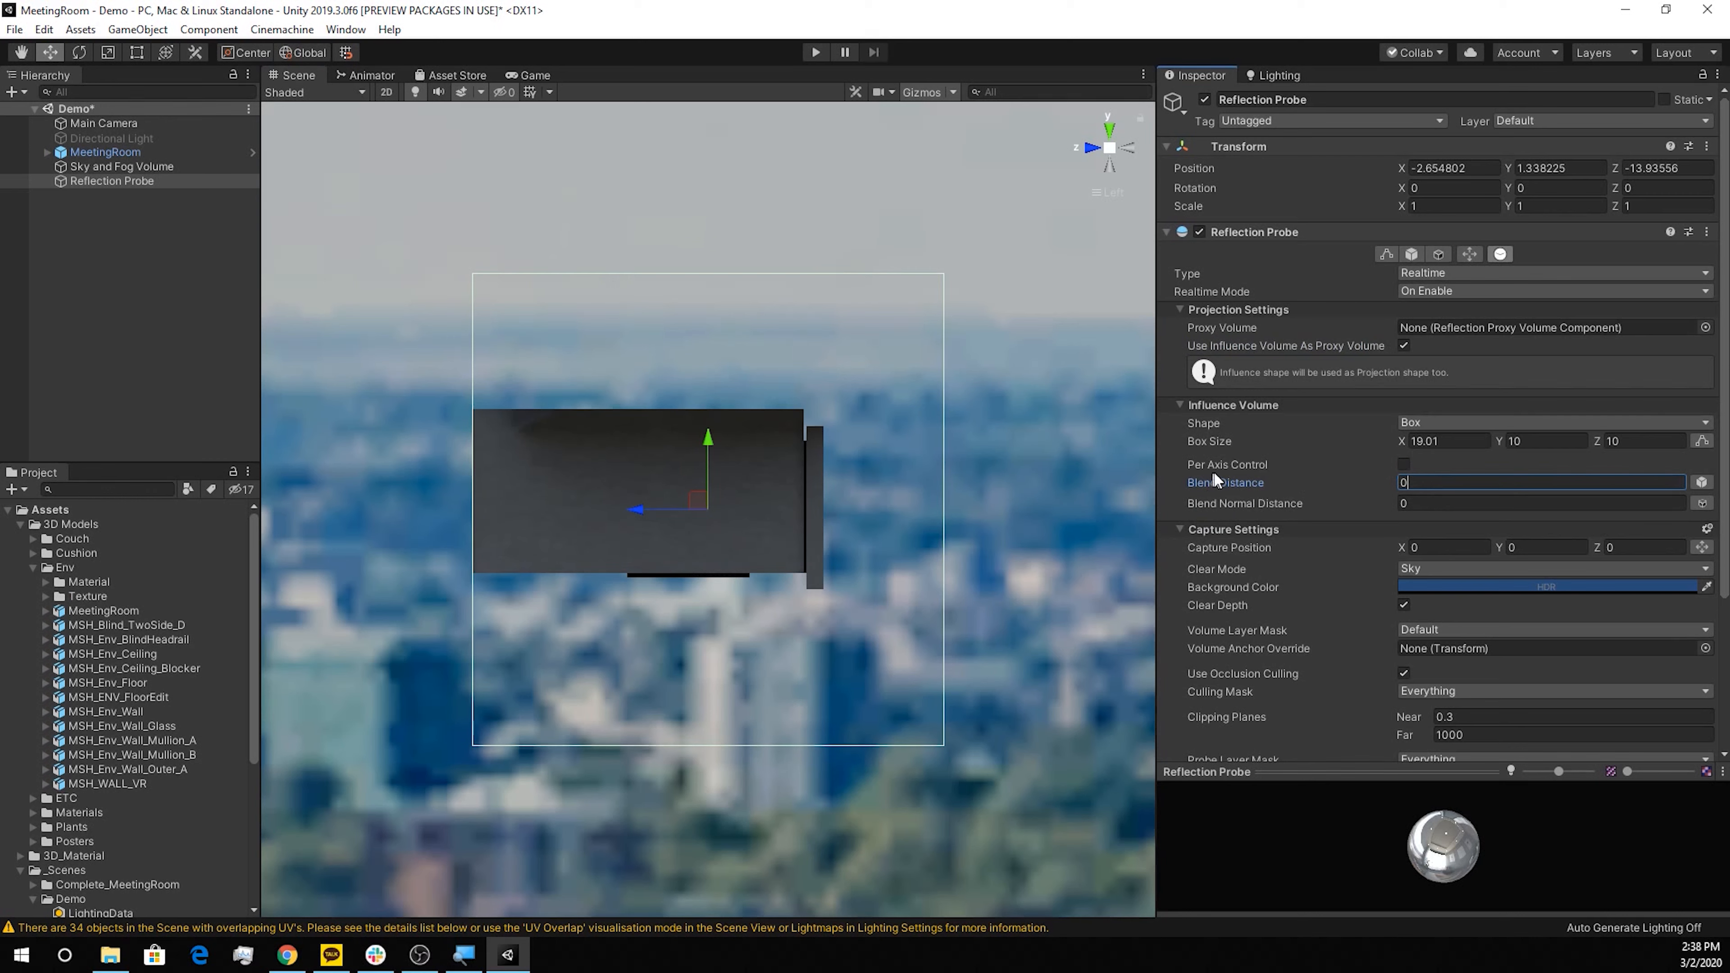
left_click(1403, 464)
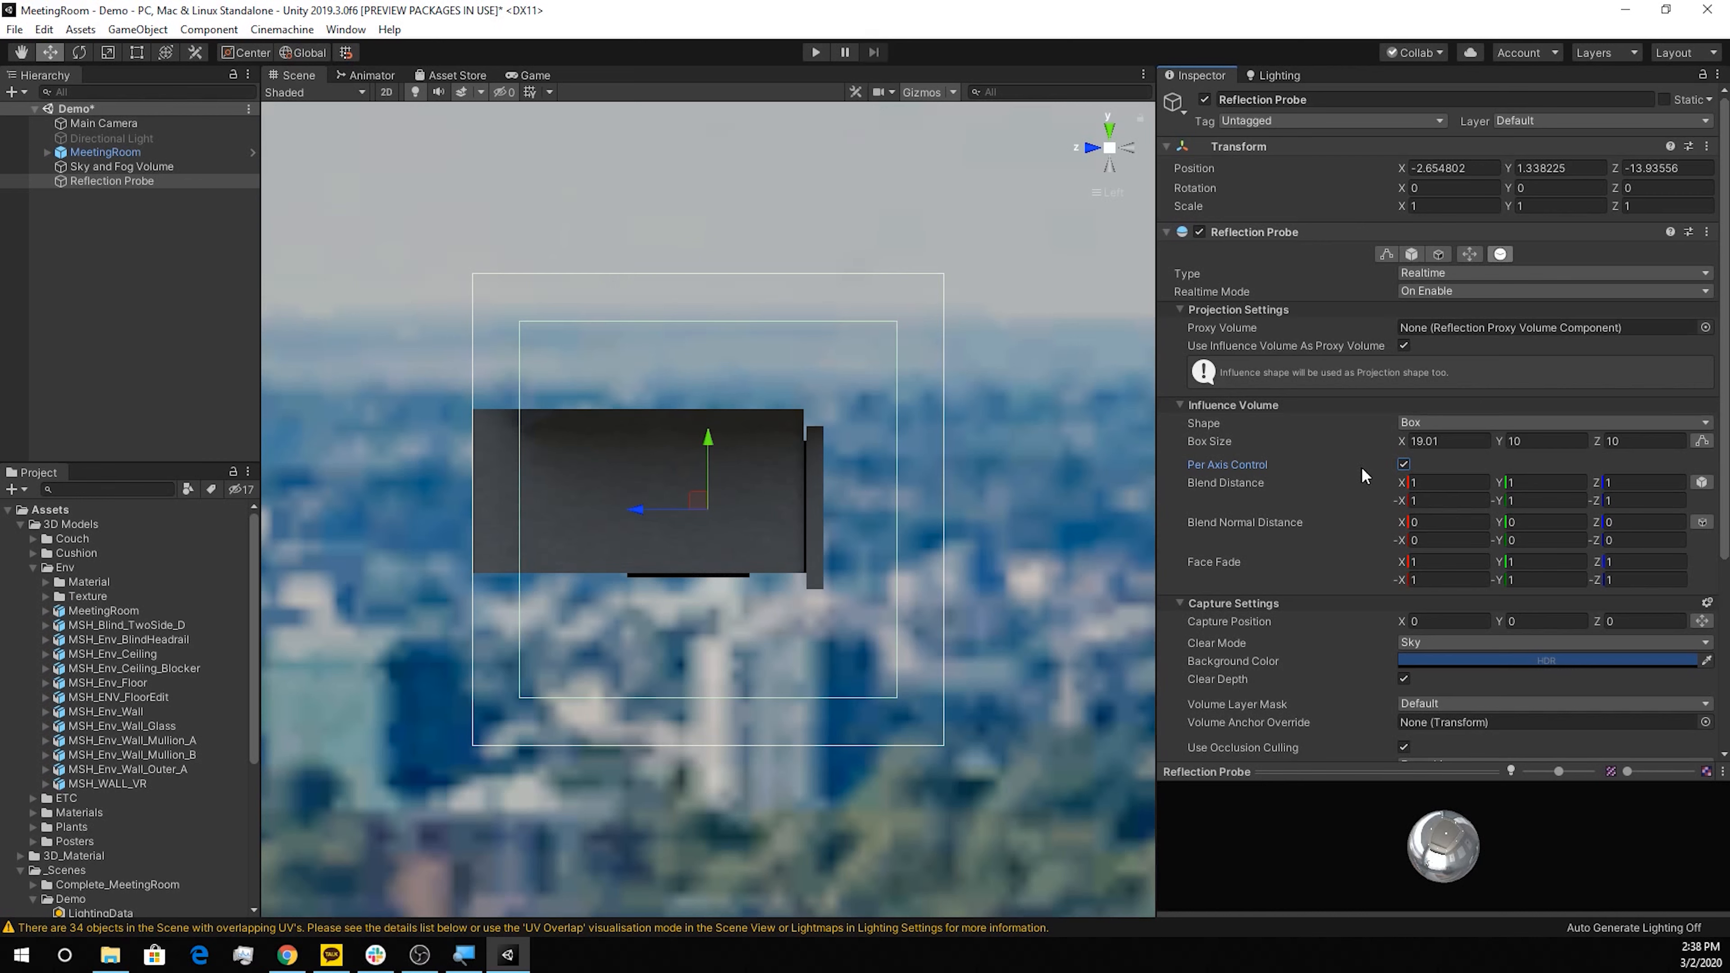
left_click(1403, 465)
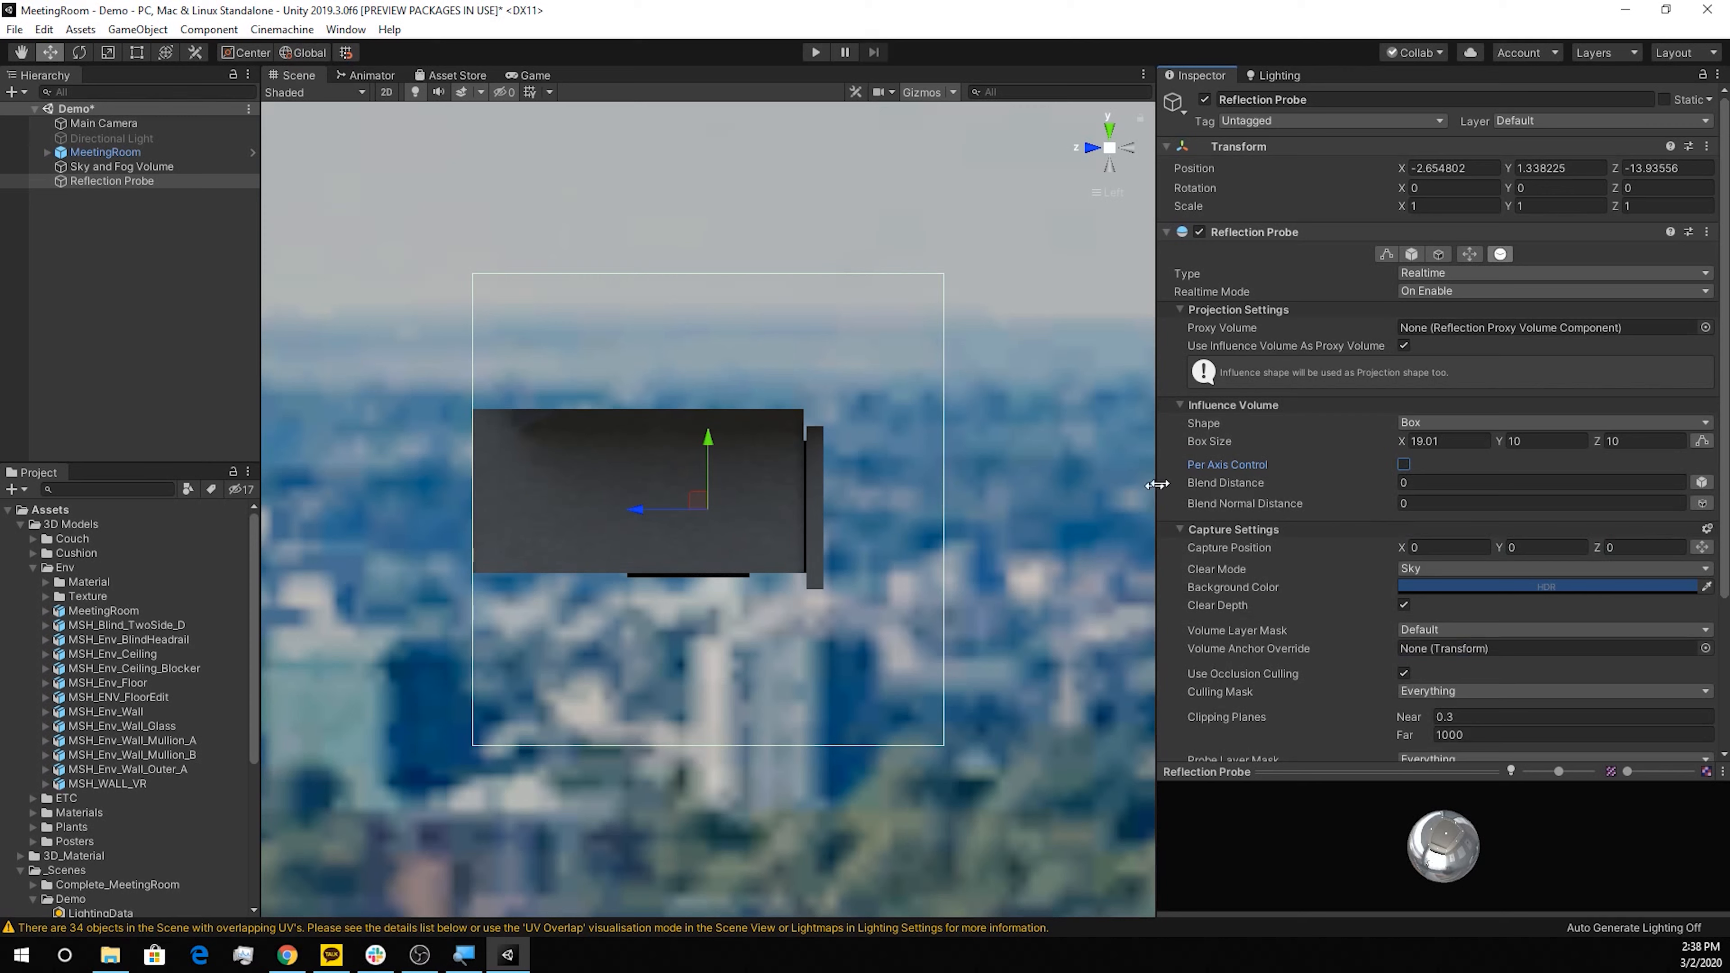
Fit the probe's influence box around the room by moving the probe and setting the box size to about 8.16 × 4.51 × 8.87
left_click_drag(1501, 442, 1453, 453)
left_click_drag(1599, 442, 1572, 442)
left_click_drag(633, 511, 596, 510)
left_click_drag(1599, 442, 1622, 442)
left_click_drag(596, 510, 580, 509)
left_click_drag(1500, 442, 1507, 442)
left_click_drag(657, 439, 656, 424)
left_click(1091, 148)
left_click_drag(1402, 441, 1238, 454)
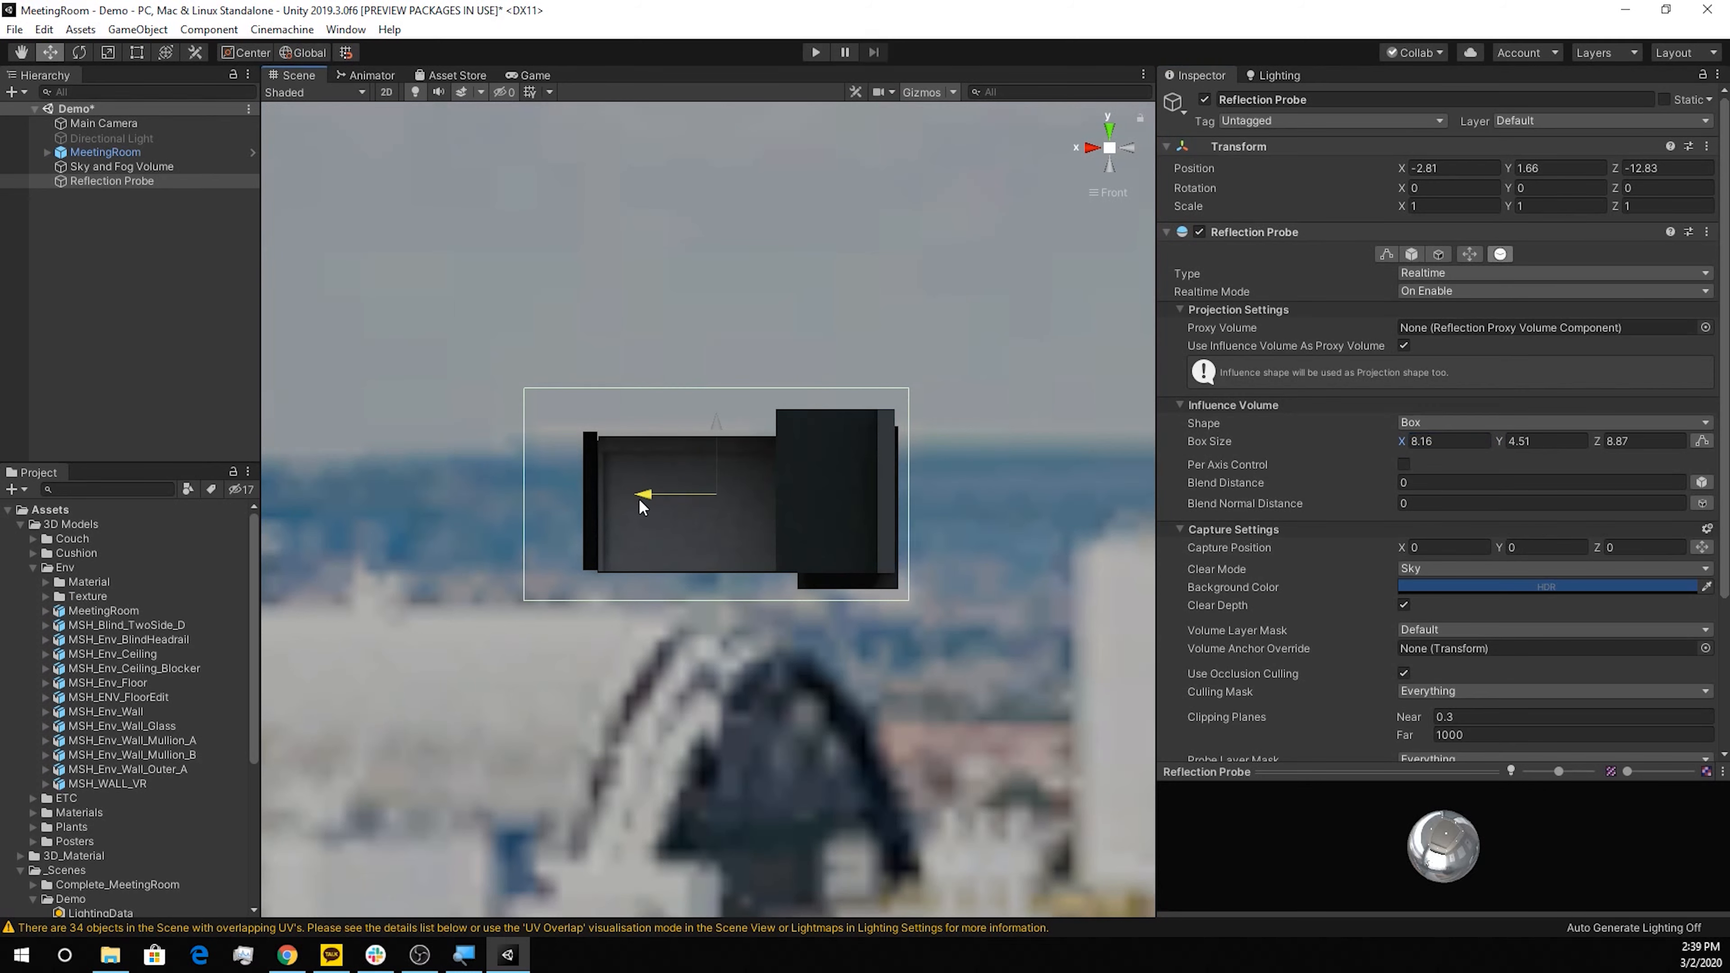
left_click_drag(633, 497, 644, 498)
Lower the probe to about Y 1.145 and offset its Capture Position to about X -0.1, Y 0.07, Z 0.12
scroll(778, 569, "up", 20)
left_click(1110, 148)
scroll(769, 491, "up", 5)
right_click_drag(923, 243, 1022, 273)
left_click_drag(1100, 313, 1073, 491)
left_click_drag(981, 603, 821, 618, "alt")
scroll(1530, 578, "down", 5)
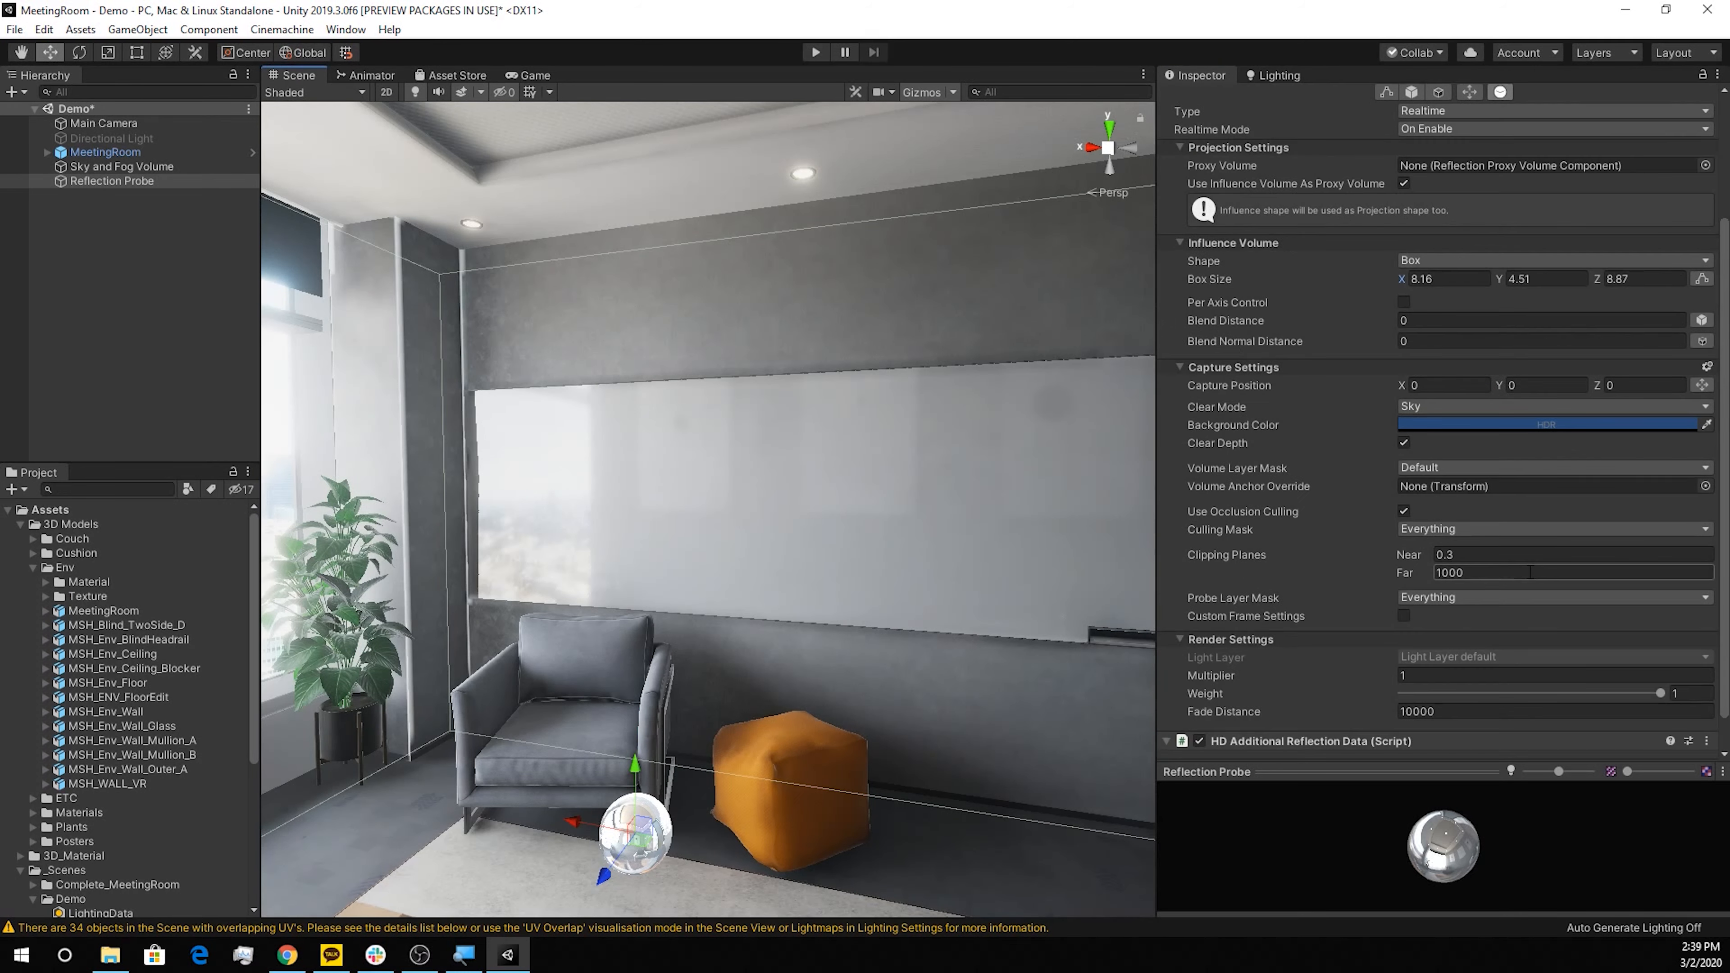
left_click(1414, 347)
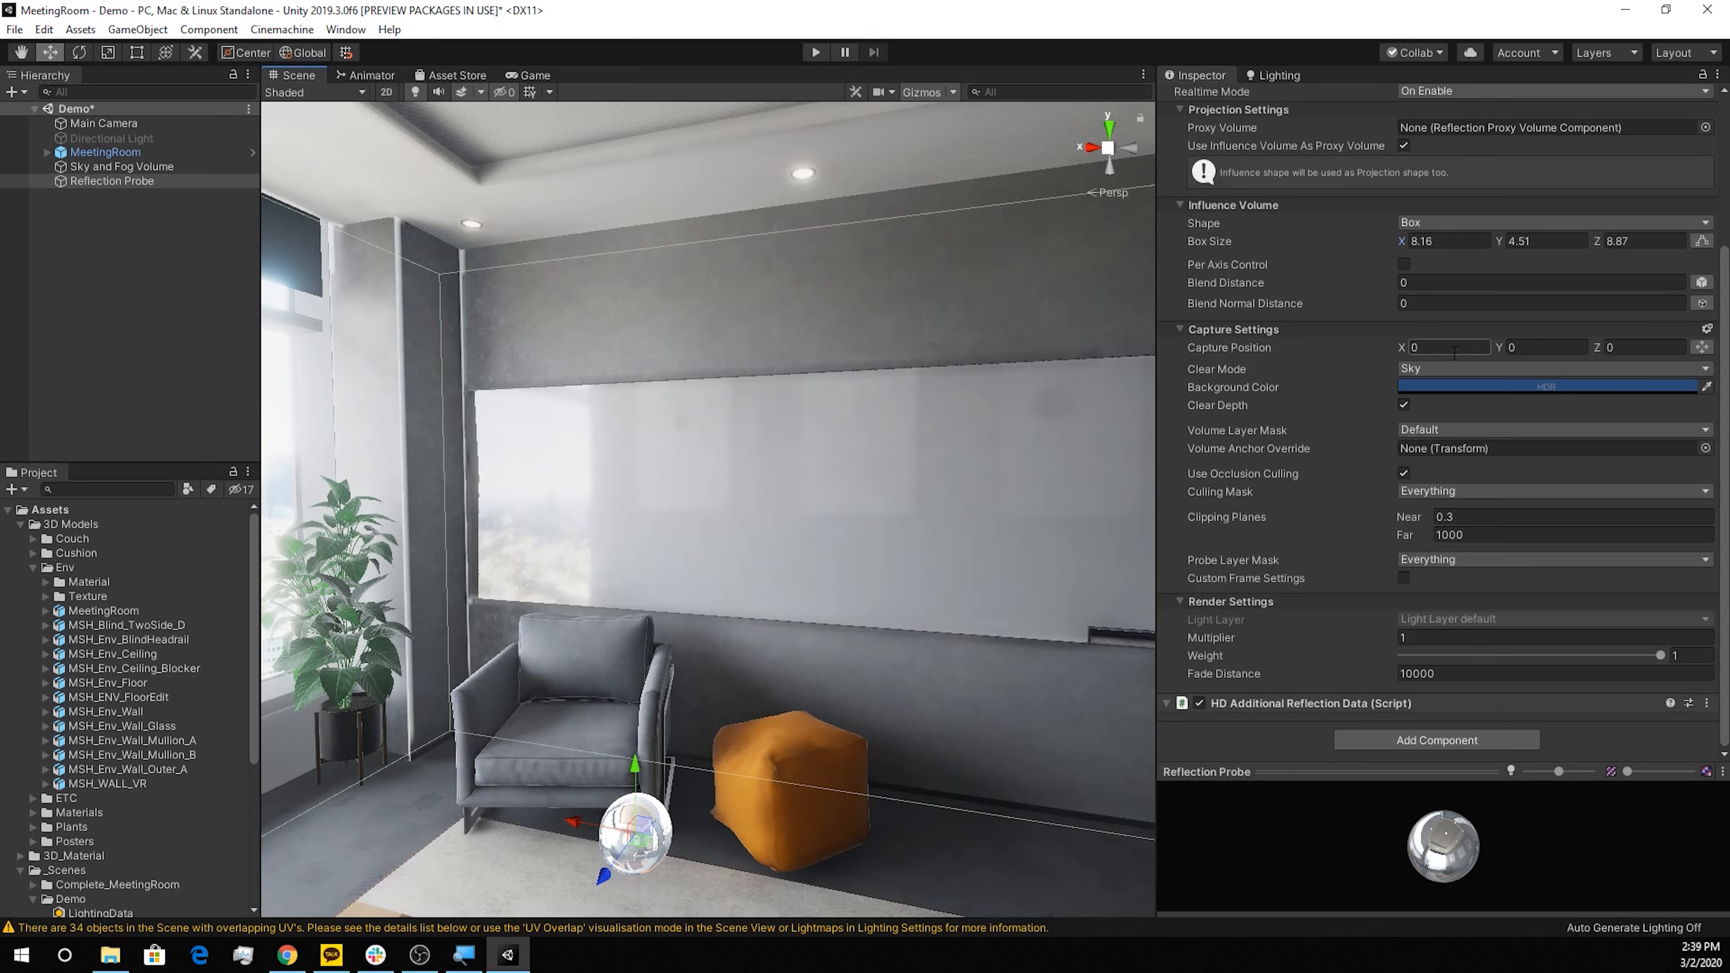
mouse_move(1403, 347)
left_mouse_down()
mouse_move(1432, 345)
mouse_move(1409, 354)
left_mouse_up()
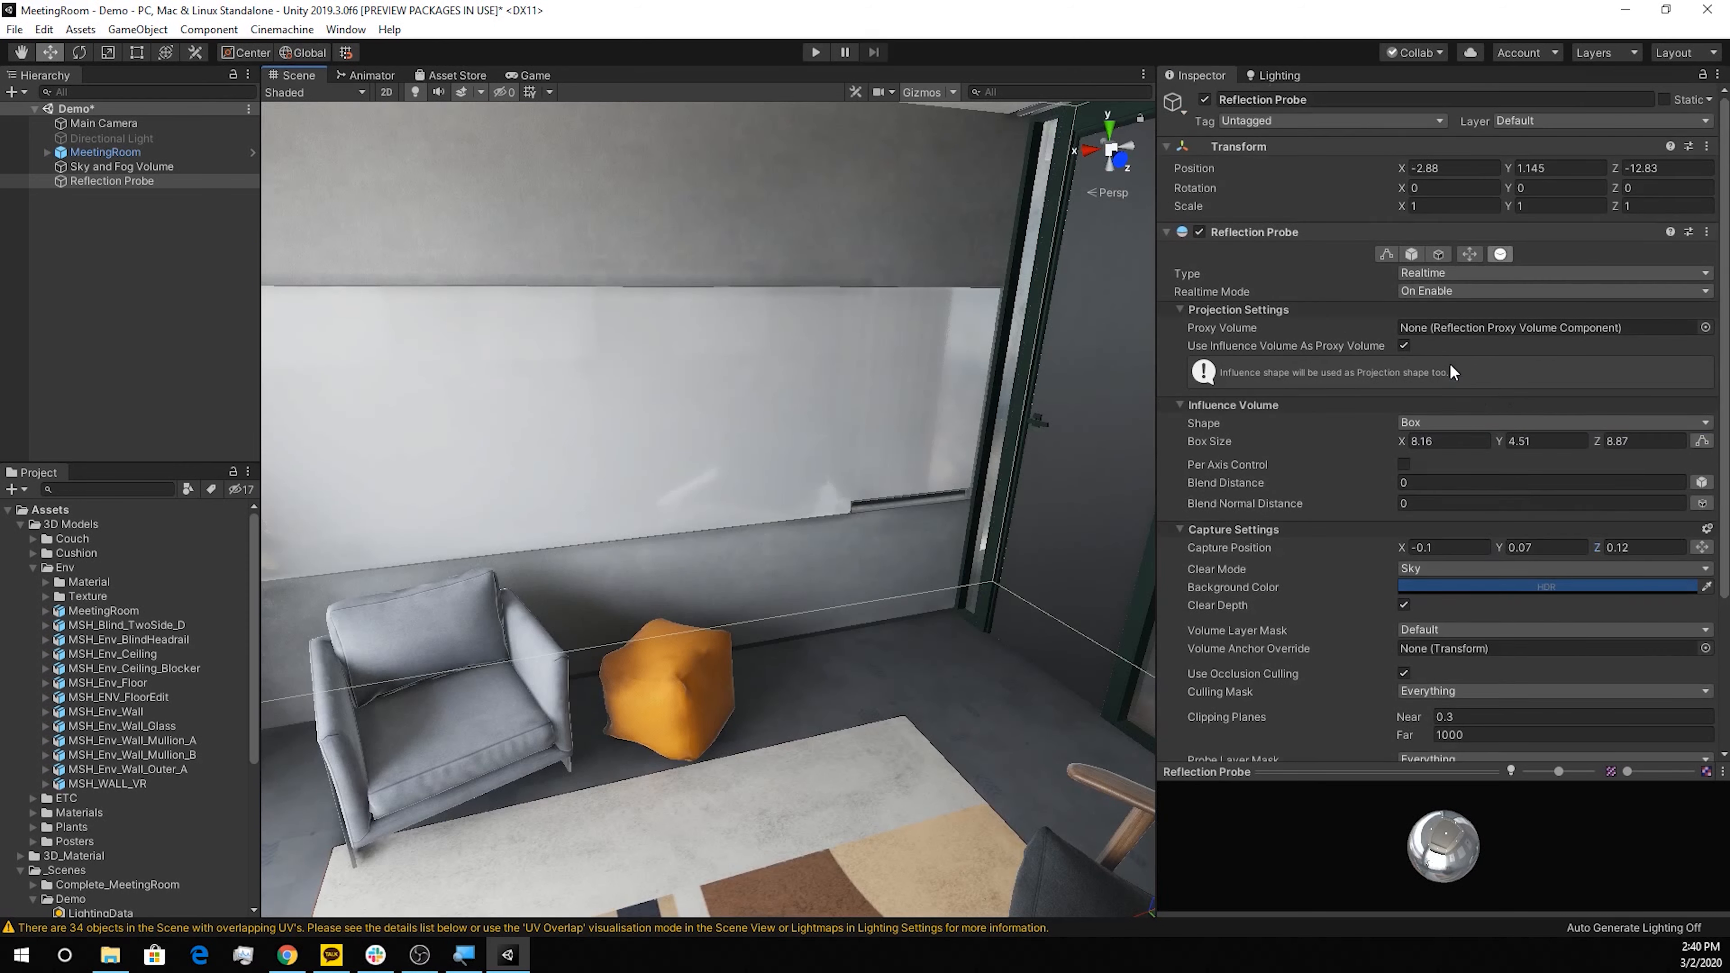
Set the Reflection Probe's type to Baked, then check the whiteboard's reflections and the available bake options
left_click(1438, 272)
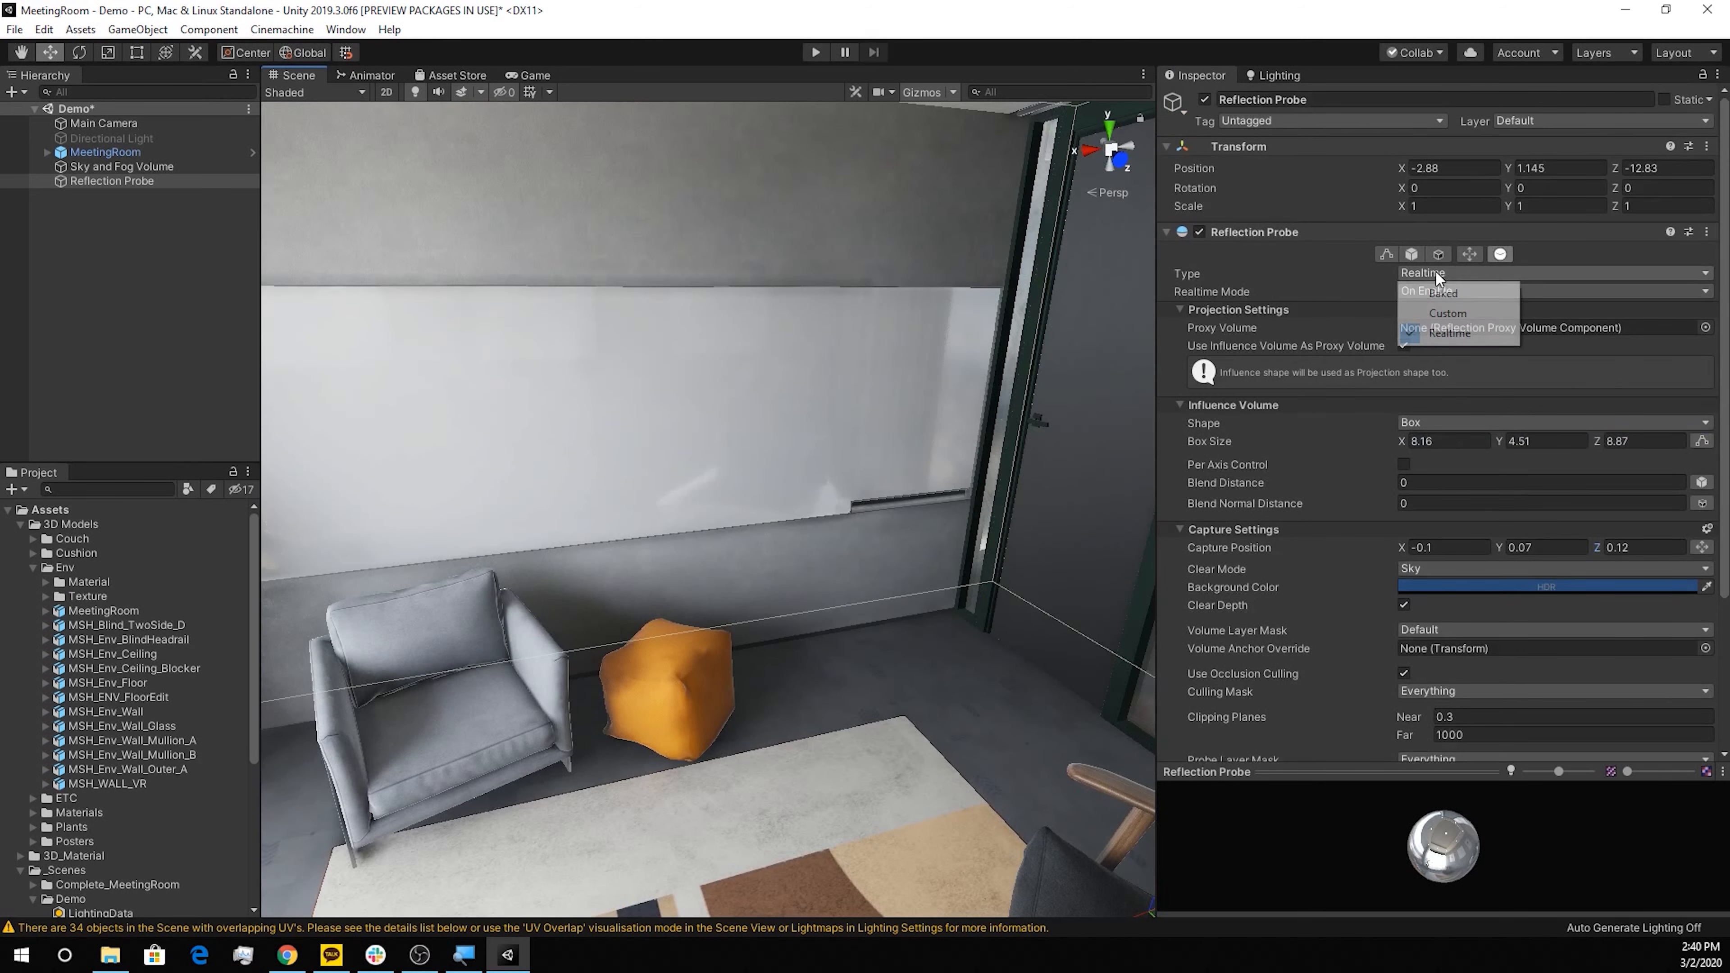
left_click(1445, 297)
scroll(1376, 458, "down", 3)
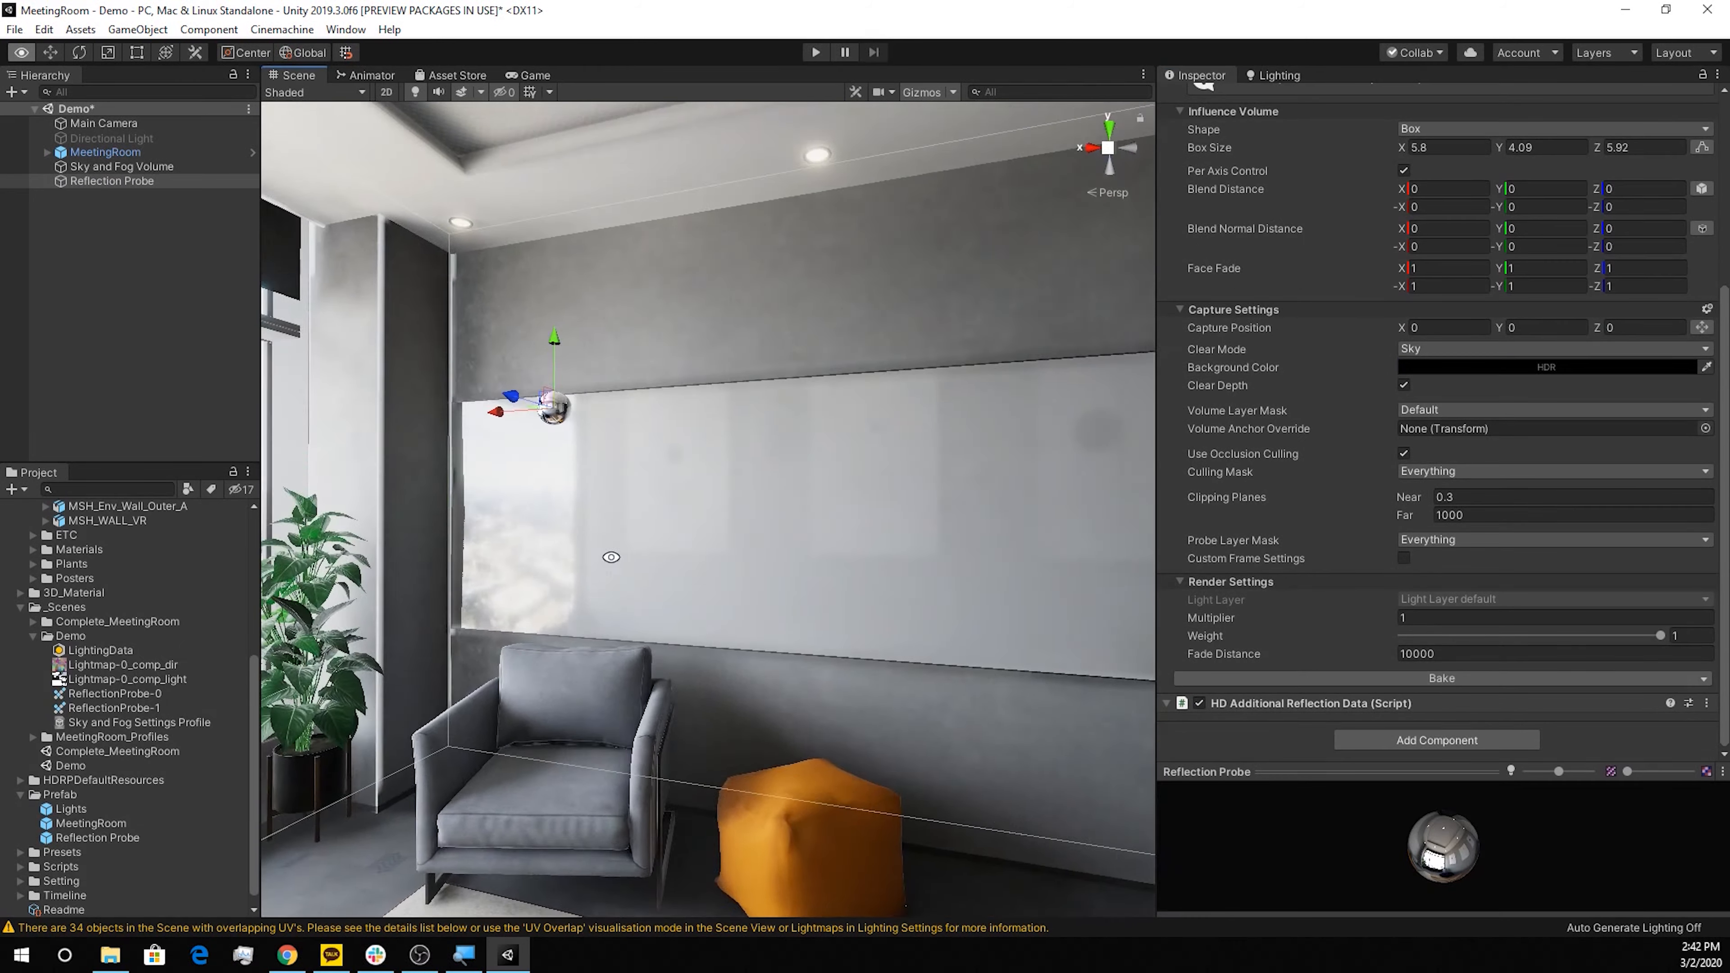
left_click_drag(611, 558, 857, 604, "alt")
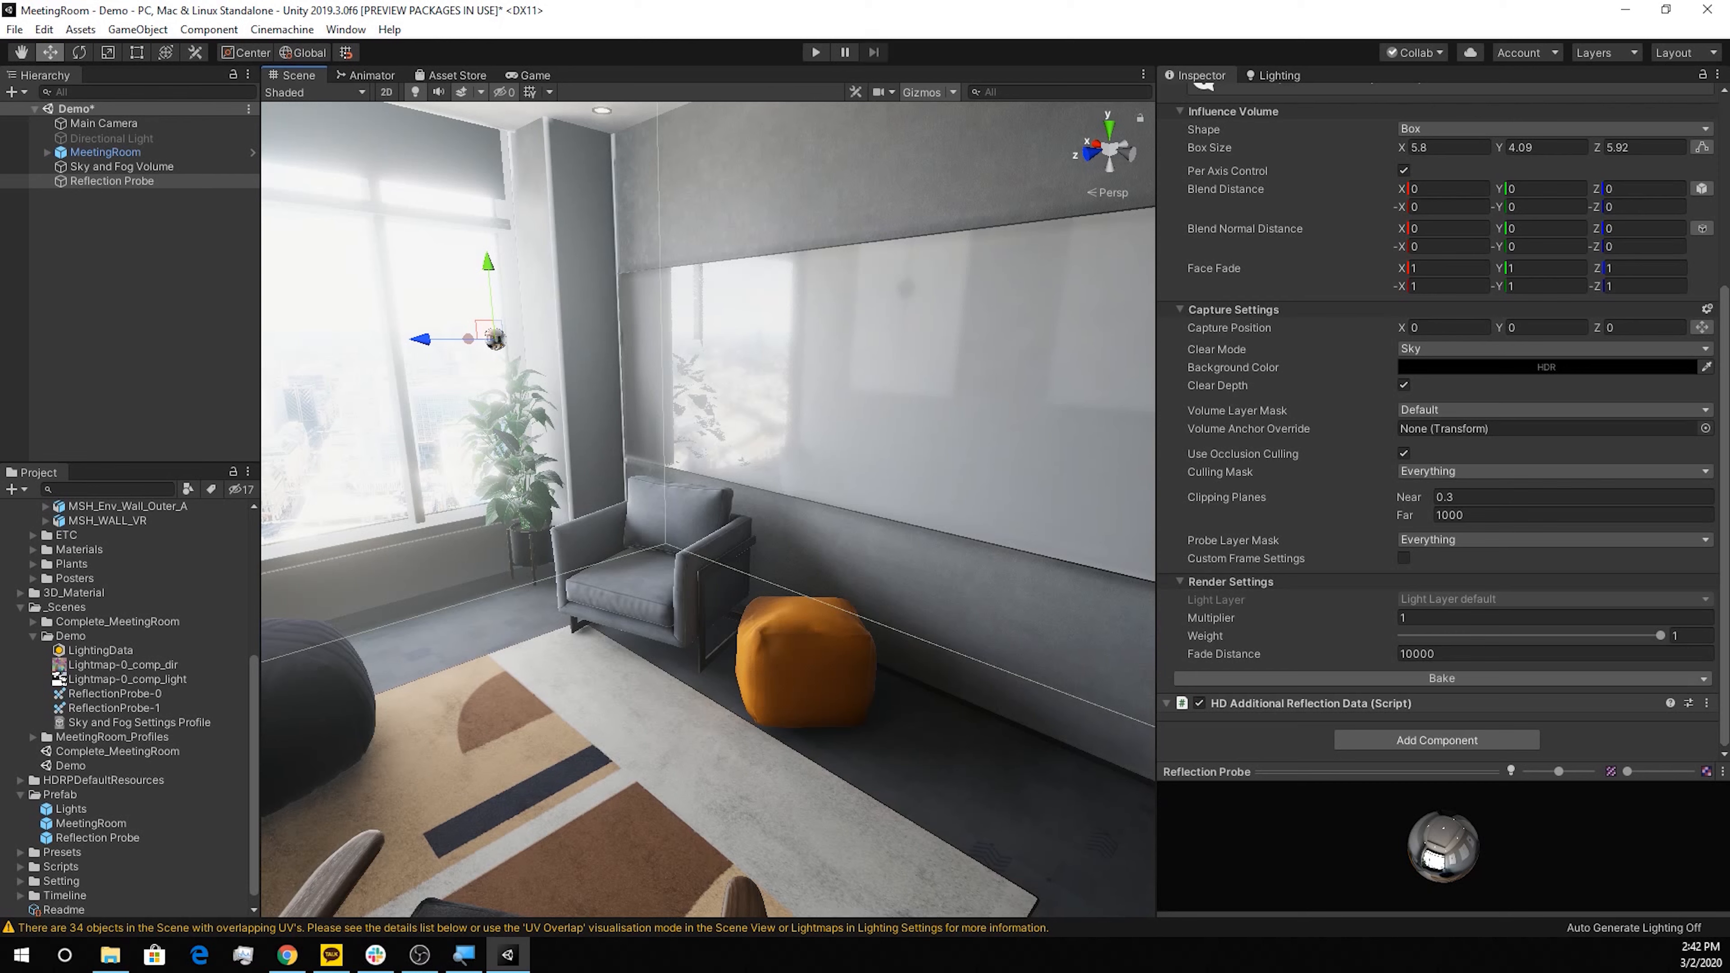
left_click(1700, 678)
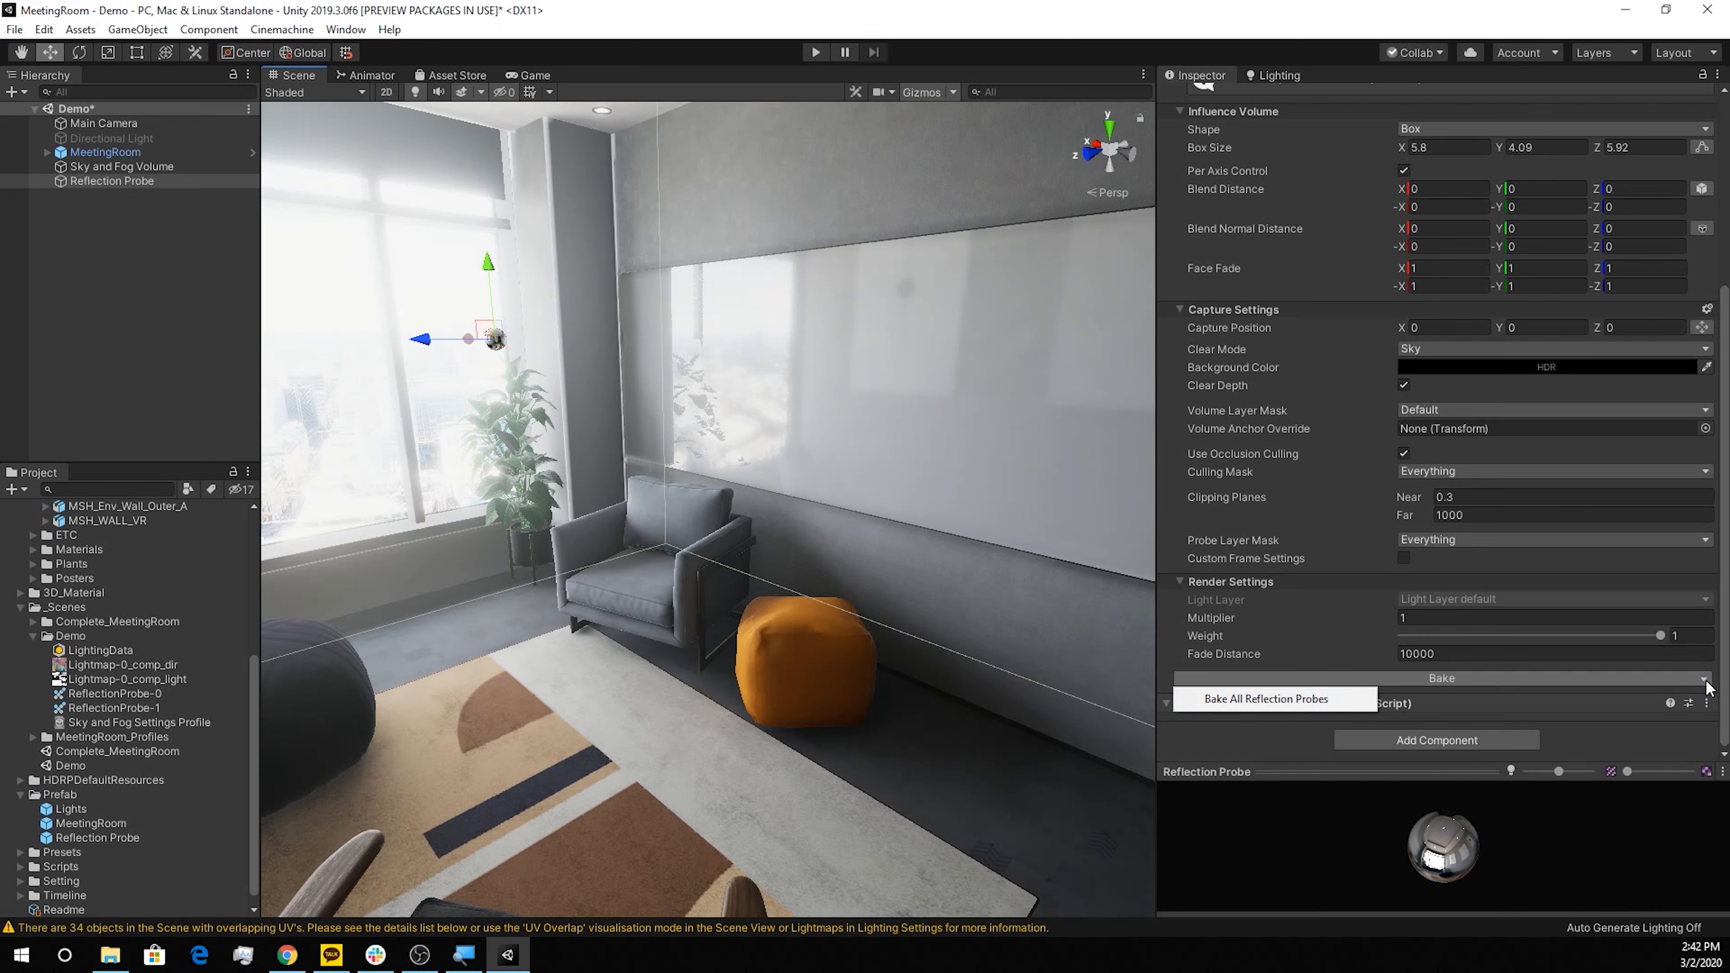
left_click(812, 639)
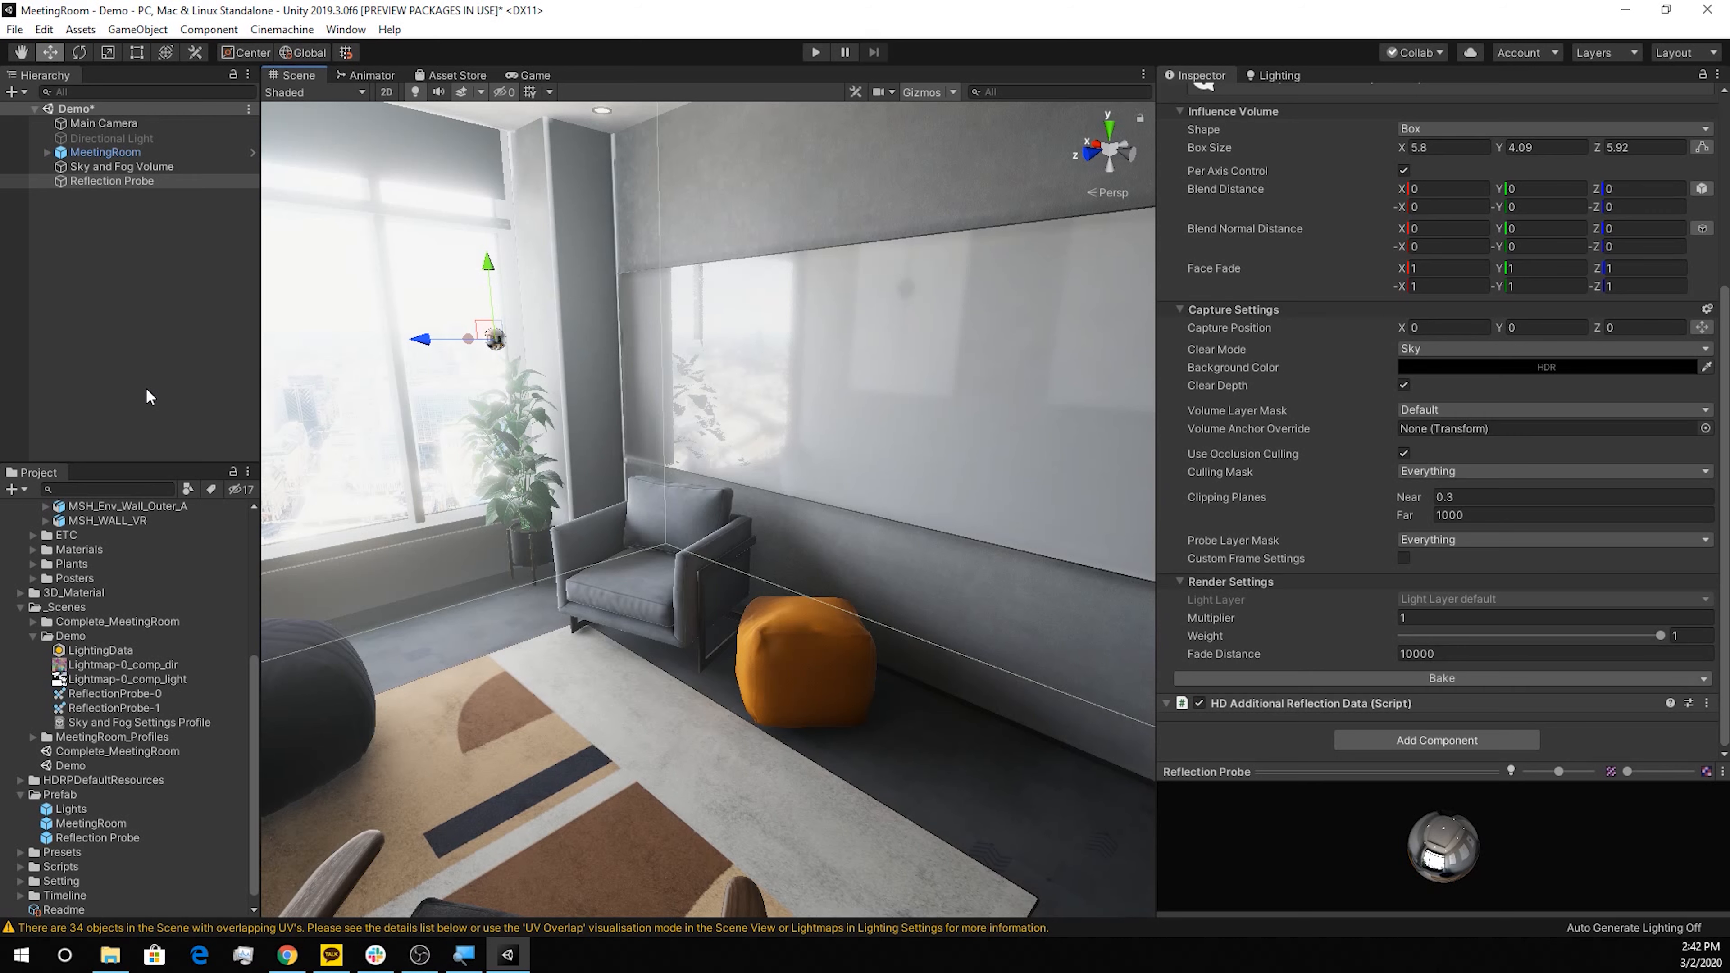
Add a Screen Space Reflection override to the Sky and Fog Volume
left_click(117, 167)
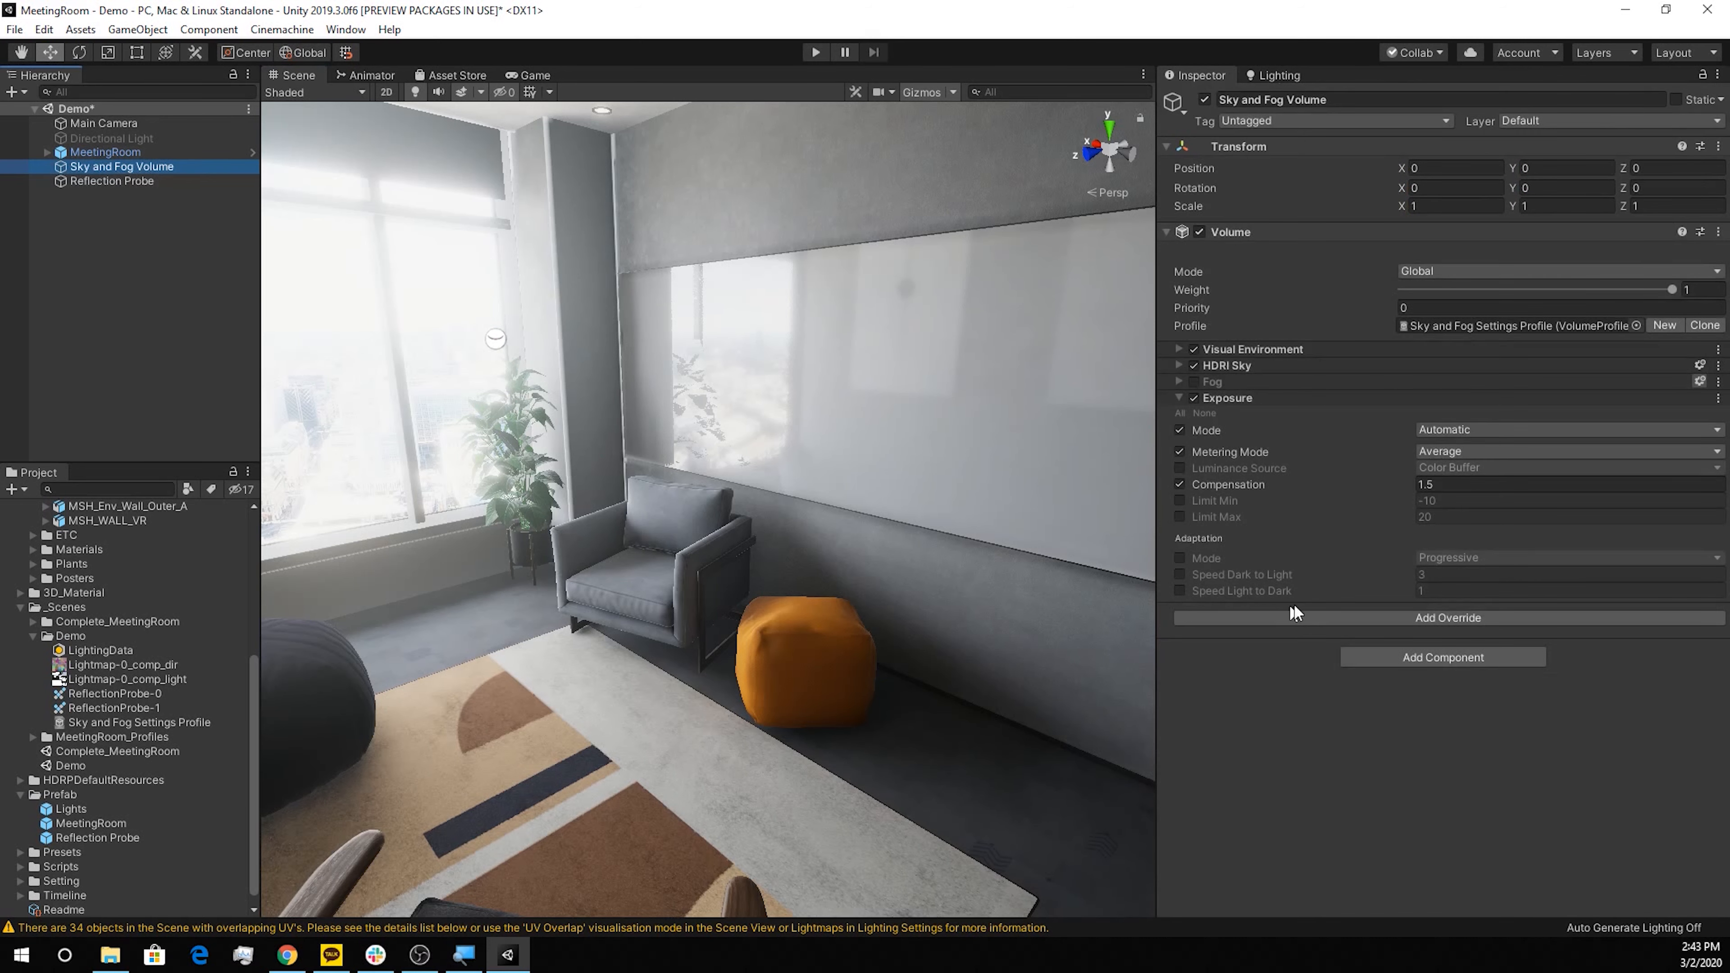
left_click(1315, 618)
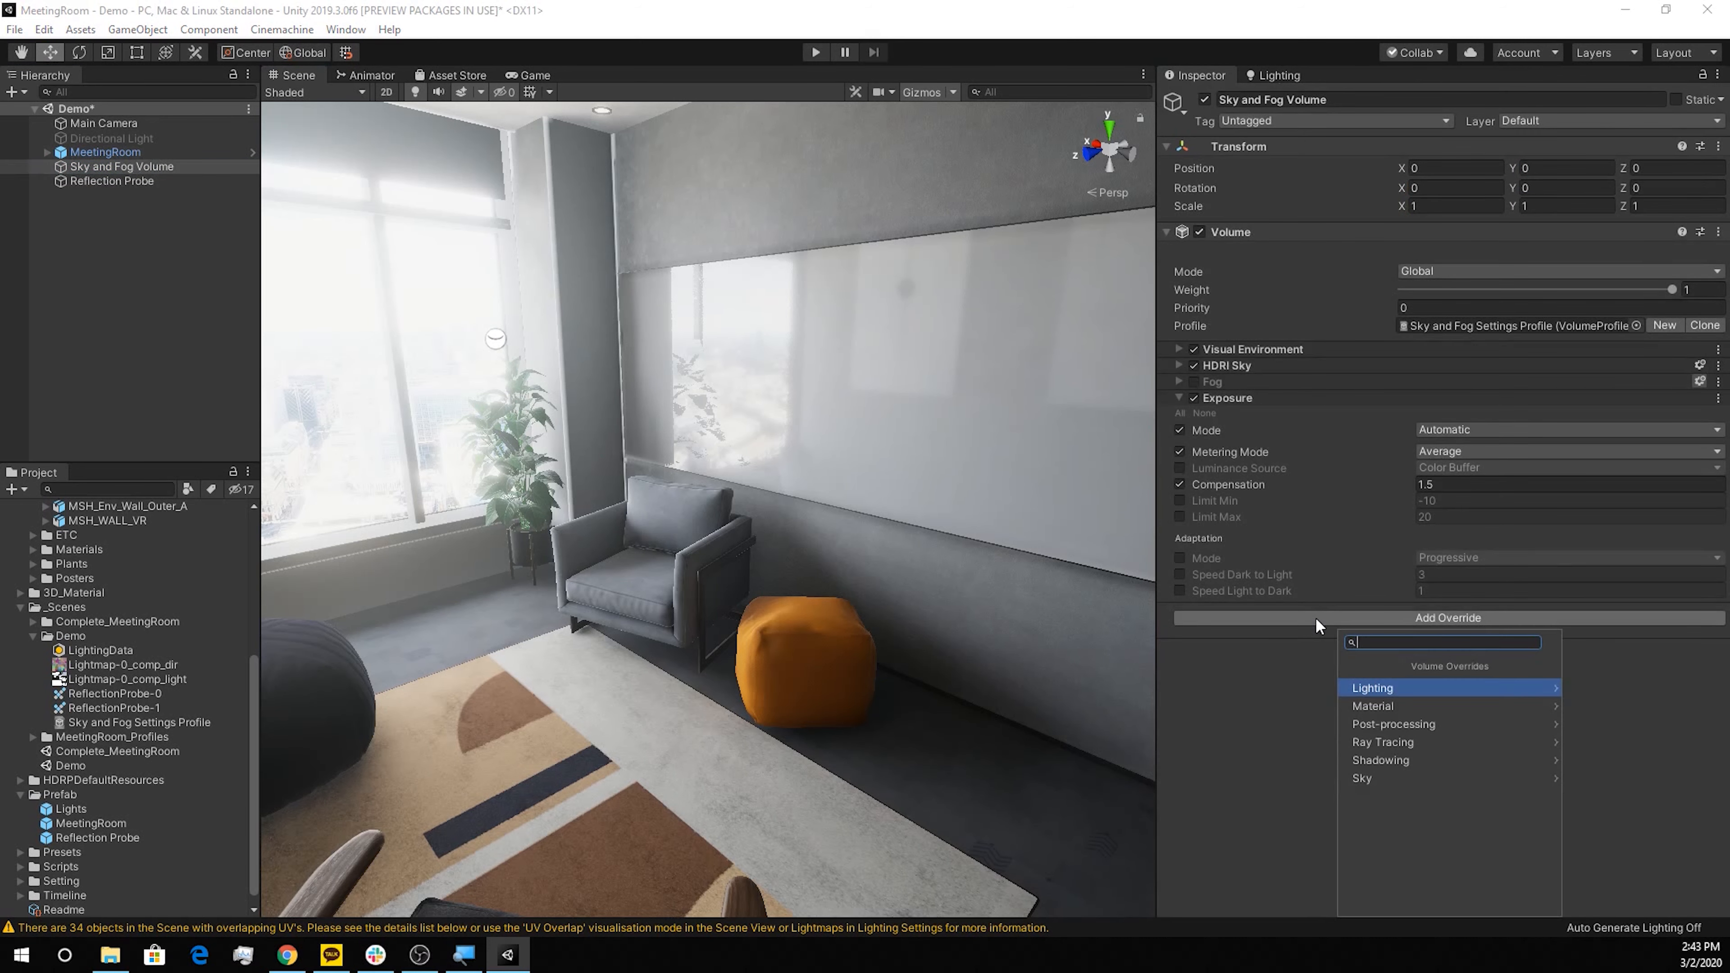
type("sc")
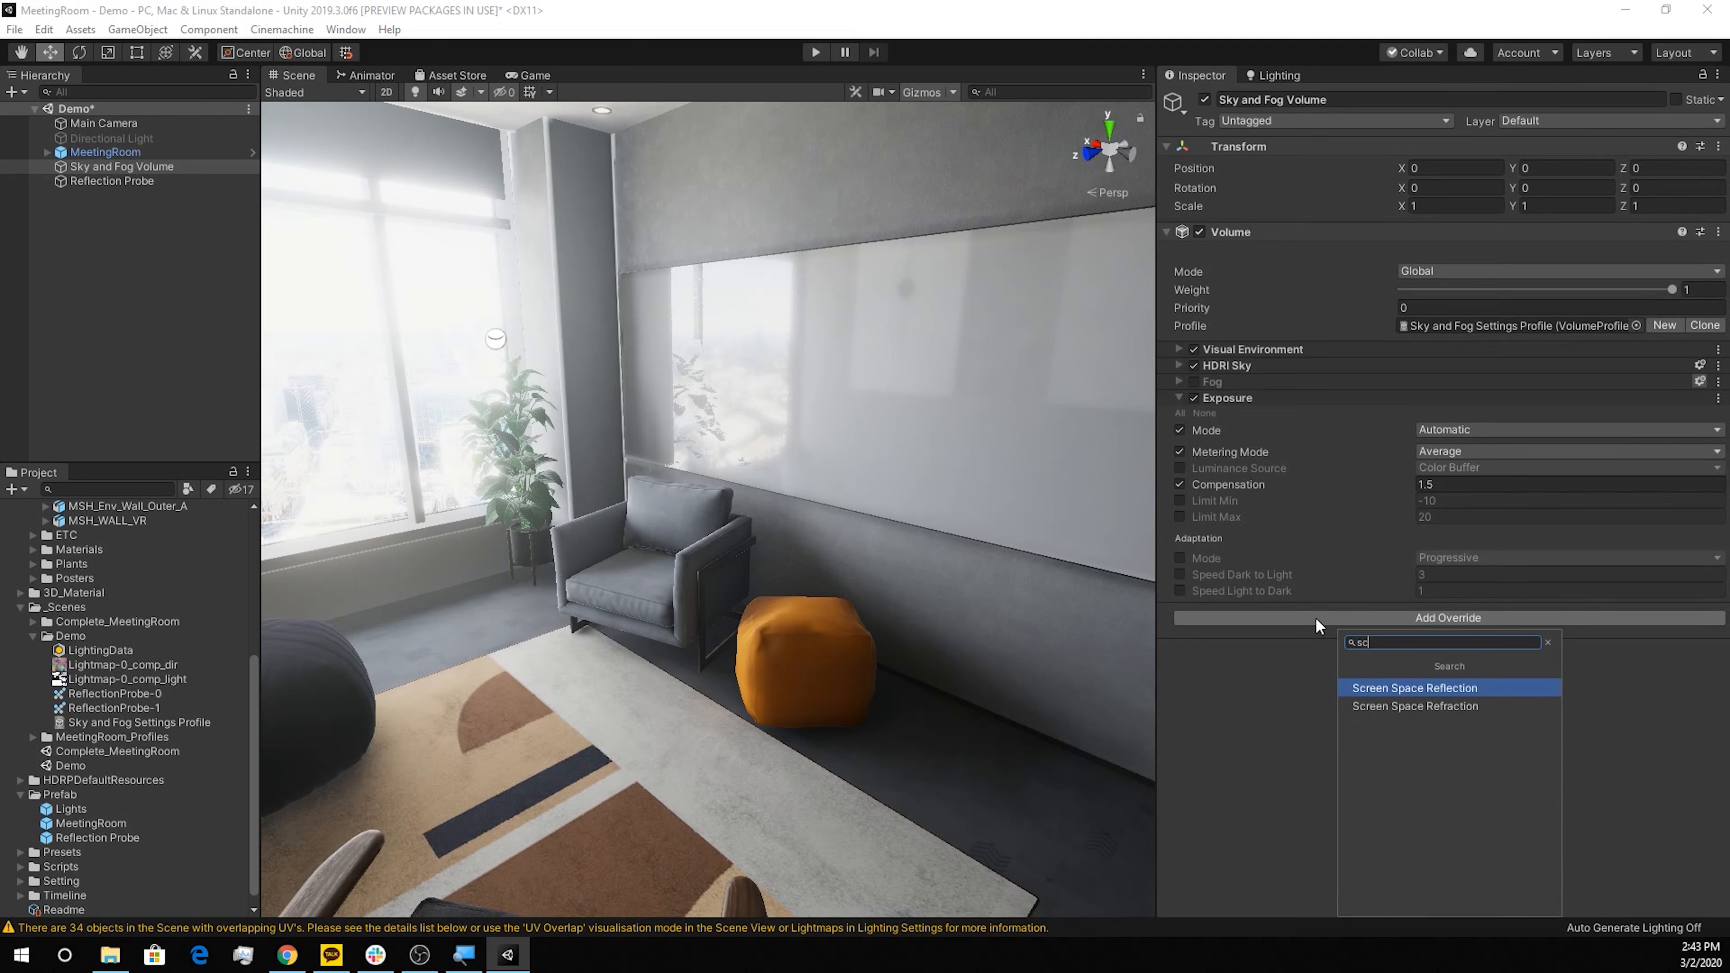
left_click(1406, 690)
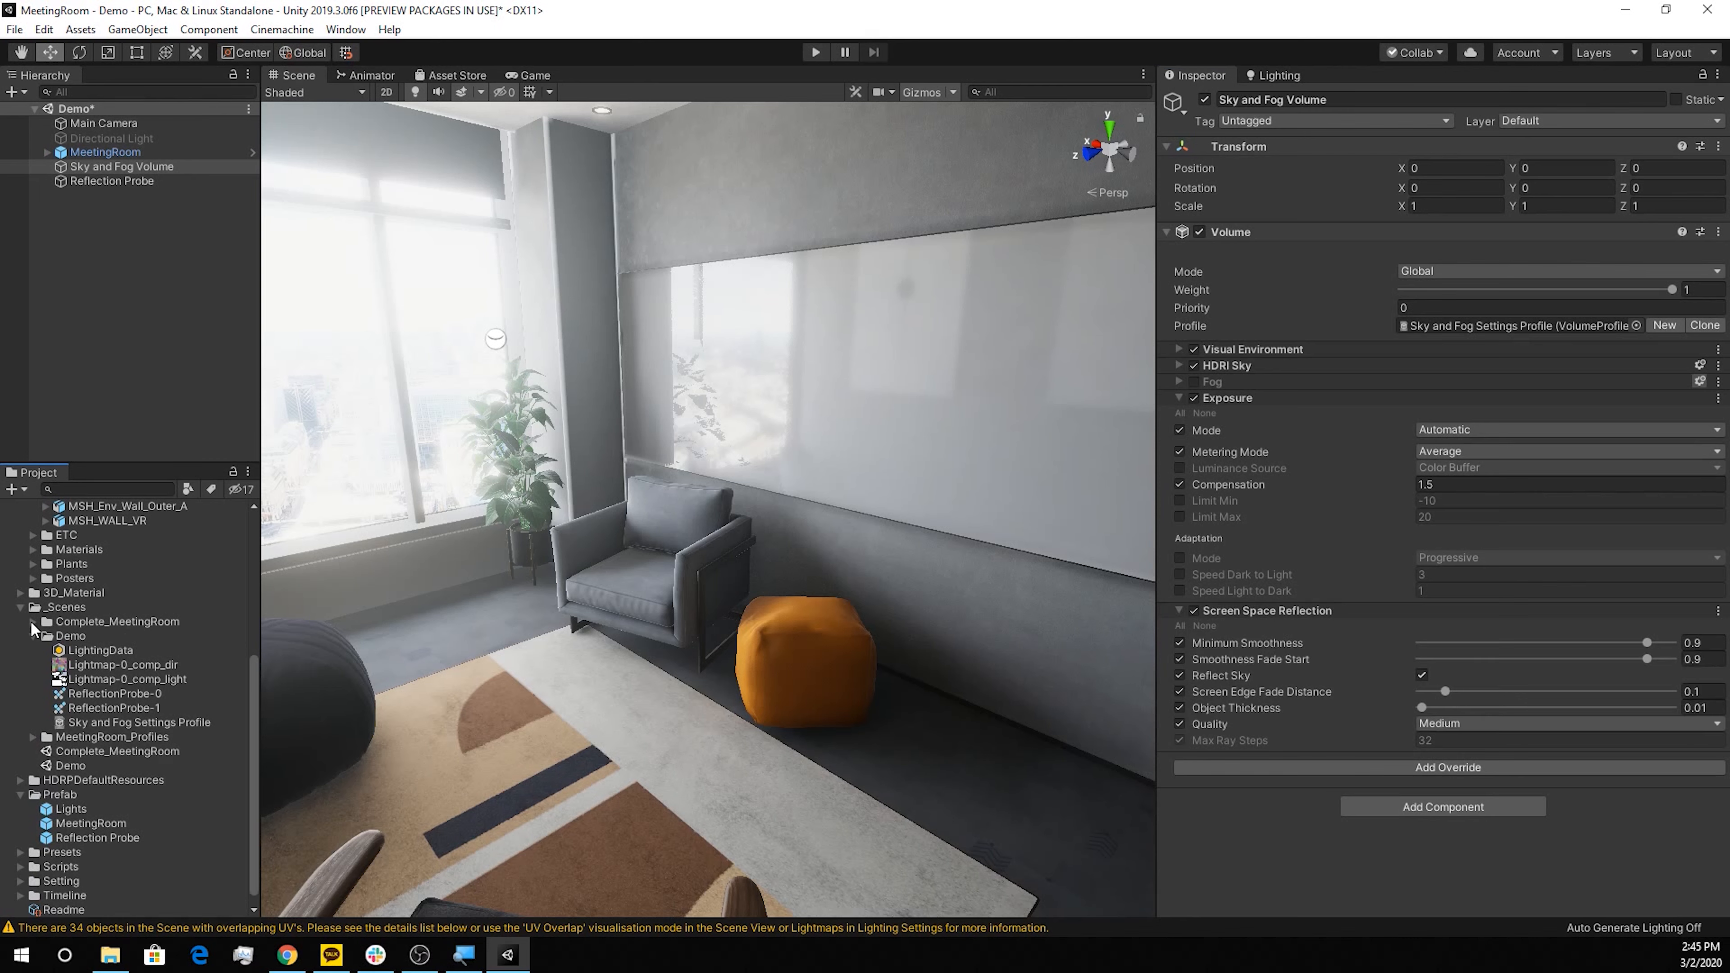
Disable Screen Space Reflection in the HDRPAssets settings under Setting/Complete and check the override on the Sky and Fog Volume
left_click(21, 883)
scroll(22, 886, "down", 3)
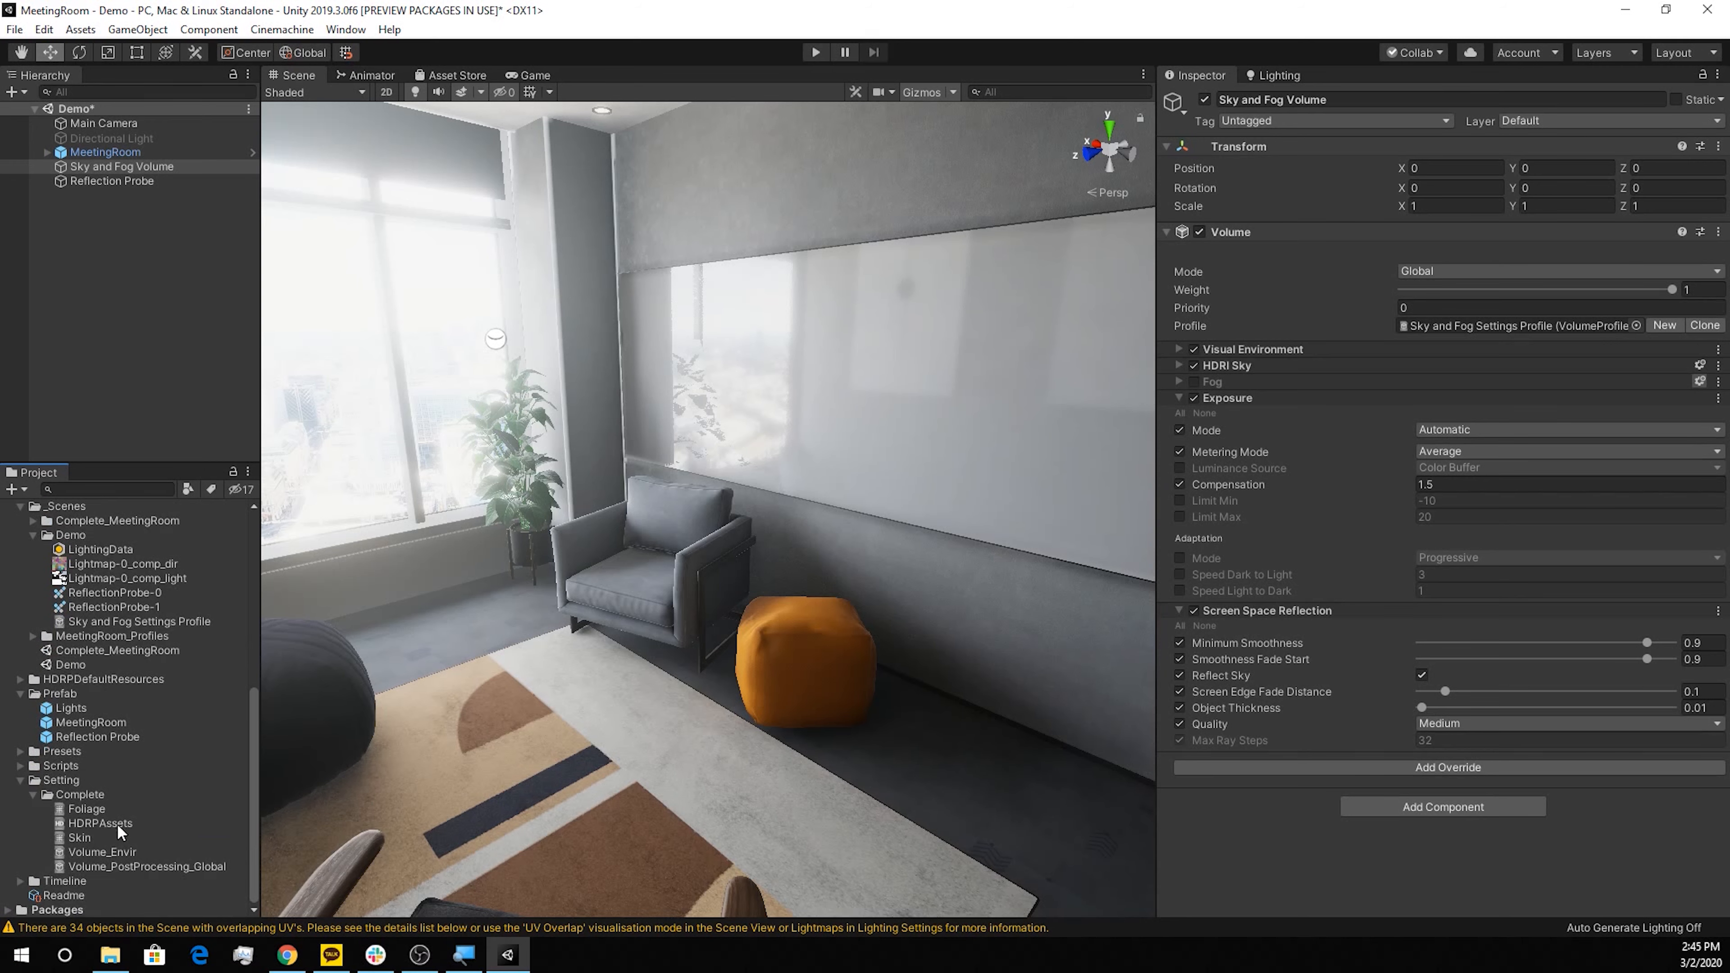
left_click(118, 825)
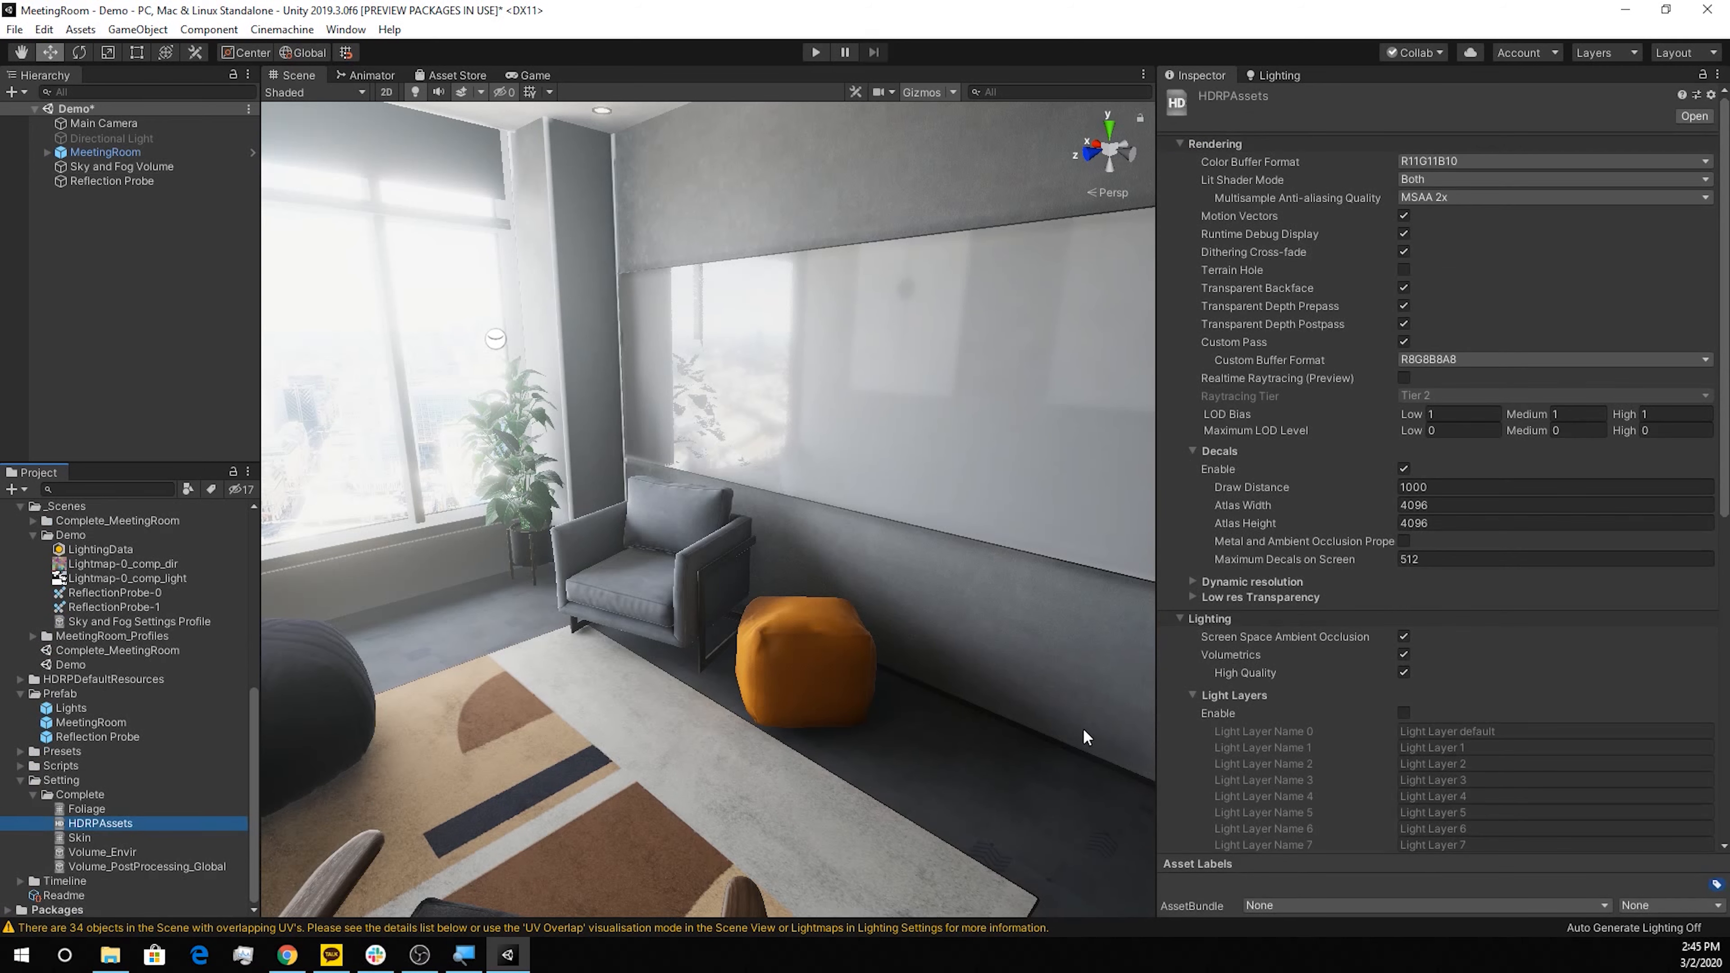
scroll(1356, 606, "down", 10)
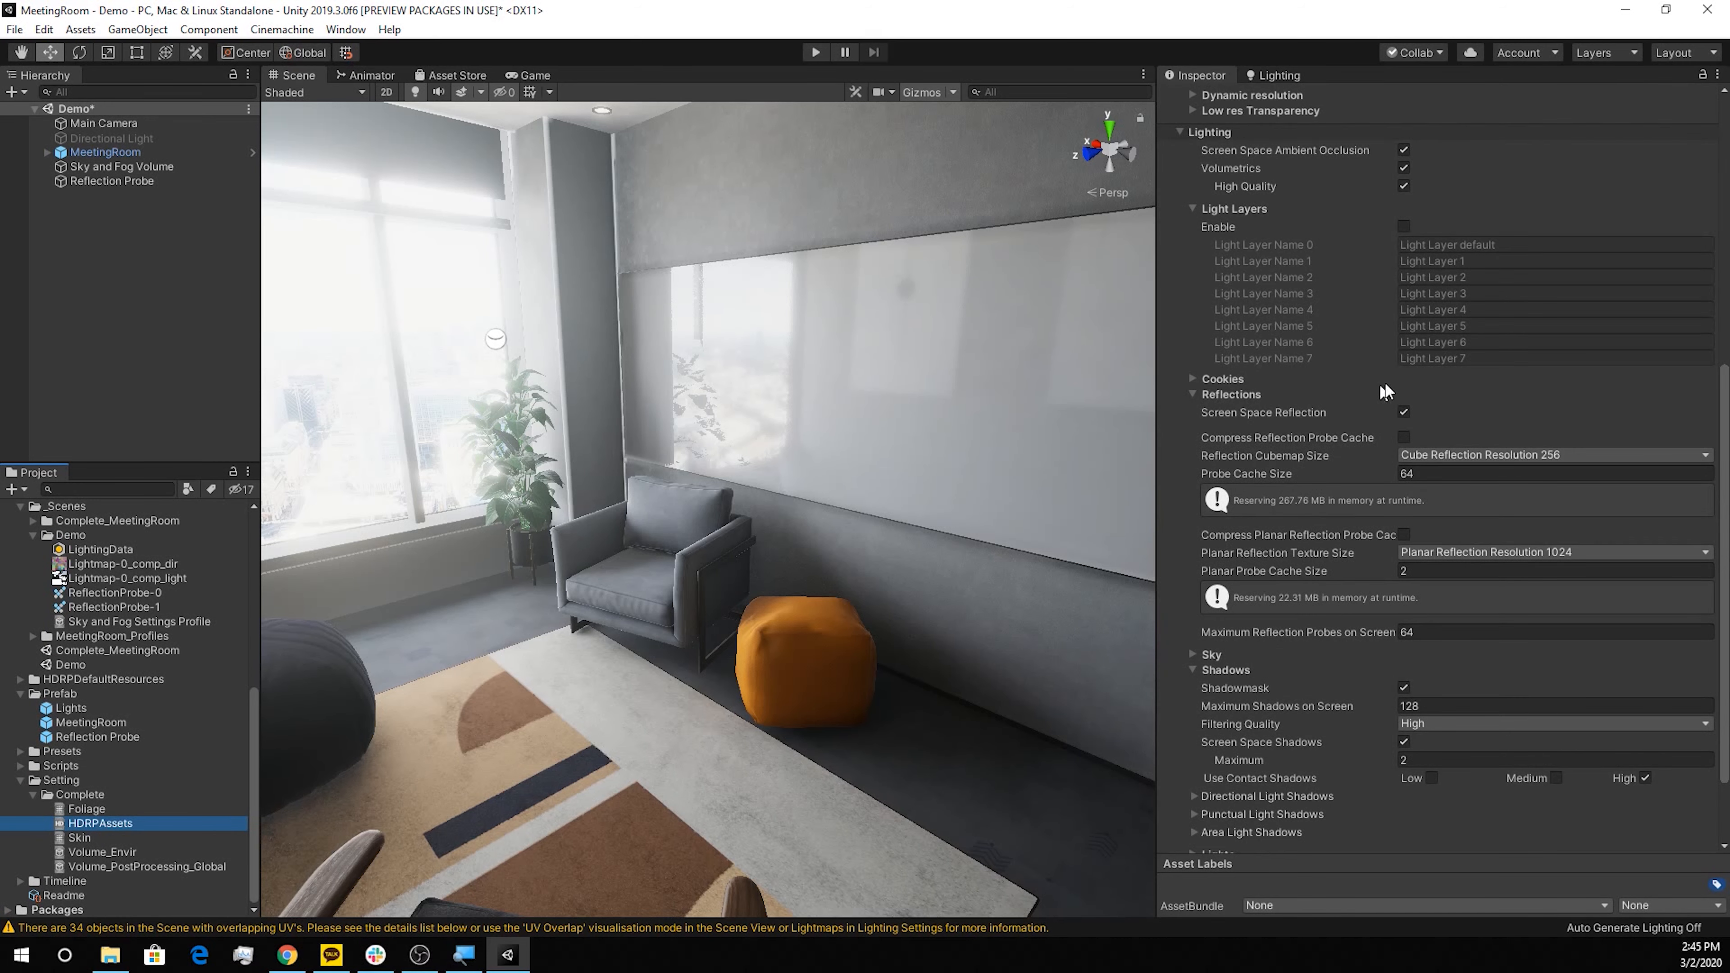
left_click(1403, 413)
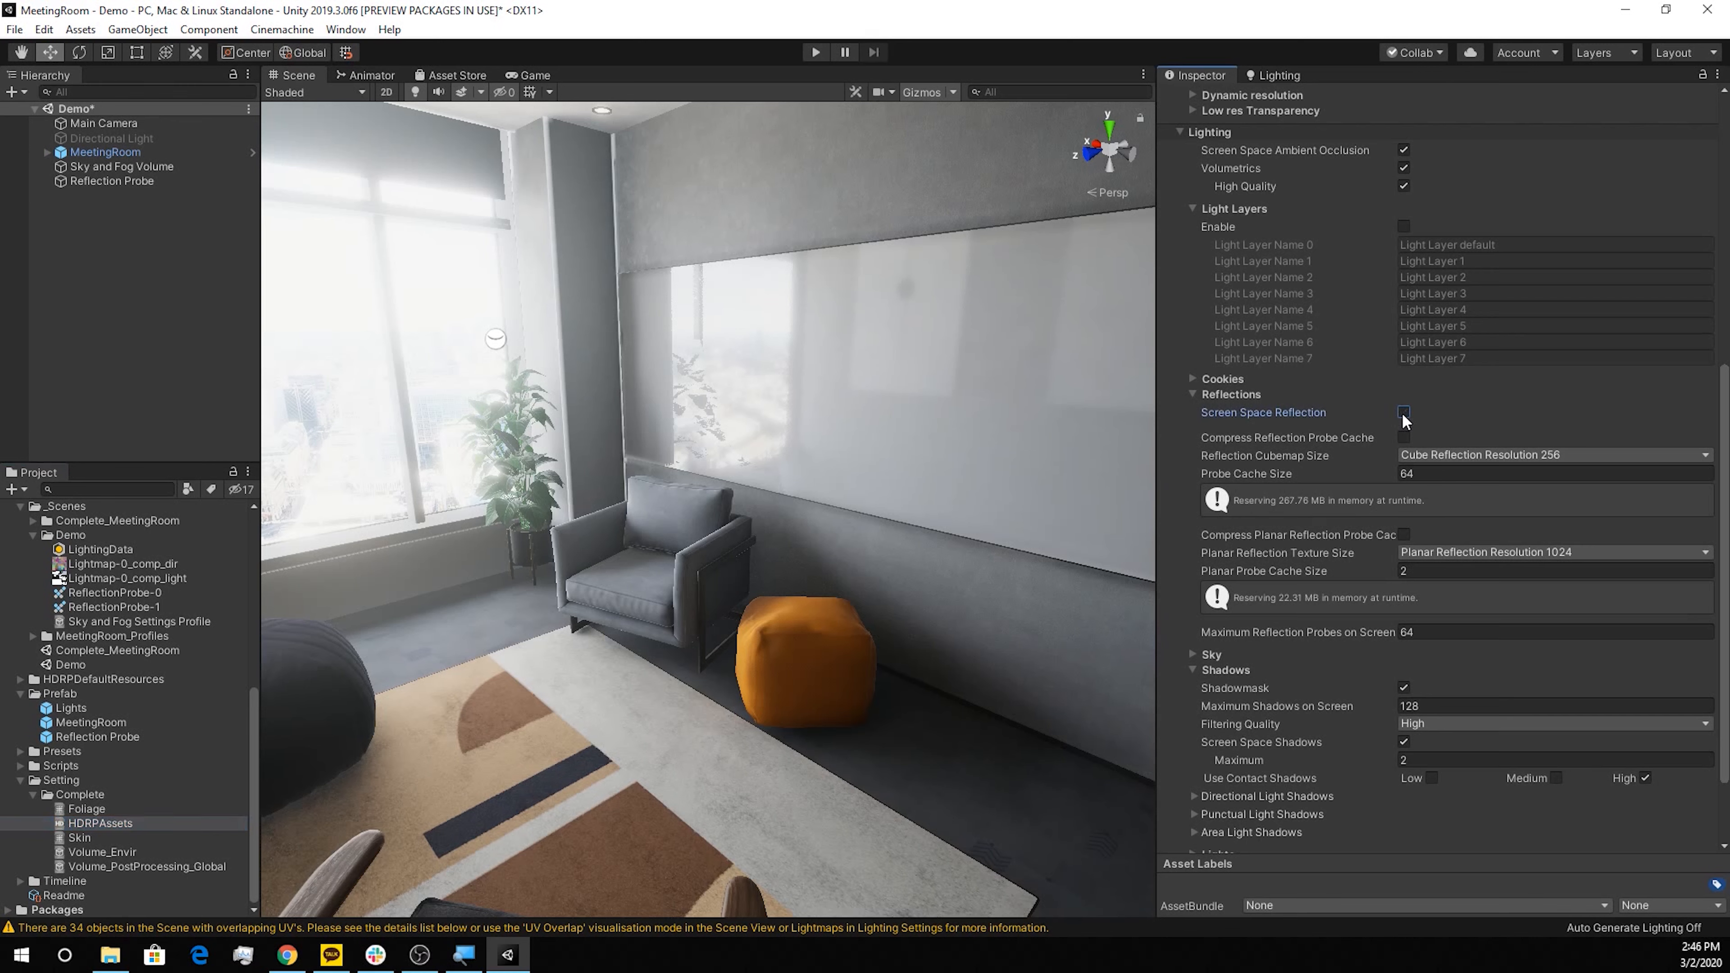
left_click(108, 168)
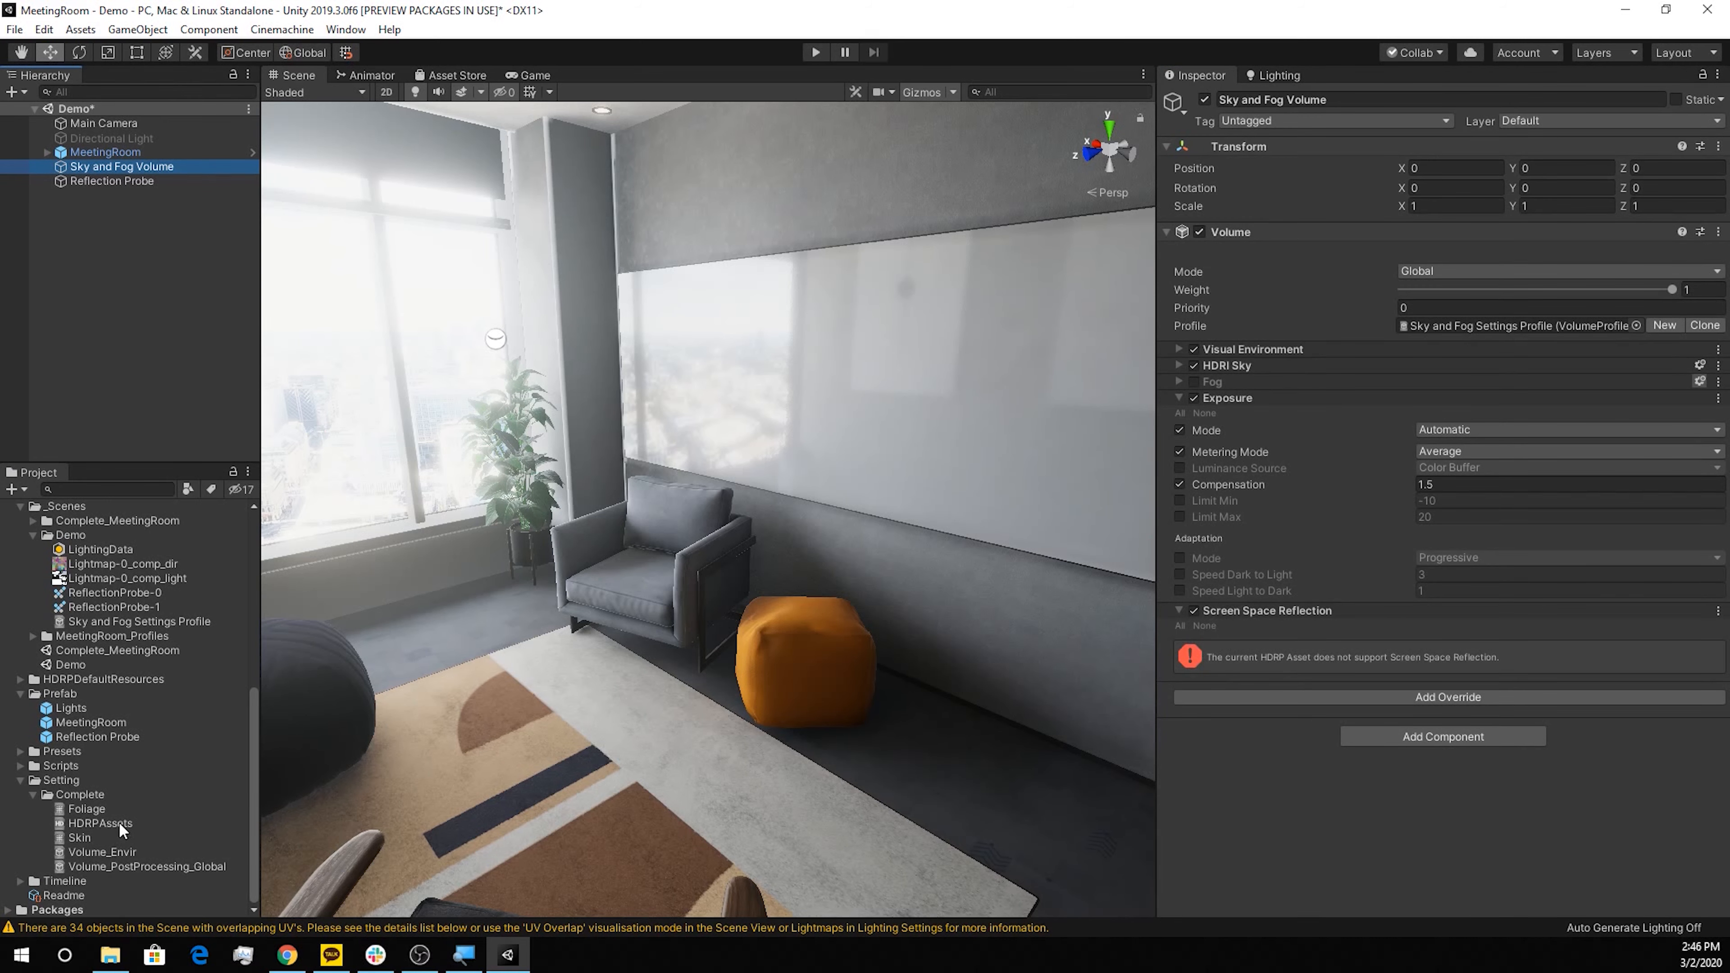
Re-enable Screen Space Reflection in the Reflections settings of HDRPAssets
left_click(102, 823)
scroll(1415, 637, "down", 10)
left_click(1404, 575)
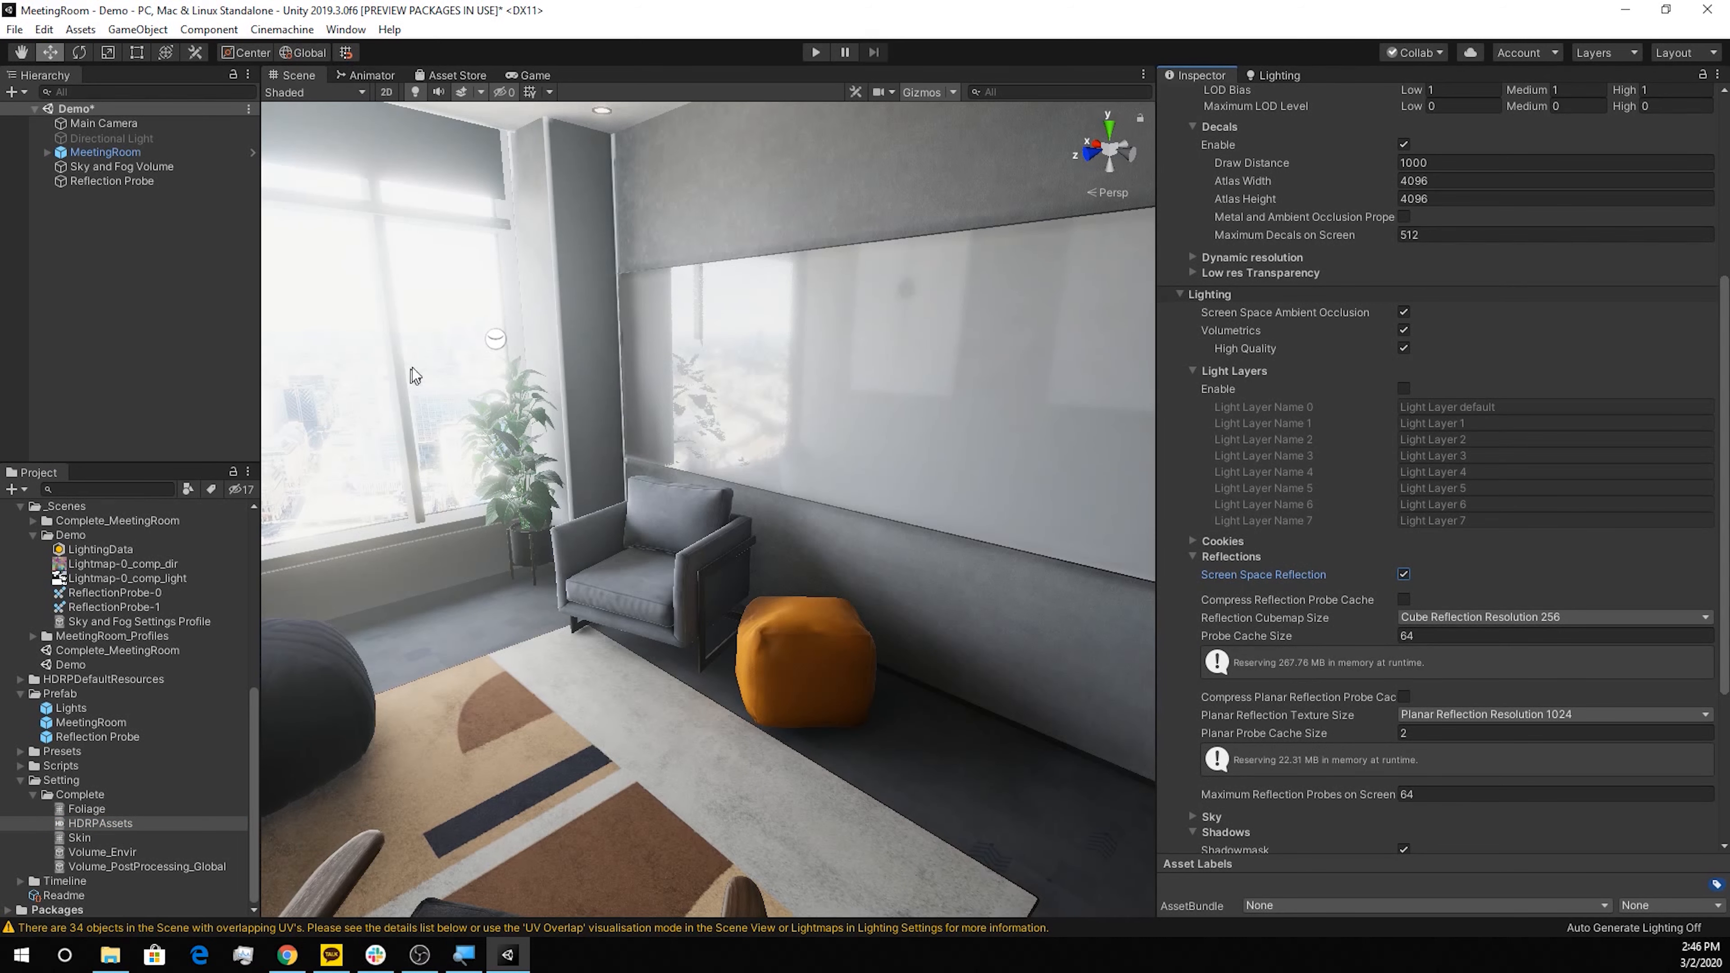
Raise the Screen Space Reflection override's Minimum Smoothness to 1 on the Sky and Fog Volume
left_click(121, 166)
left_click_drag(1653, 644, 1704, 646)
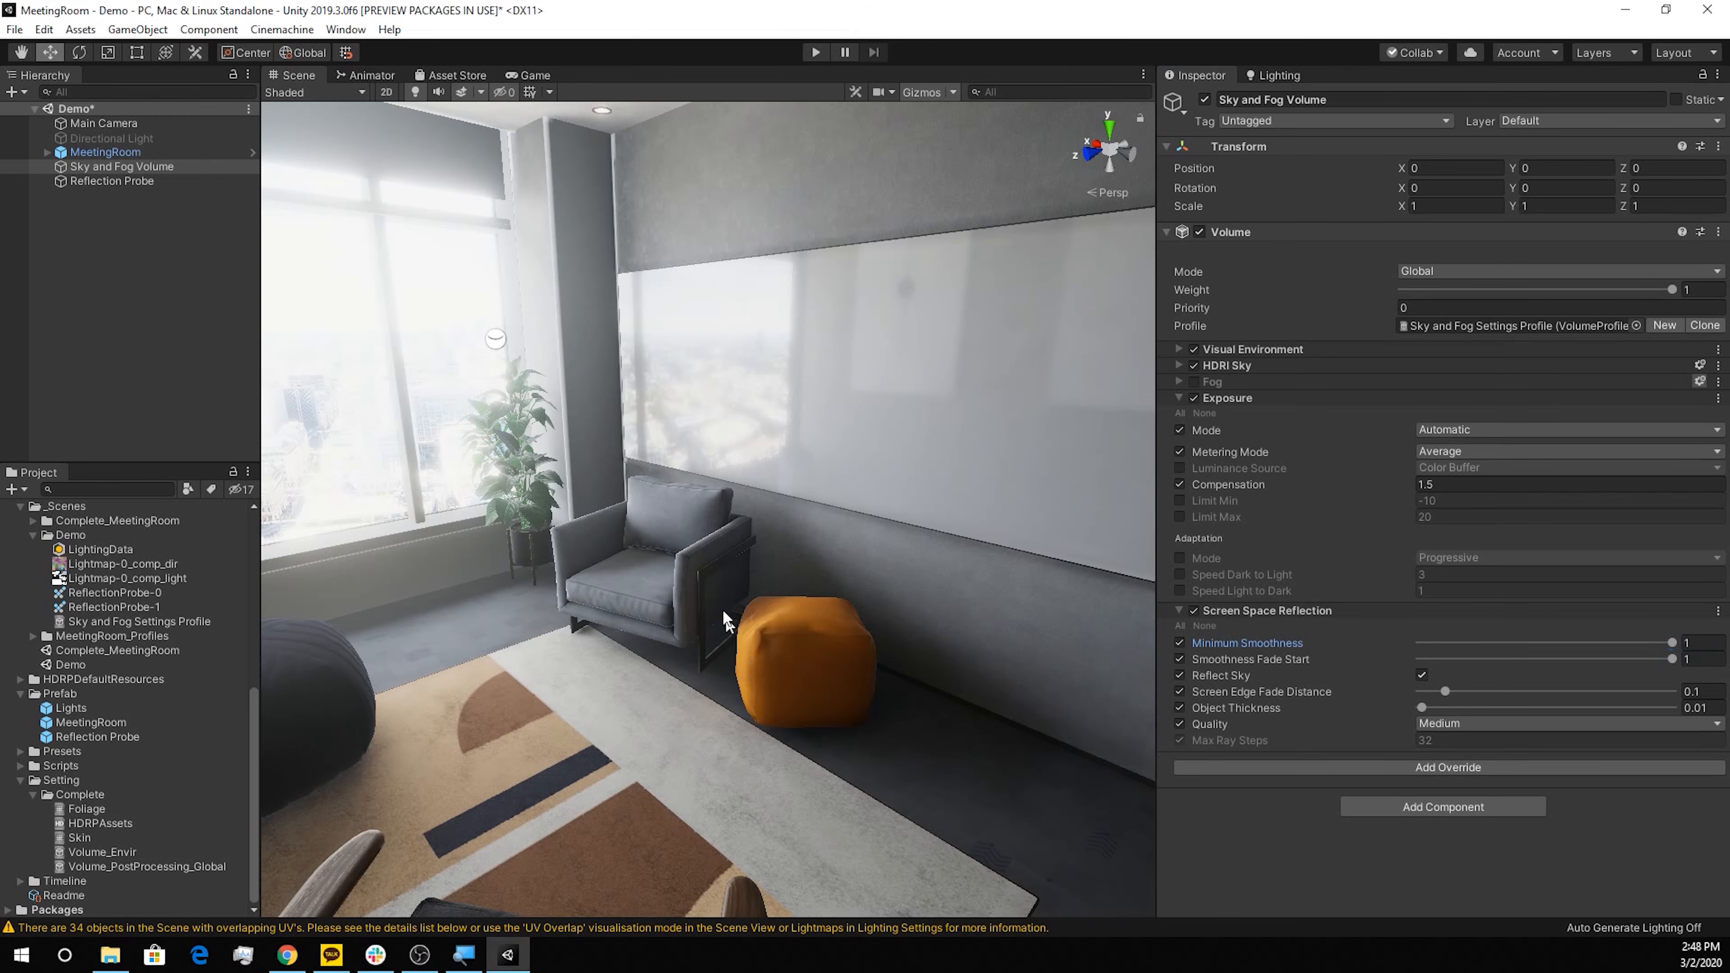
Add a Spotlight to the scene near the meeting room ceiling and set its light mode to Mixed
left_click(700, 547)
left_click_drag(684, 707, 643, 511, "alt")
middle_click_drag(642, 521, 654, 776)
scroll(654, 775, "up", 3)
left_click_drag(655, 775, 515, 680, "alt")
scroll(515, 683, "down", 2)
middle_click_drag(537, 697, 599, 821)
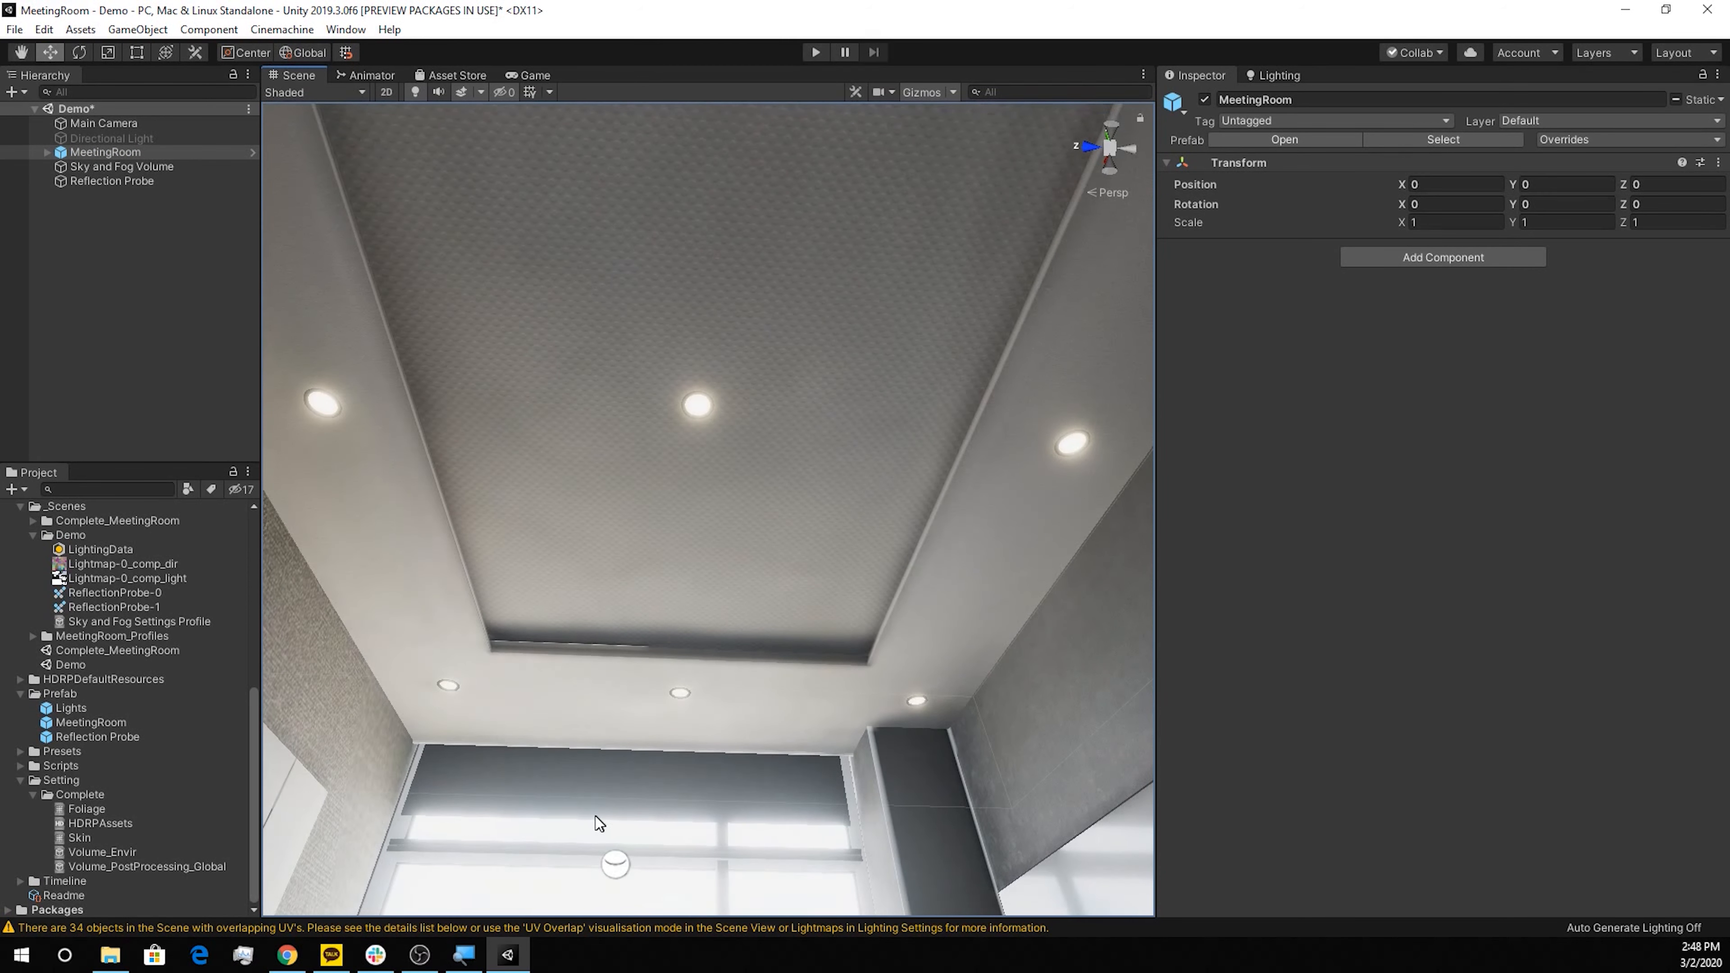
scroll(599, 820, "down", 2)
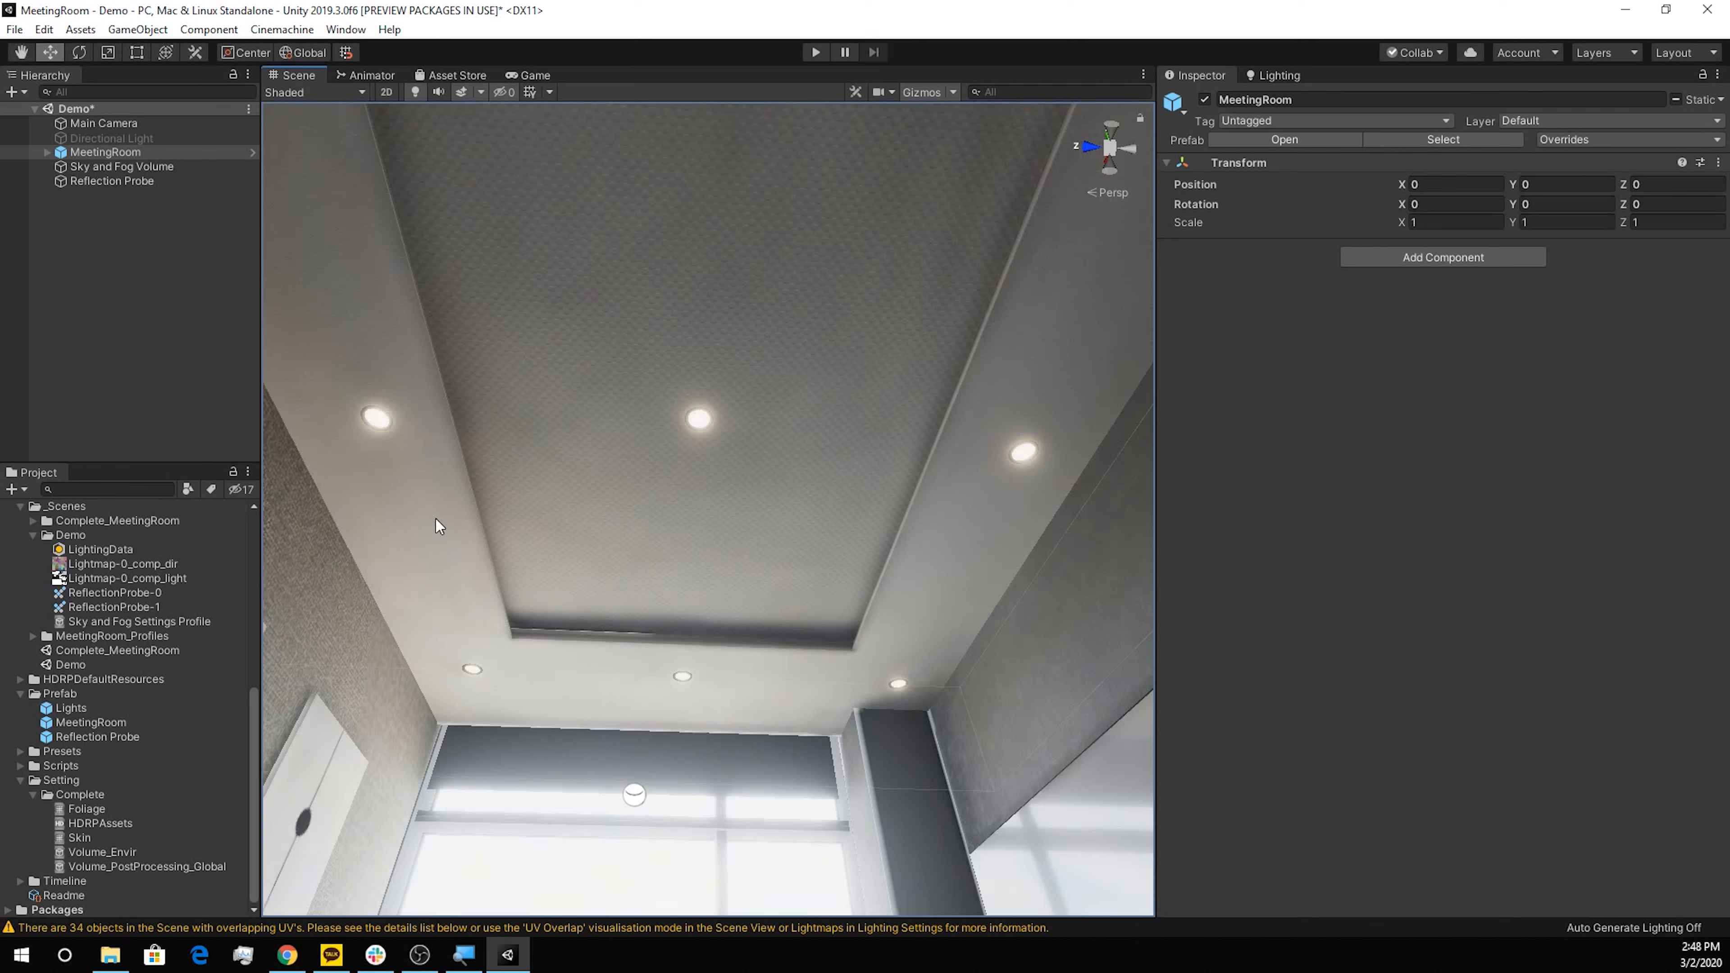
right_click(79, 273)
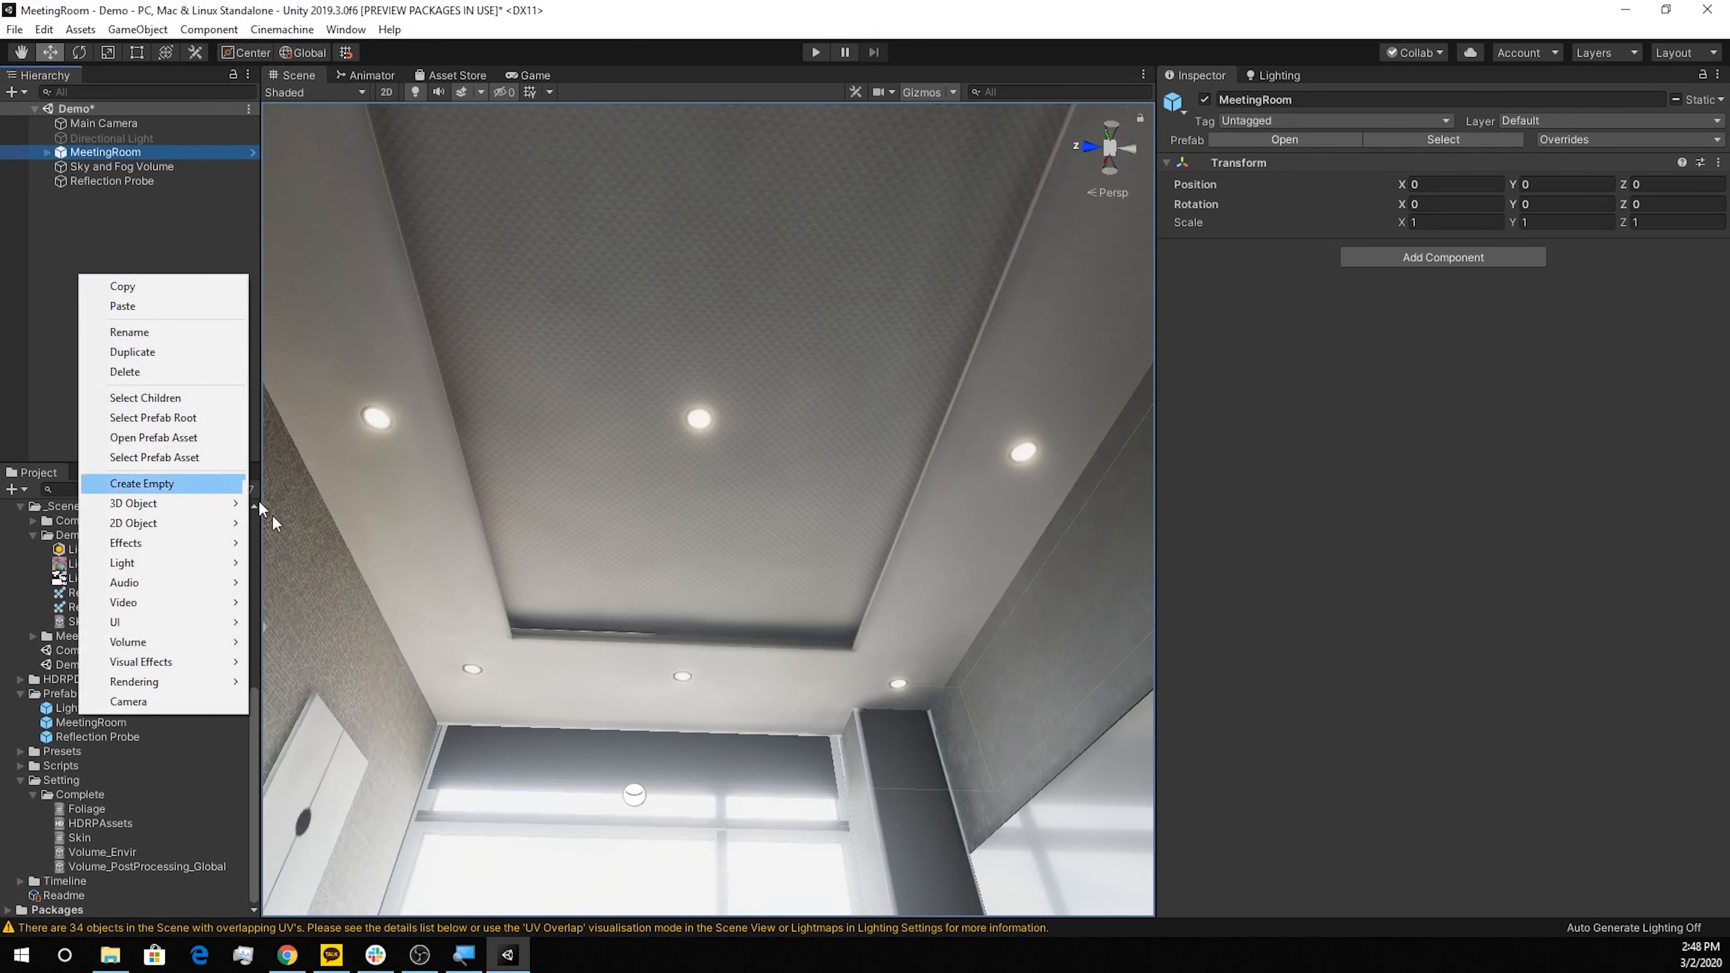
mouse_move(205, 562)
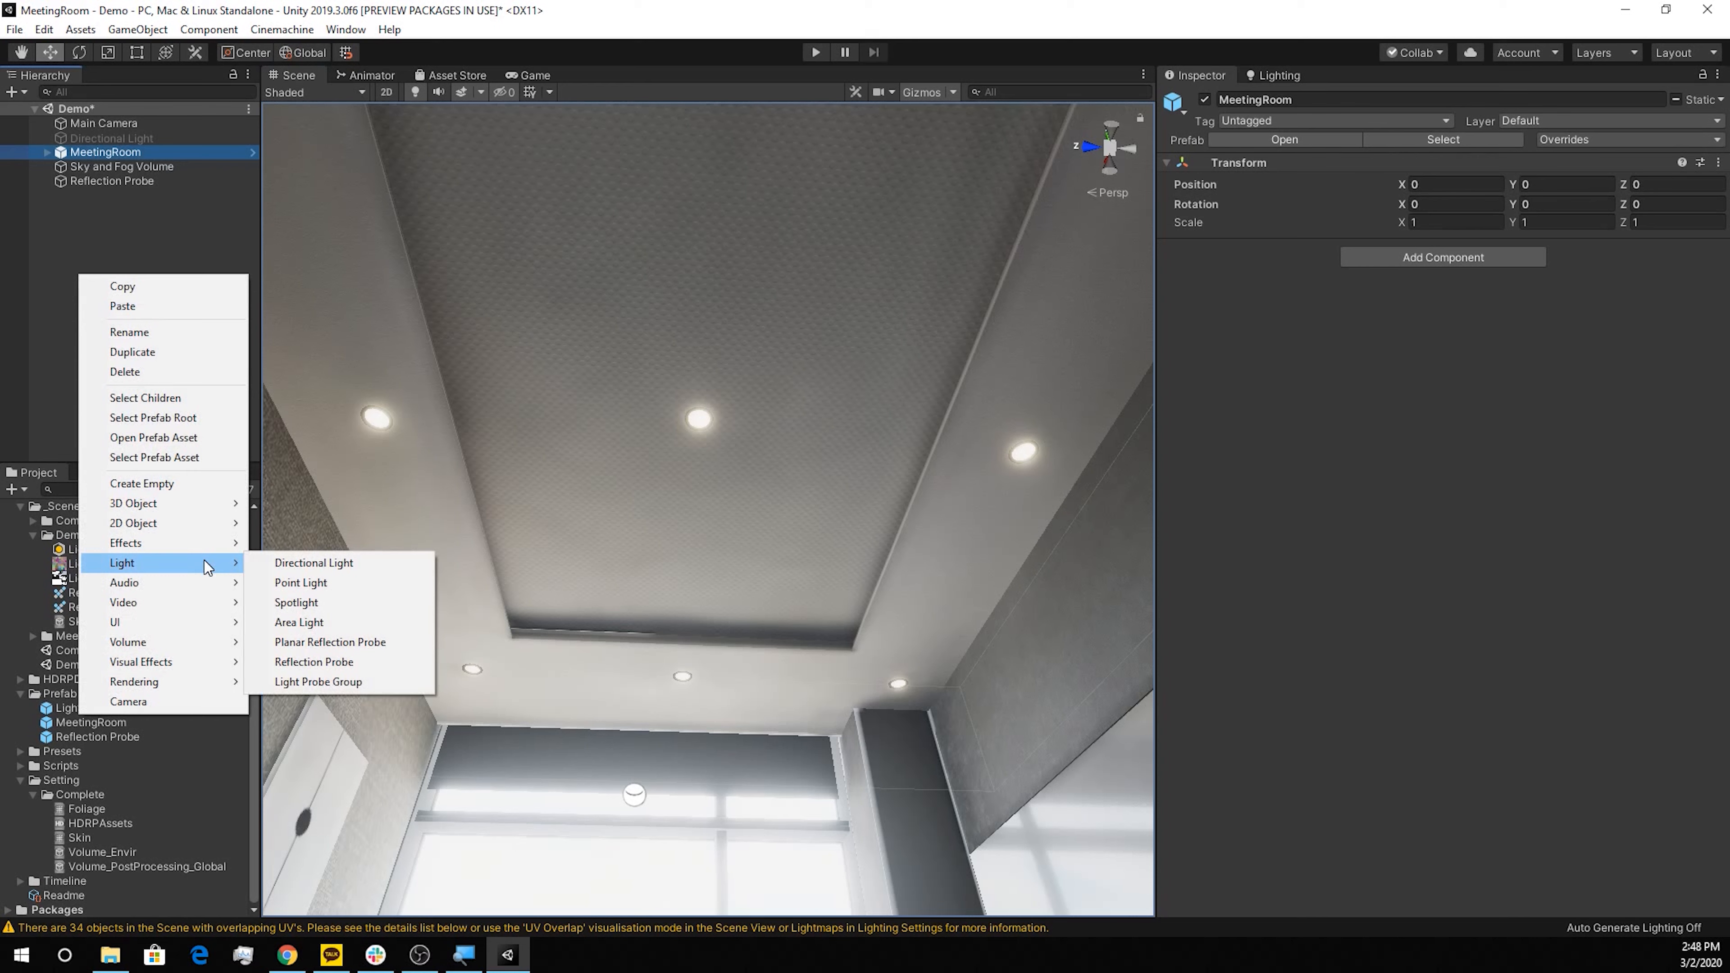
left_click(363, 602)
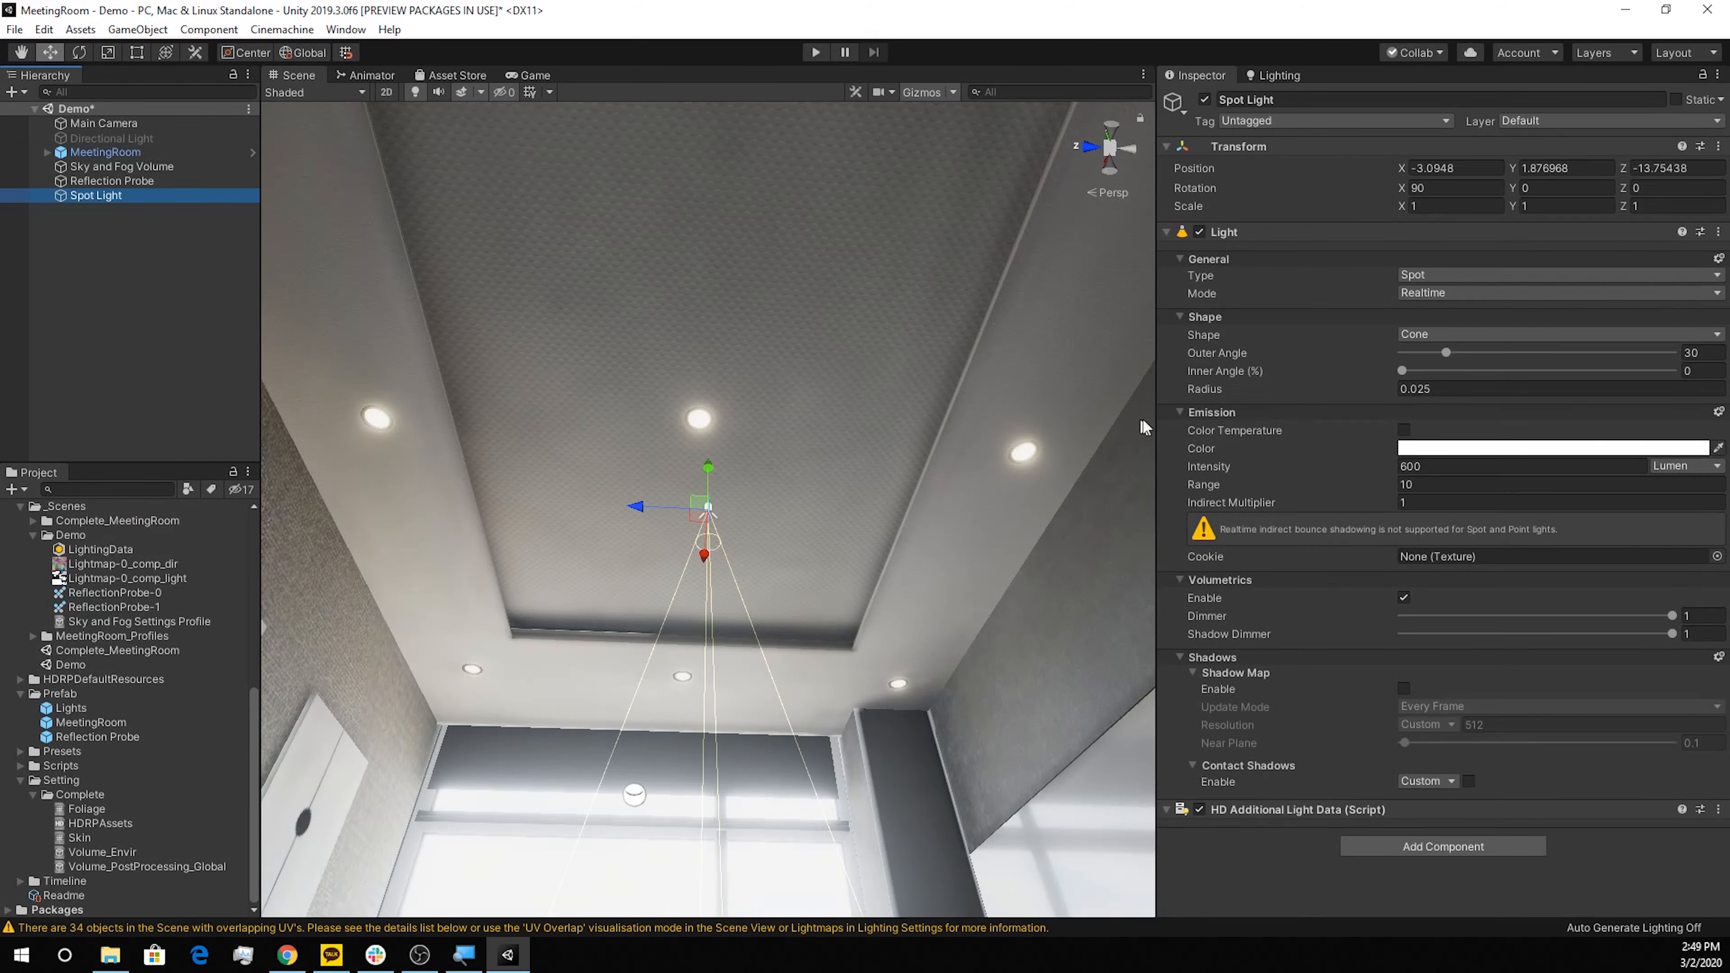
left_click(1436, 294)
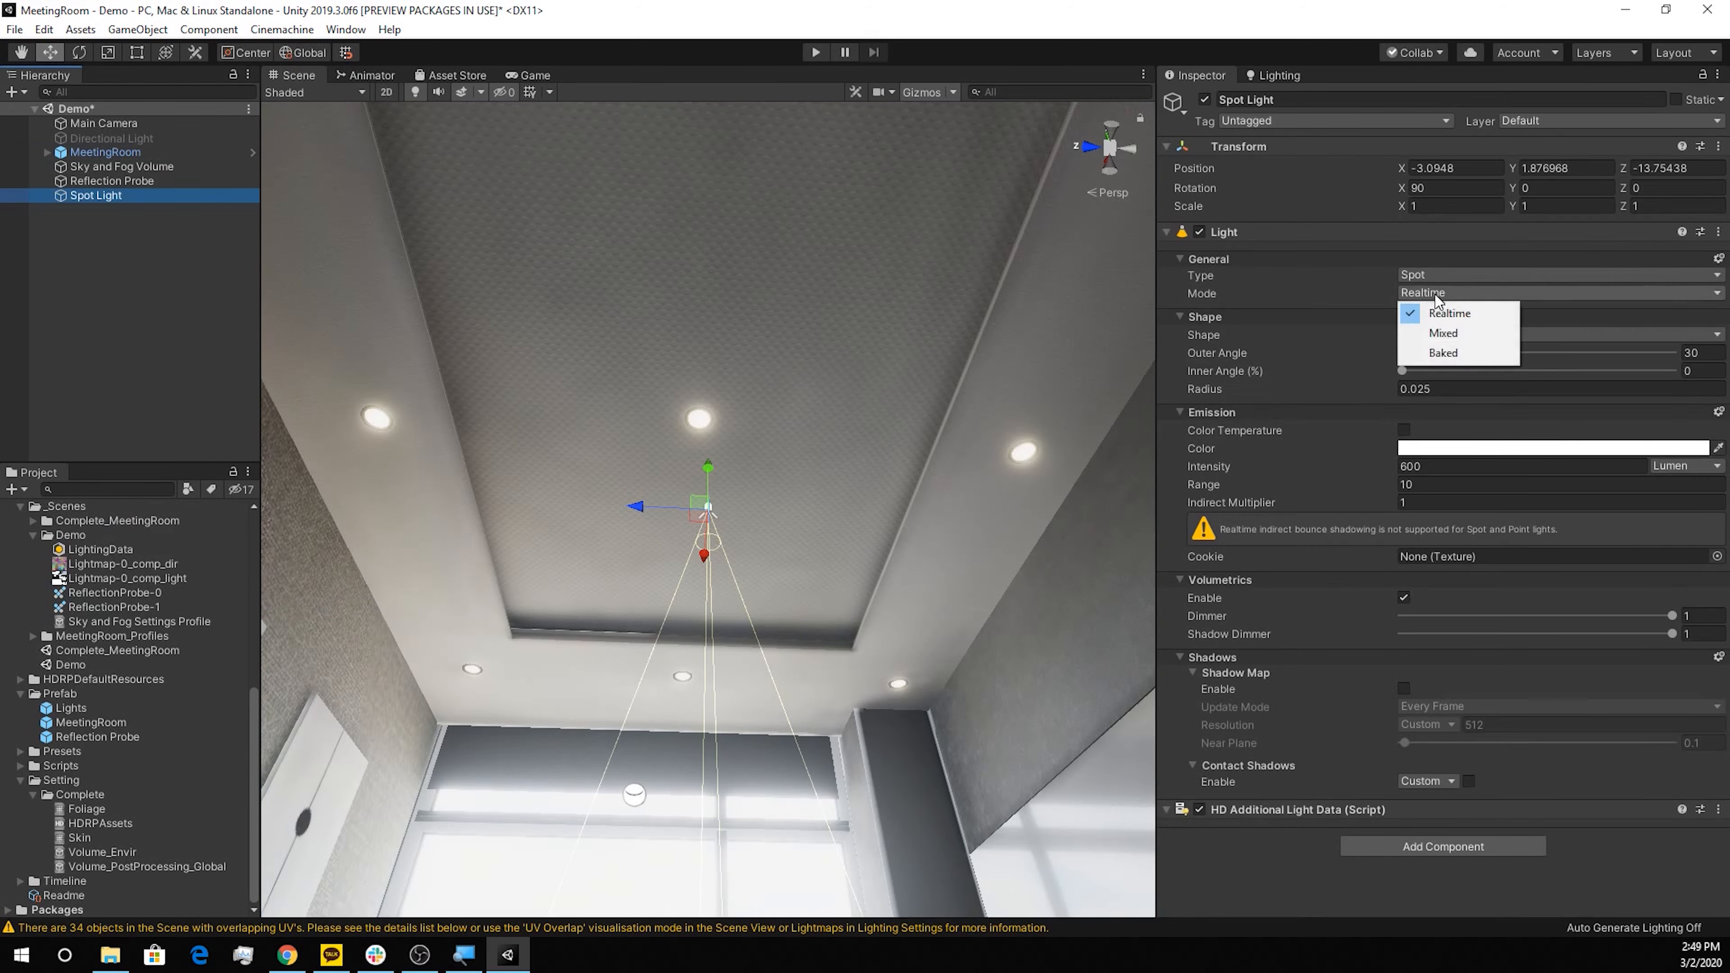
left_click(1436, 336)
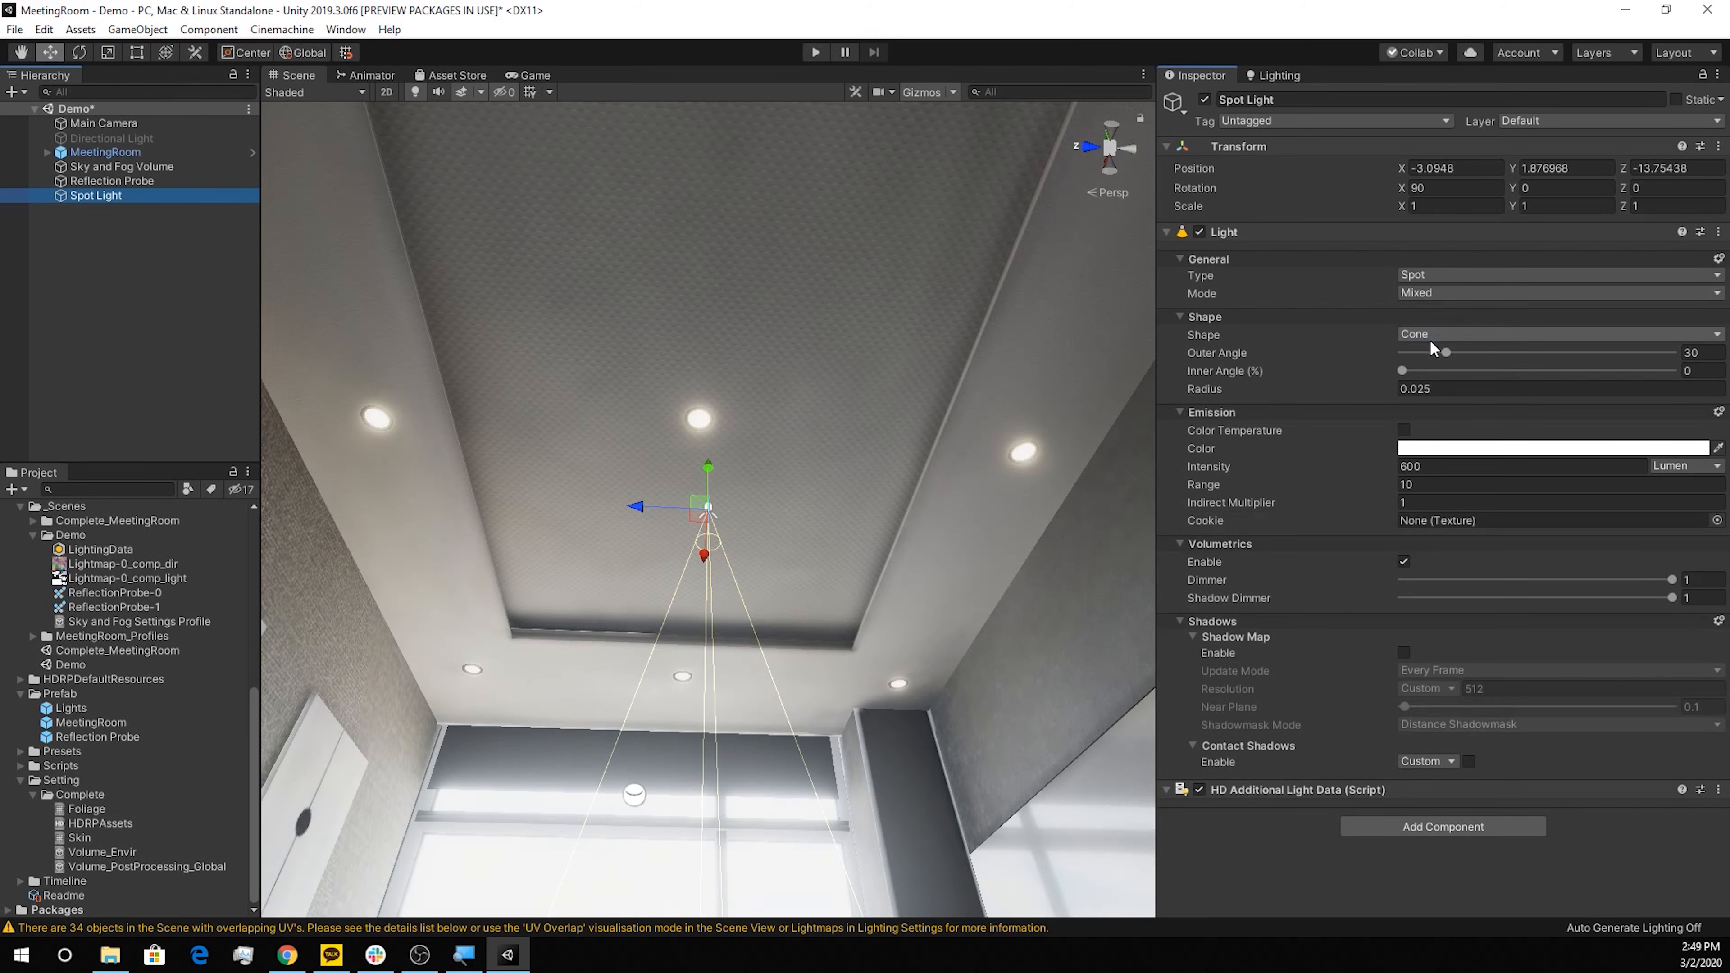
Move the Spot Light directly beneath a recessed ceiling lamp near the wall, at about X -2.6775, Y 2.7005, Z -14.952
left_click_drag(708, 469, 972, 414)
left_click_drag(1036, 464, 1023, 503)
left_click_drag(845, 546, 1185, 688, "alt")
scroll(759, 348, "up", 5)
left_click_drag(728, 332, 723, 334)
left_click_drag(780, 259, 780, 221)
left_click_drag(790, 573, 1219, 626, "alt")
left_click_drag(694, 357, 703, 357)
Shape the Spot Light's cone with Outer Angle 130, Inner Angle 50% and Radius 0.1
left_click_drag(1448, 353, 1561, 371)
left_click_drag(654, 661, 610, 665, "alt")
type("130")
left_click_drag(1711, 353, 1617, 366)
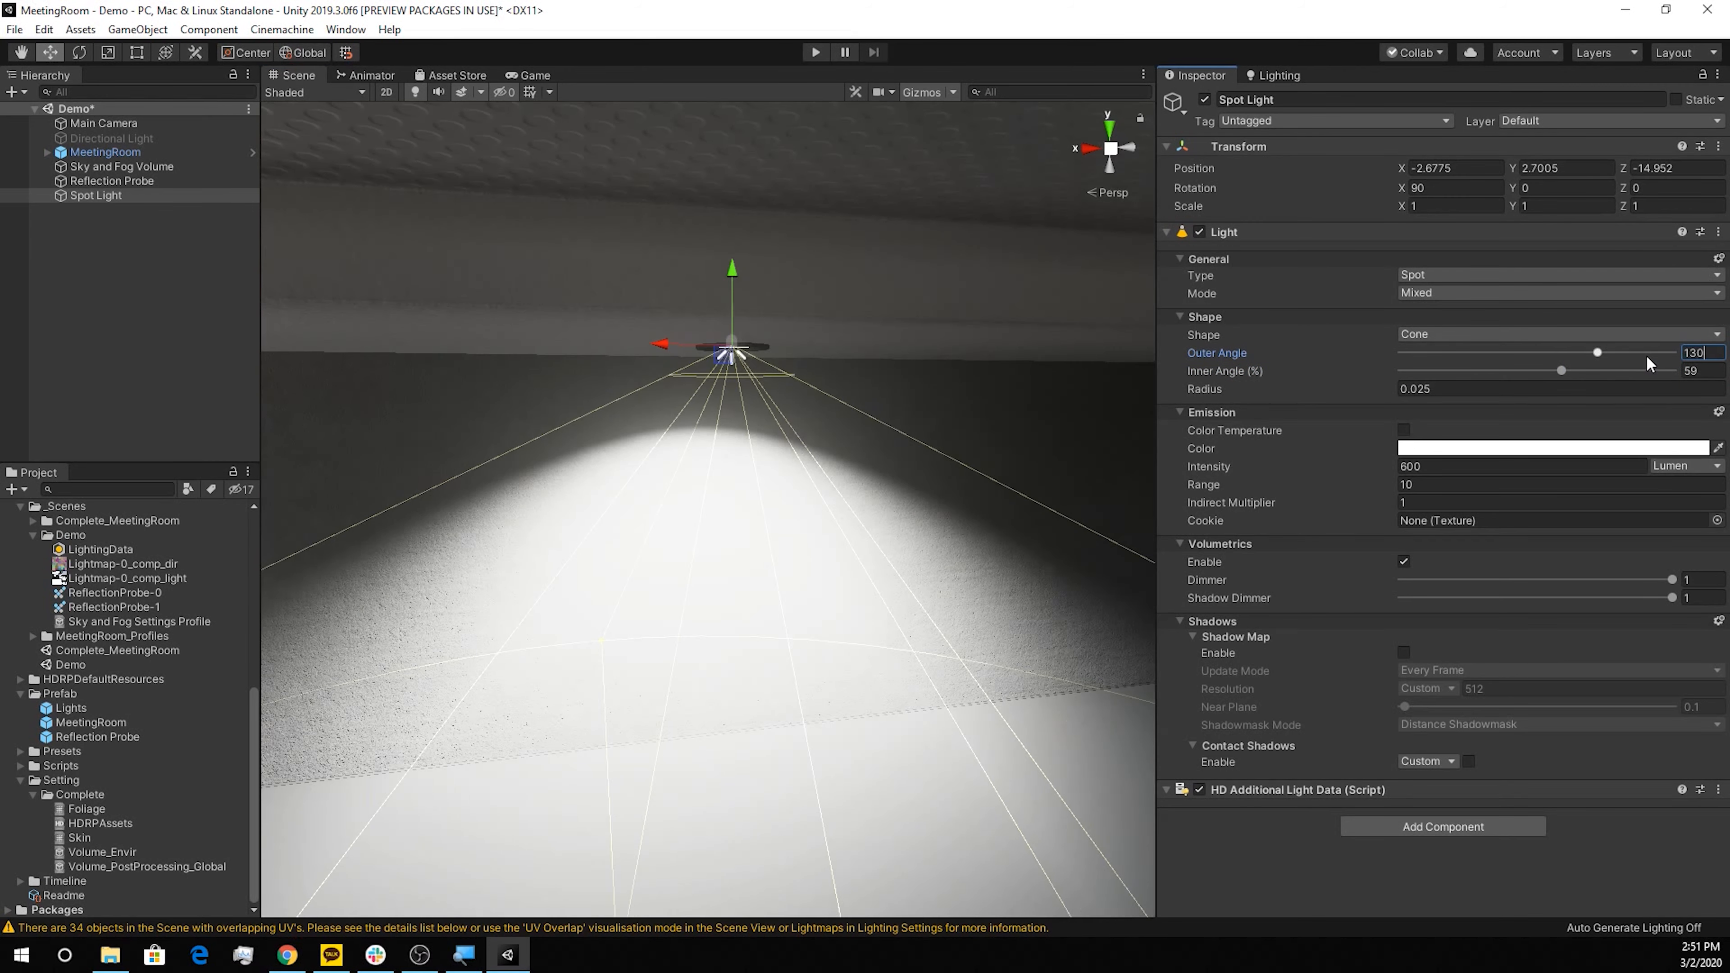
type("50")
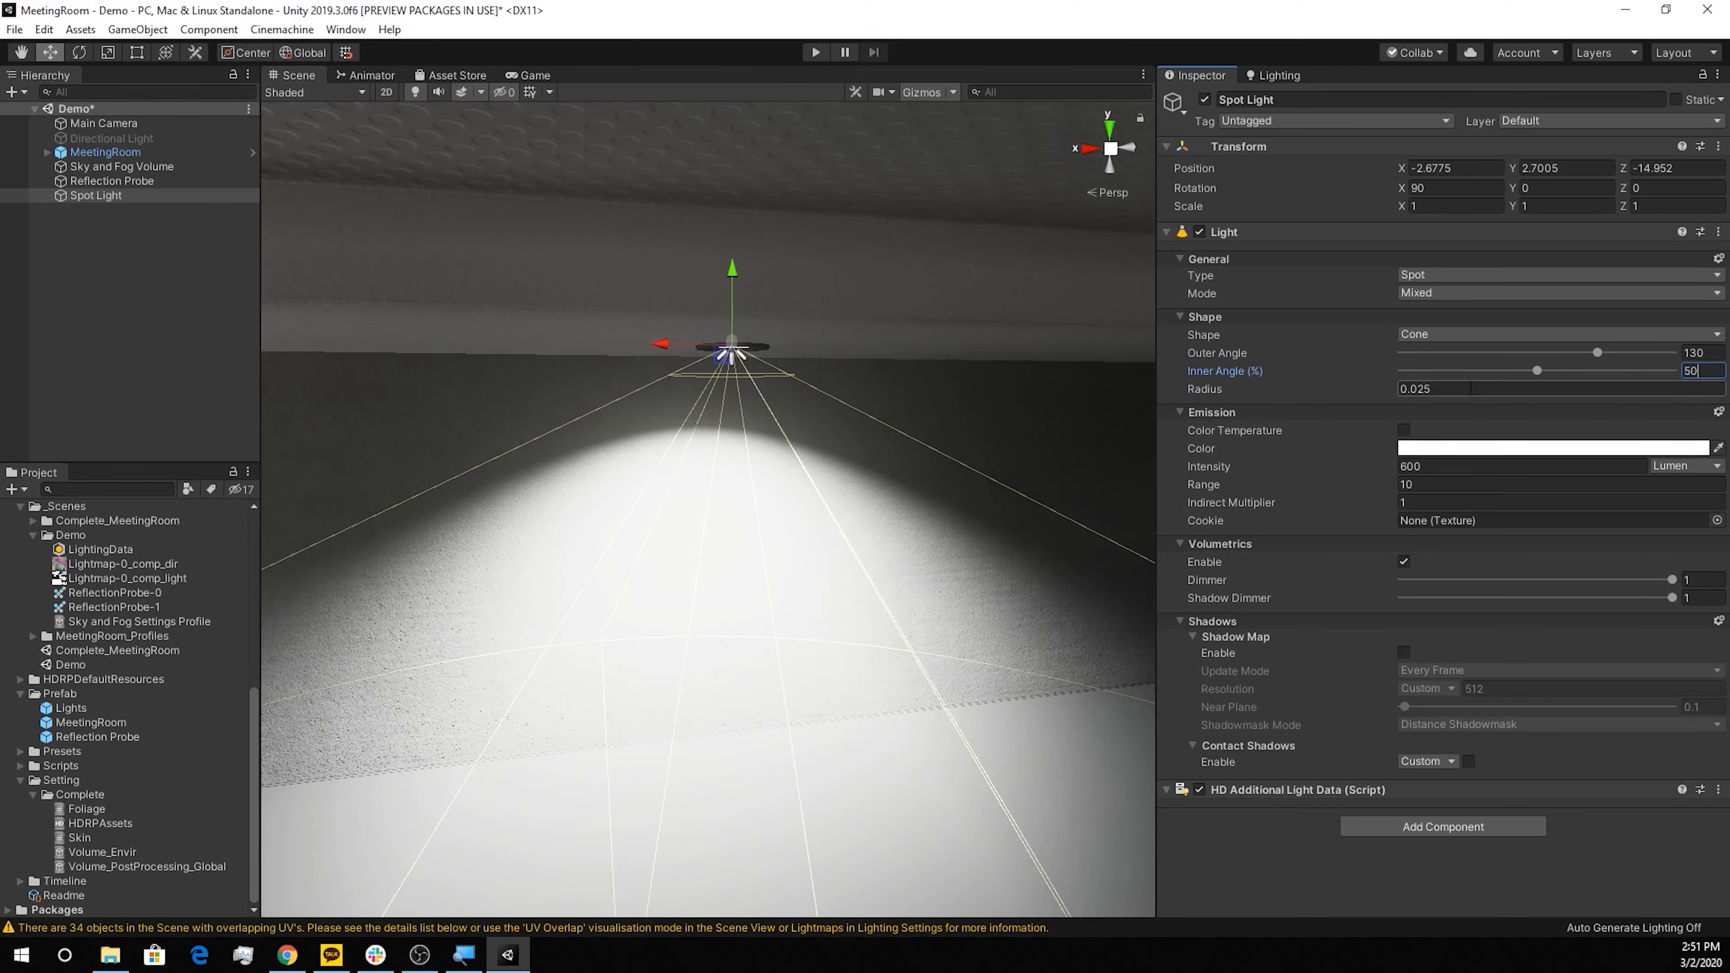
key("Tab")
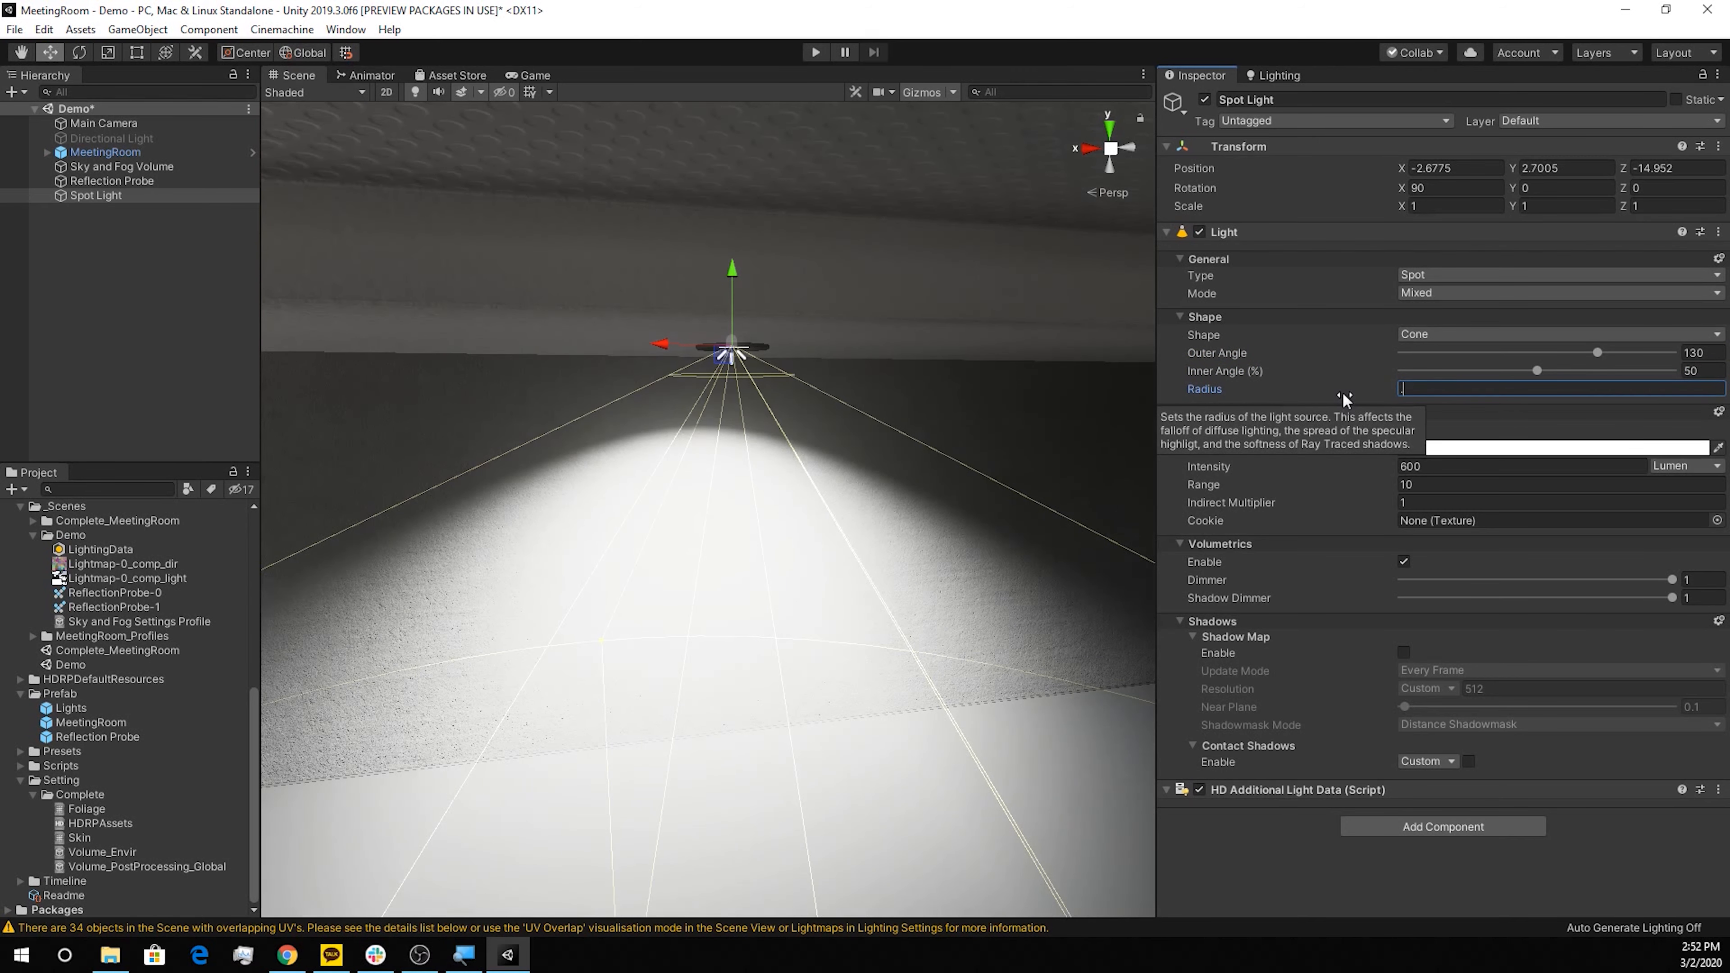
type(".1")
key("Return")
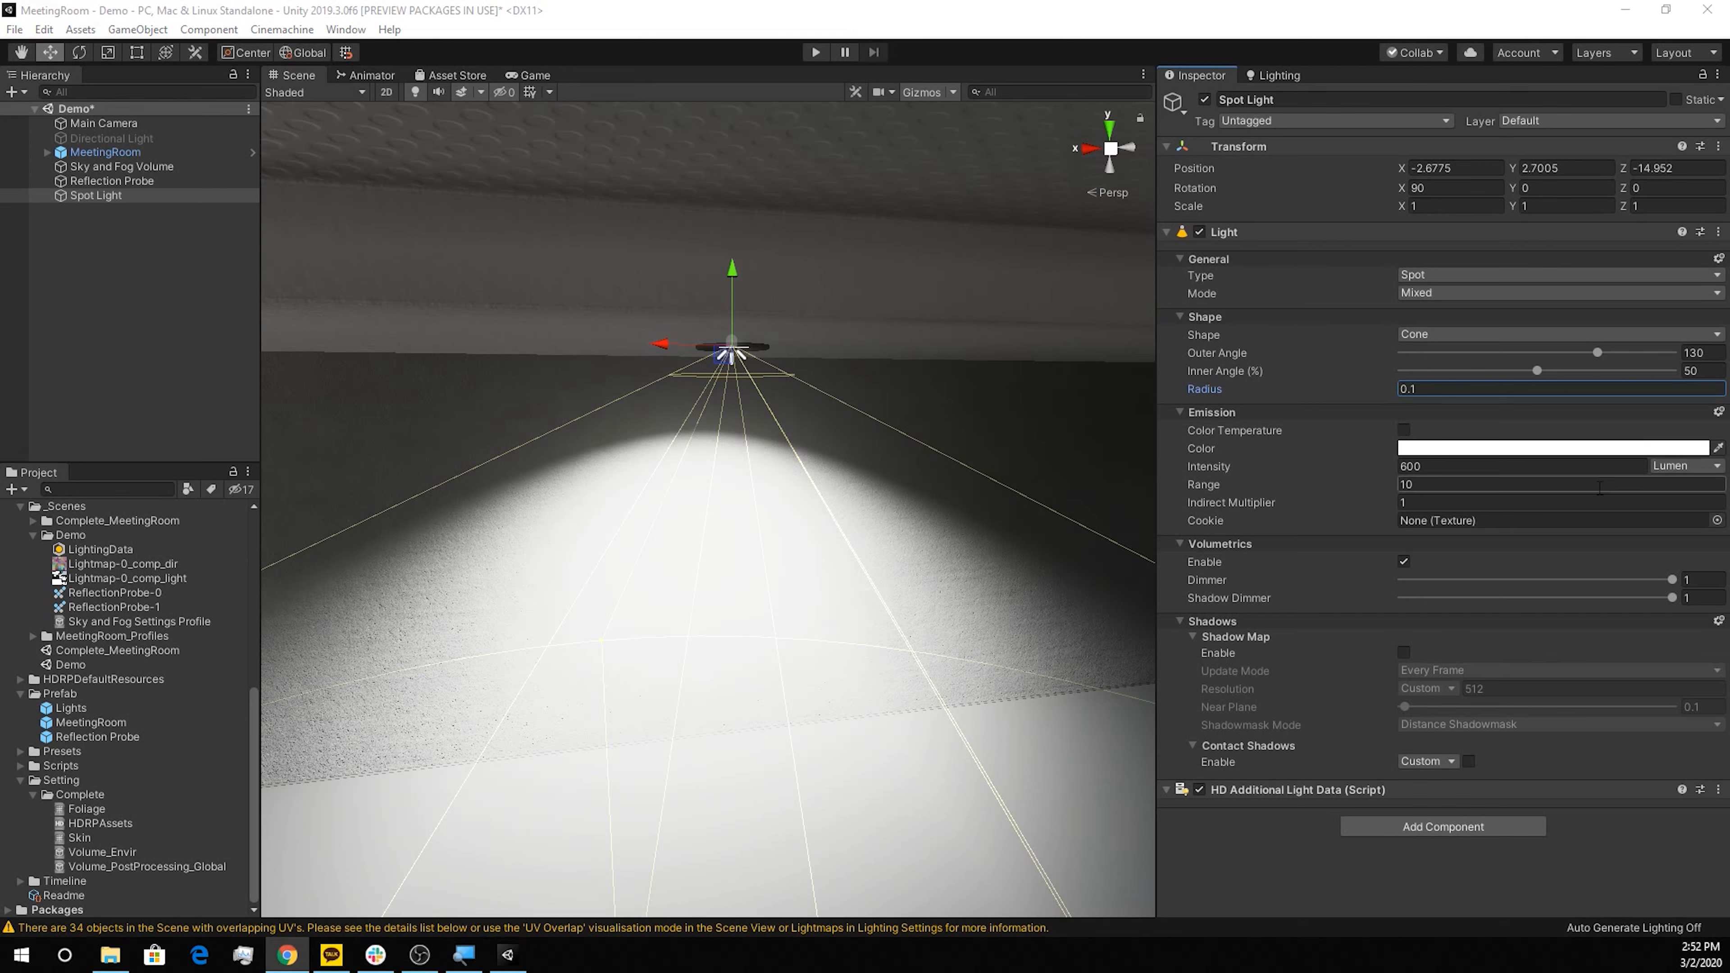
Set the Spot Light's intensity to 25 Lumen
left_click(1689, 466)
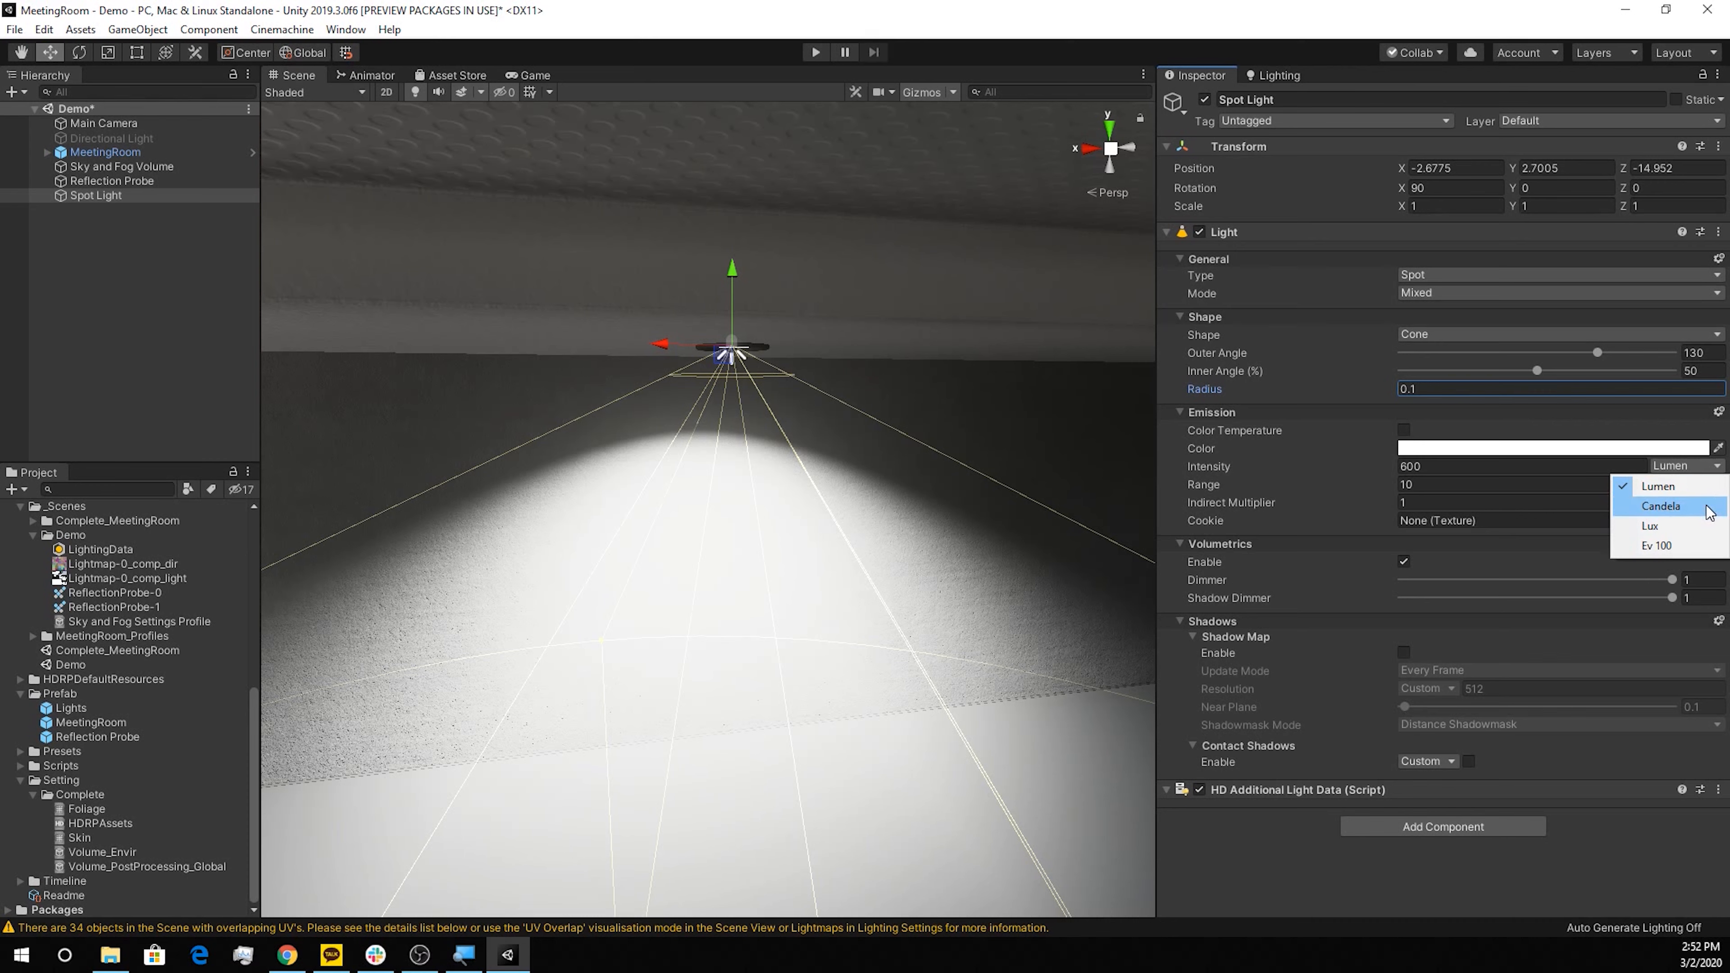
left_click(1706, 506)
left_click(1449, 467)
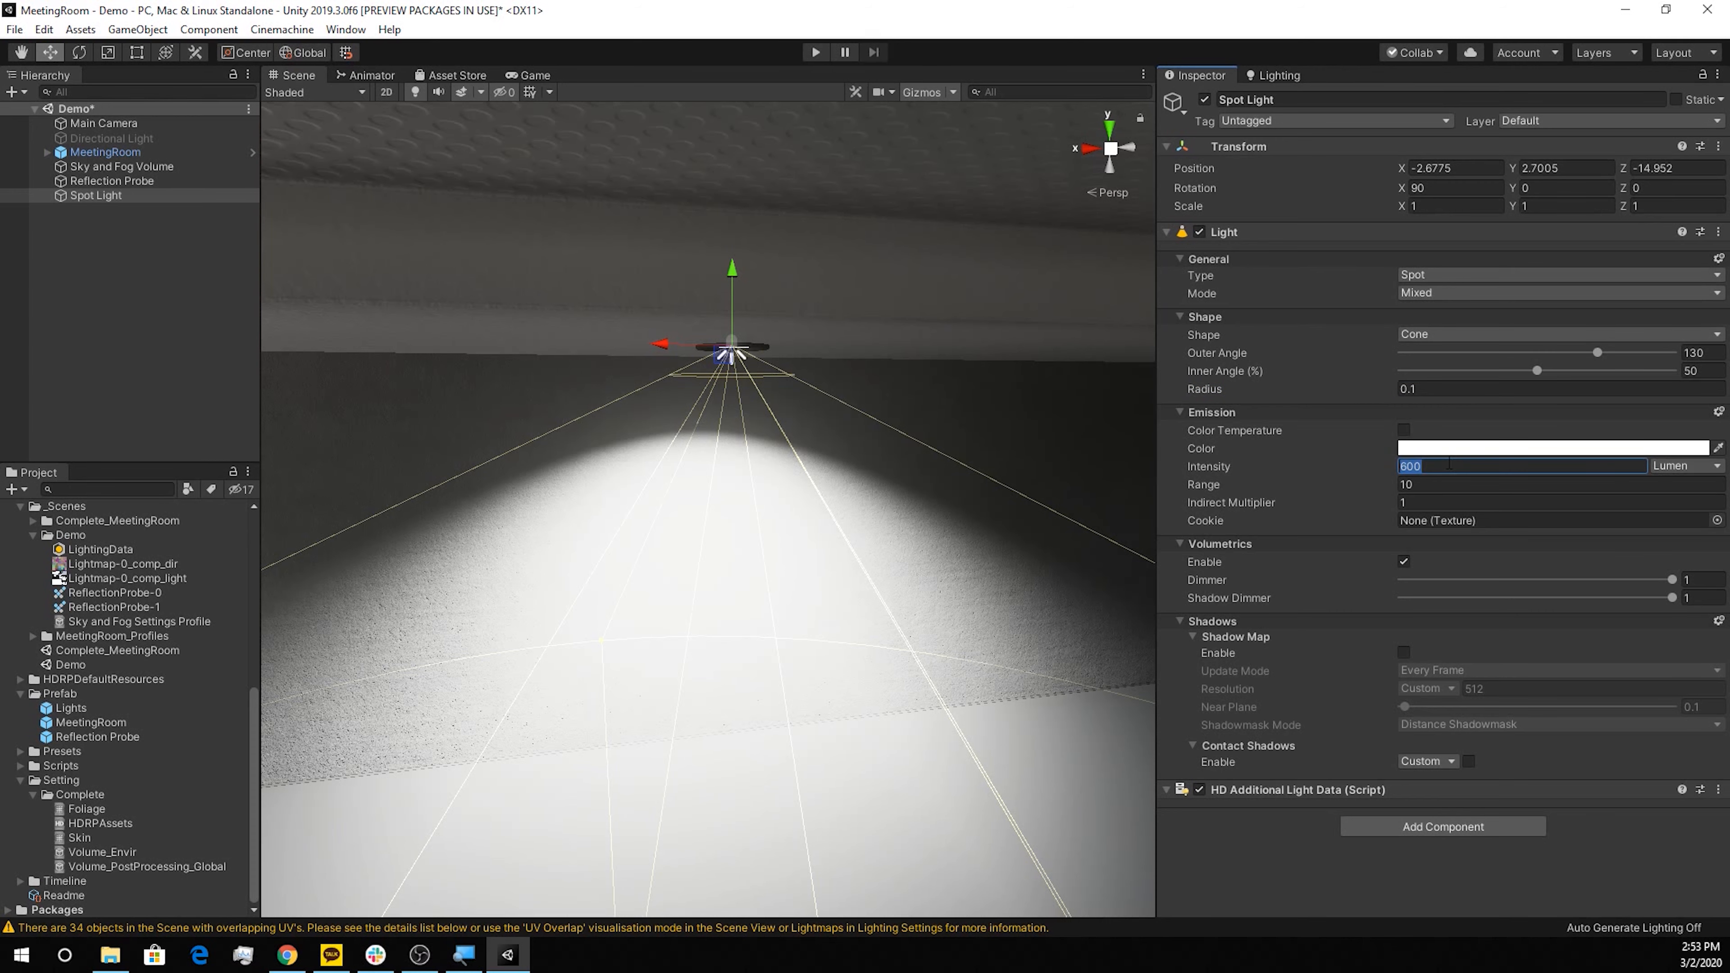
type("25")
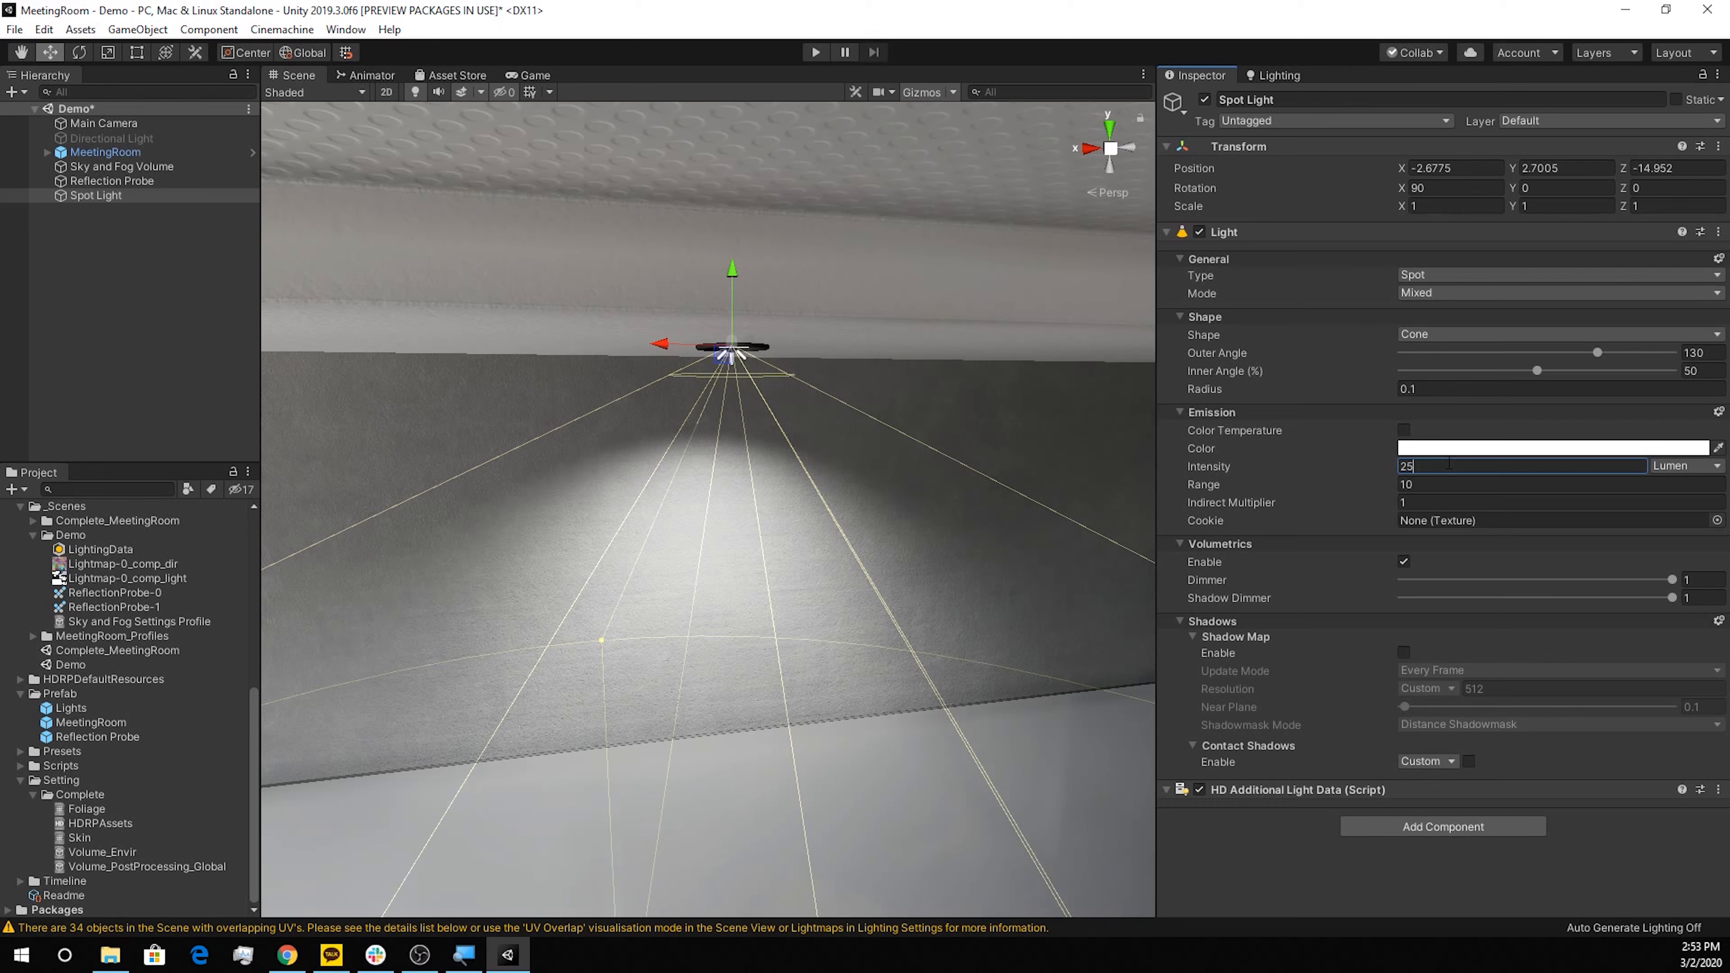
Give the Spot Light the Spotlights swatch color FFFEF7 and enable Color Temperature at about 5613
left_click(1449, 448)
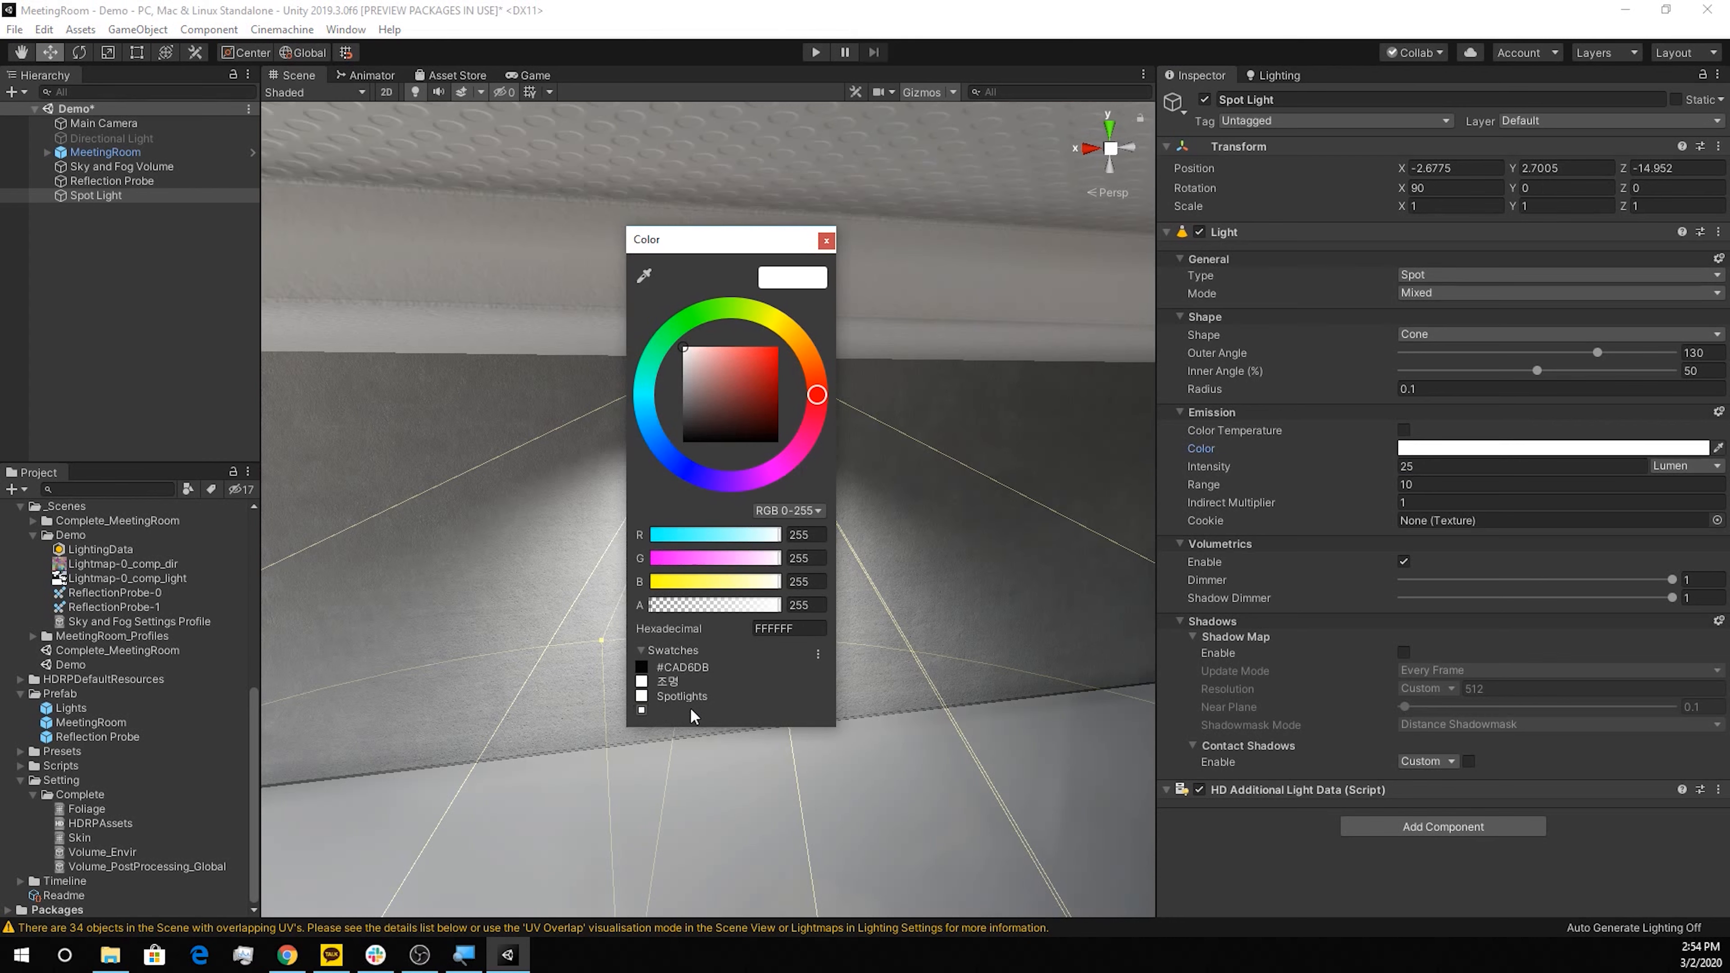
left_click(641, 695)
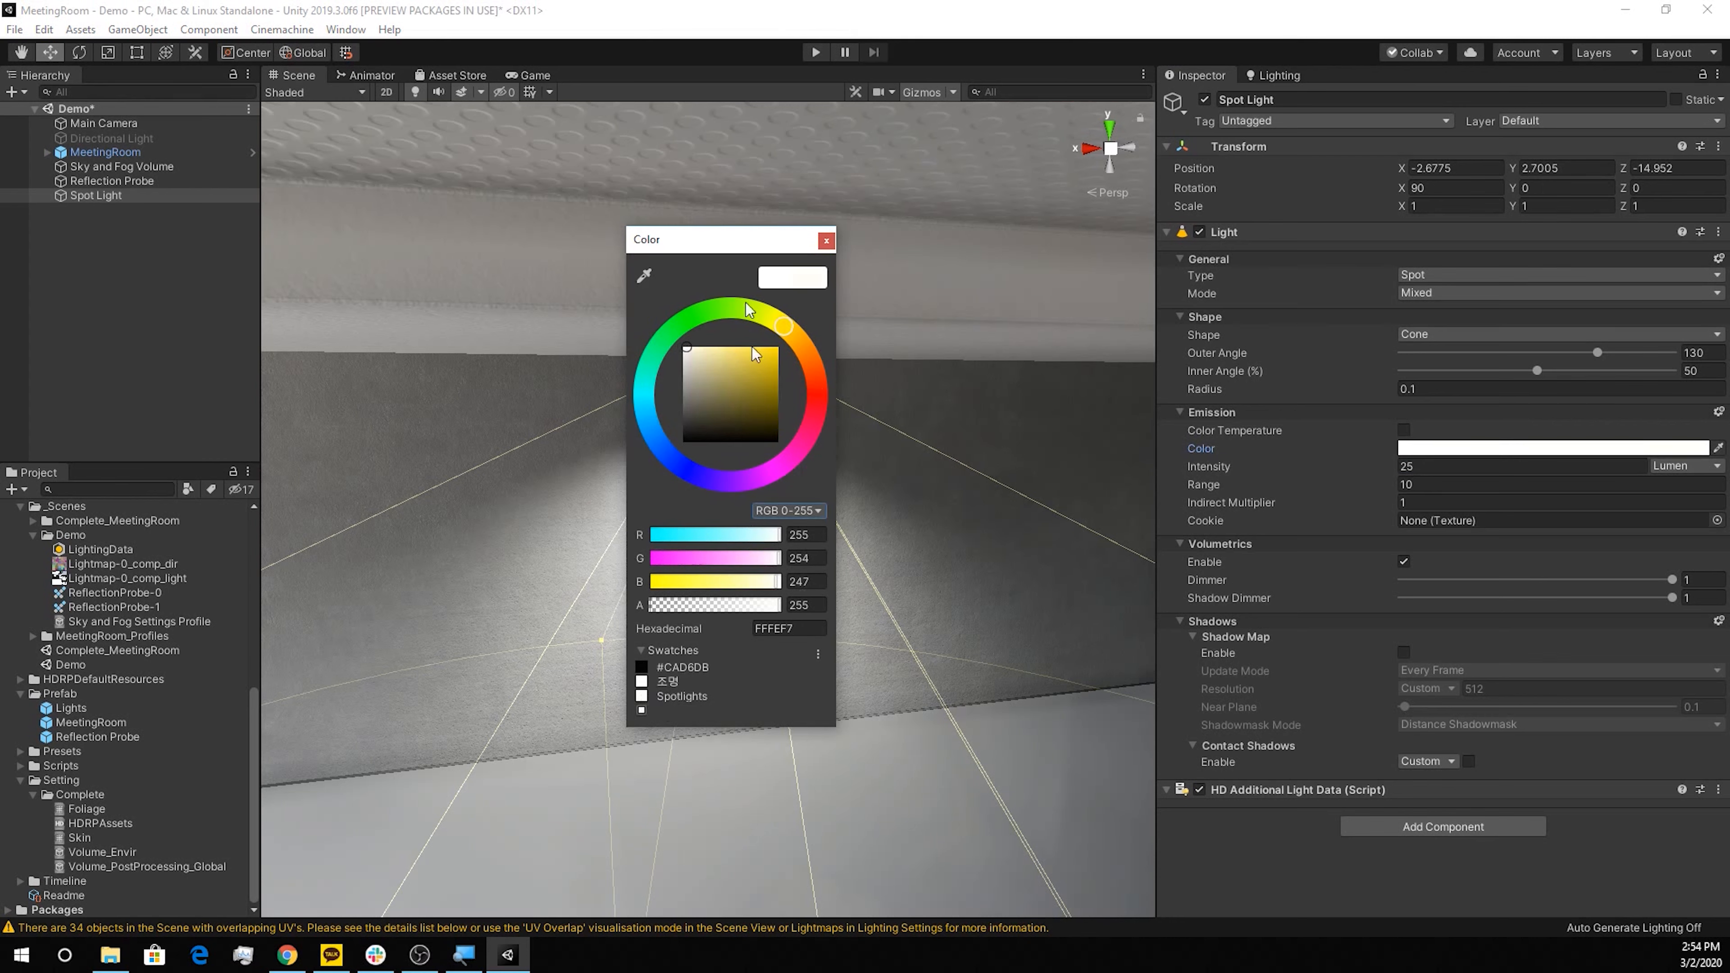
left_click(827, 241)
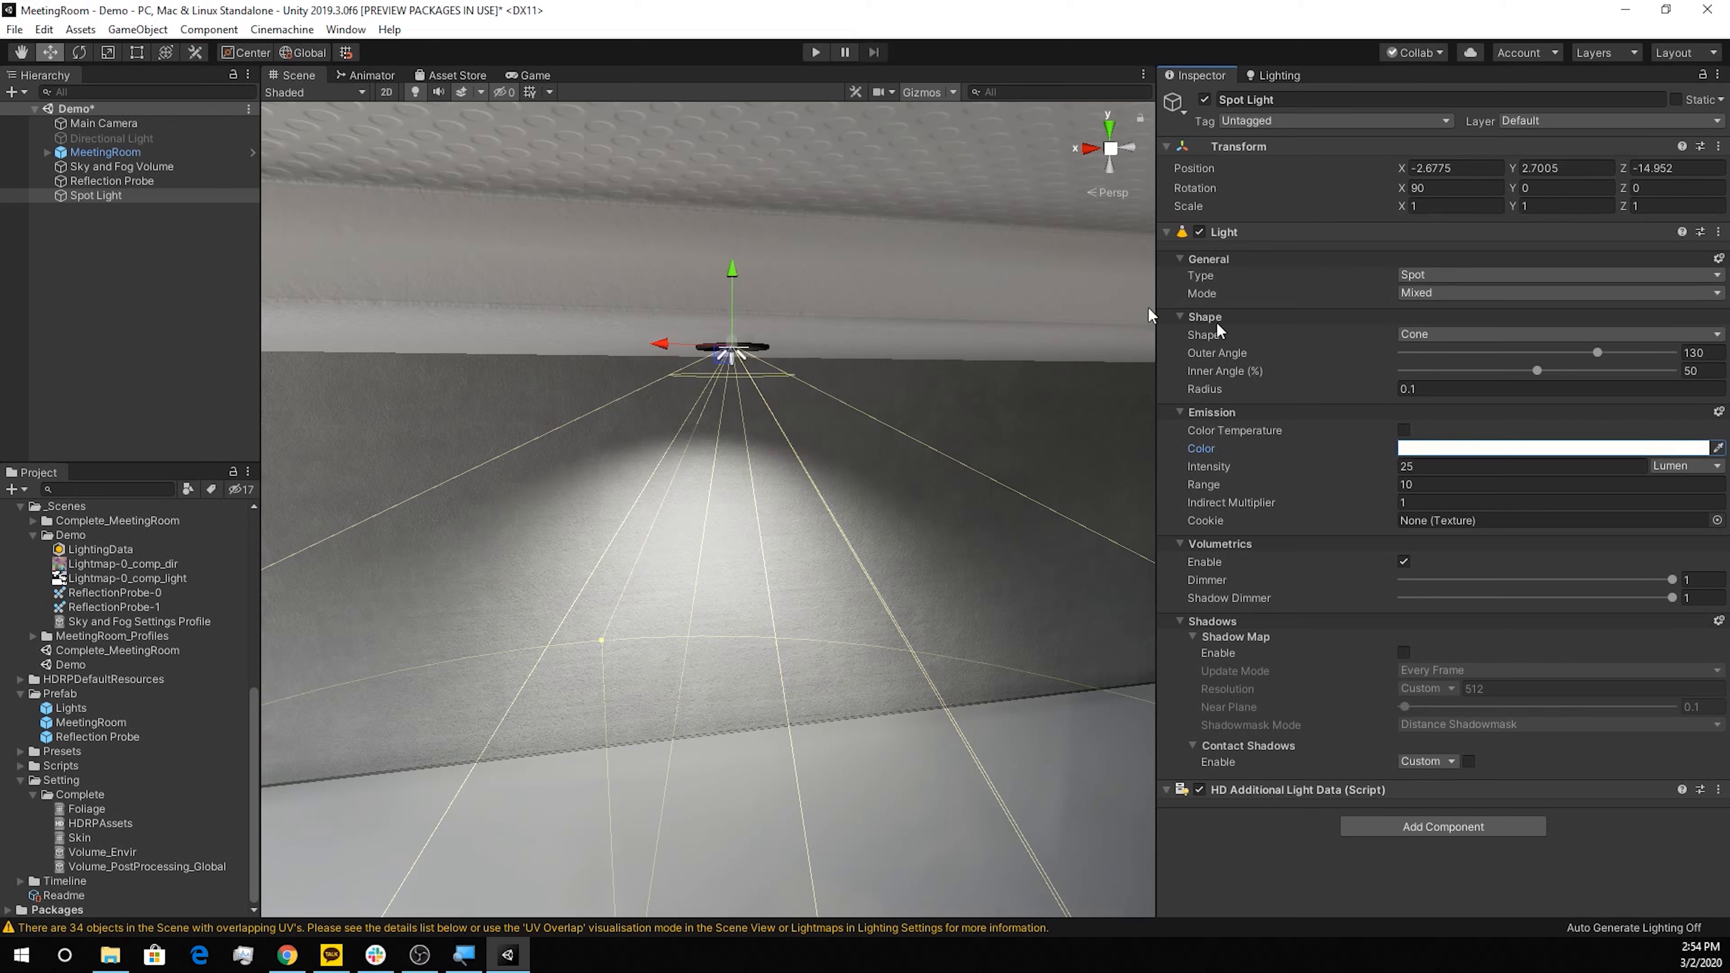
left_click(1405, 429)
mouse_move(1525, 471)
left_mouse_down()
mouse_move(1473, 485)
mouse_move(1532, 485)
left_mouse_up()
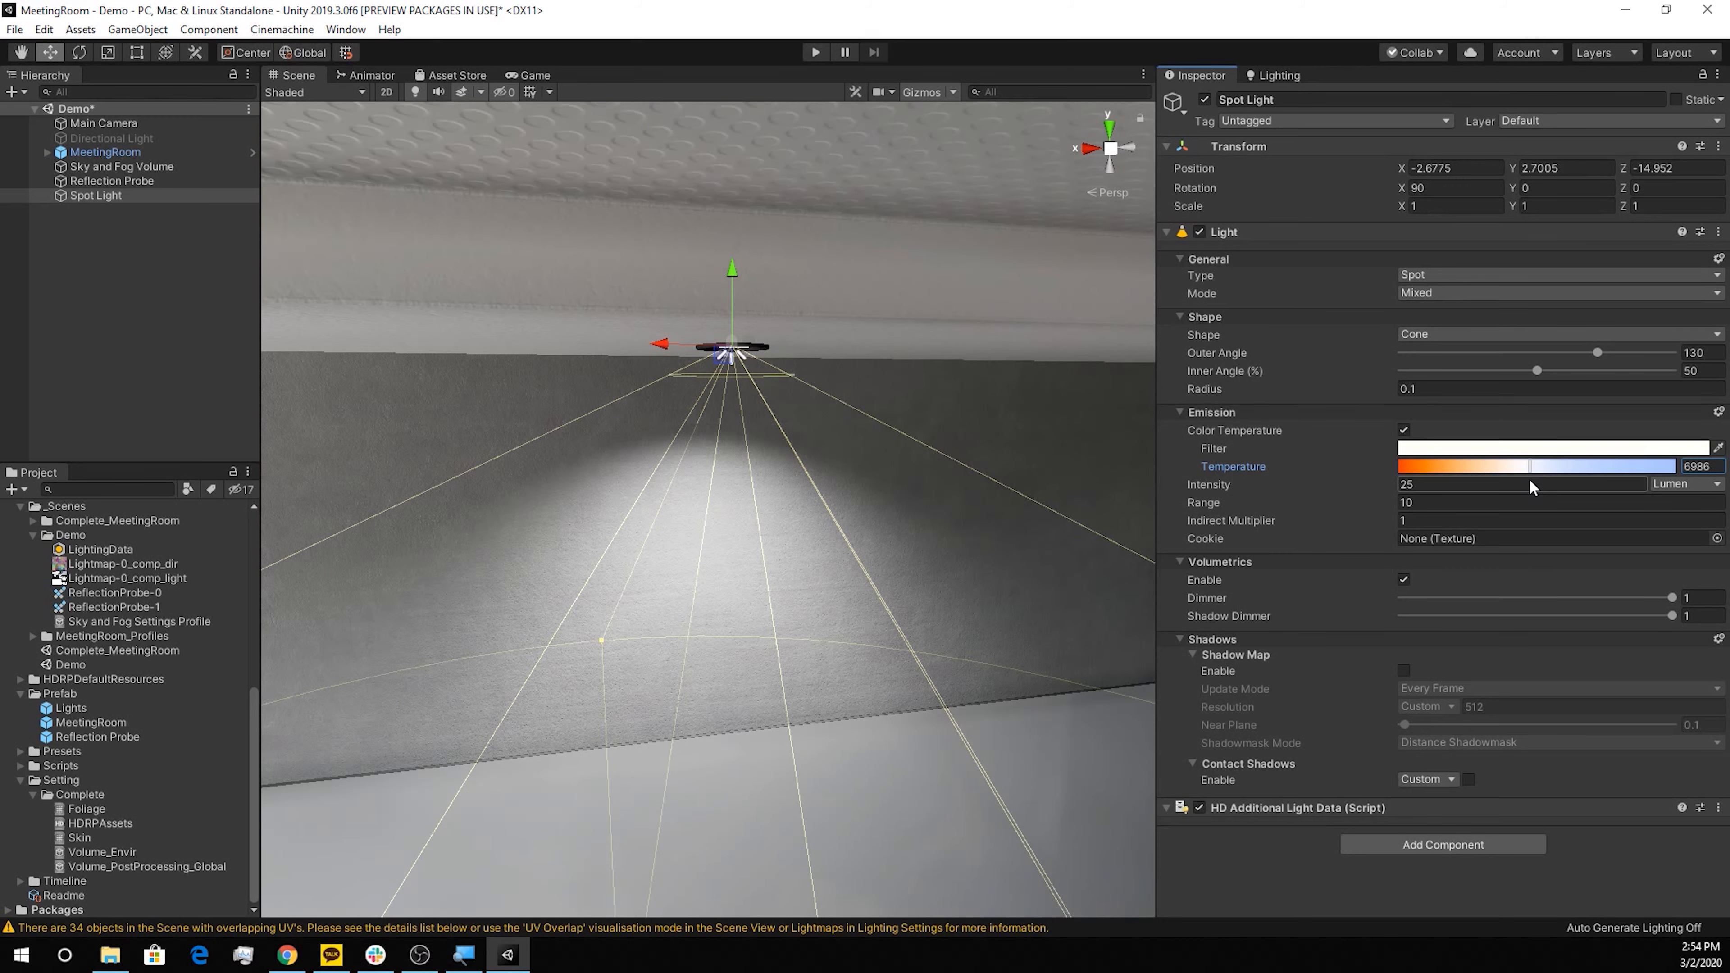
left_click_drag(1532, 485, 1508, 485)
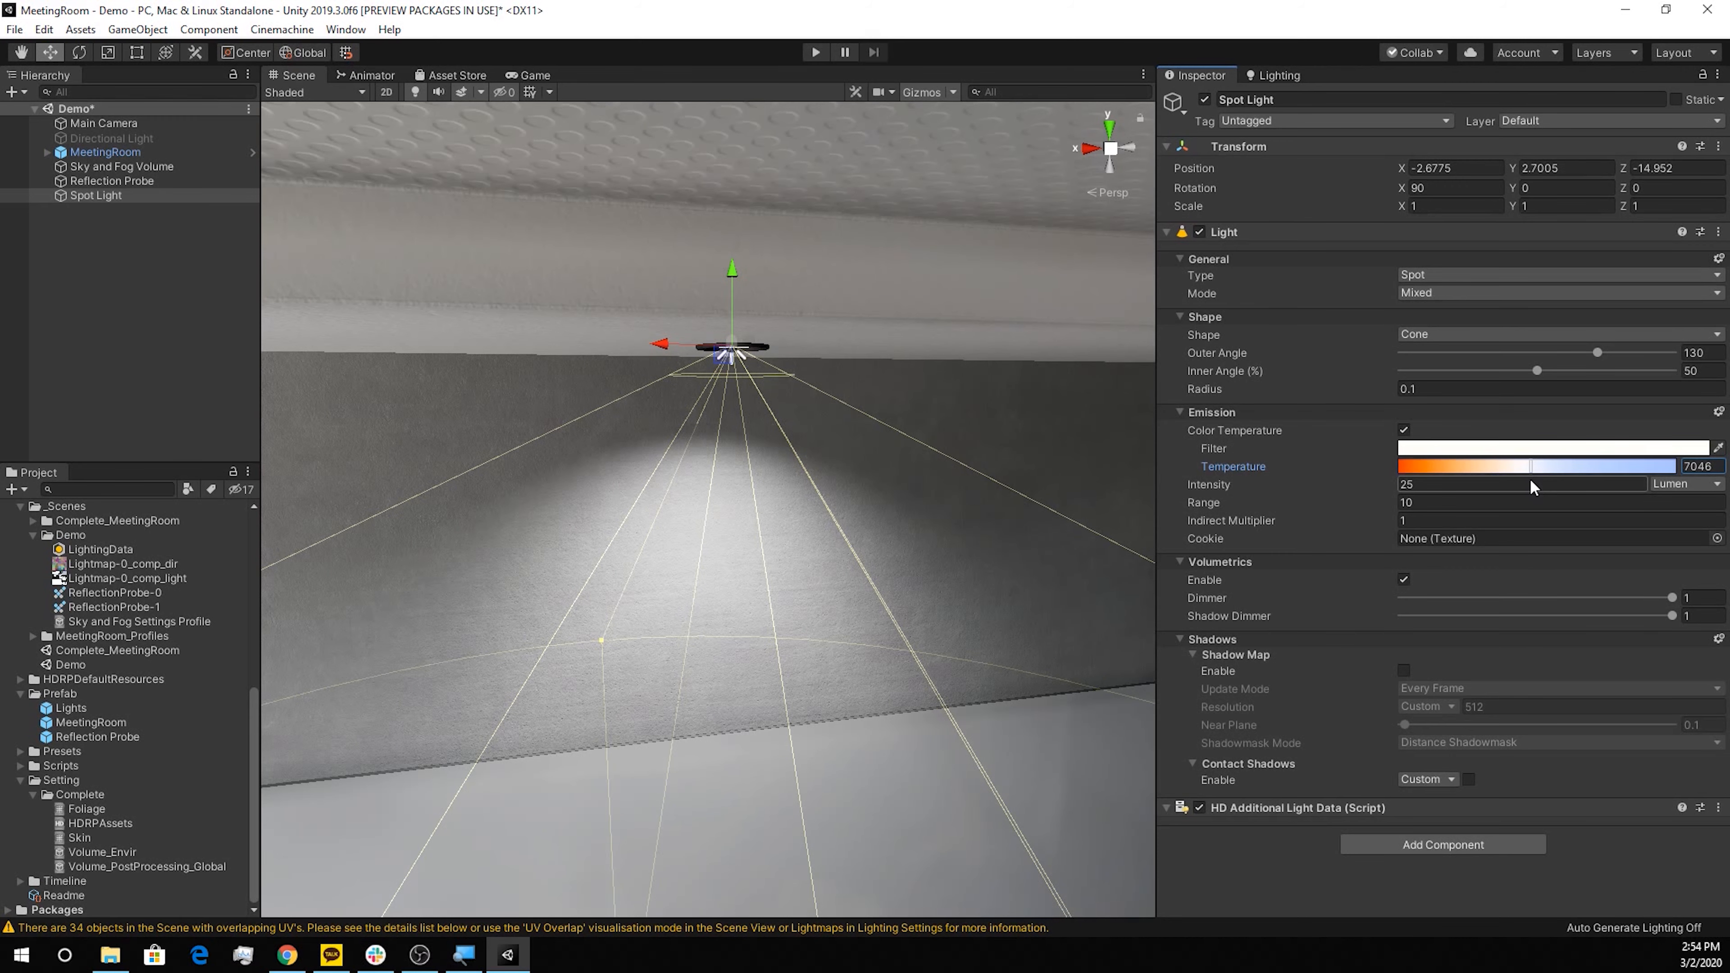
Show the Spot Light's additional Emission settings, enable Reflector and keep the emission Dimmer at 1
left_click(1718, 414)
left_click(1403, 503)
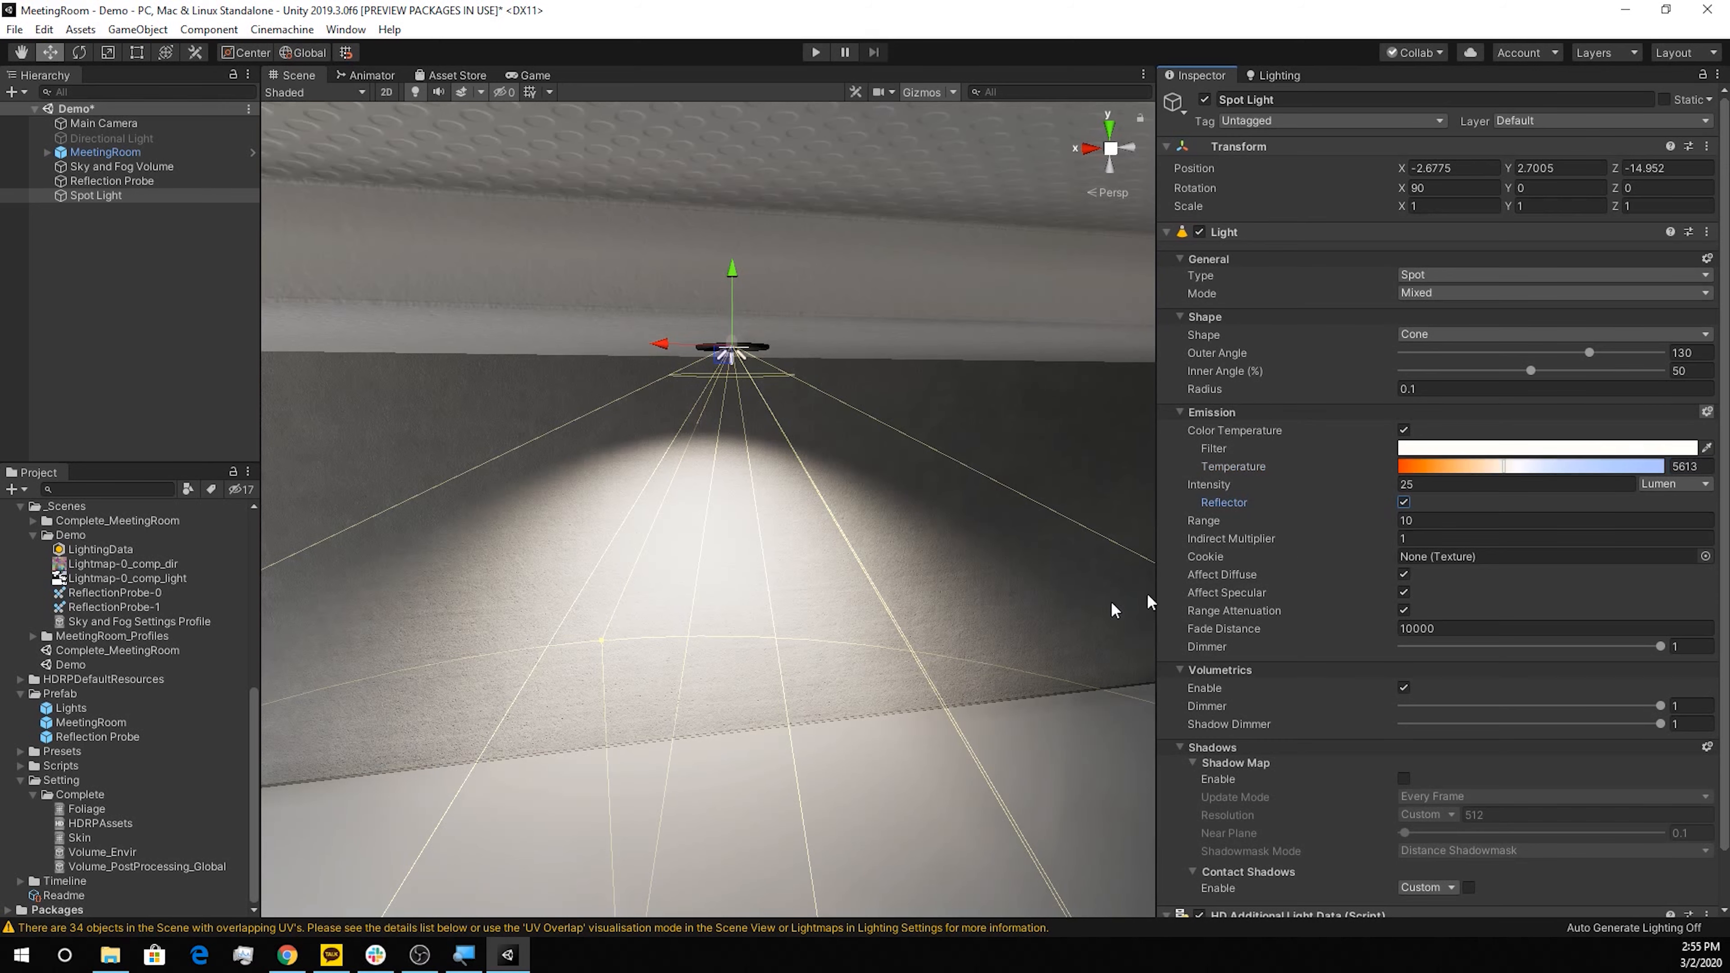
left_click_drag(923, 571, 764, 597, "alt")
scroll(782, 646, "down", 3)
middle_click_drag(763, 651, 812, 486)
left_click(1405, 503)
left_click(1405, 503)
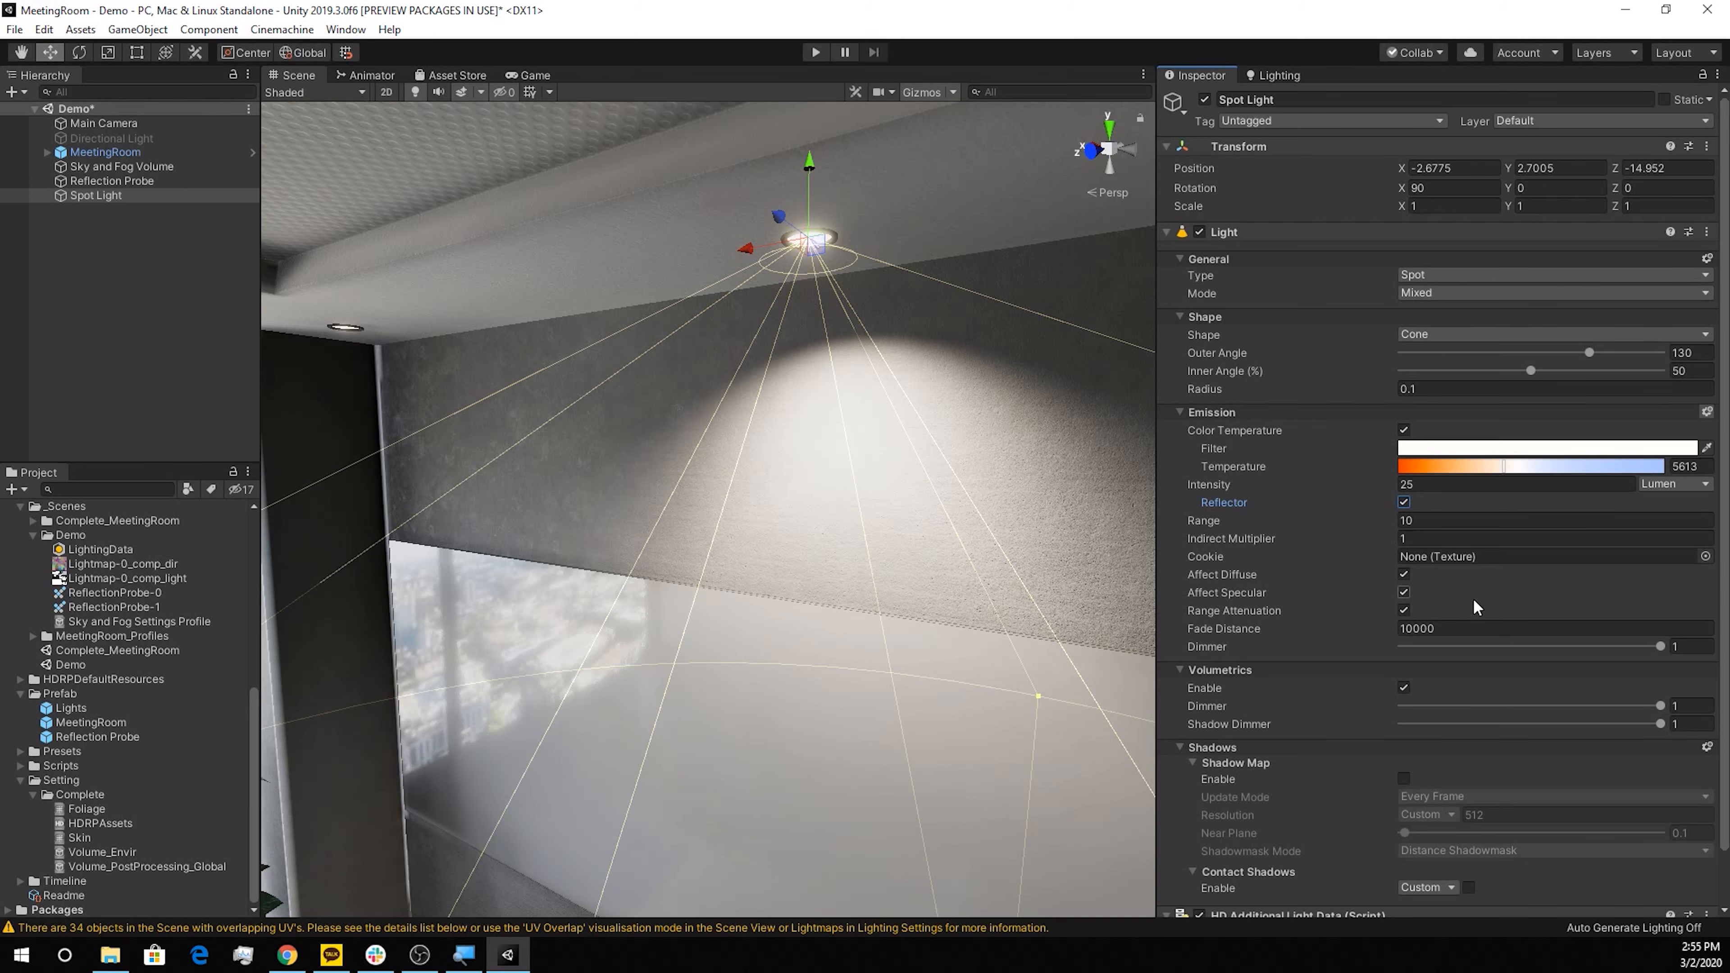
mouse_move(1660, 647)
left_mouse_down()
mouse_move(1566, 647)
mouse_move(1703, 649)
mouse_move(1382, 674)
mouse_move(1692, 649)
left_mouse_up()
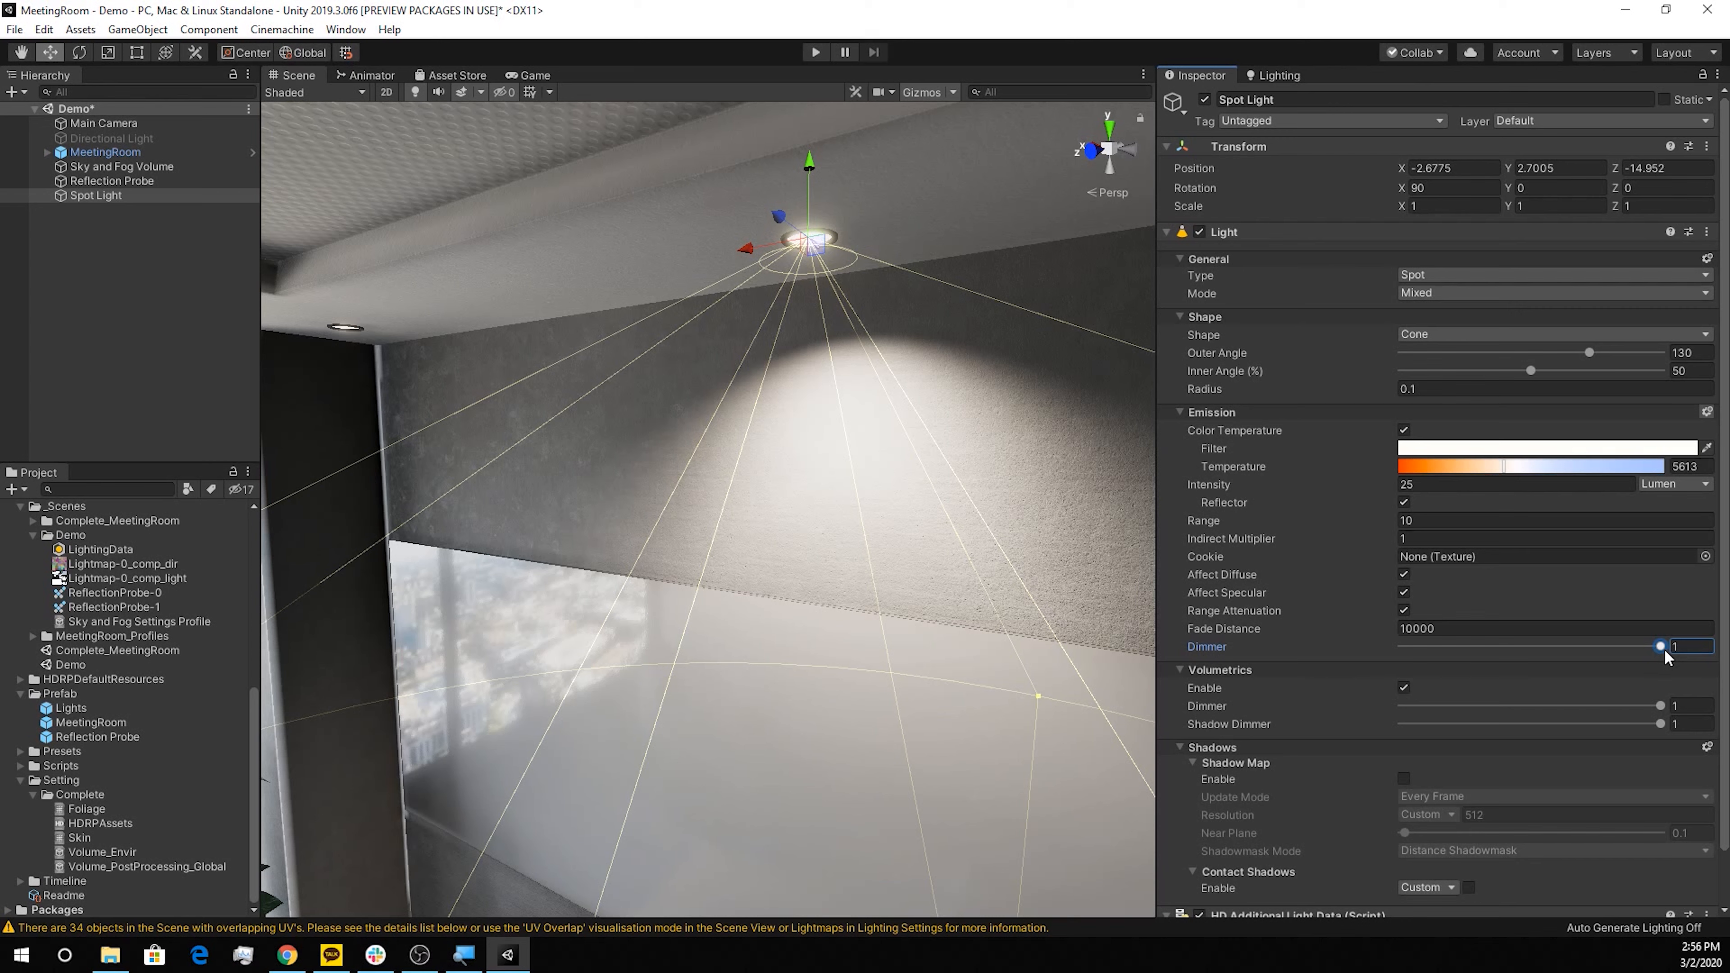
Assign the 12167-v7 texture as the Spot Light's cookie
left_click(1706, 557)
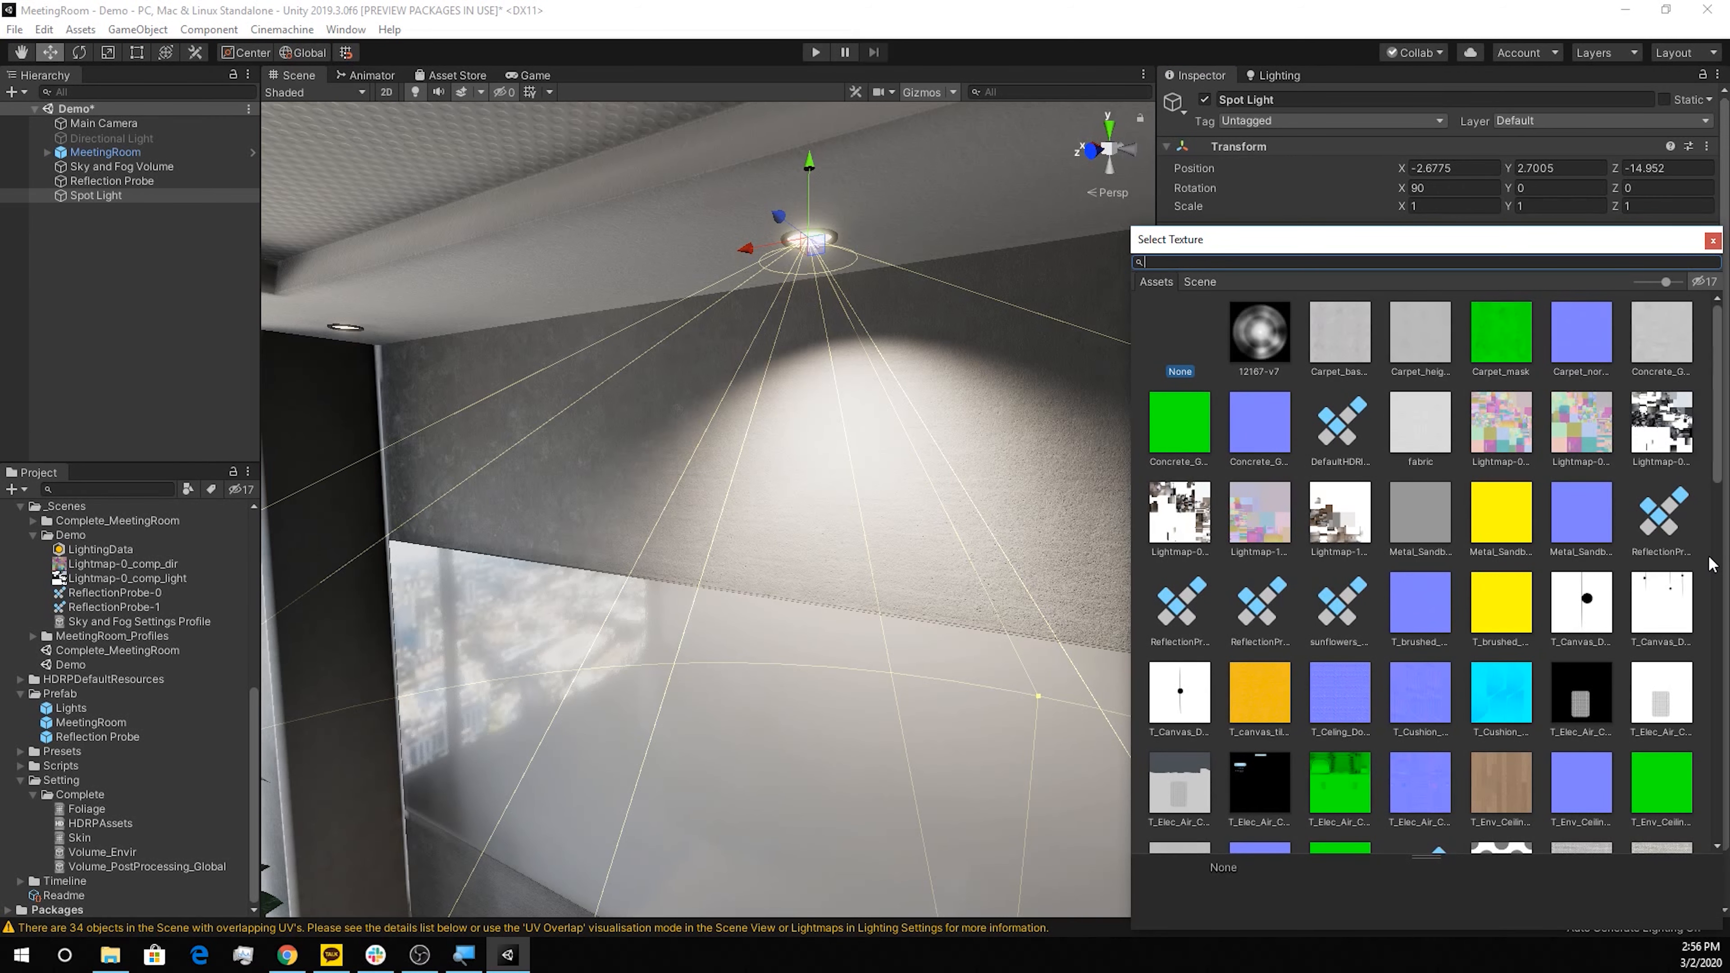
left_click(1258, 337)
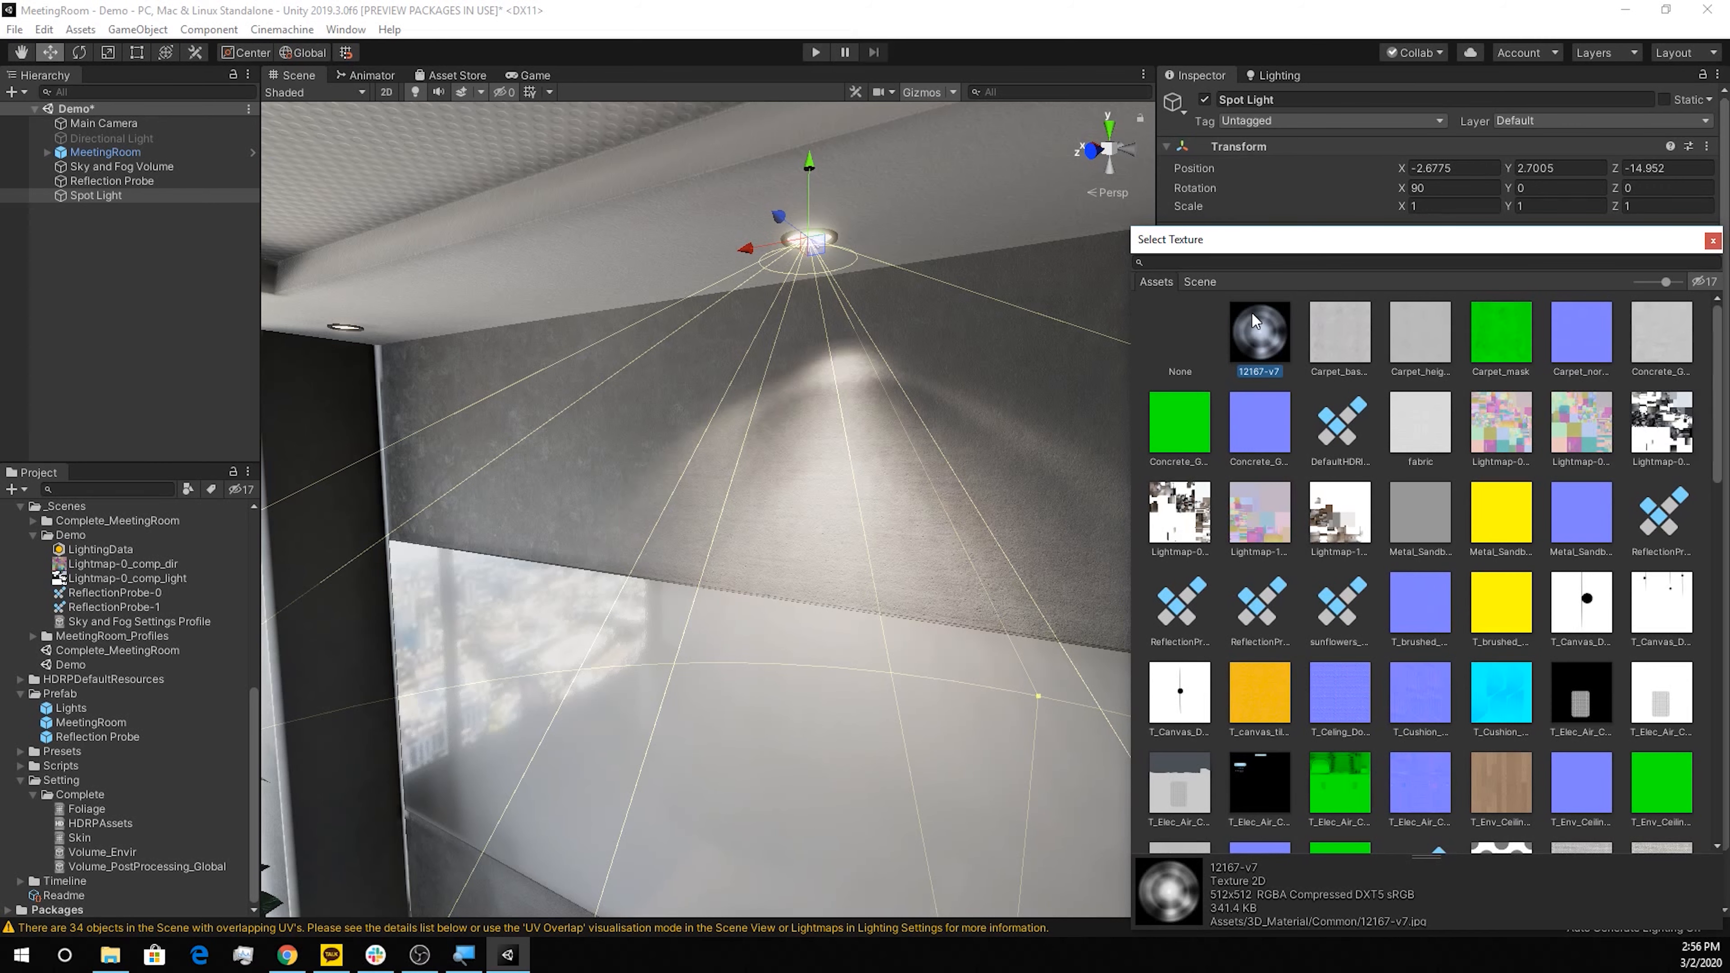
double_click(1252, 311)
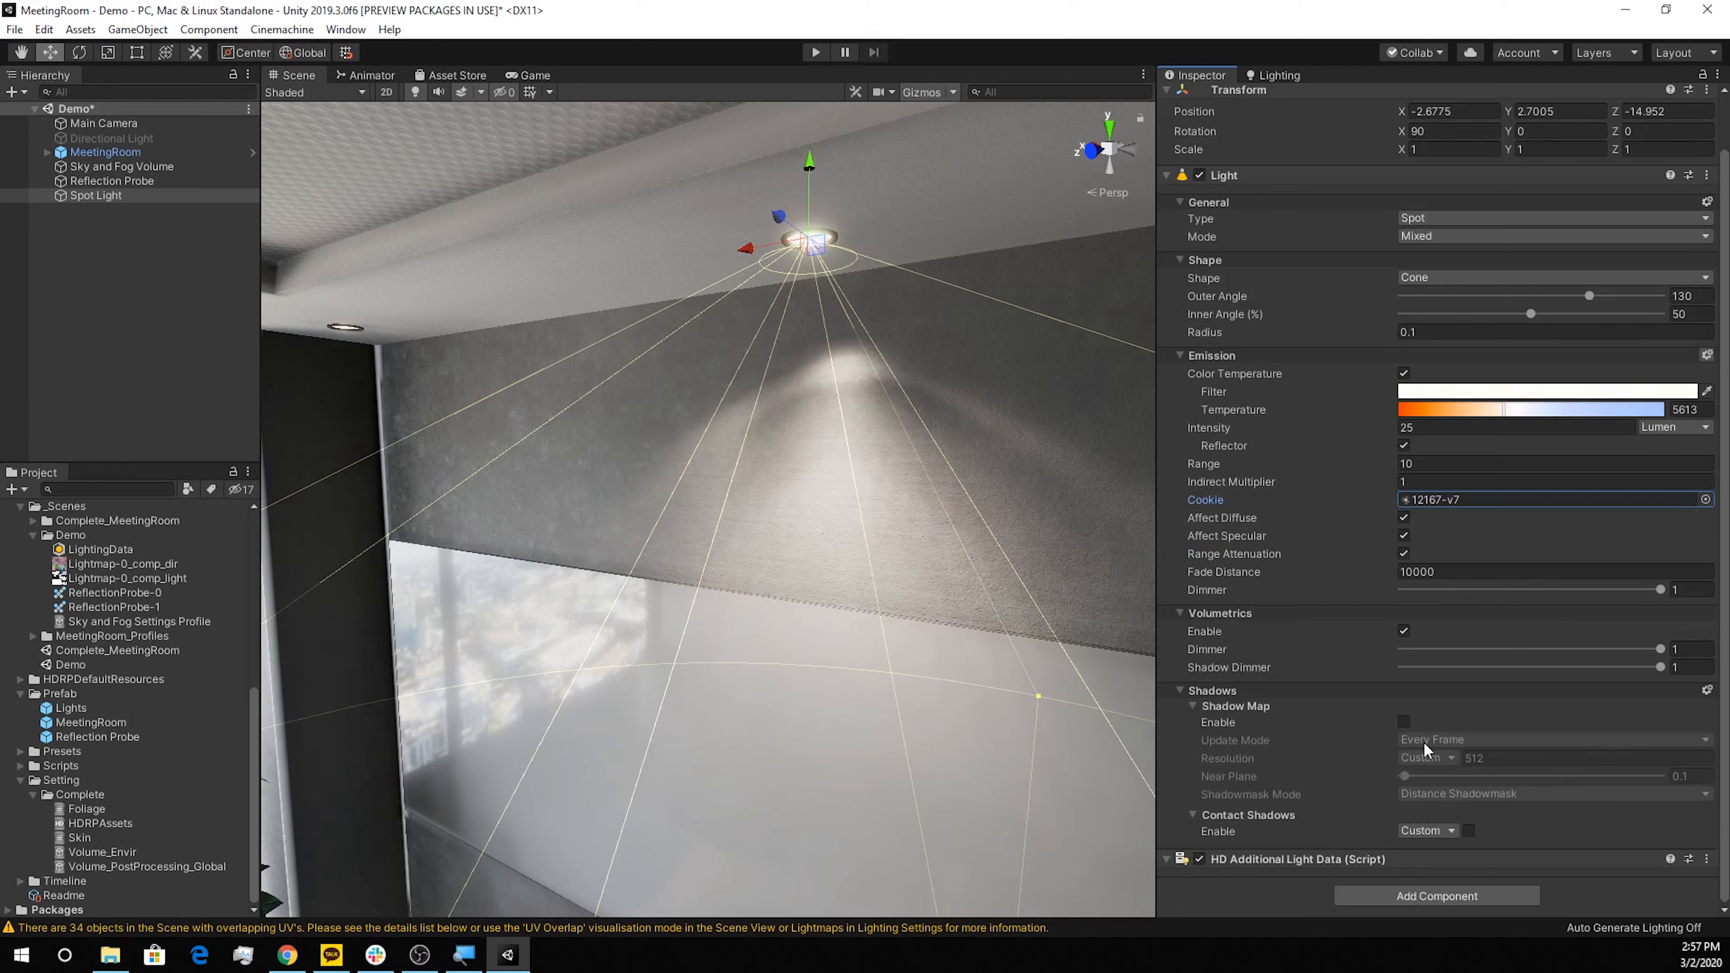
Enable the Spot Light's shadow map at Ultra resolution and set its Contact Shadows to High
left_click(1404, 722)
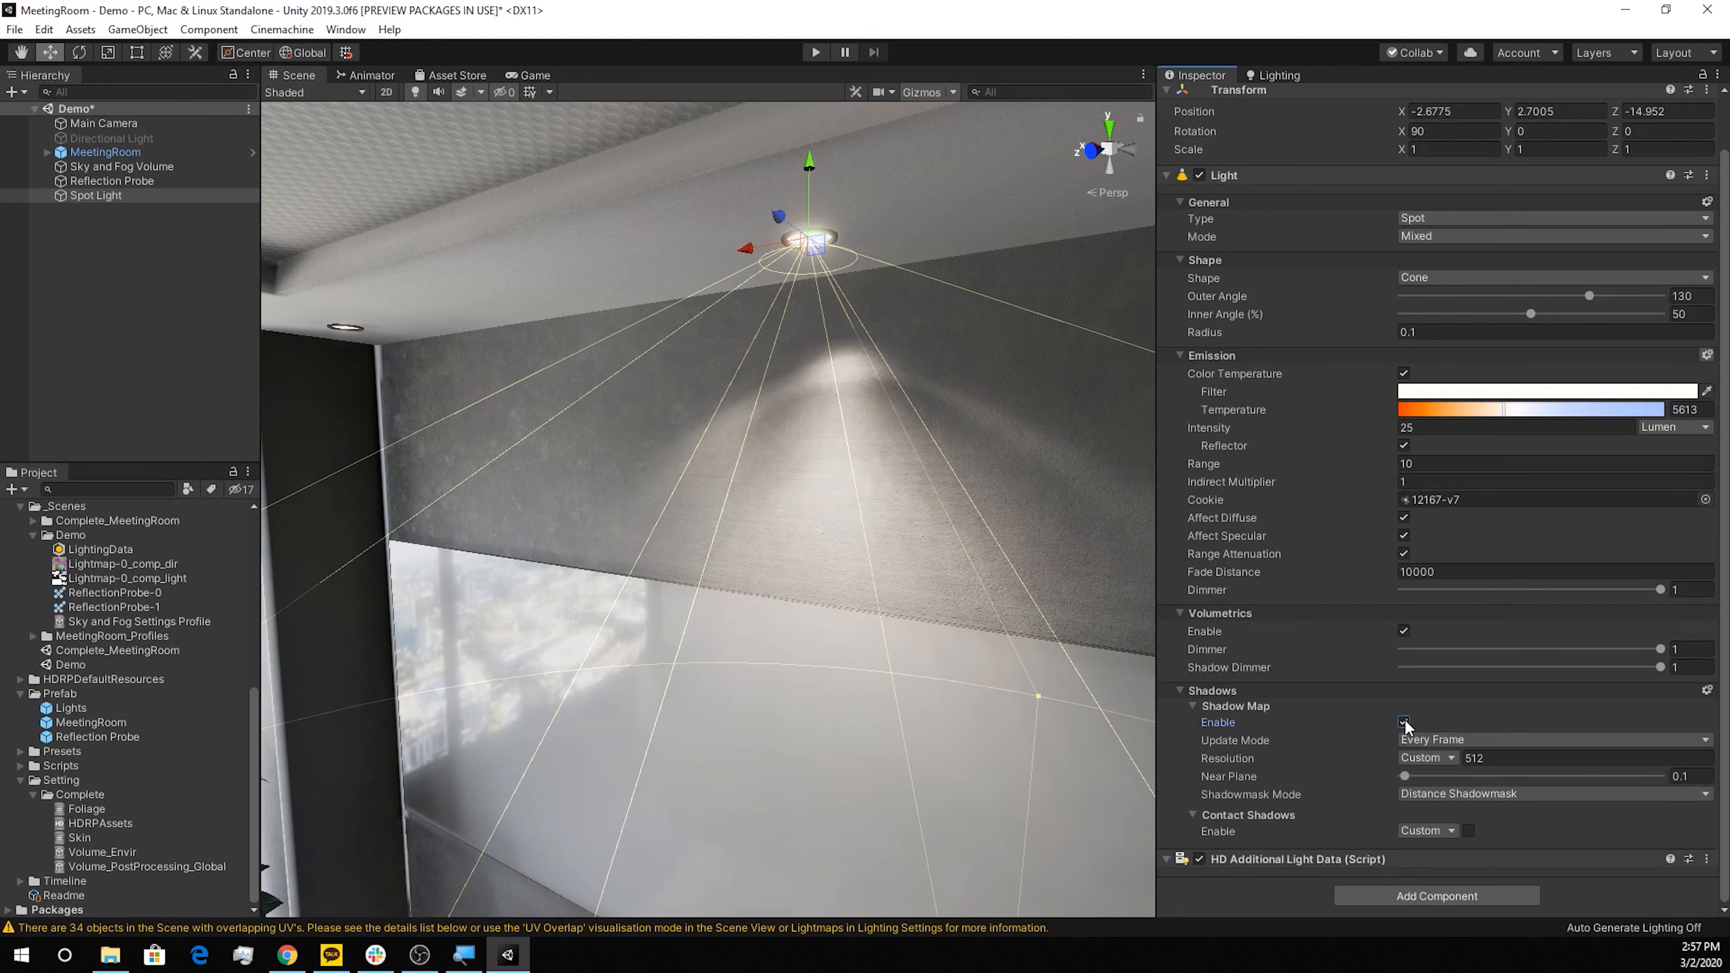
left_click(1448, 758)
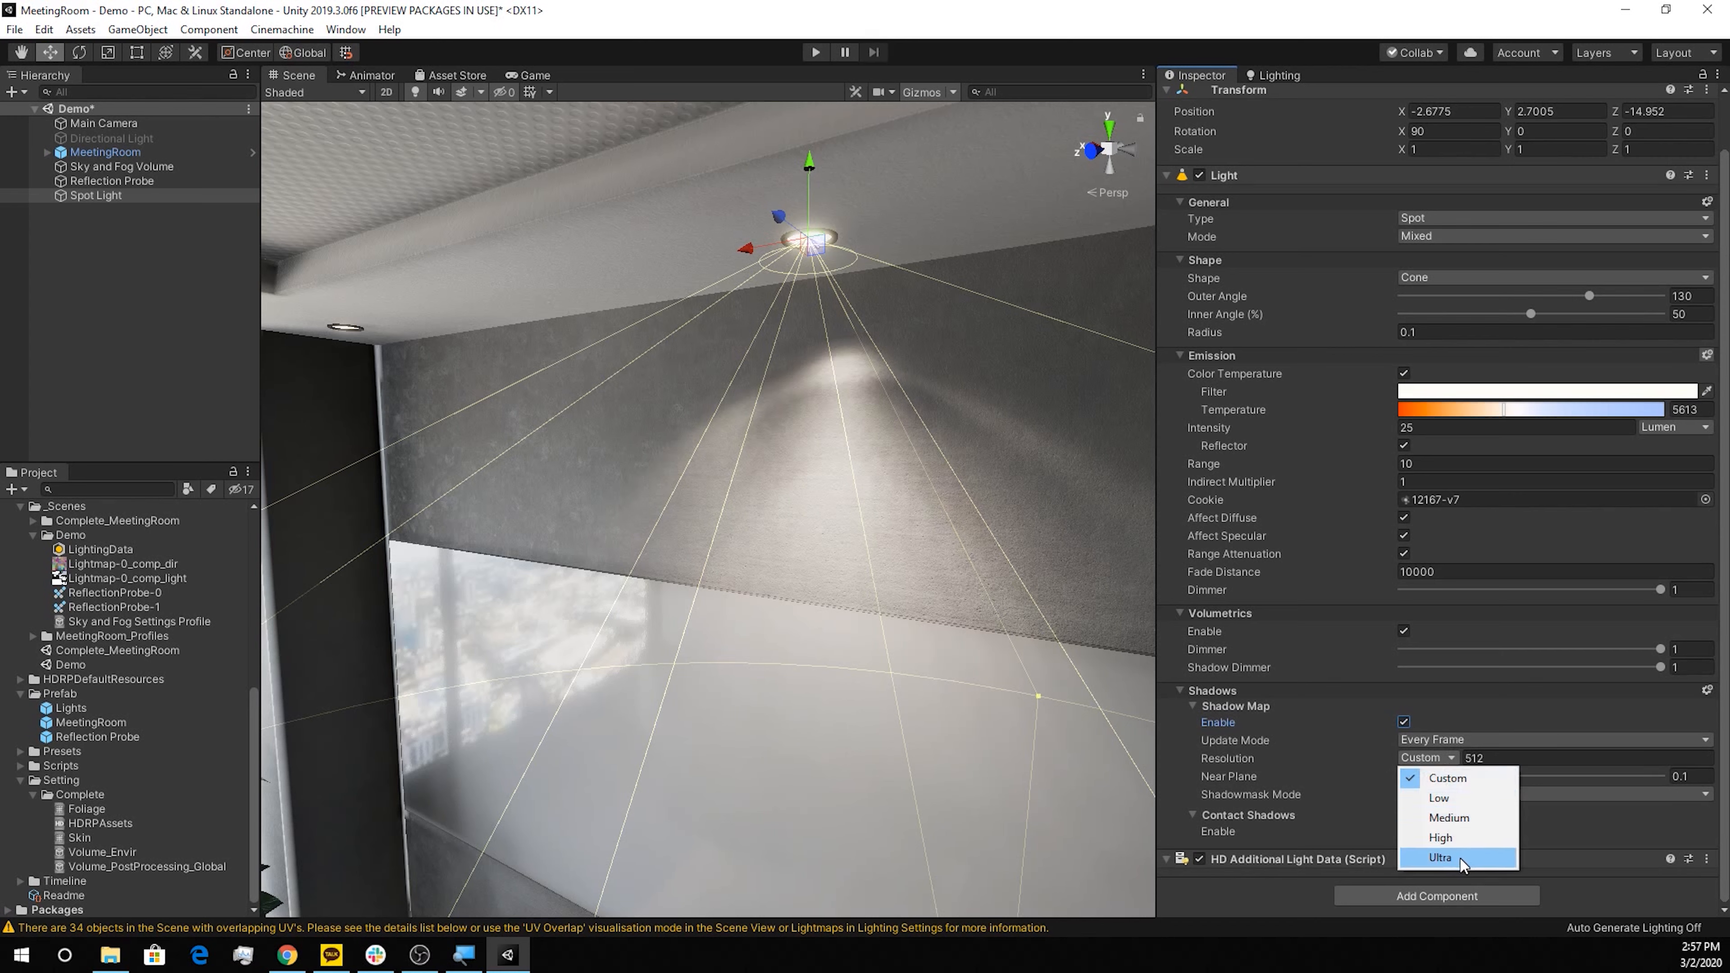
left_click(1430, 863)
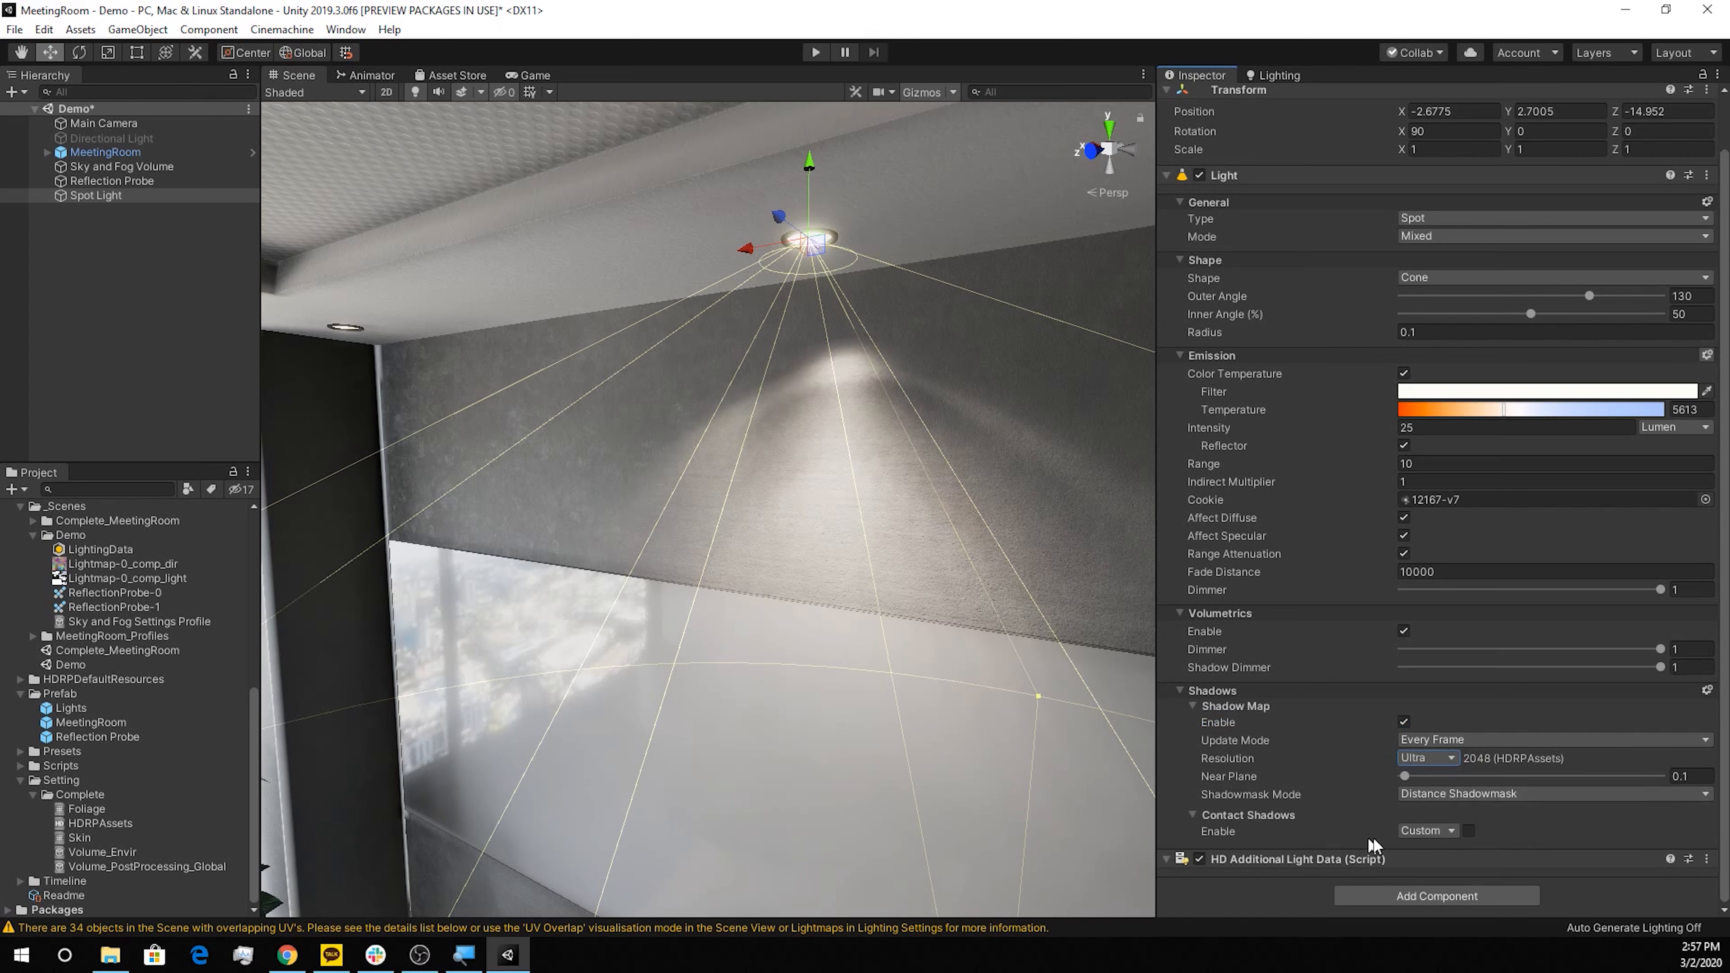
left_click(1443, 831)
left_click(1429, 911)
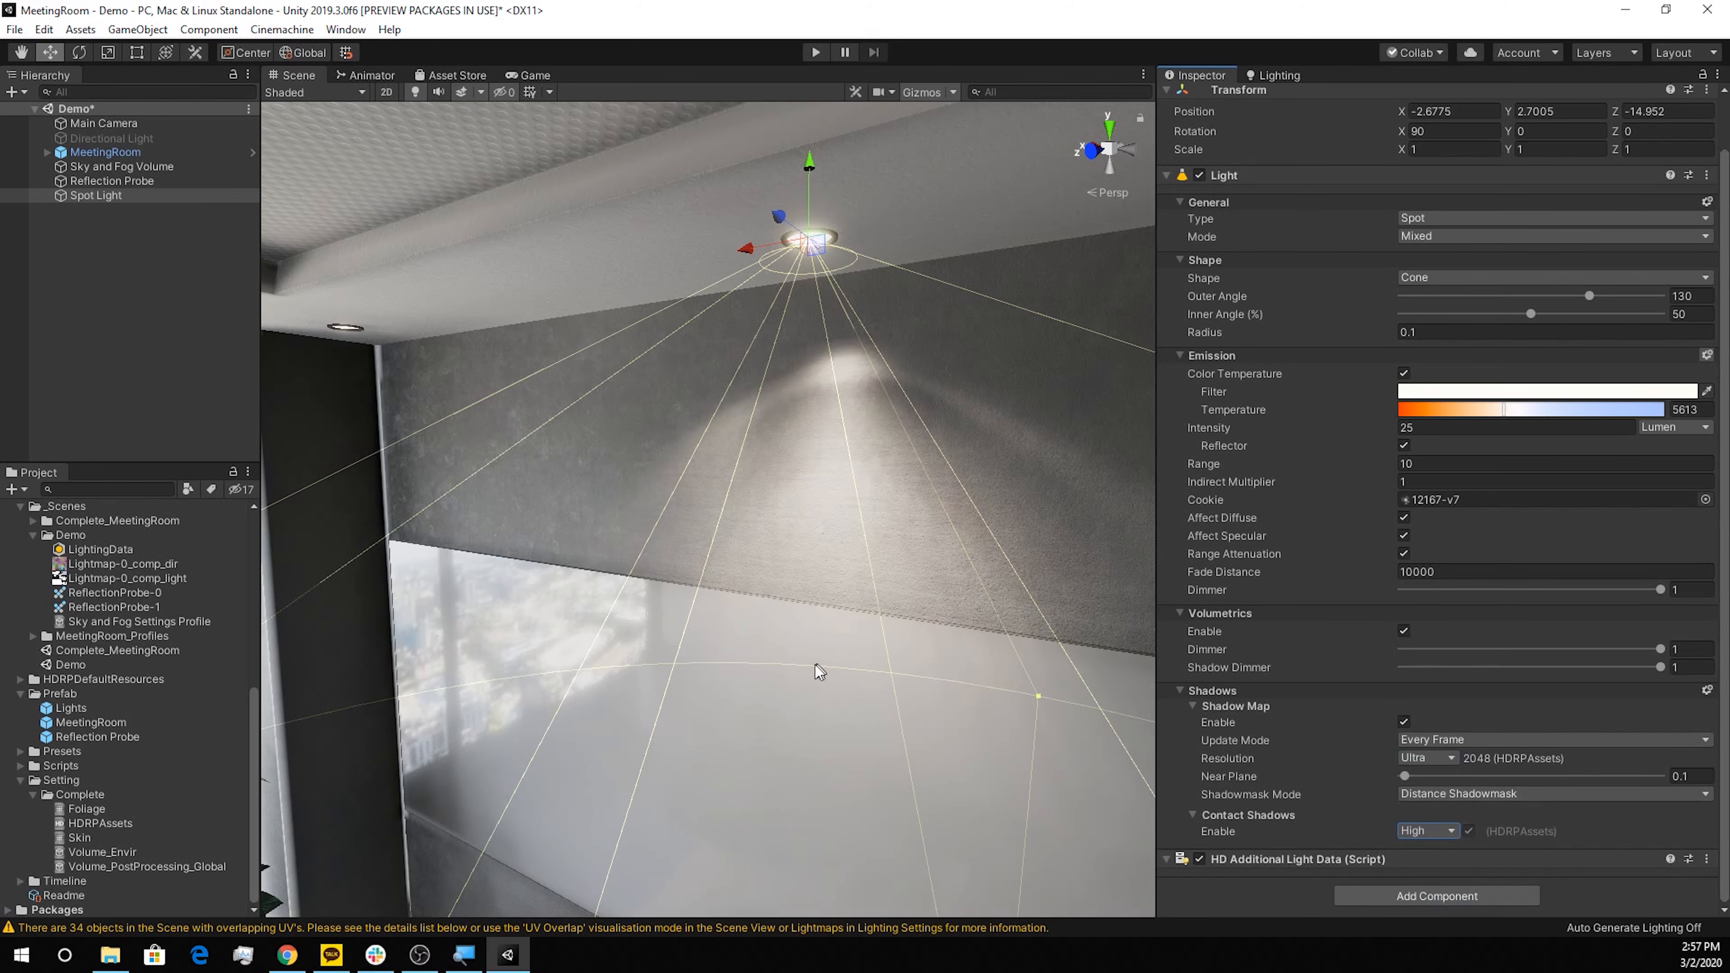
Compare the shadows around the armchair and orange pouf with the Spot Light's shadow map off and on
left_click_drag(830, 666, 888, 811, "alt")
middle_click_drag(888, 811, 1098, 464)
left_click(1404, 721)
left_click(1404, 722)
left_click(103, 375)
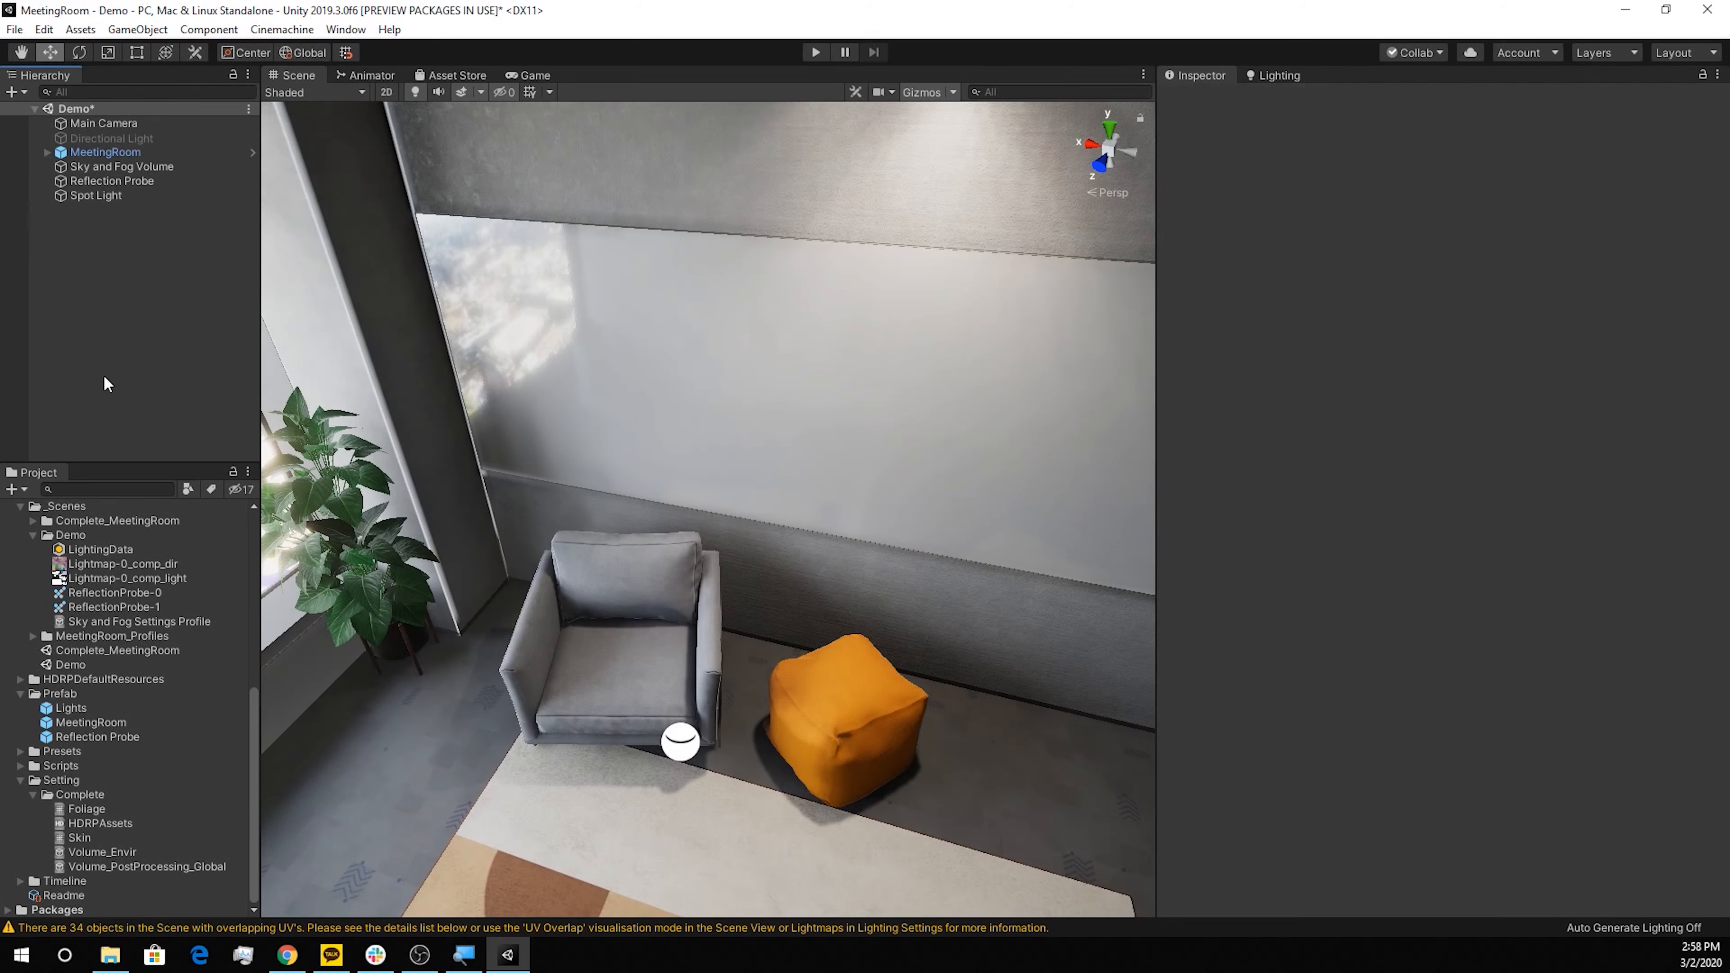
Add an Area Light to the scene and raise it toward the ceiling to about Y 2.17
left_click_drag(624, 592, 826, 452, "alt")
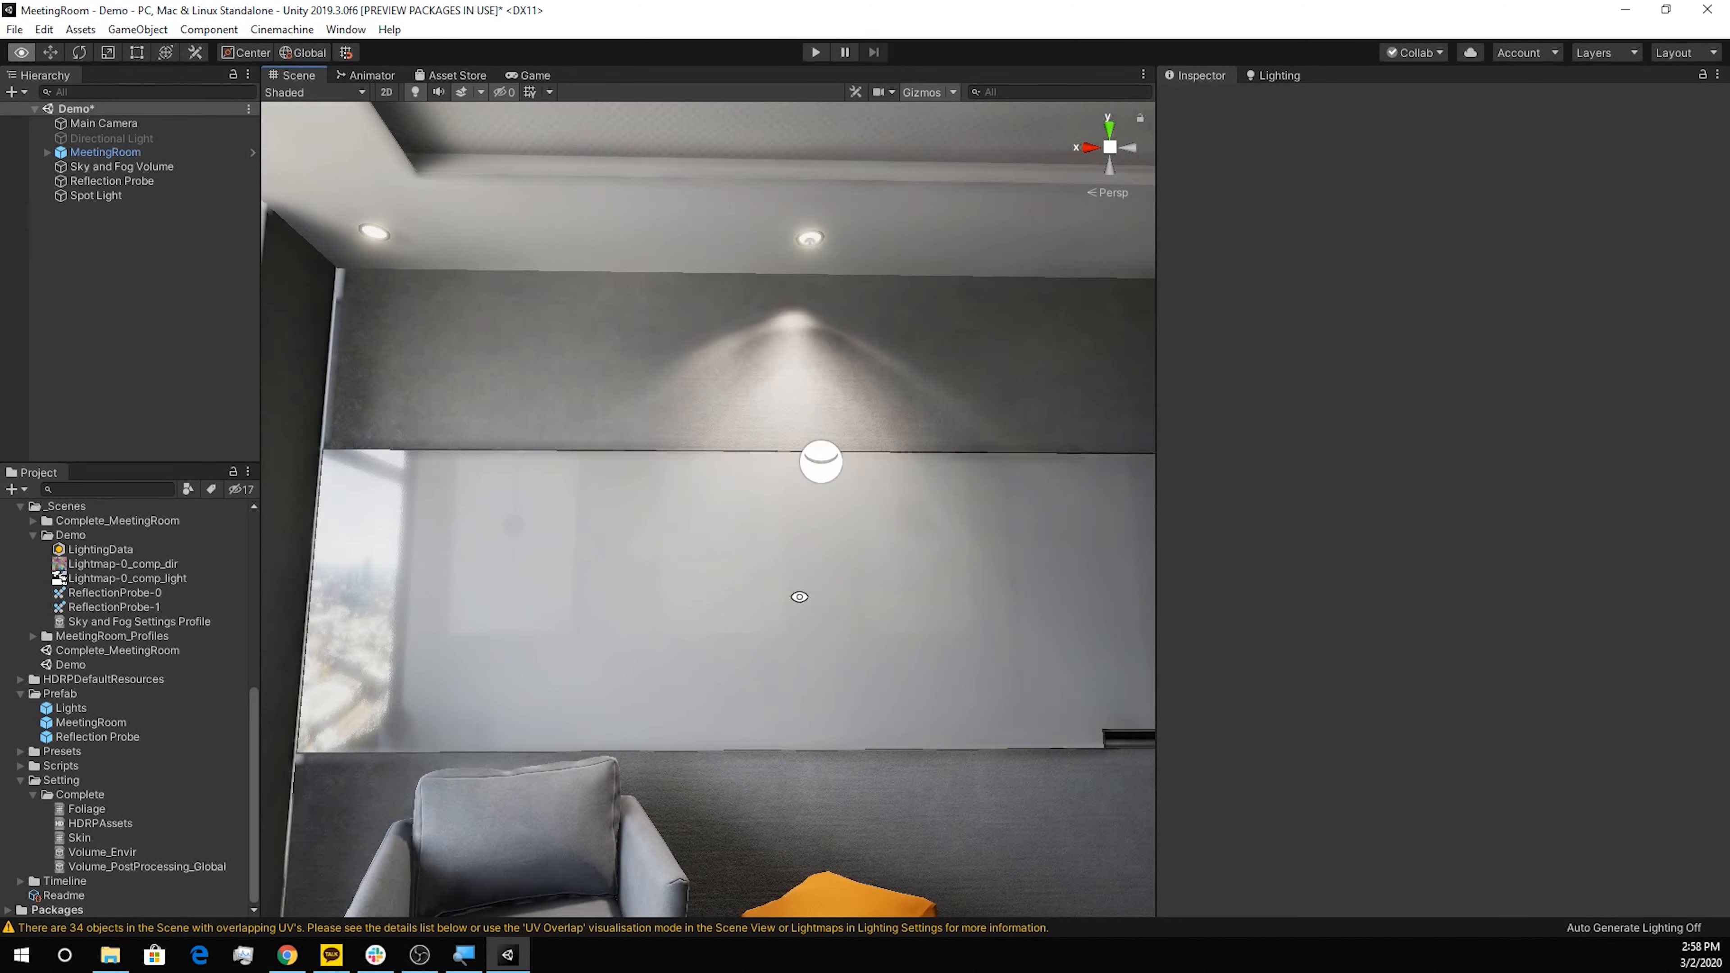
left_click_drag(797, 600, 777, 625, "alt")
middle_click_drag(777, 624, 704, 571)
right_click(75, 253)
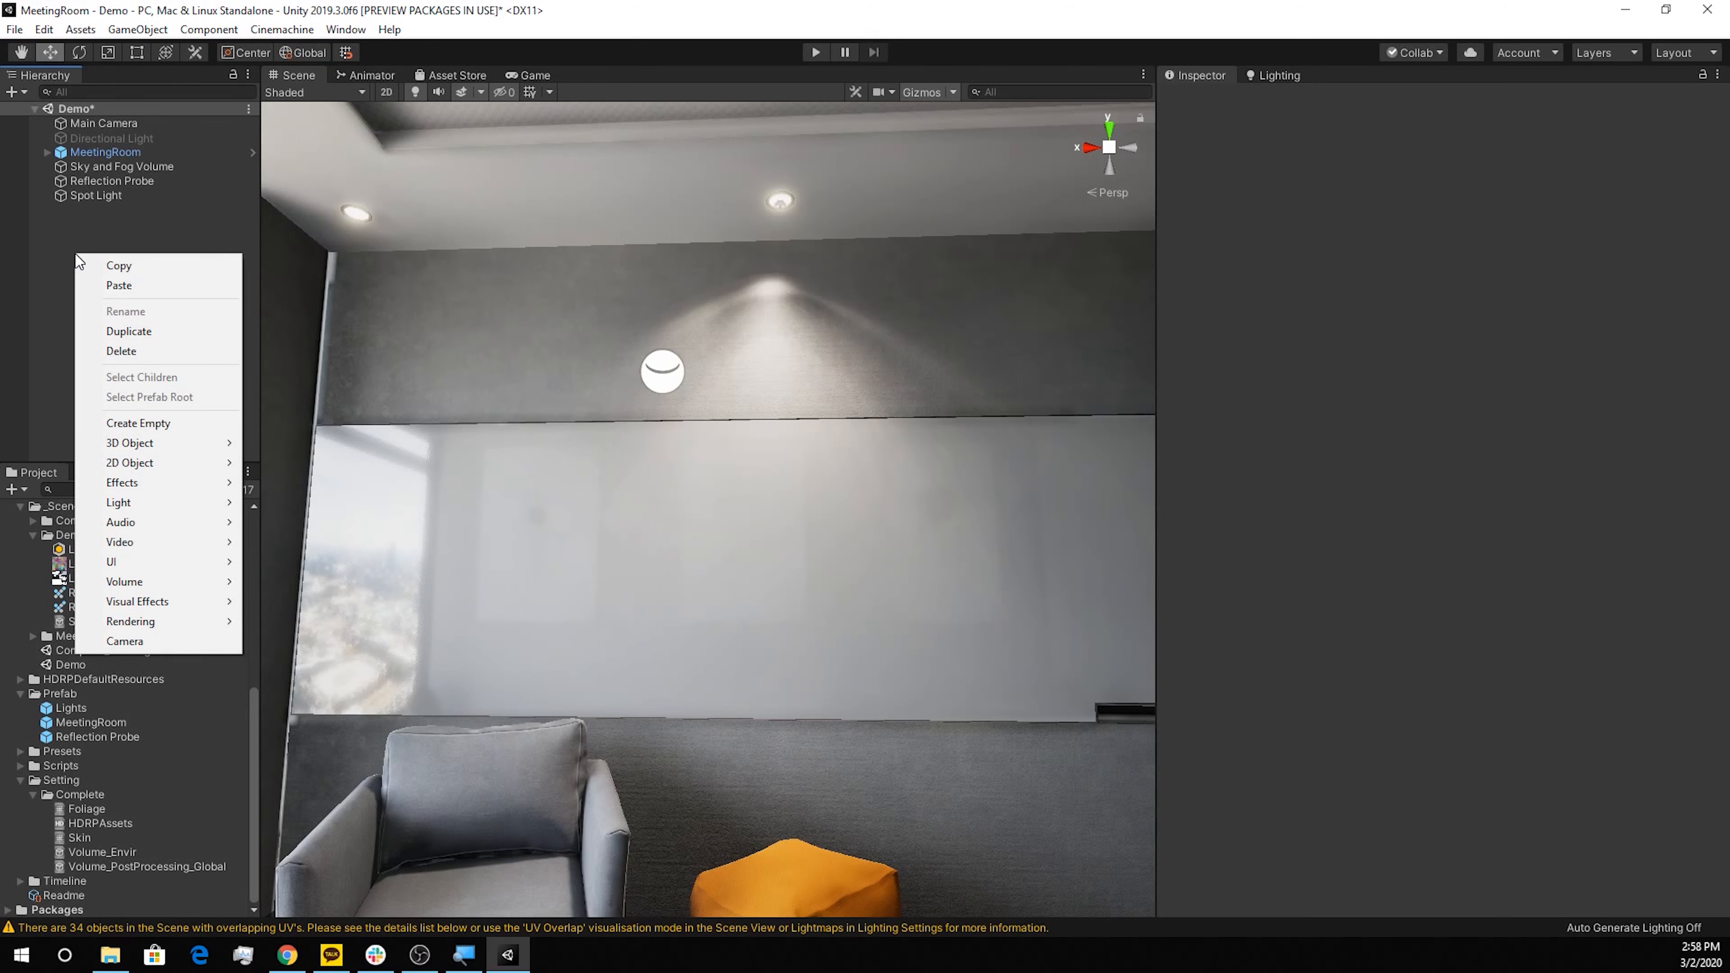
mouse_move(187, 507)
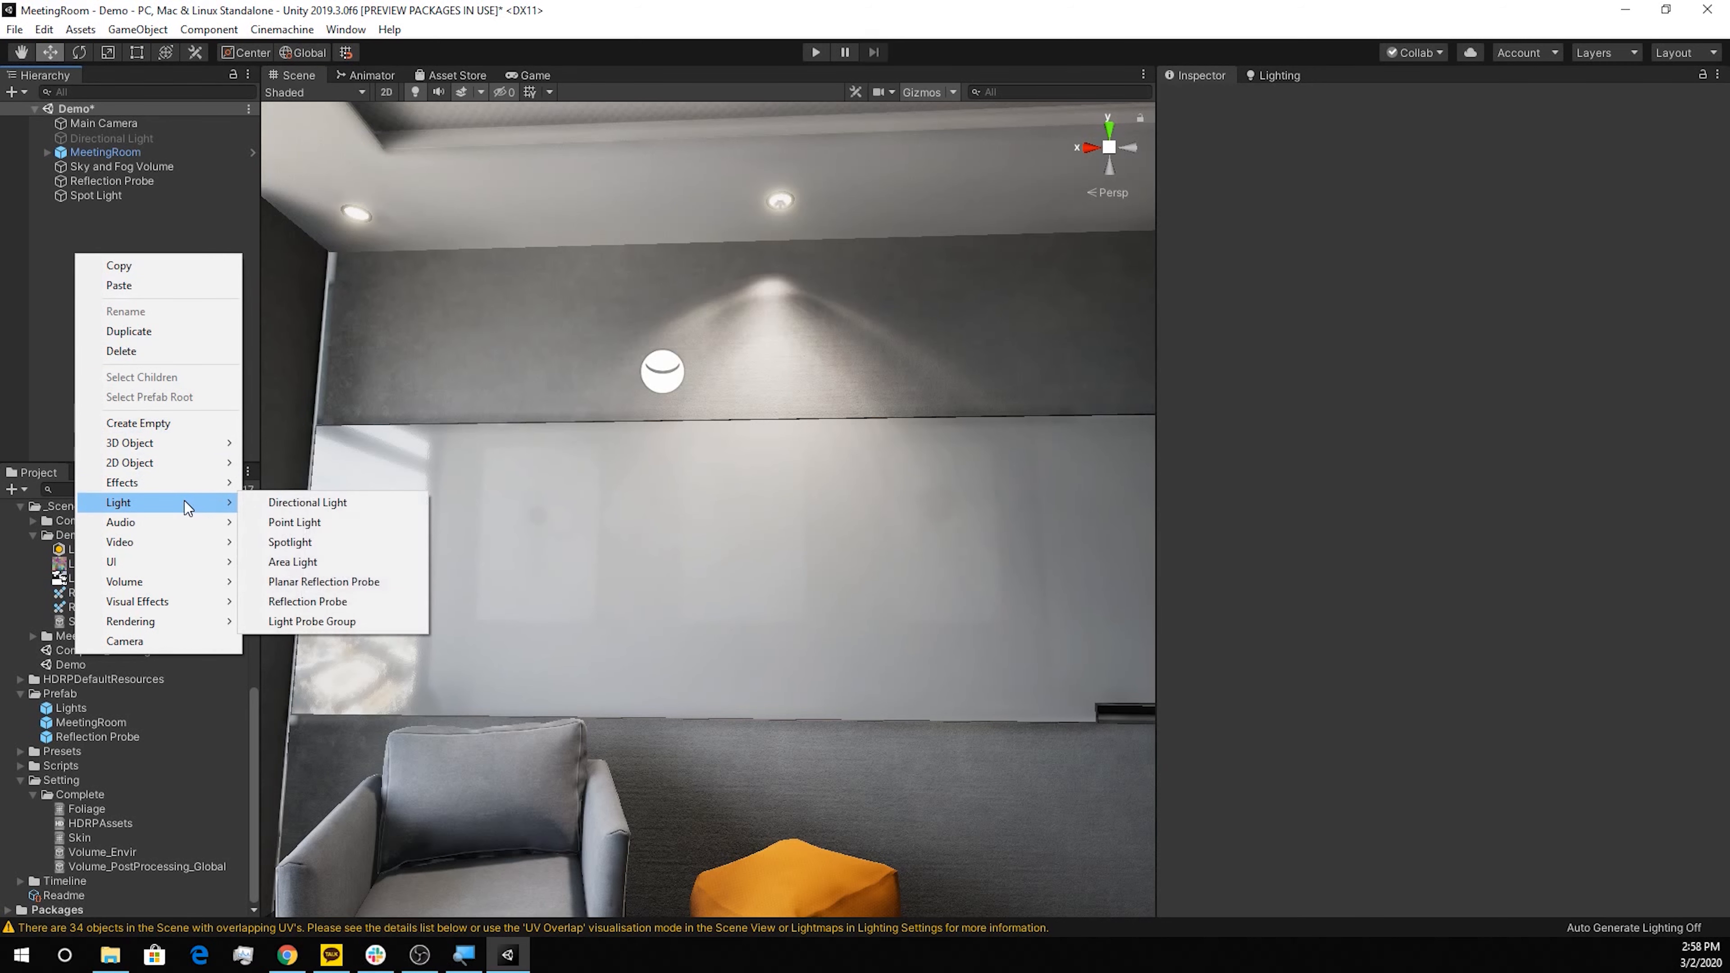
left_click(315, 563)
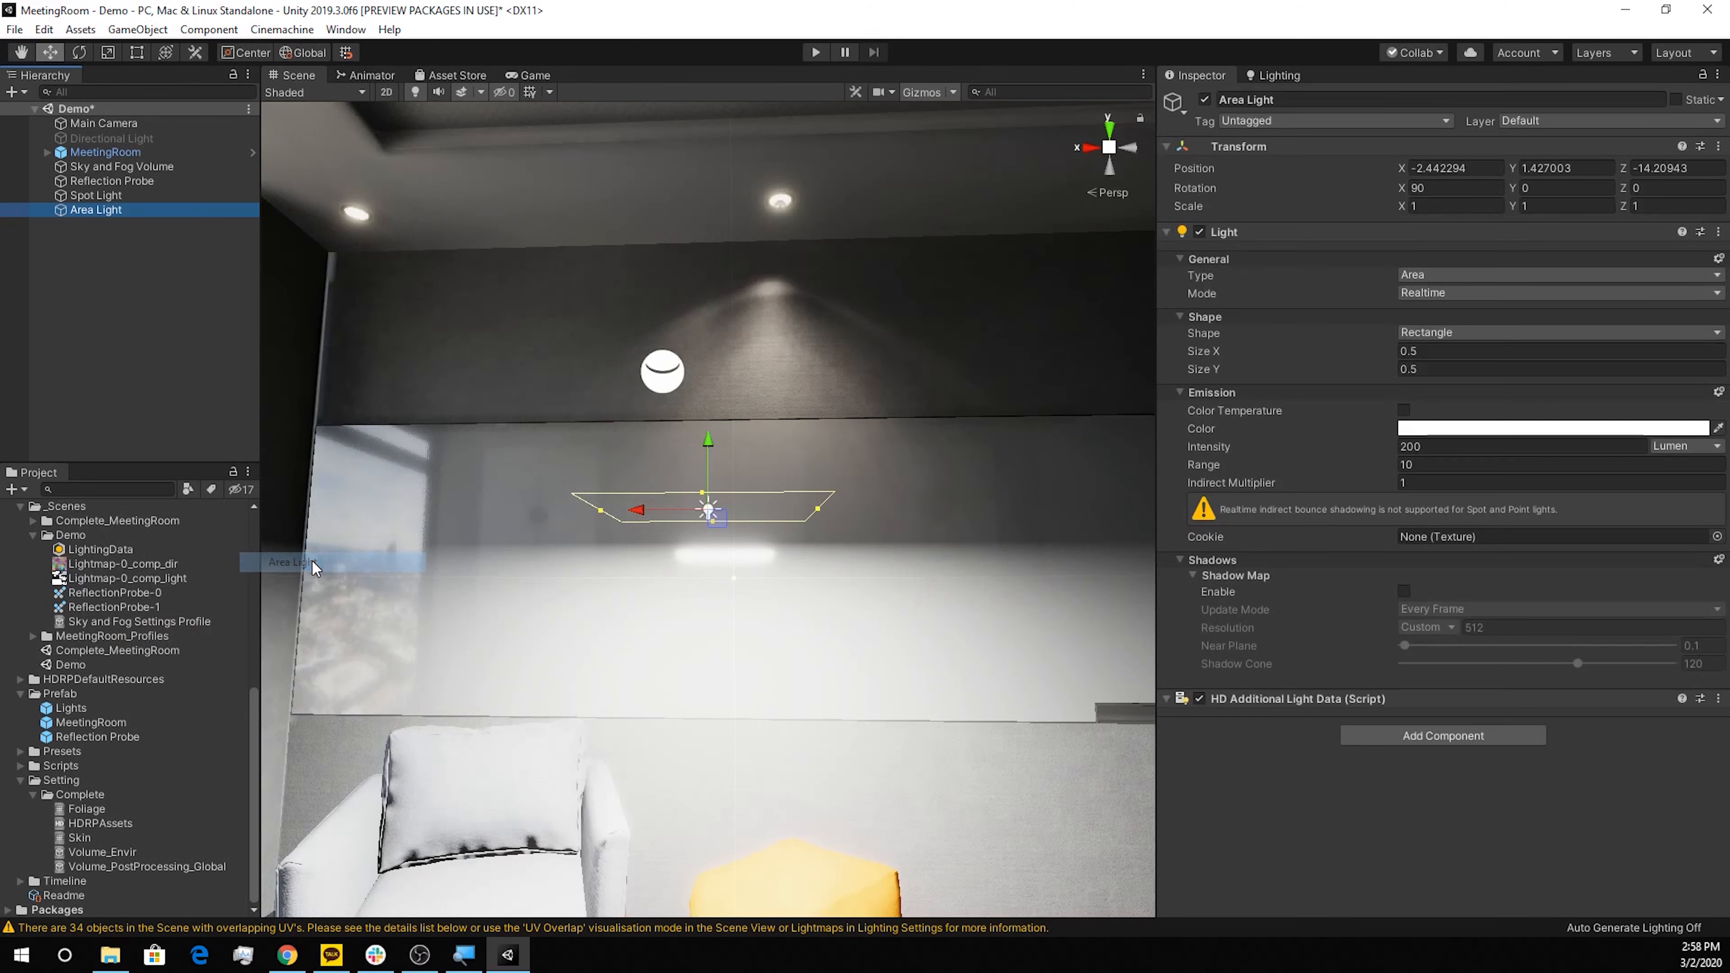
left_click_drag(707, 439, 683, 159)
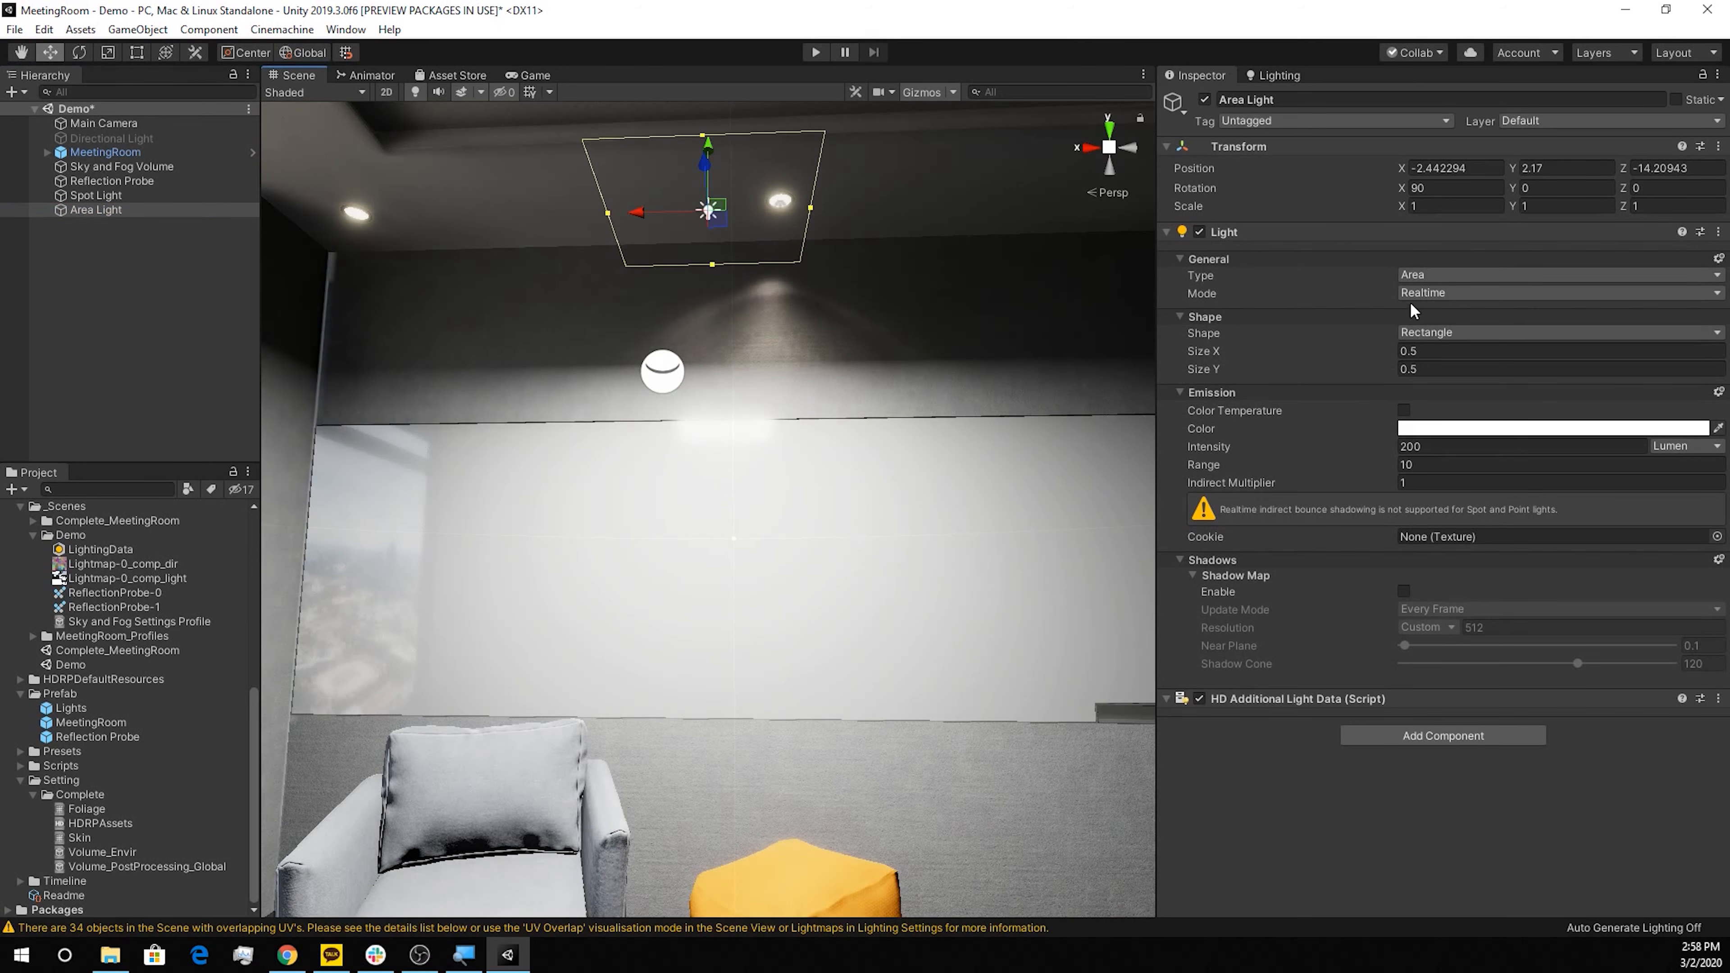
Stretch the realtime Area Light into a thin strip with Size X 4.11 and Size Y 0.07 near the ceiling above the whiteboard wall
left_click(1479, 294)
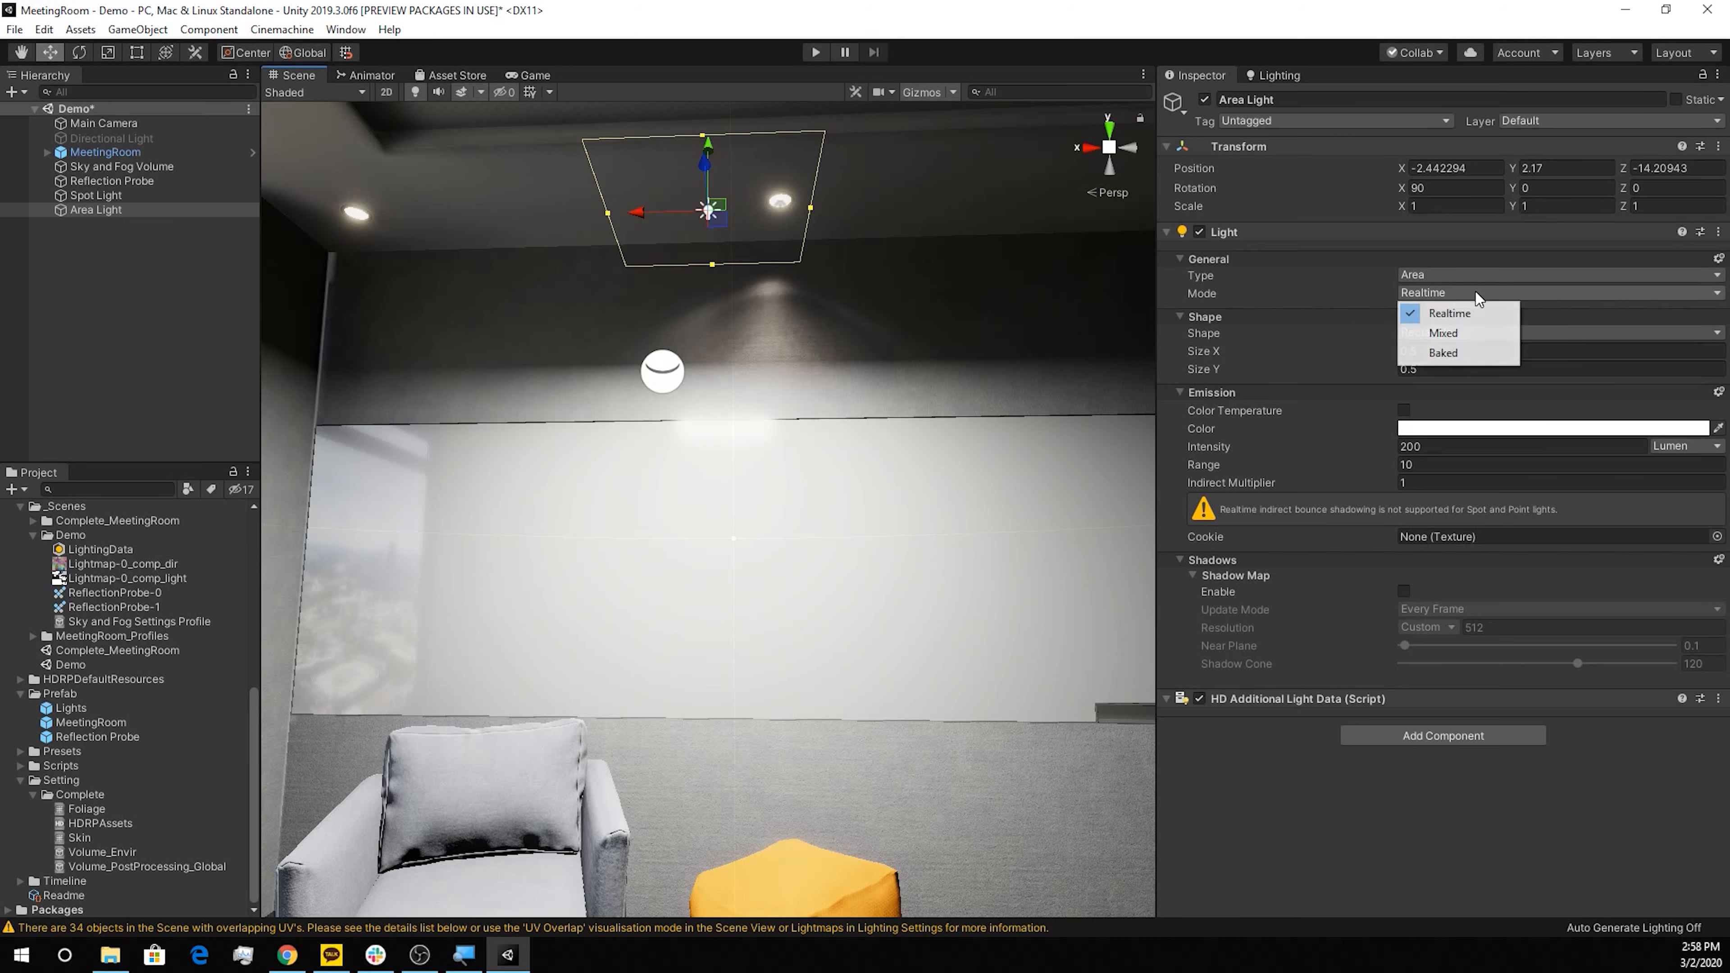
left_click(1352, 311)
left_click_drag(1384, 352, 1442, 366)
scroll(708, 273, "down", 2)
left_click_drag(639, 260, 718, 262)
left_click_drag(1371, 372, 1353, 374)
left_click_drag(762, 253, 906, 262, "alt")
left_click_drag(685, 274, 681, 118)
left_click_drag(699, 133, 675, 214)
left_click_drag(769, 368, 625, 383, "alt")
left_click_drag(1382, 369, 1430, 354)
key("ctrl+z")
Position the strip Area Light in the ceiling recess along the whiteboard wall at about X -2.709, Y 2.795, Z -15.199
left_click_drag(866, 327, 809, 351, "alt")
left_click_drag(625, 260, 628, 261)
left_click_drag(742, 355, 947, 351, "alt")
left_click_drag(449, 133, 455, 132)
left_click_drag(613, 293, 517, 293, "alt")
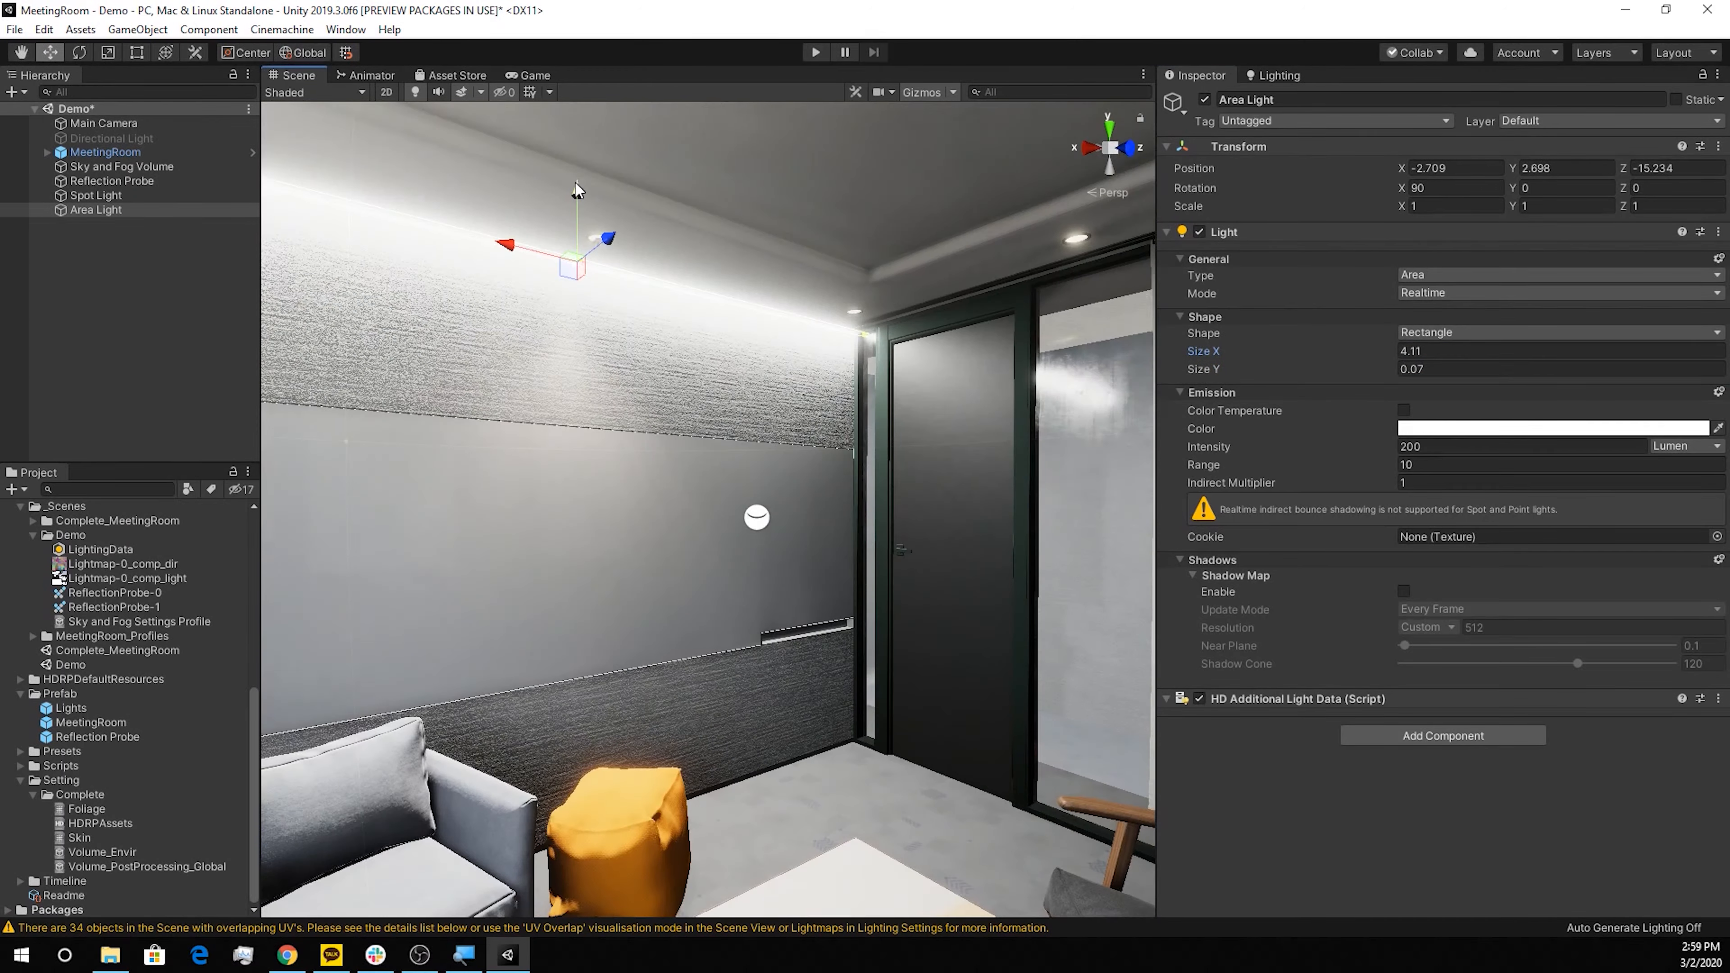
left_click_drag(576, 187, 574, 163)
left_click_drag(906, 426, 768, 435, "alt")
scroll(768, 435, "down", 3)
left_click_drag(760, 194, 758, 188)
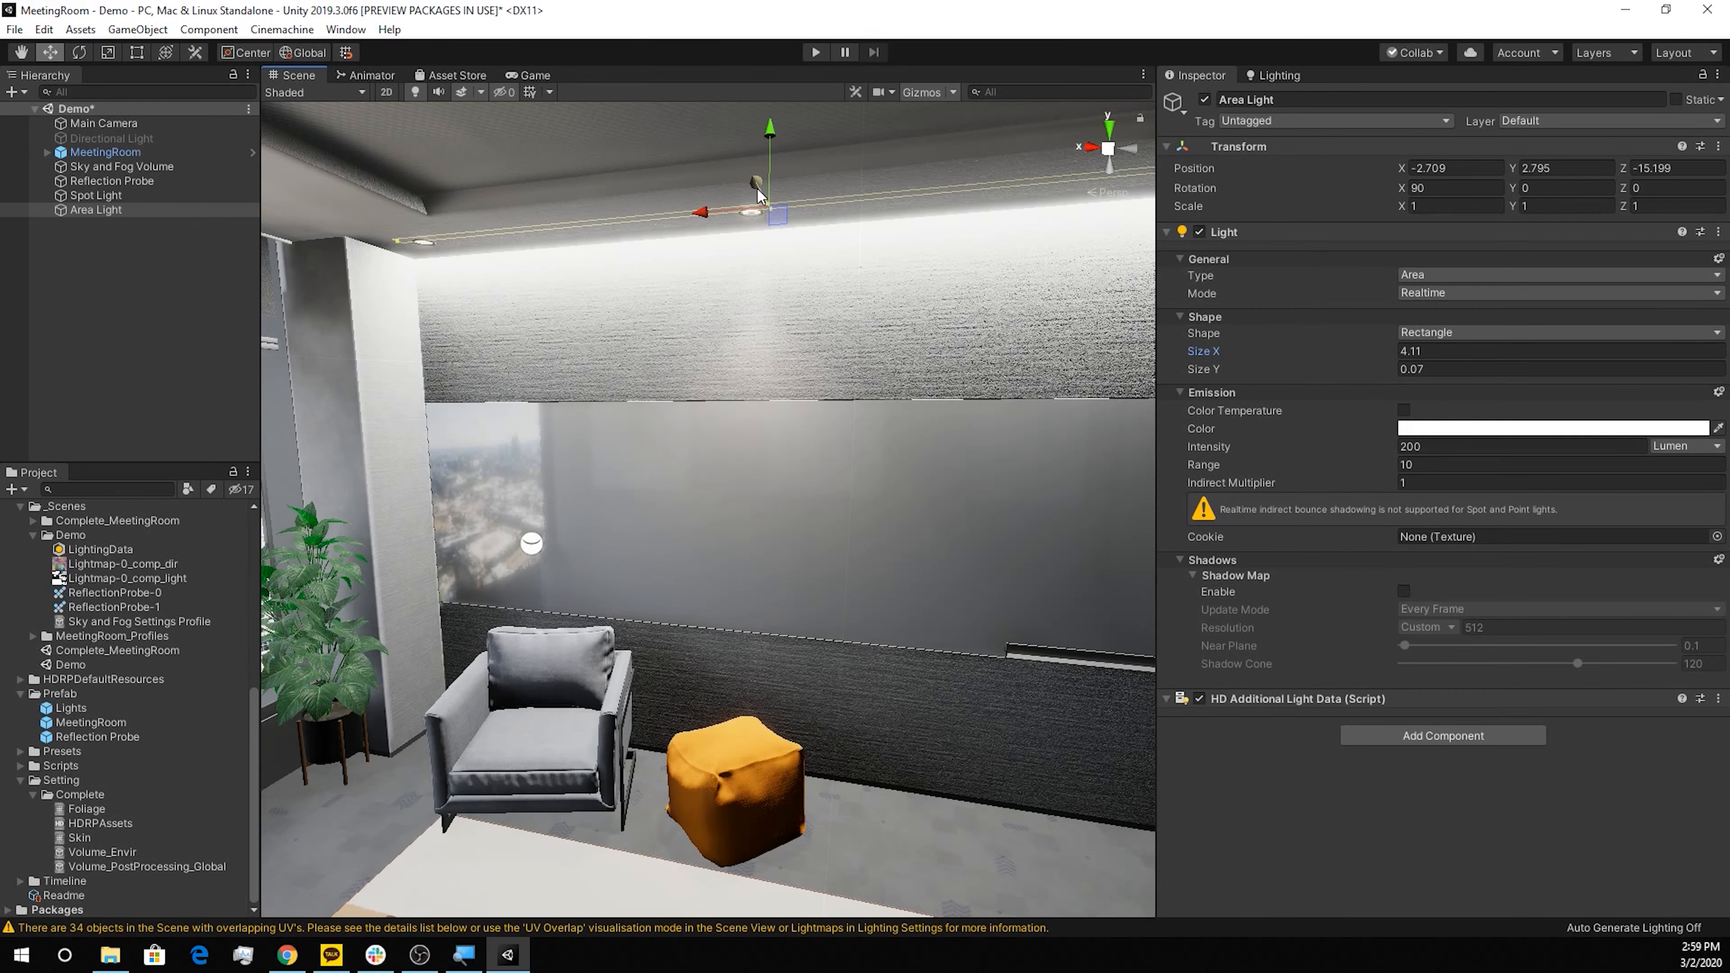
Tint the Area Light FFFBDF, enable Color Temperature at 5523, and set its intensity to 20 Lumen
left_click(1436, 428)
left_click(790, 331)
left_click_drag(716, 353, 696, 347)
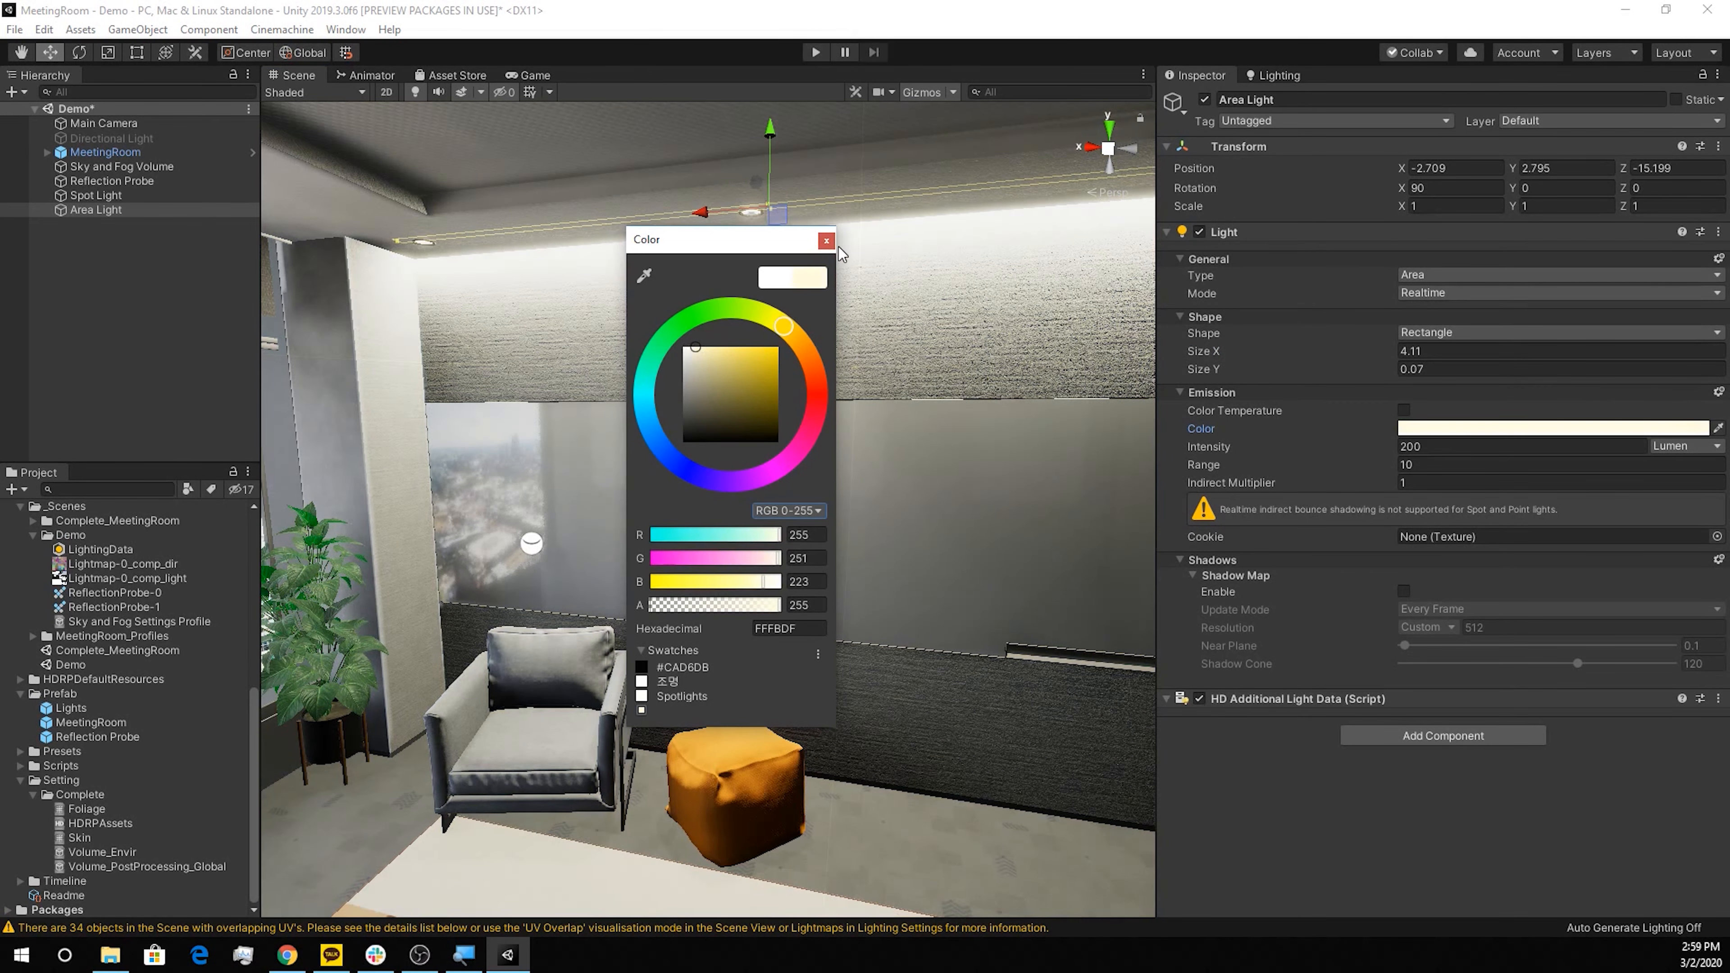
left_click(827, 239)
left_click(1404, 411)
left_click_drag(1376, 448, 1354, 449)
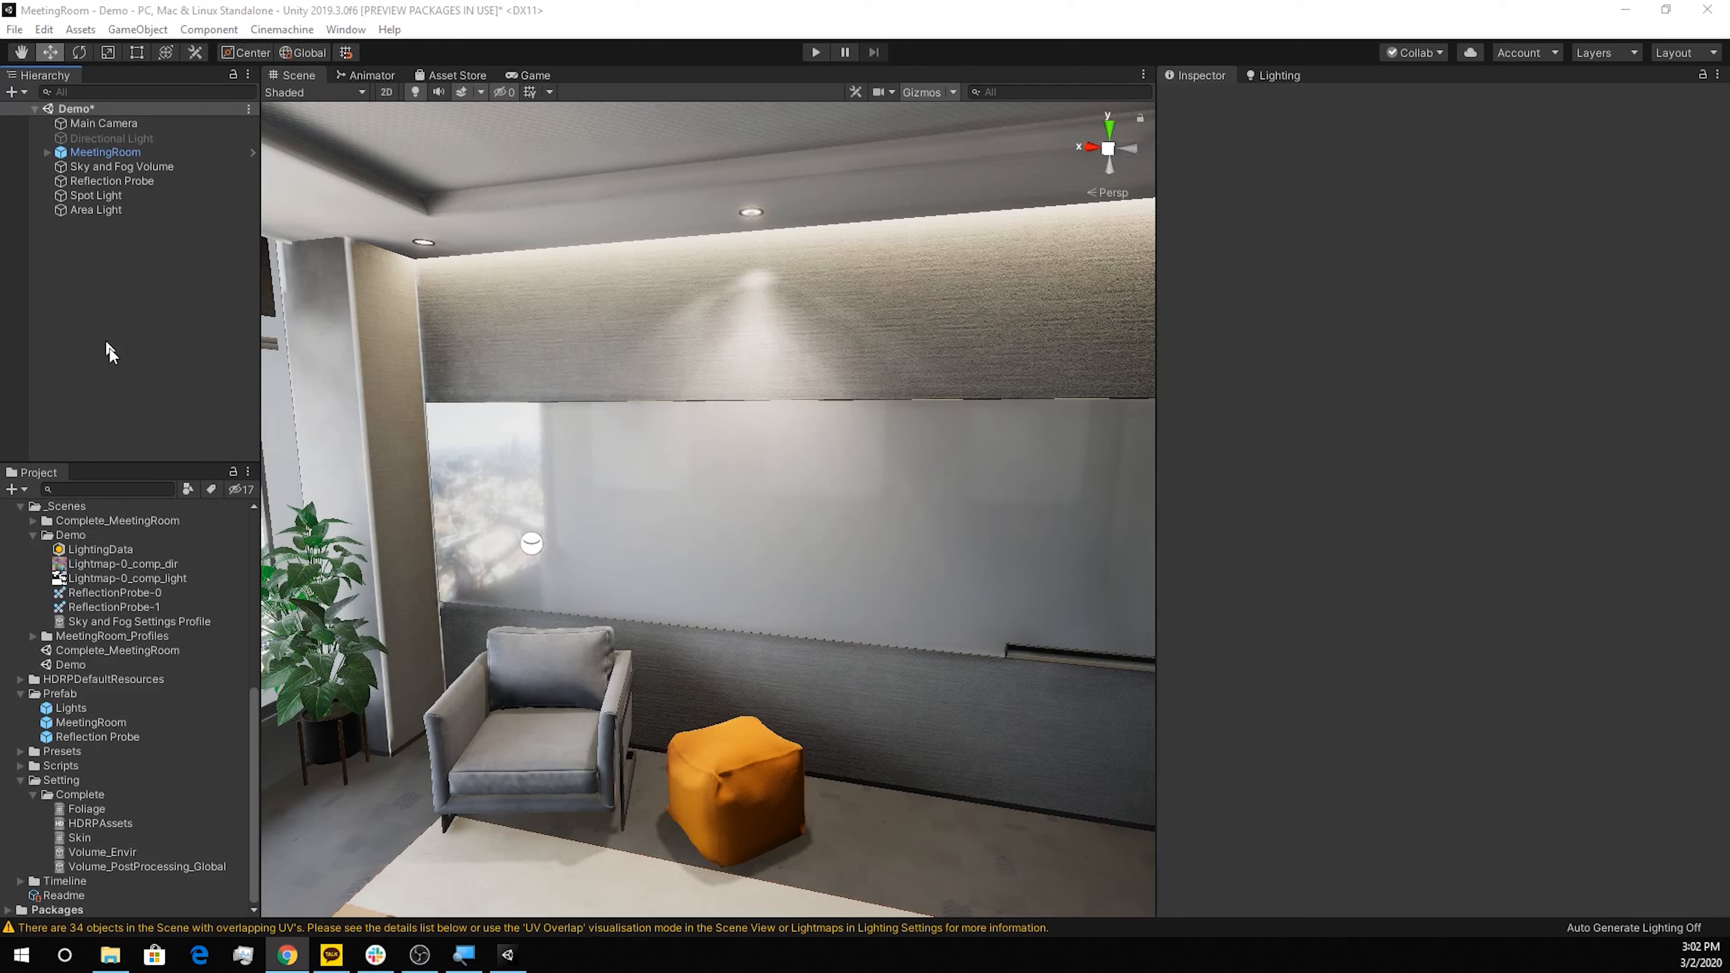
Delete the Area Light and Spot Light from the scene and add the Lights prefab in their place
left_click(125, 212)
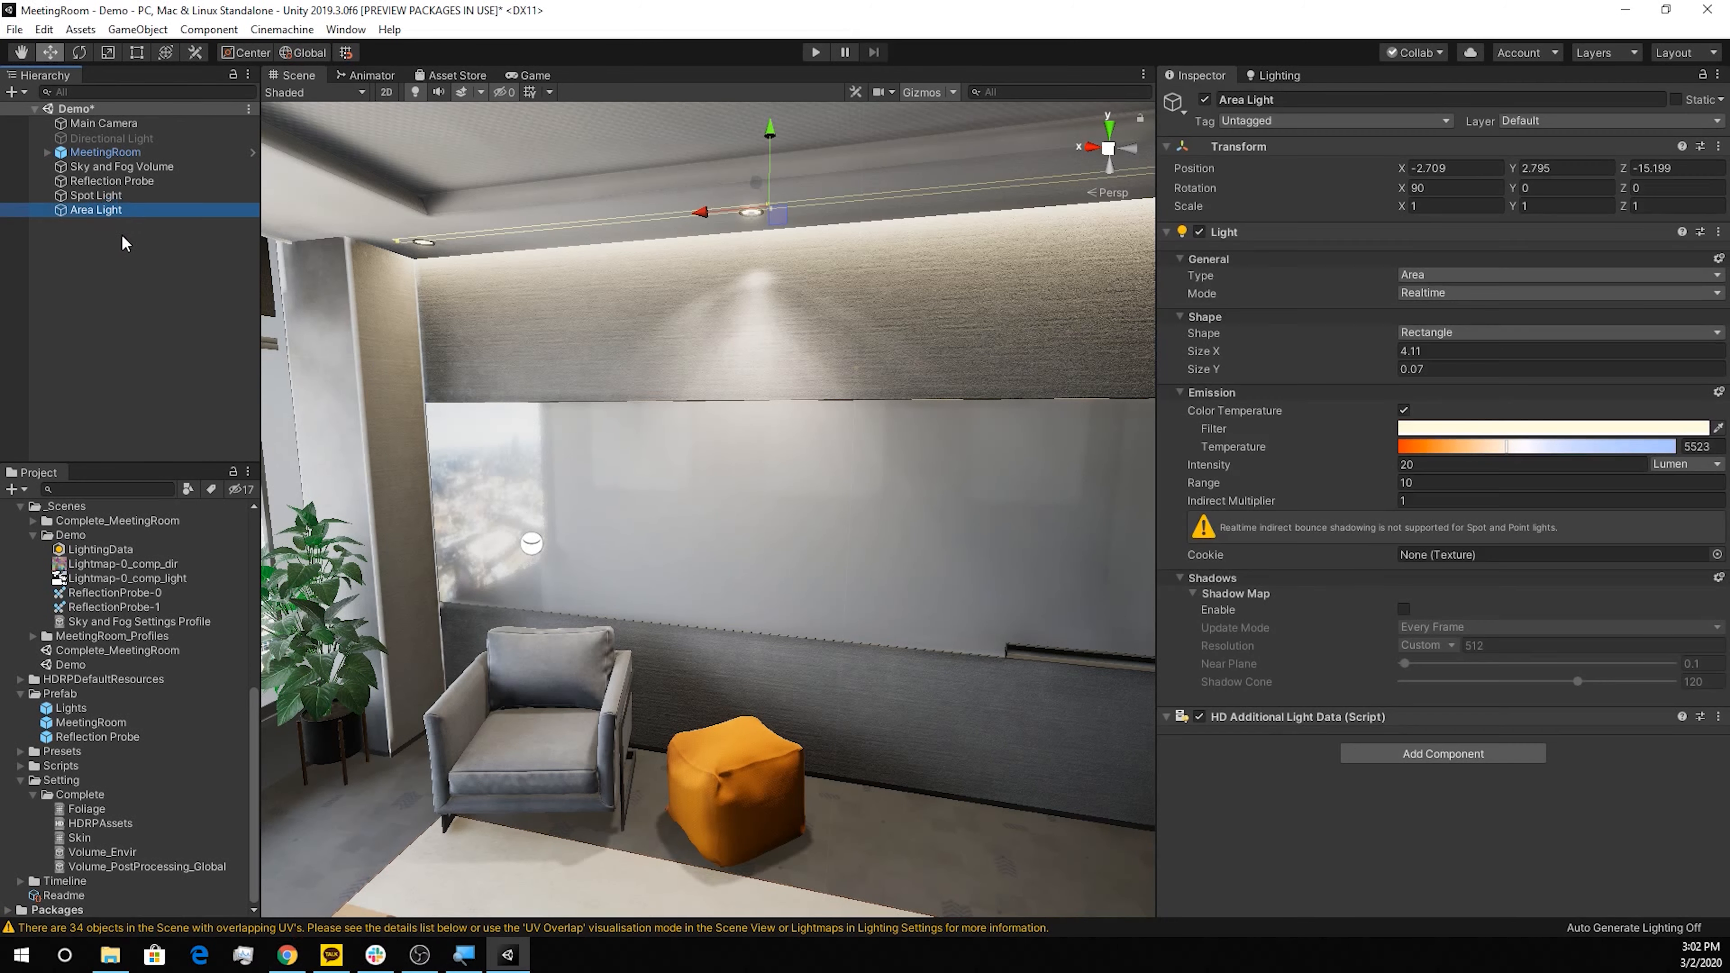
left_click(97, 230)
left_click(95, 195)
key("Delete")
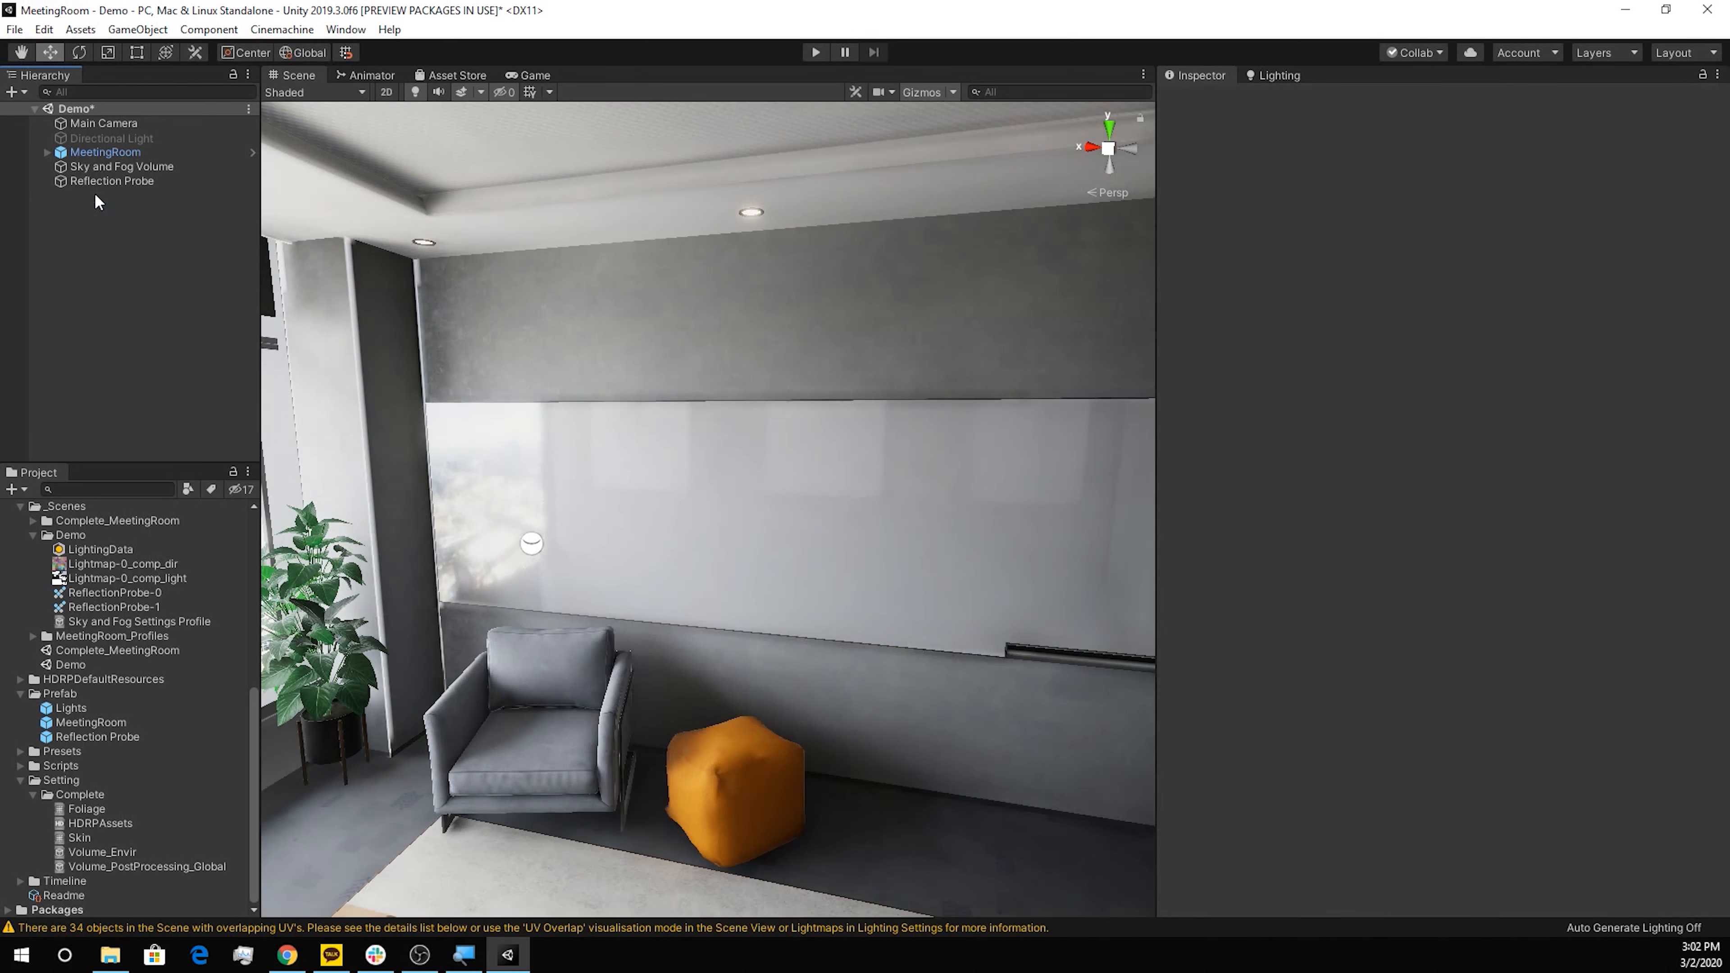
left_click(68, 709)
left_click_drag(68, 709, 117, 347)
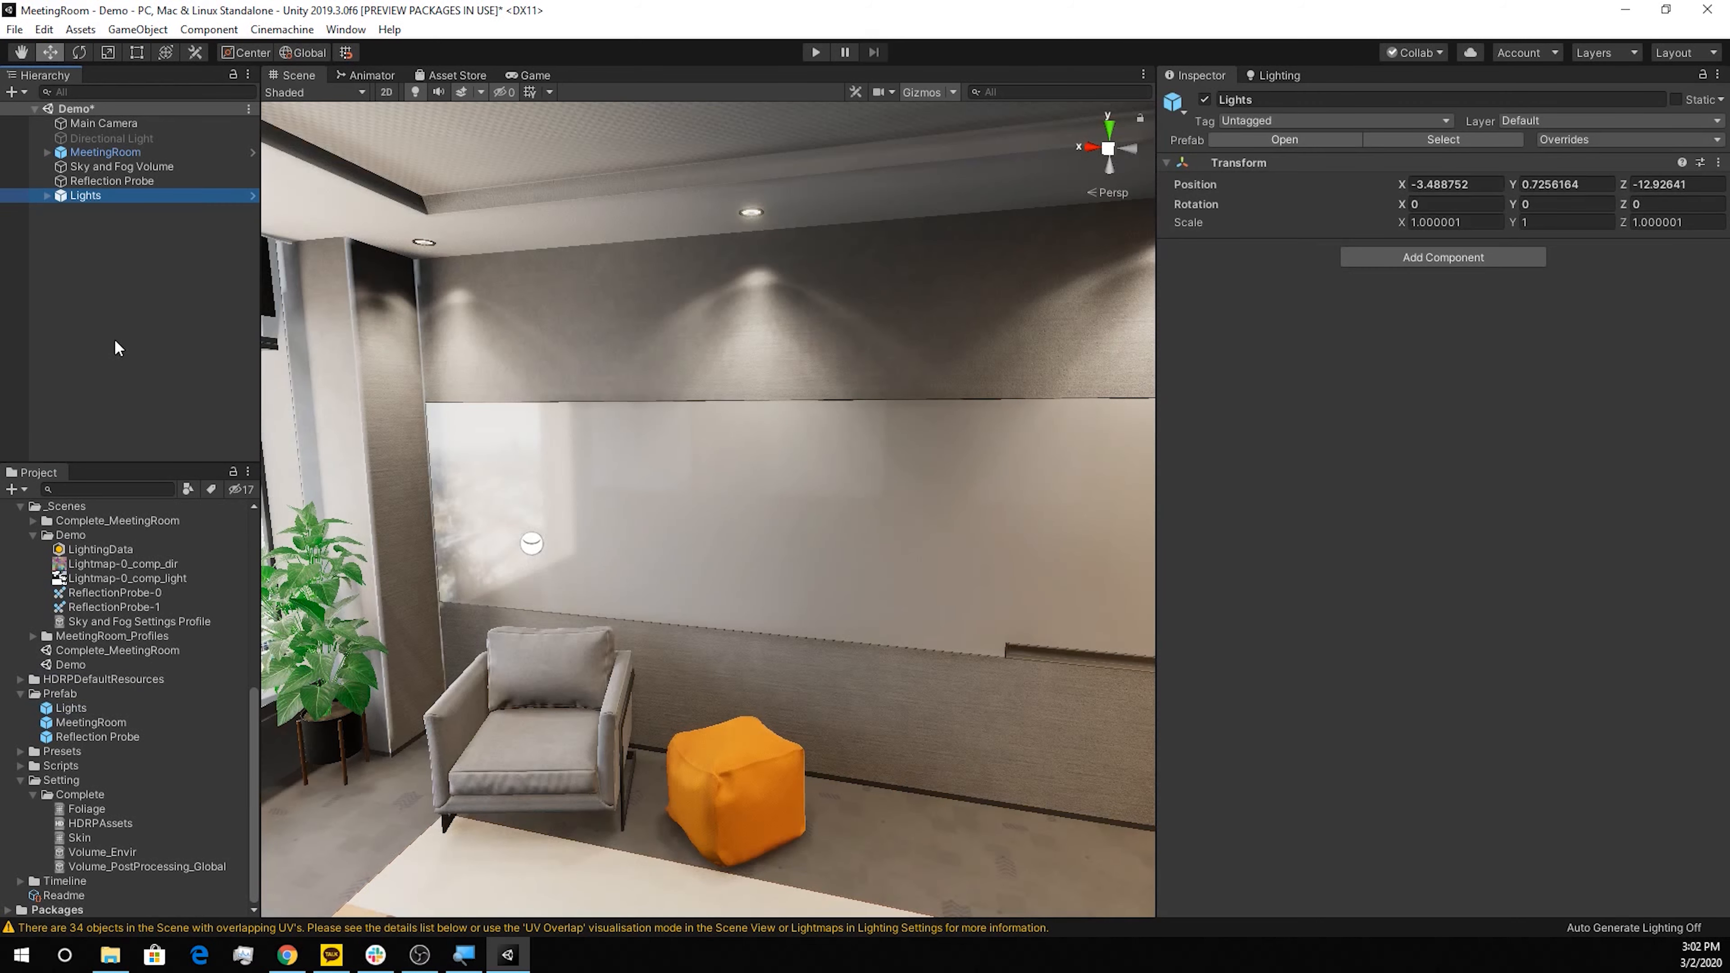
Examine the lights contained in the Lights prefab, including the Line Light's shape and emission settings
right_click_drag(635, 416, 713, 671)
scroll(711, 662, "up", 2)
left_click_drag(794, 710, 512, 750, "alt")
scroll(405, 610, "down", 2)
key("f")
left_click(47, 196)
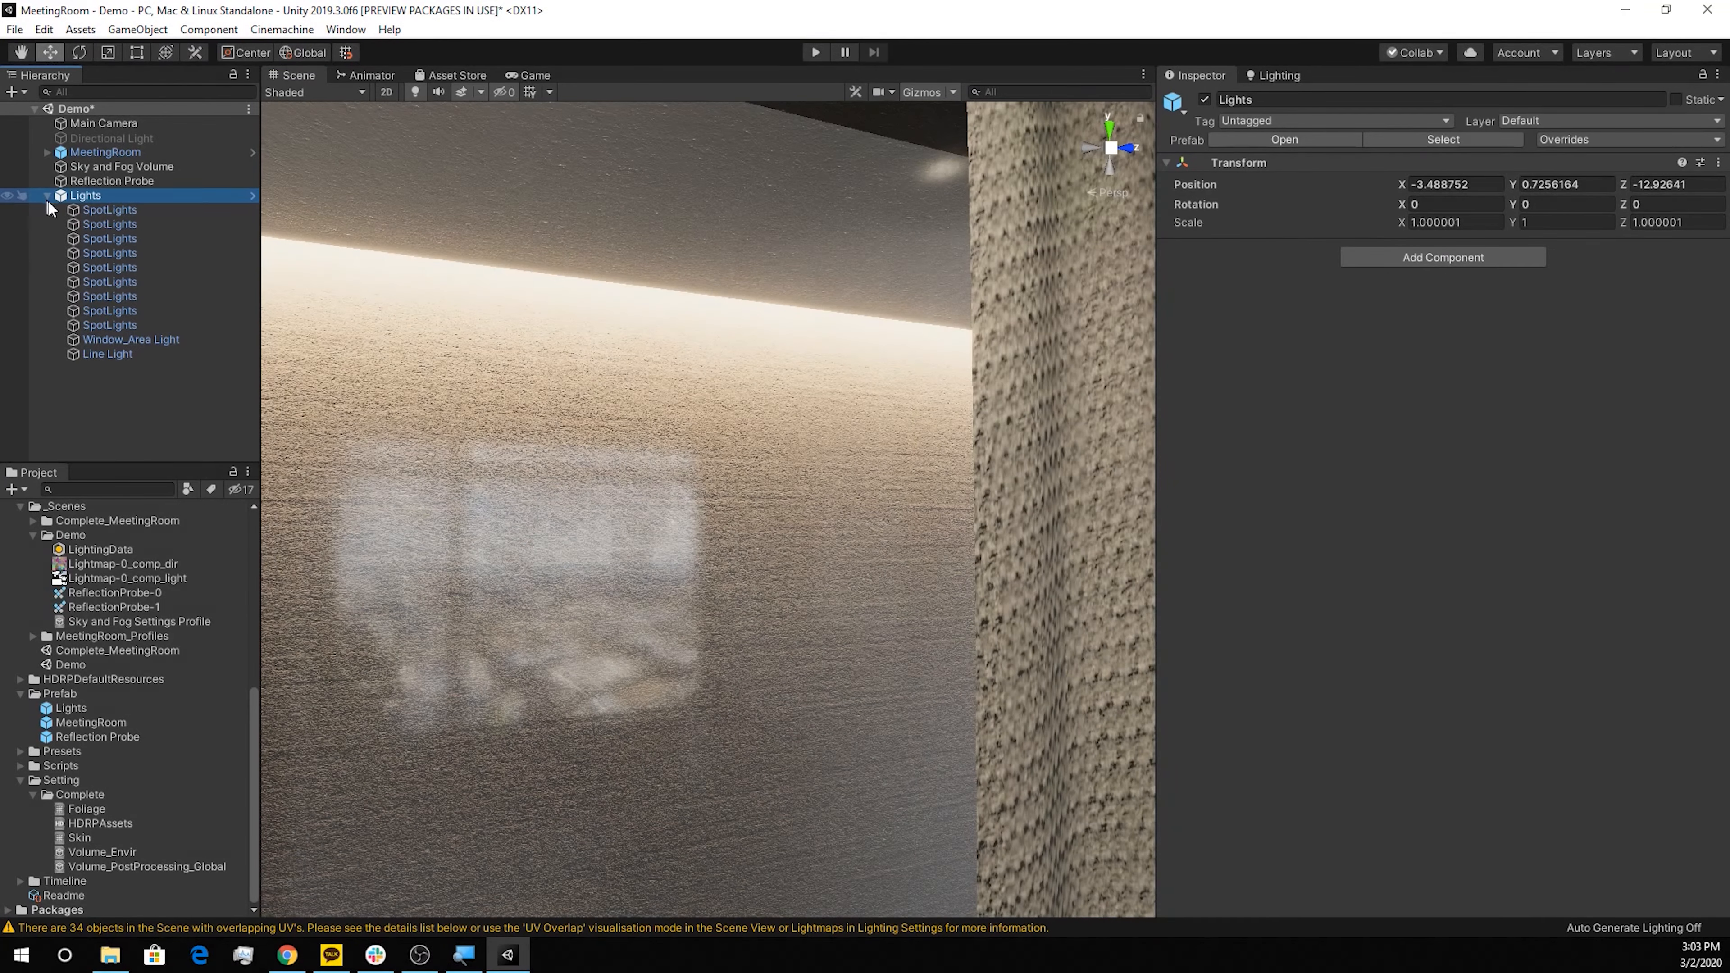
left_click(110, 355)
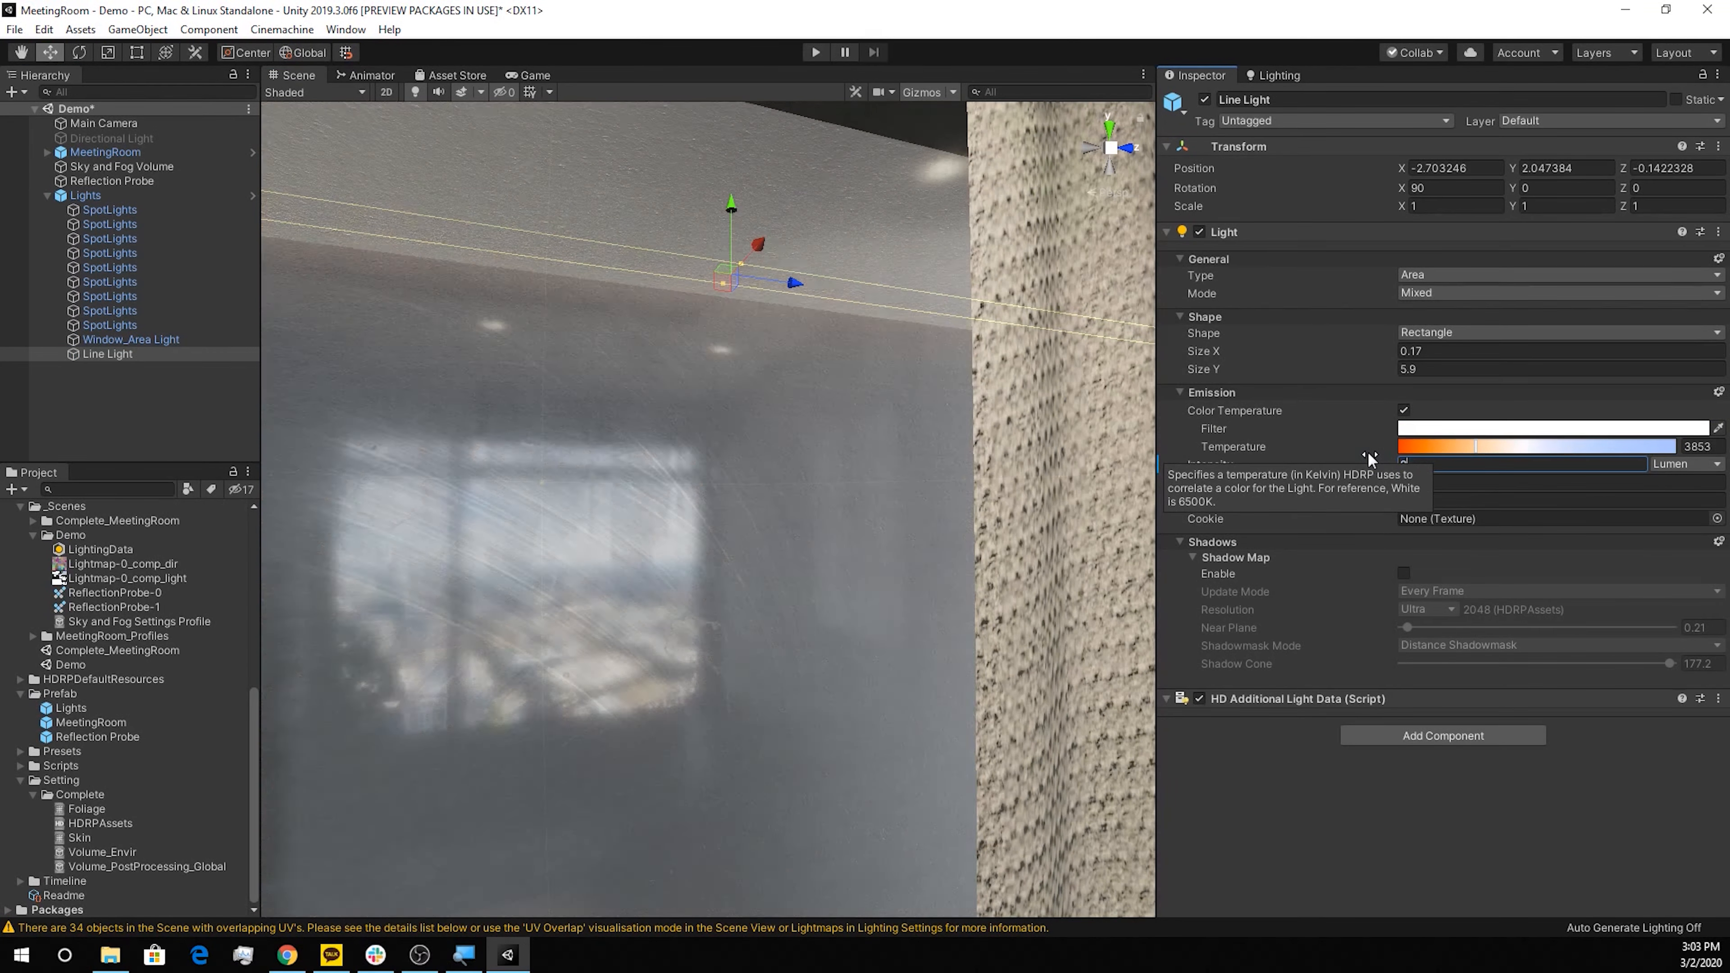
left_click(108, 417)
Frame the door corner of the room and generate the baked lighting for the scene with the Lights prefab
right_click_drag(777, 591, 790, 736)
key("s")
left_click(1280, 78)
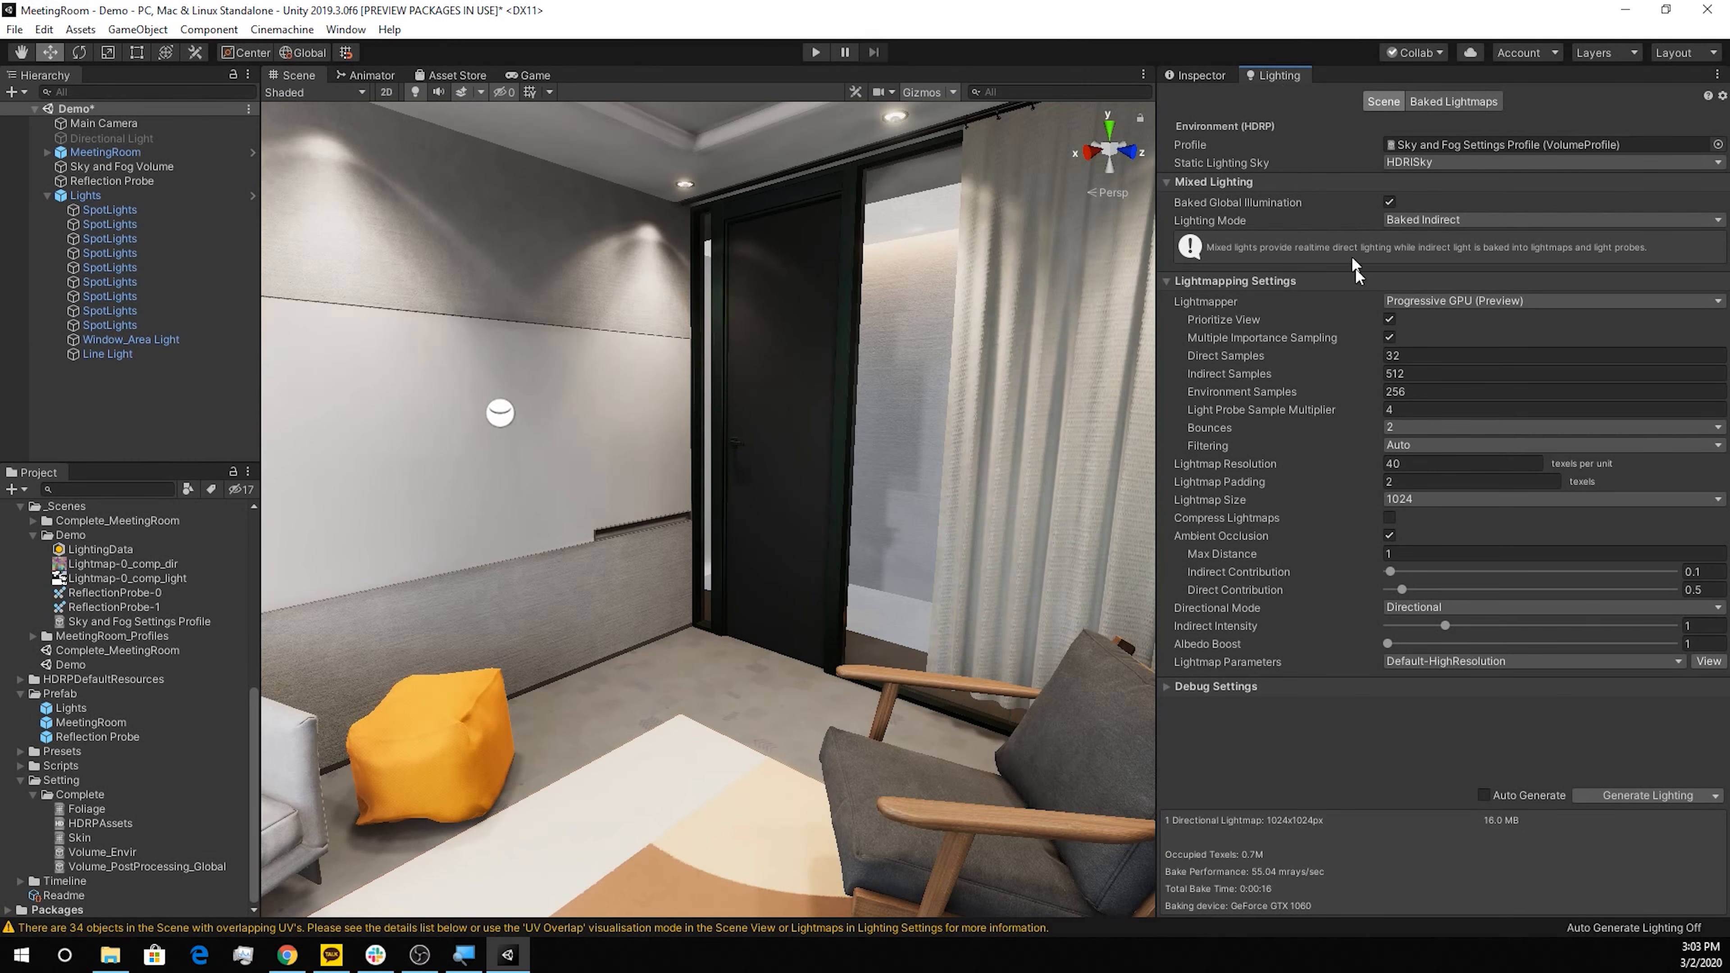
left_click(1644, 798)
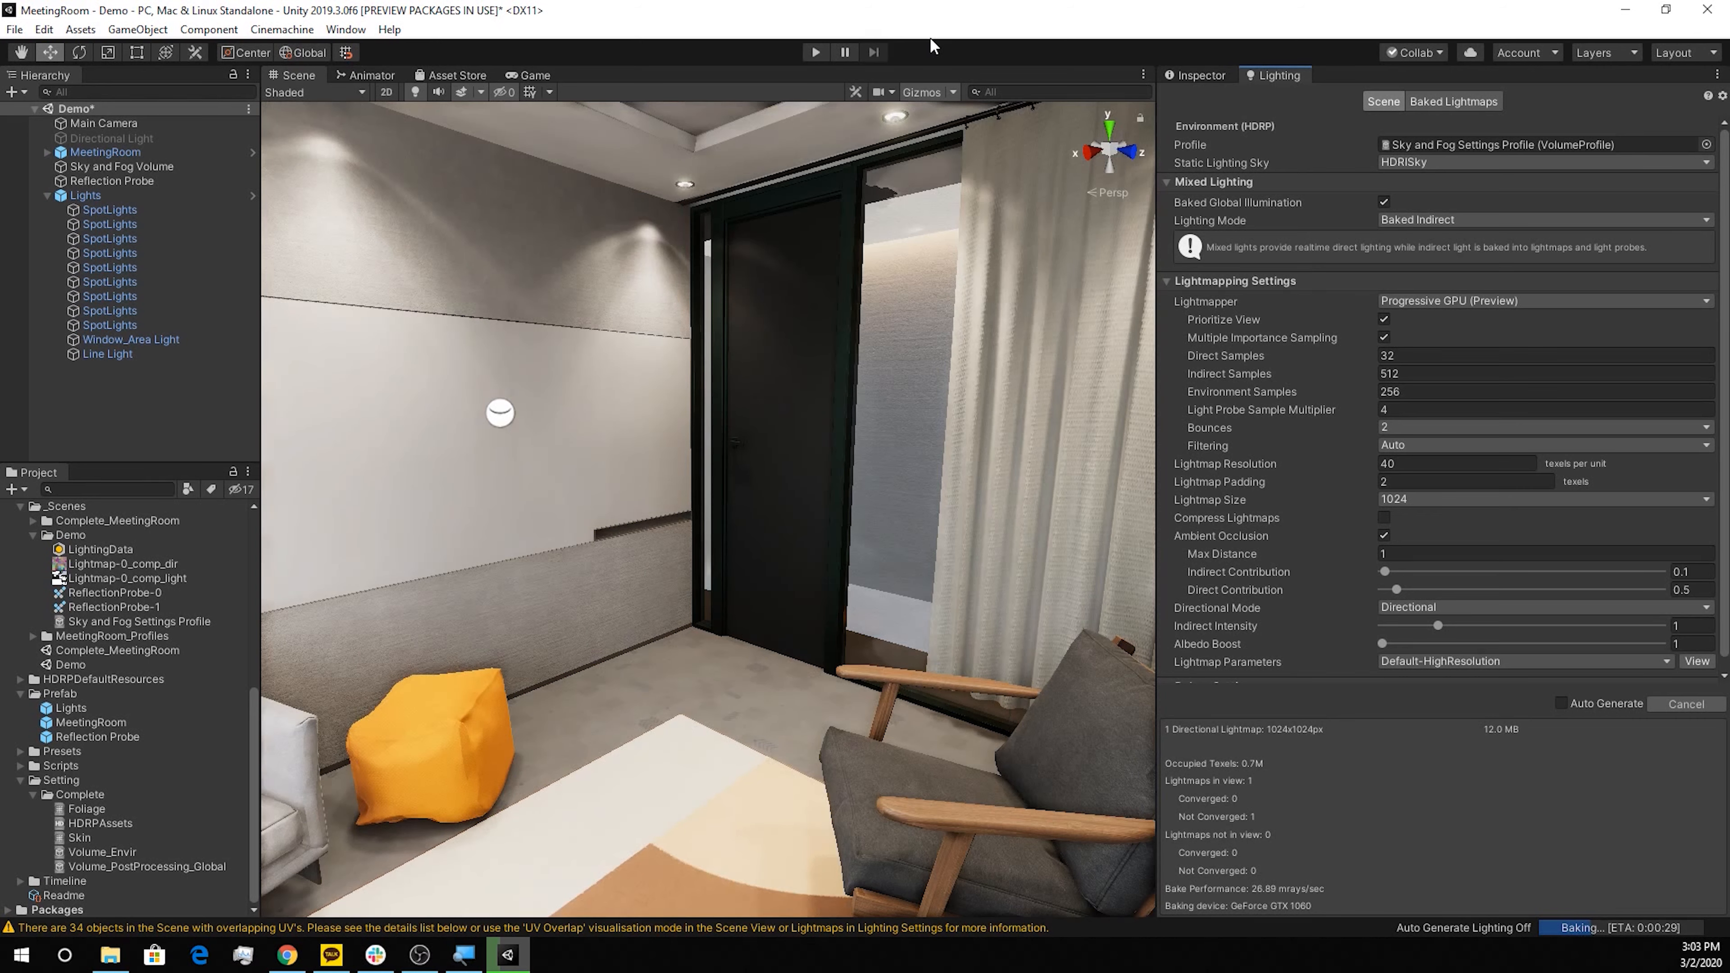
Review the scene's lights, reflection probes and volumes in the Light Explorer
left_click(346, 30)
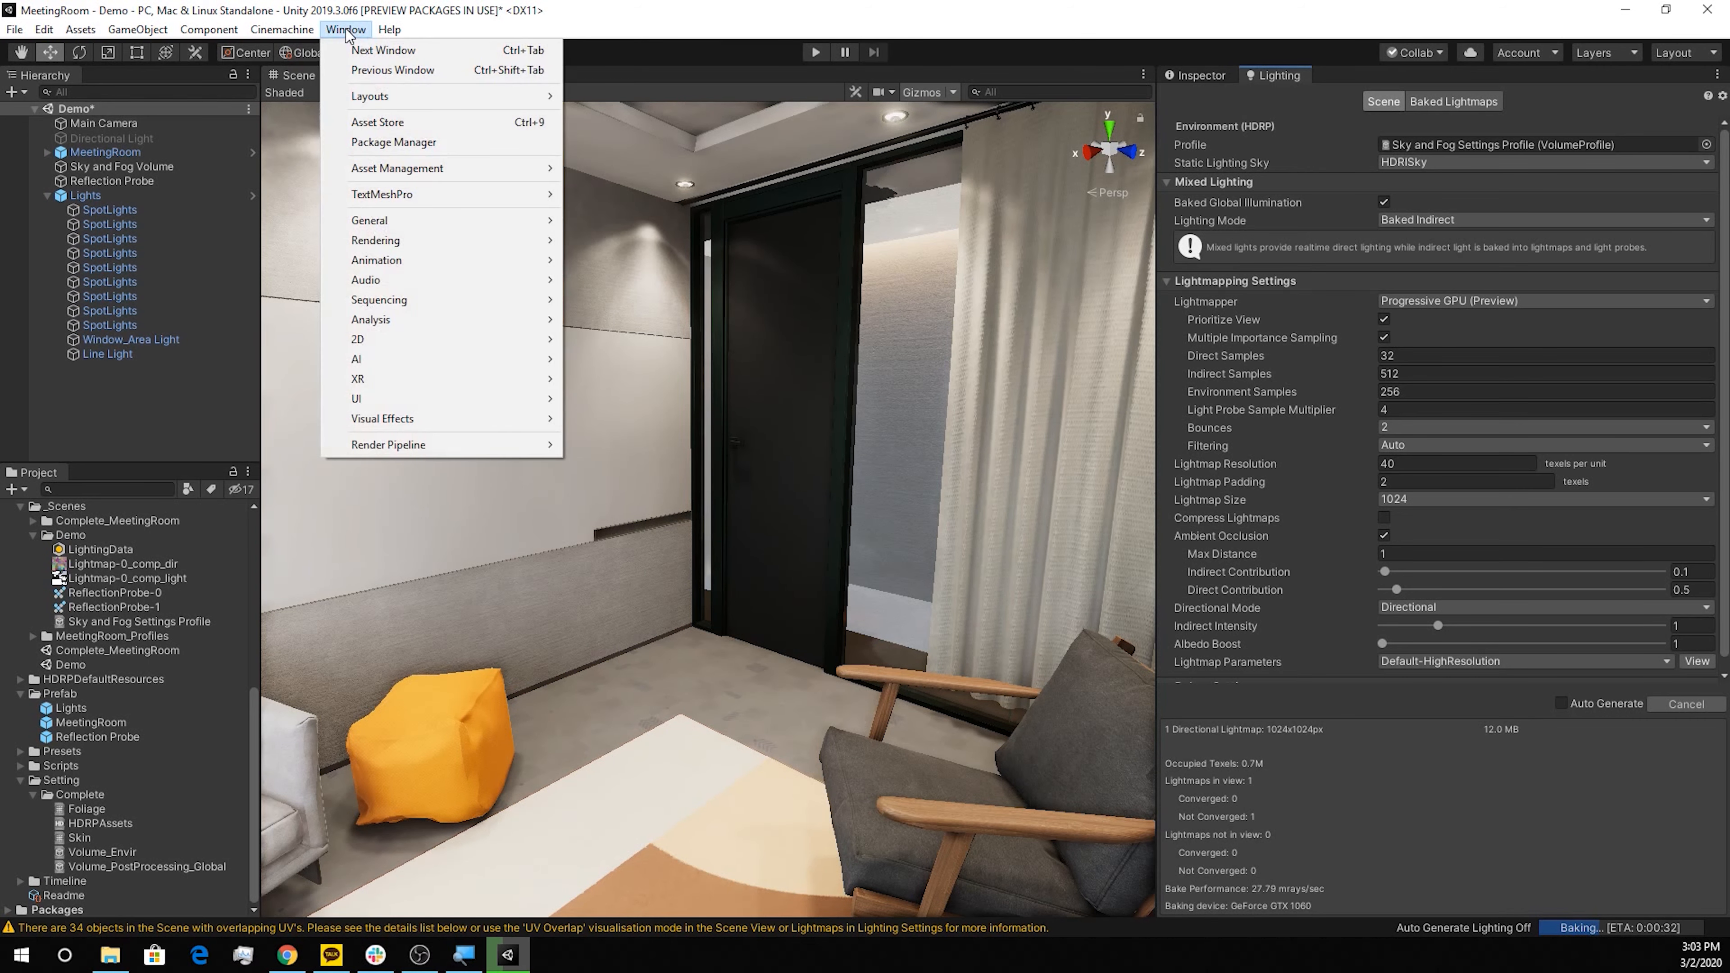
mouse_move(436, 244)
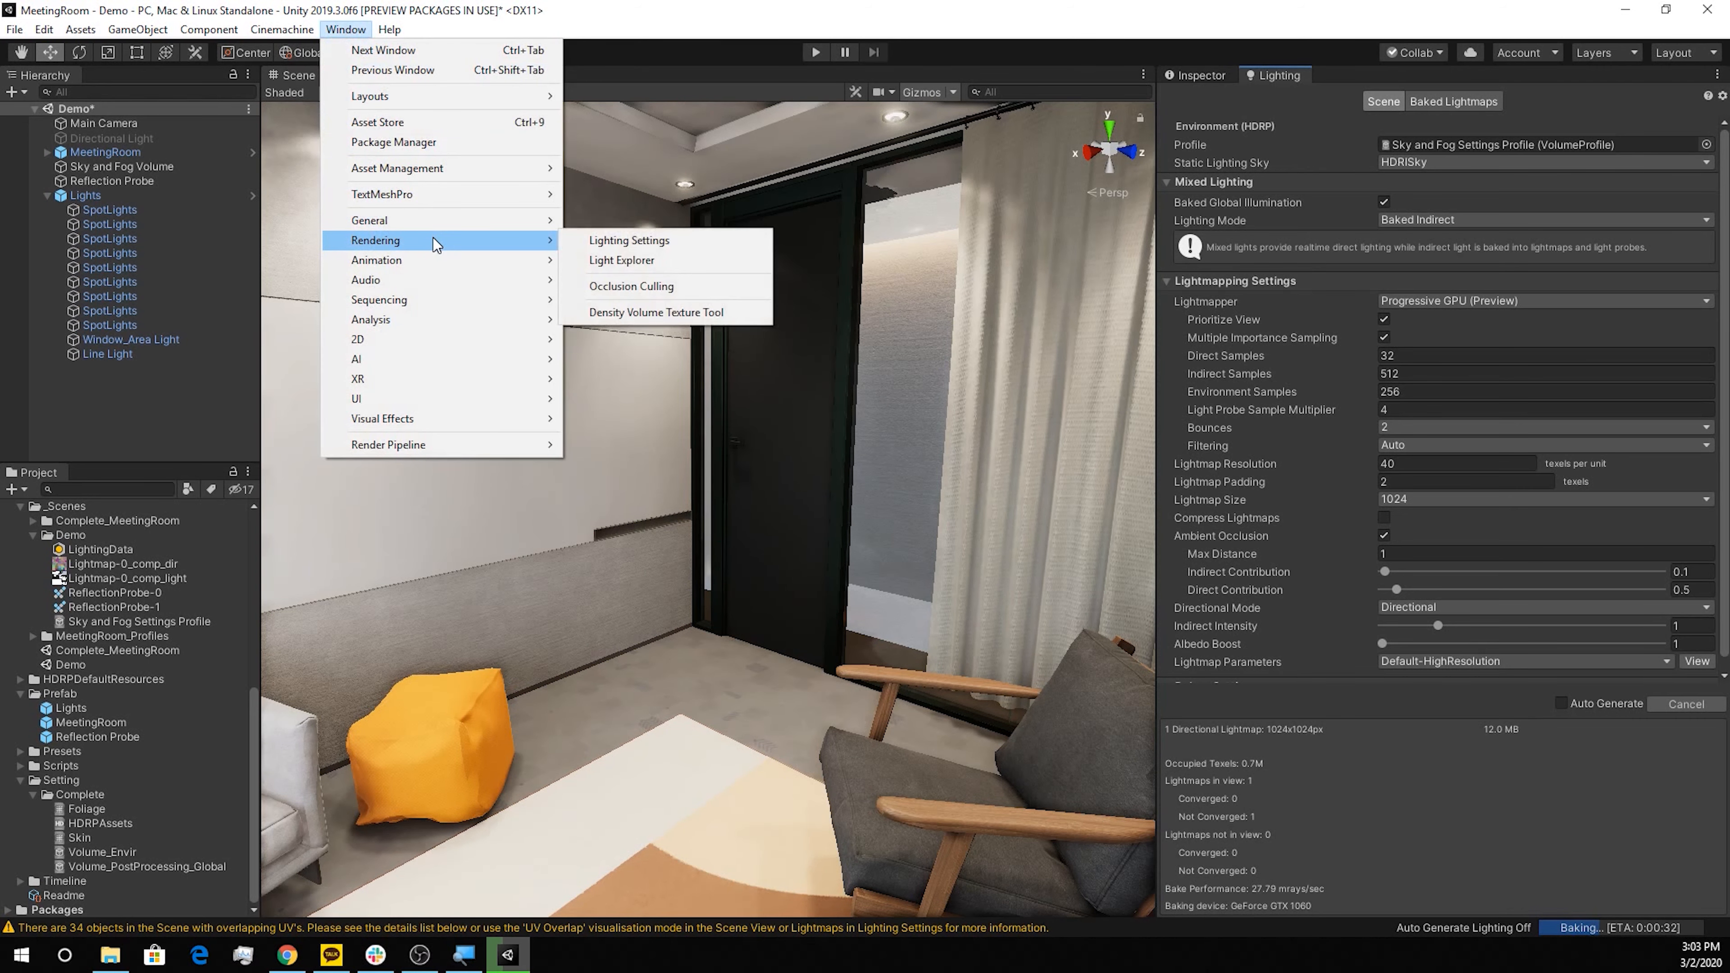
left_click(621, 261)
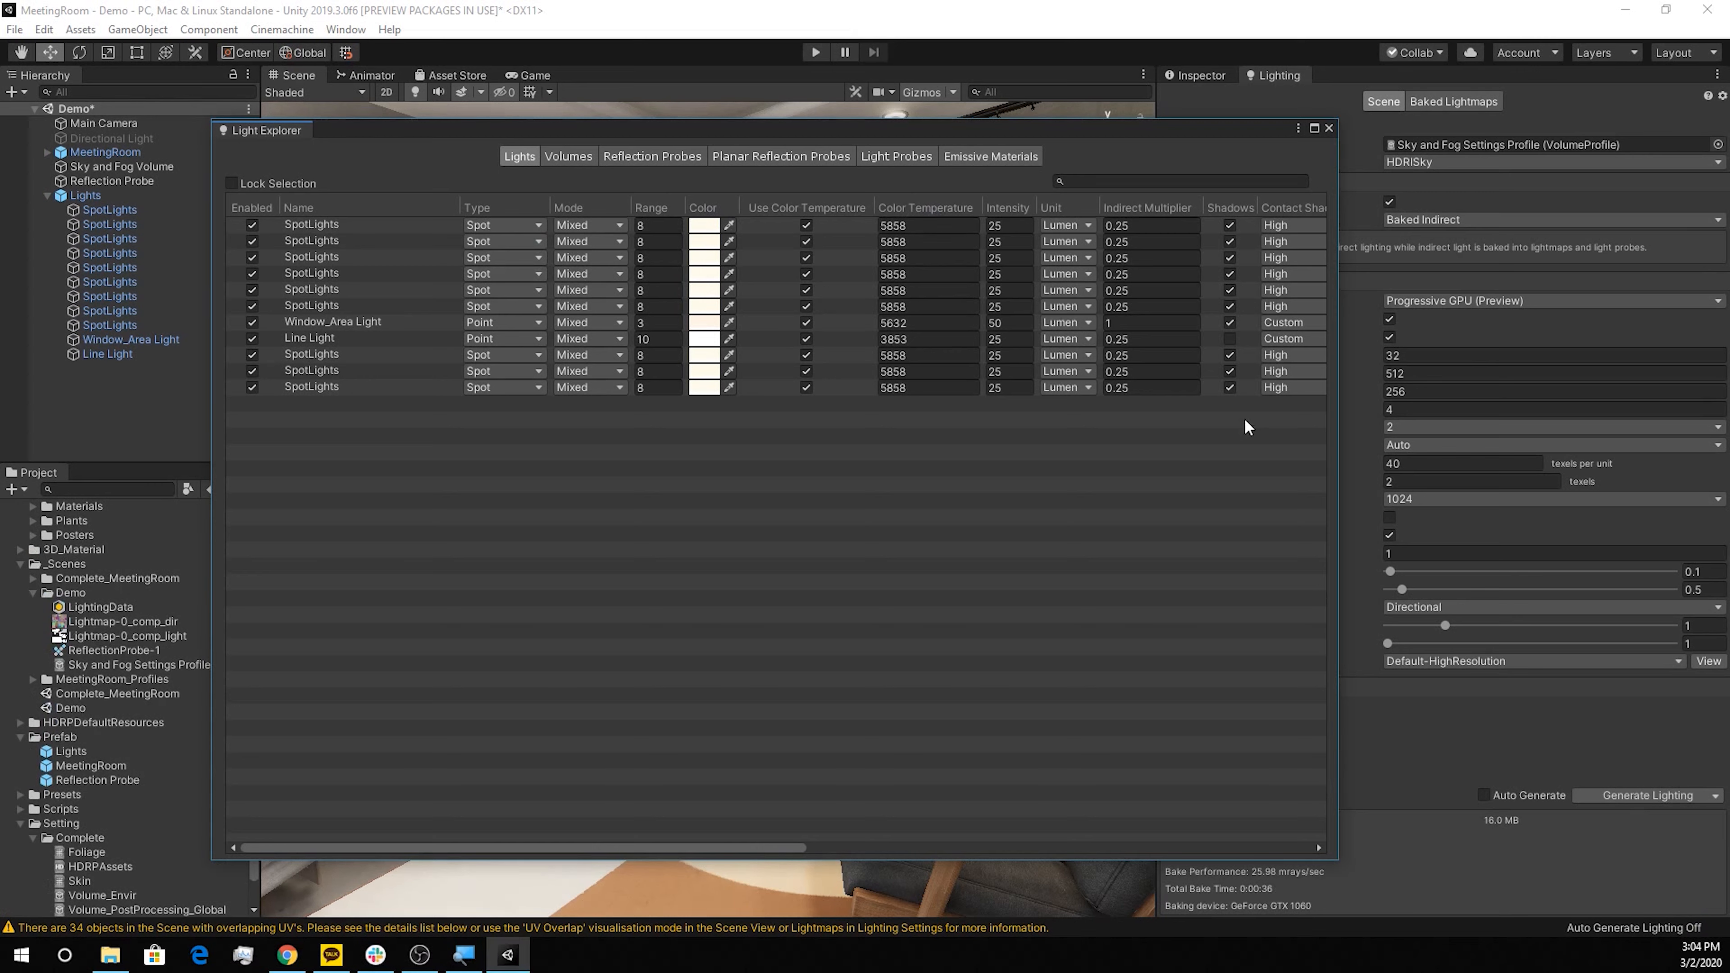
left_click(665, 157)
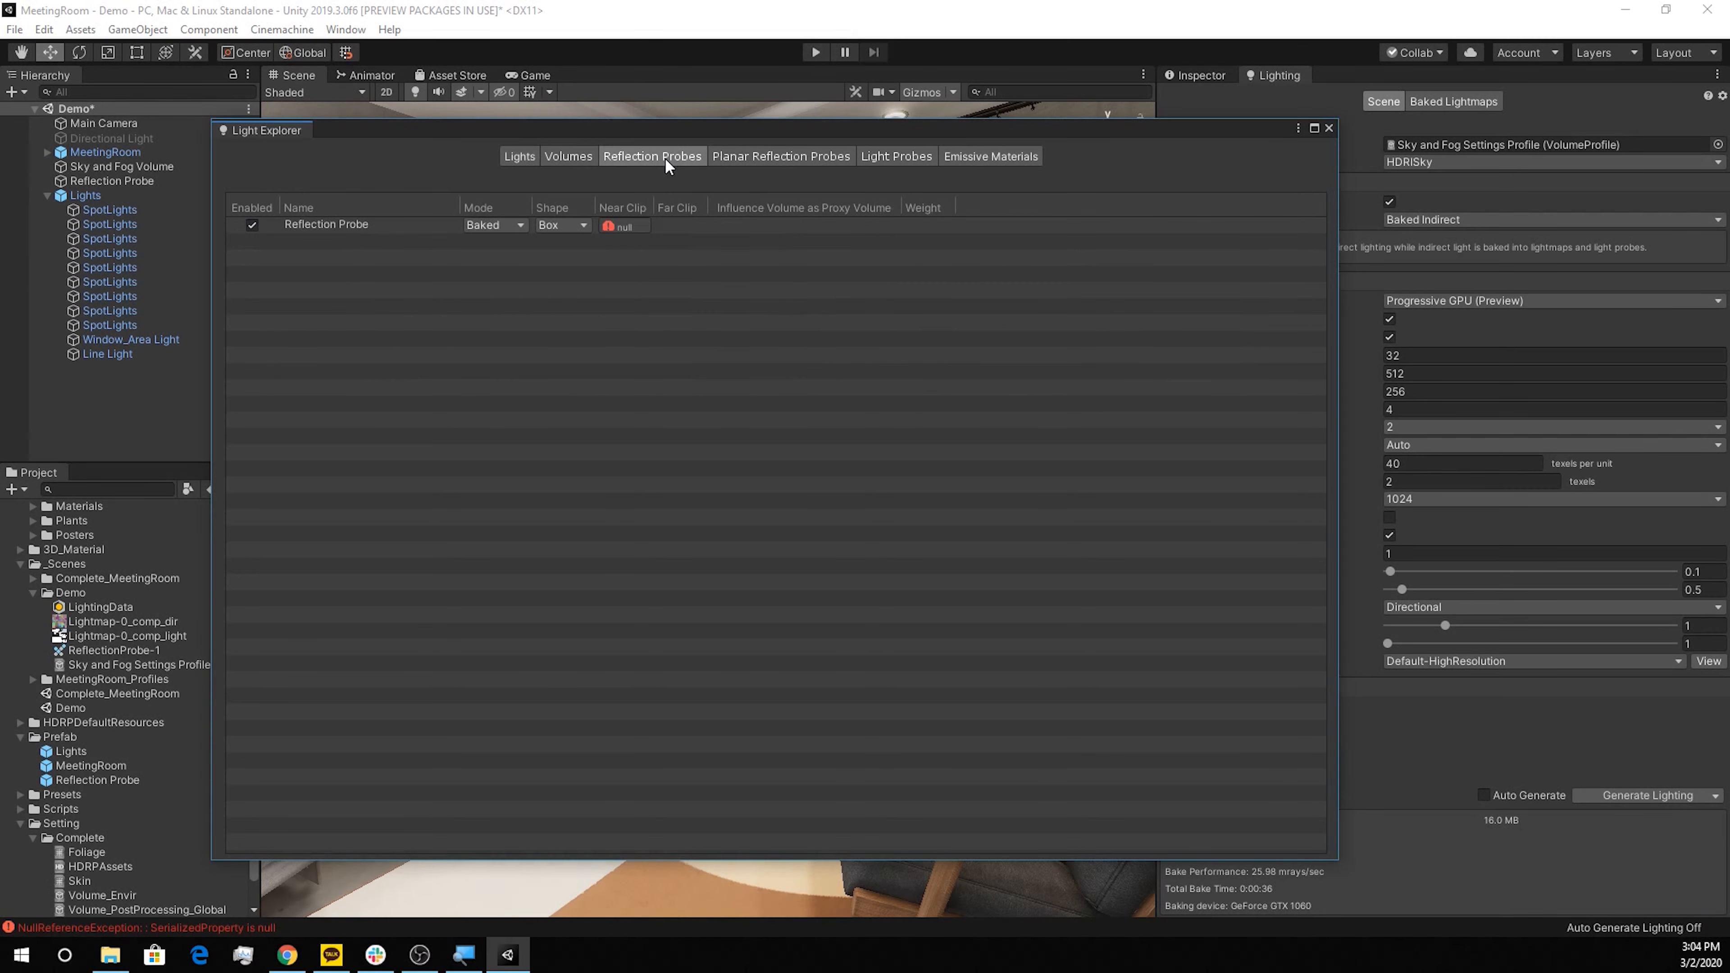
left_click(570, 158)
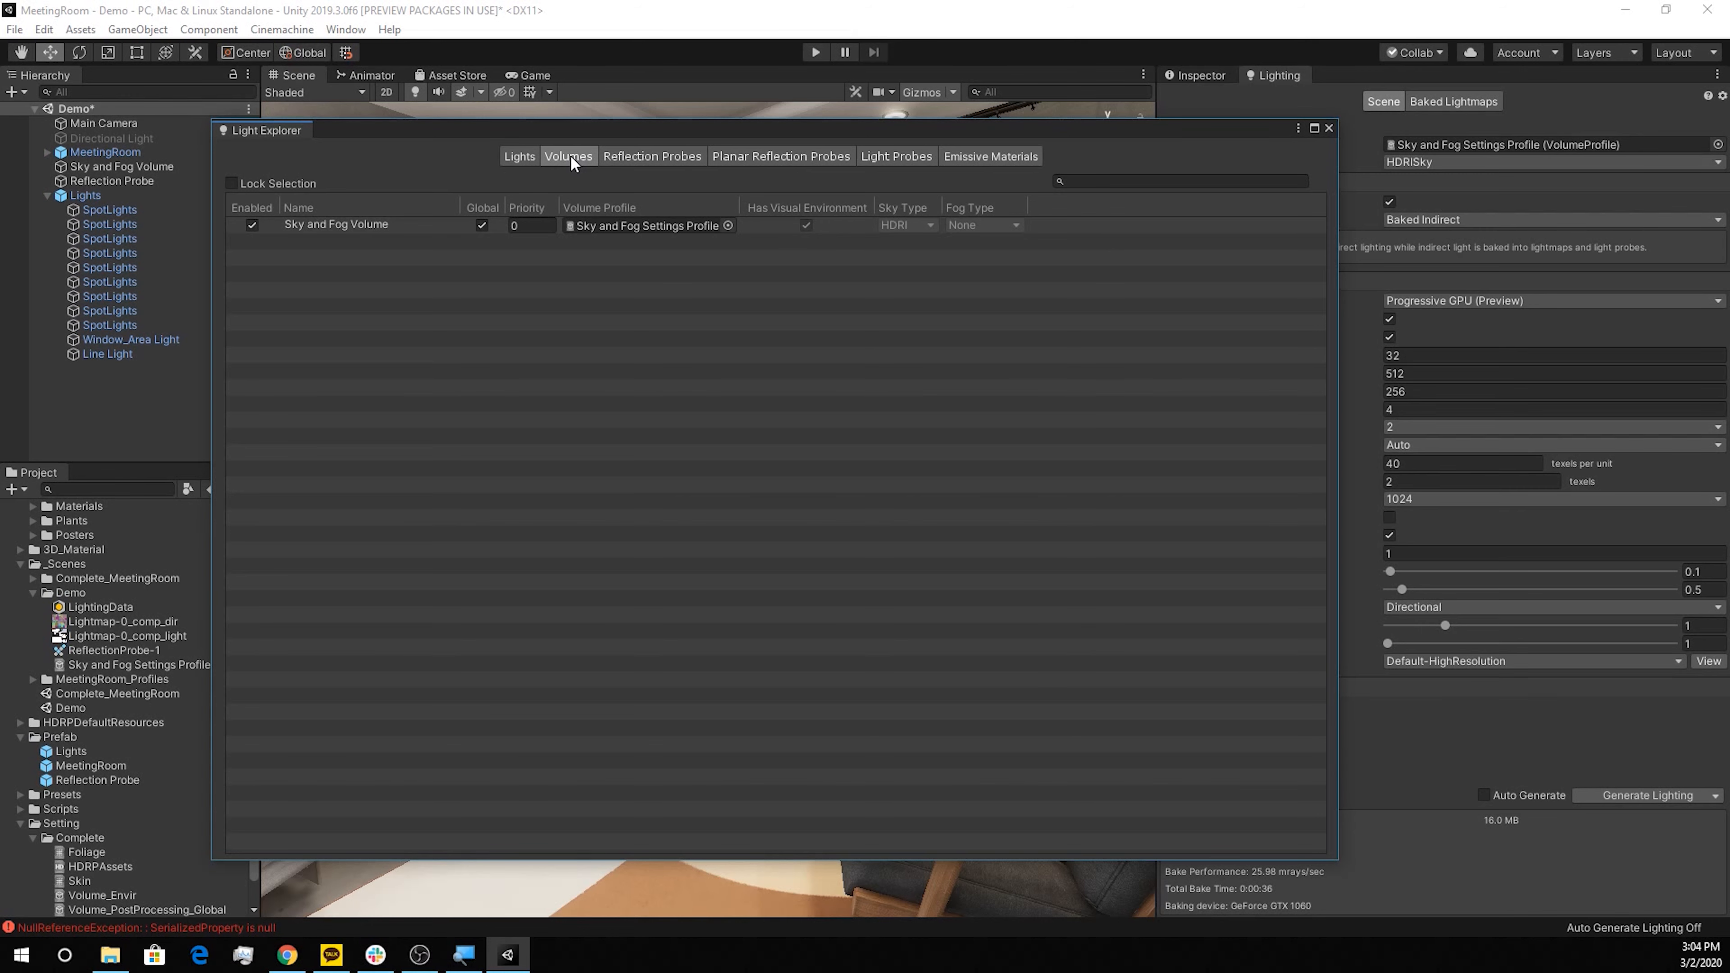
left_click(1328, 127)
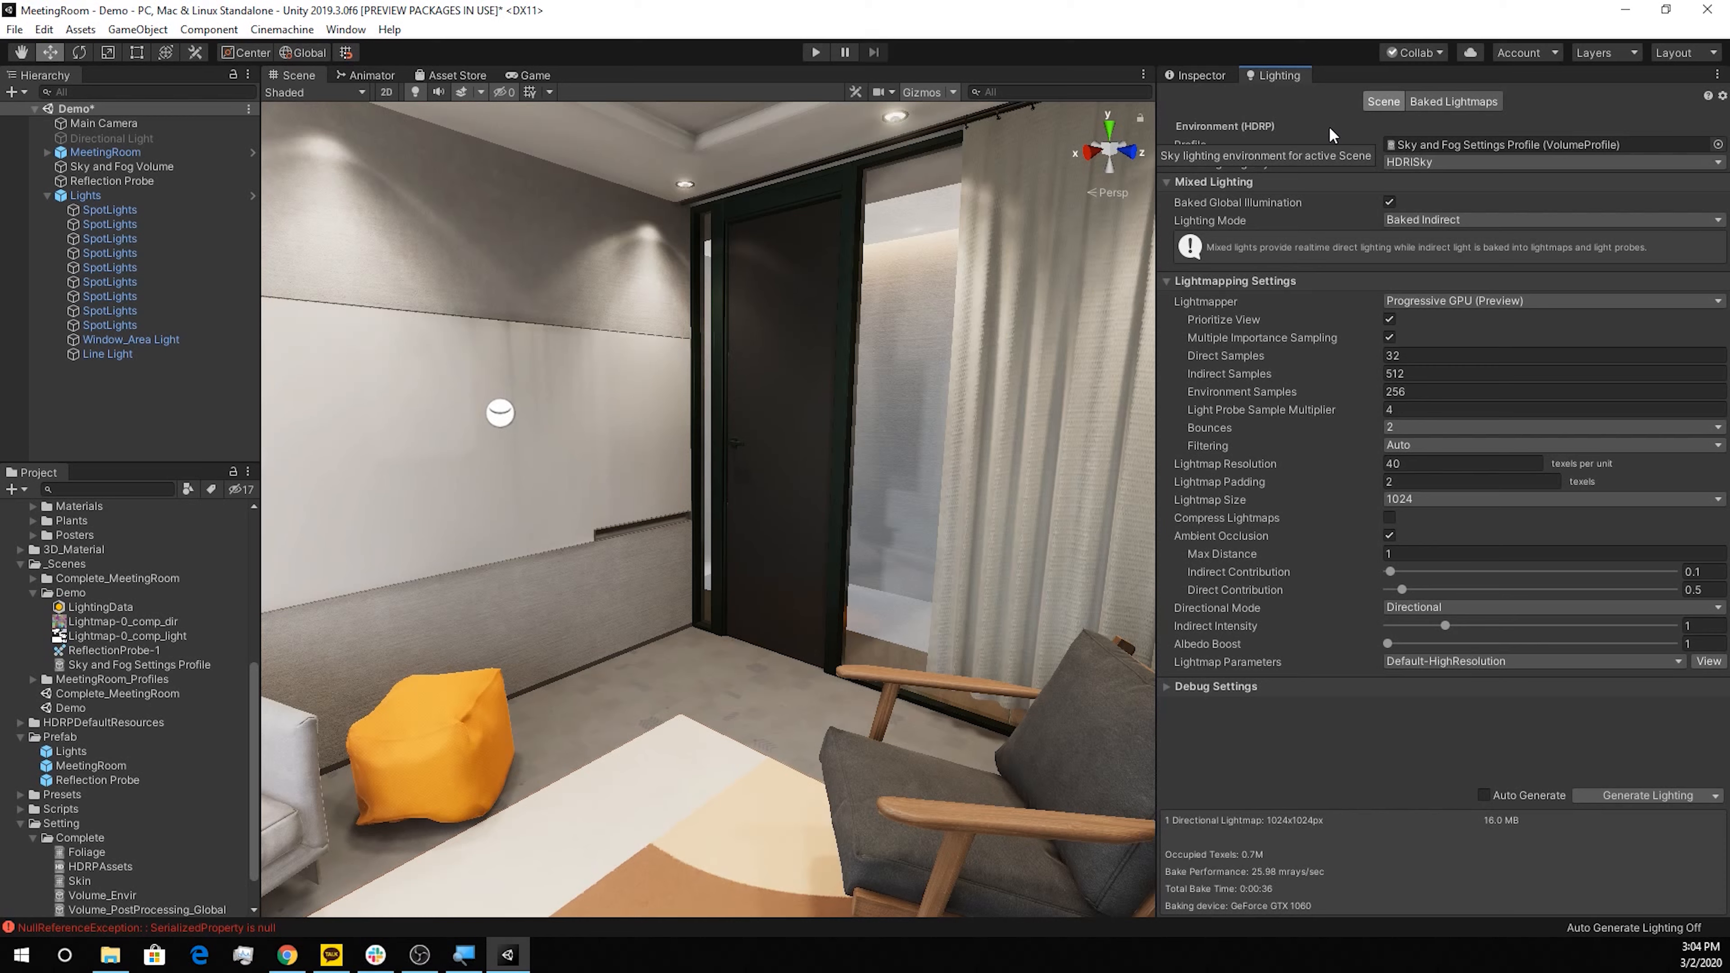
Dock the Game view beside the Scene view and size both to show the window side of the room and the camera output
left_click(47, 196)
left_click_drag(590, 566, 406, 649, "alt")
scroll(658, 576, "up", 3)
mouse_move(845, 613)
left_mouse_down("alt")
mouse_move(658, 640)
mouse_move(789, 676)
left_mouse_up("alt")
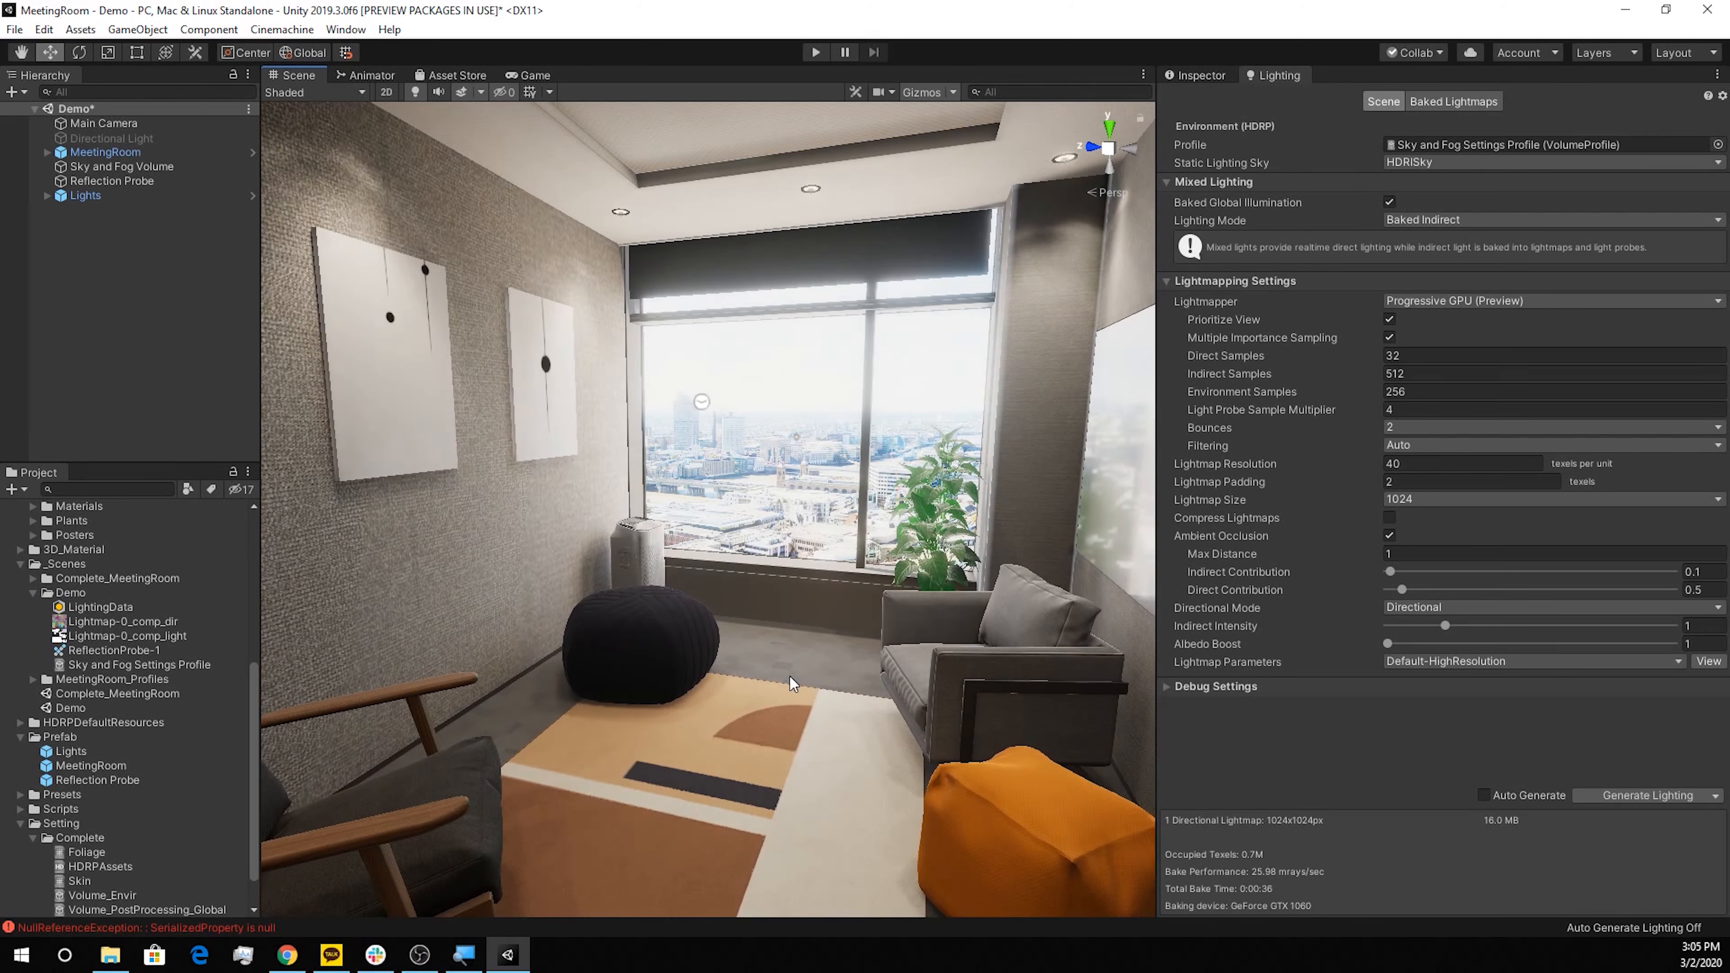
left_click_drag(1157, 355, 1379, 354)
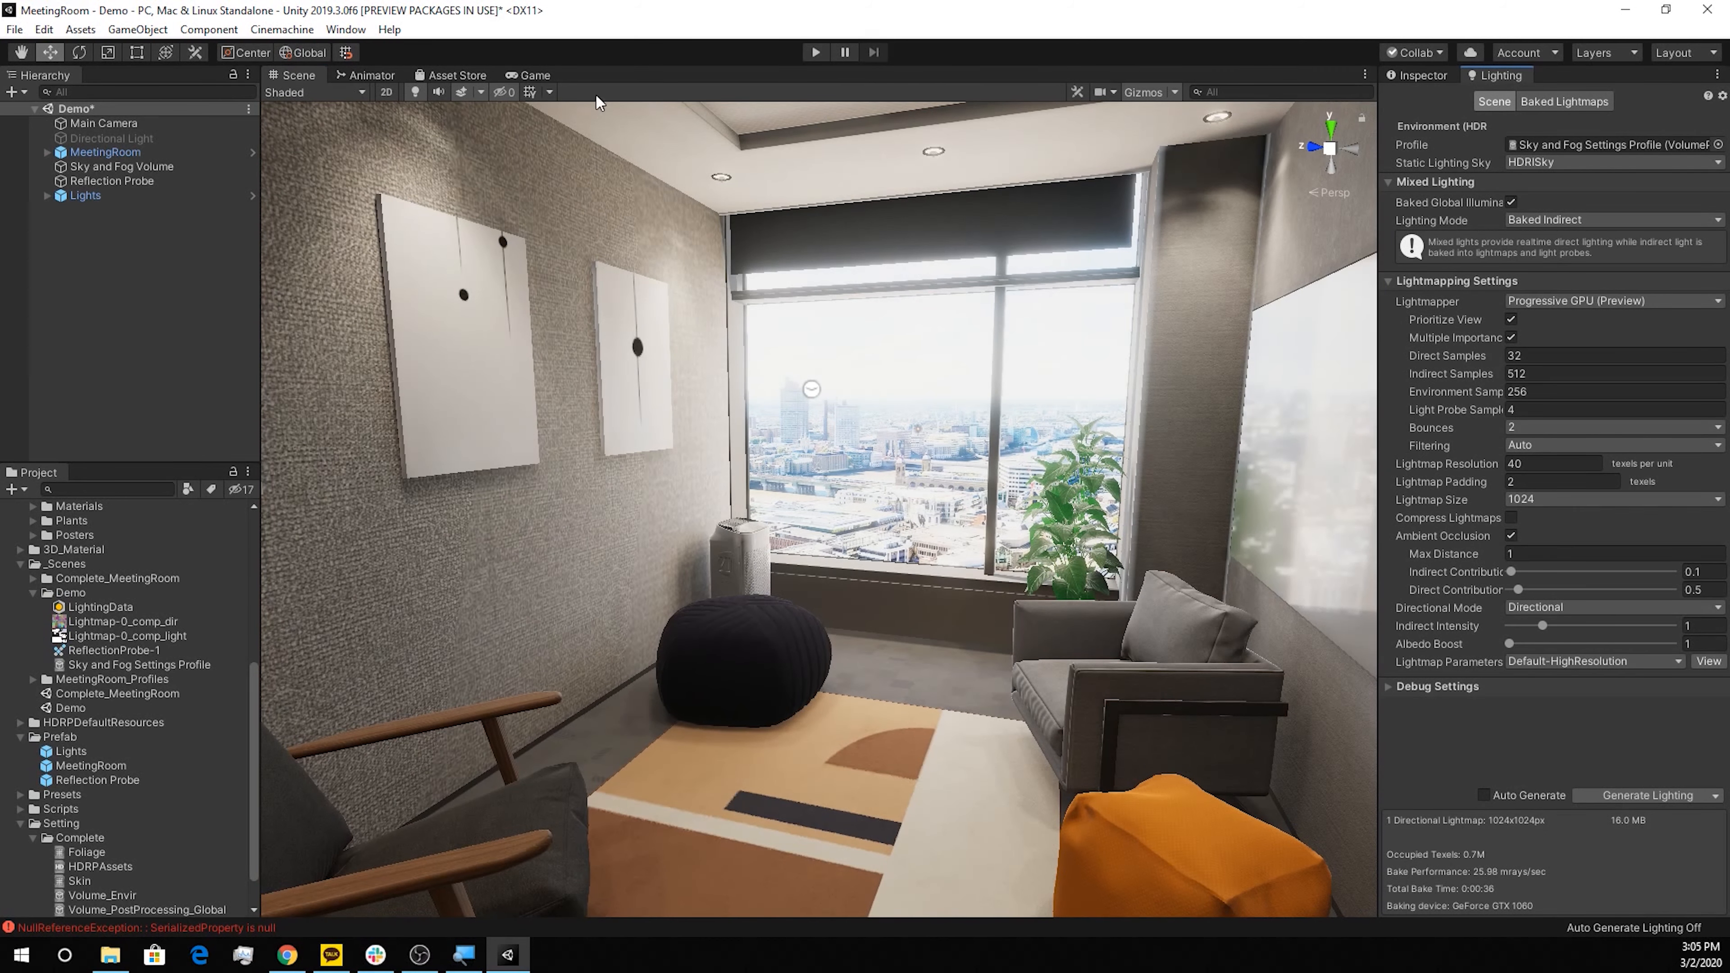
left_click_drag(525, 75, 1135, 642)
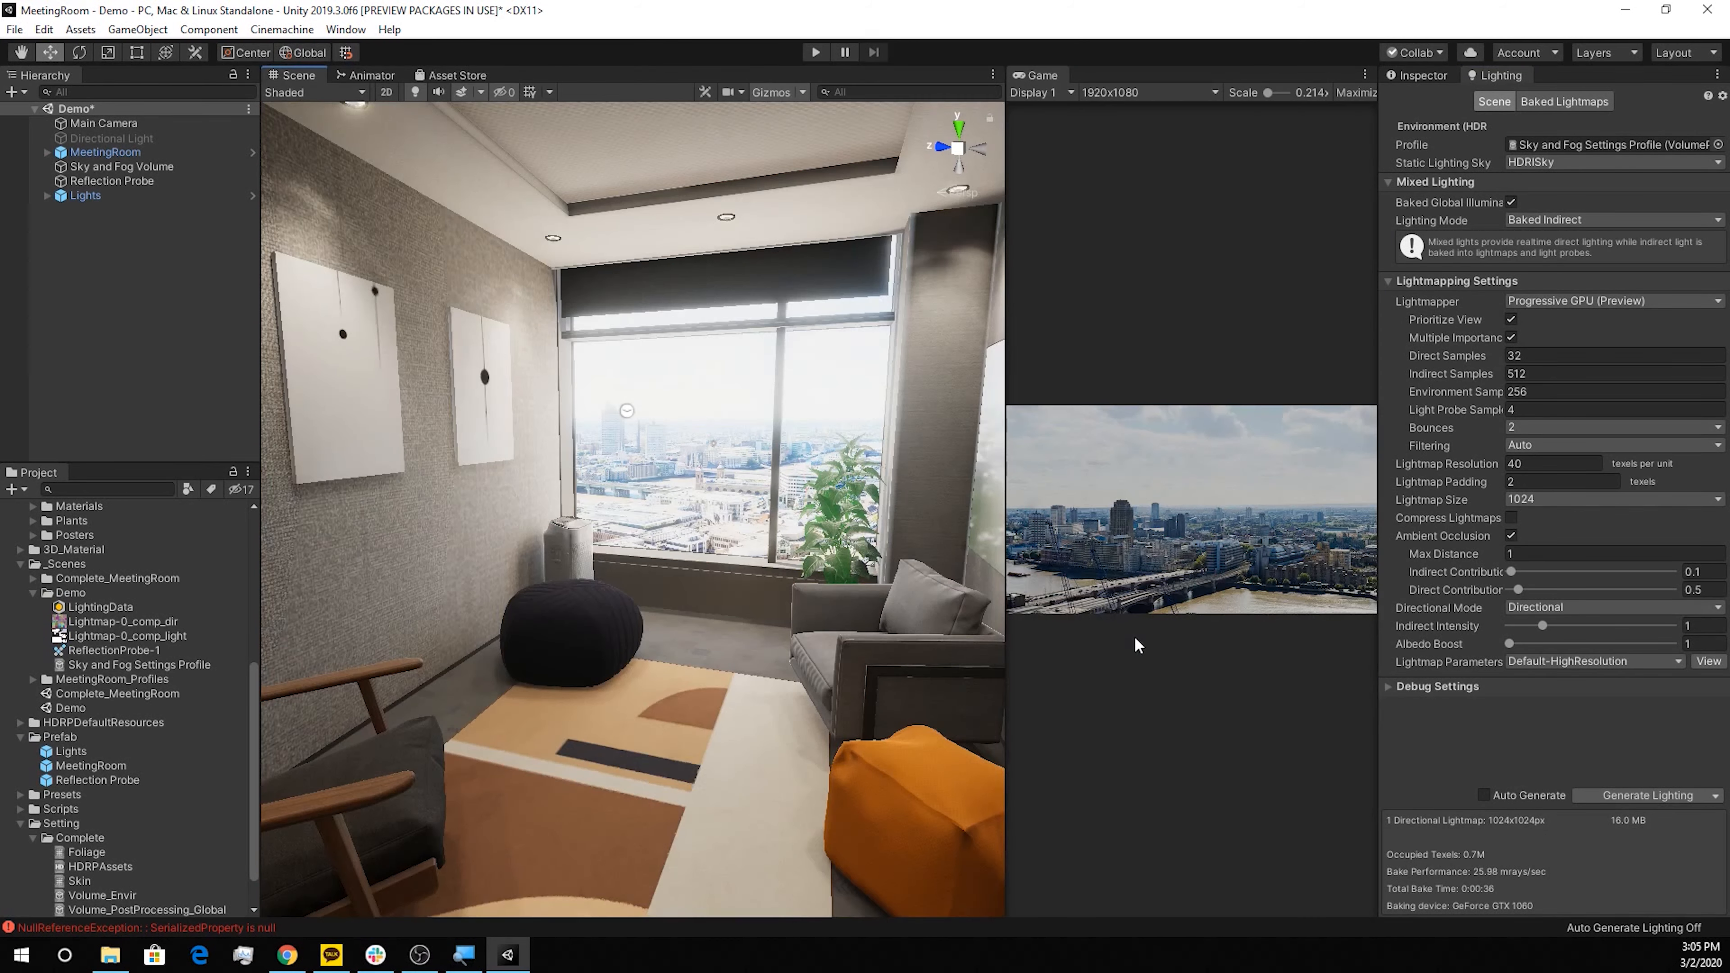
left_click_drag(1007, 473, 828, 474)
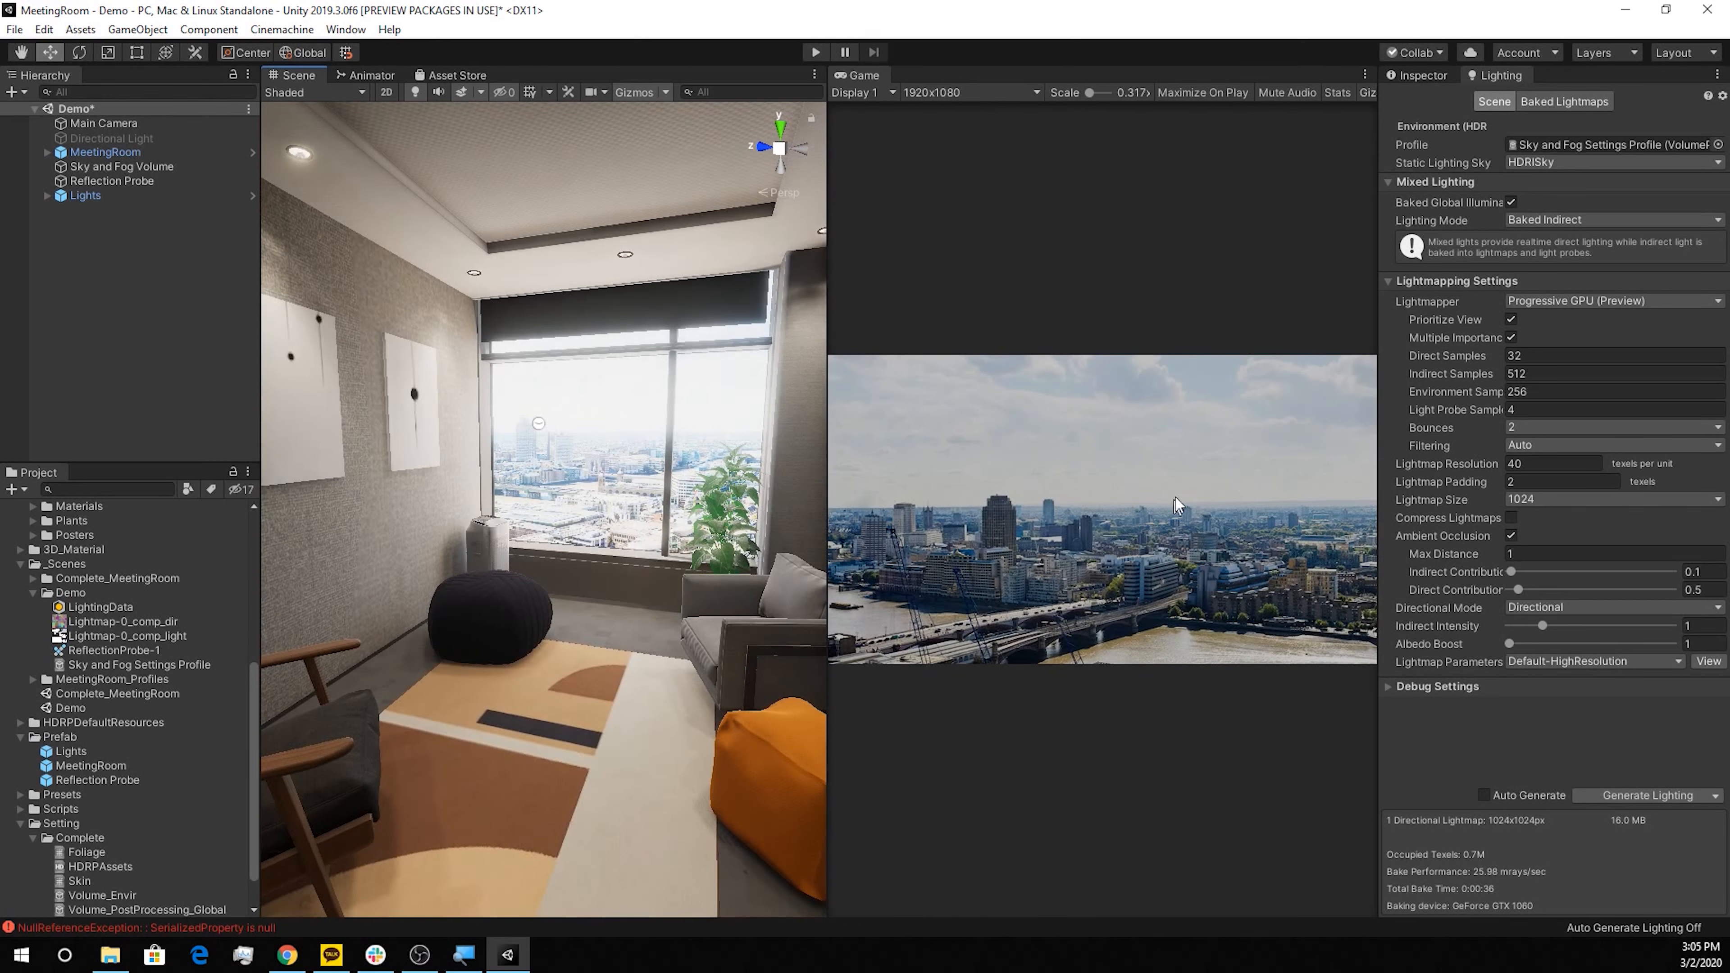
left_click(940, 92)
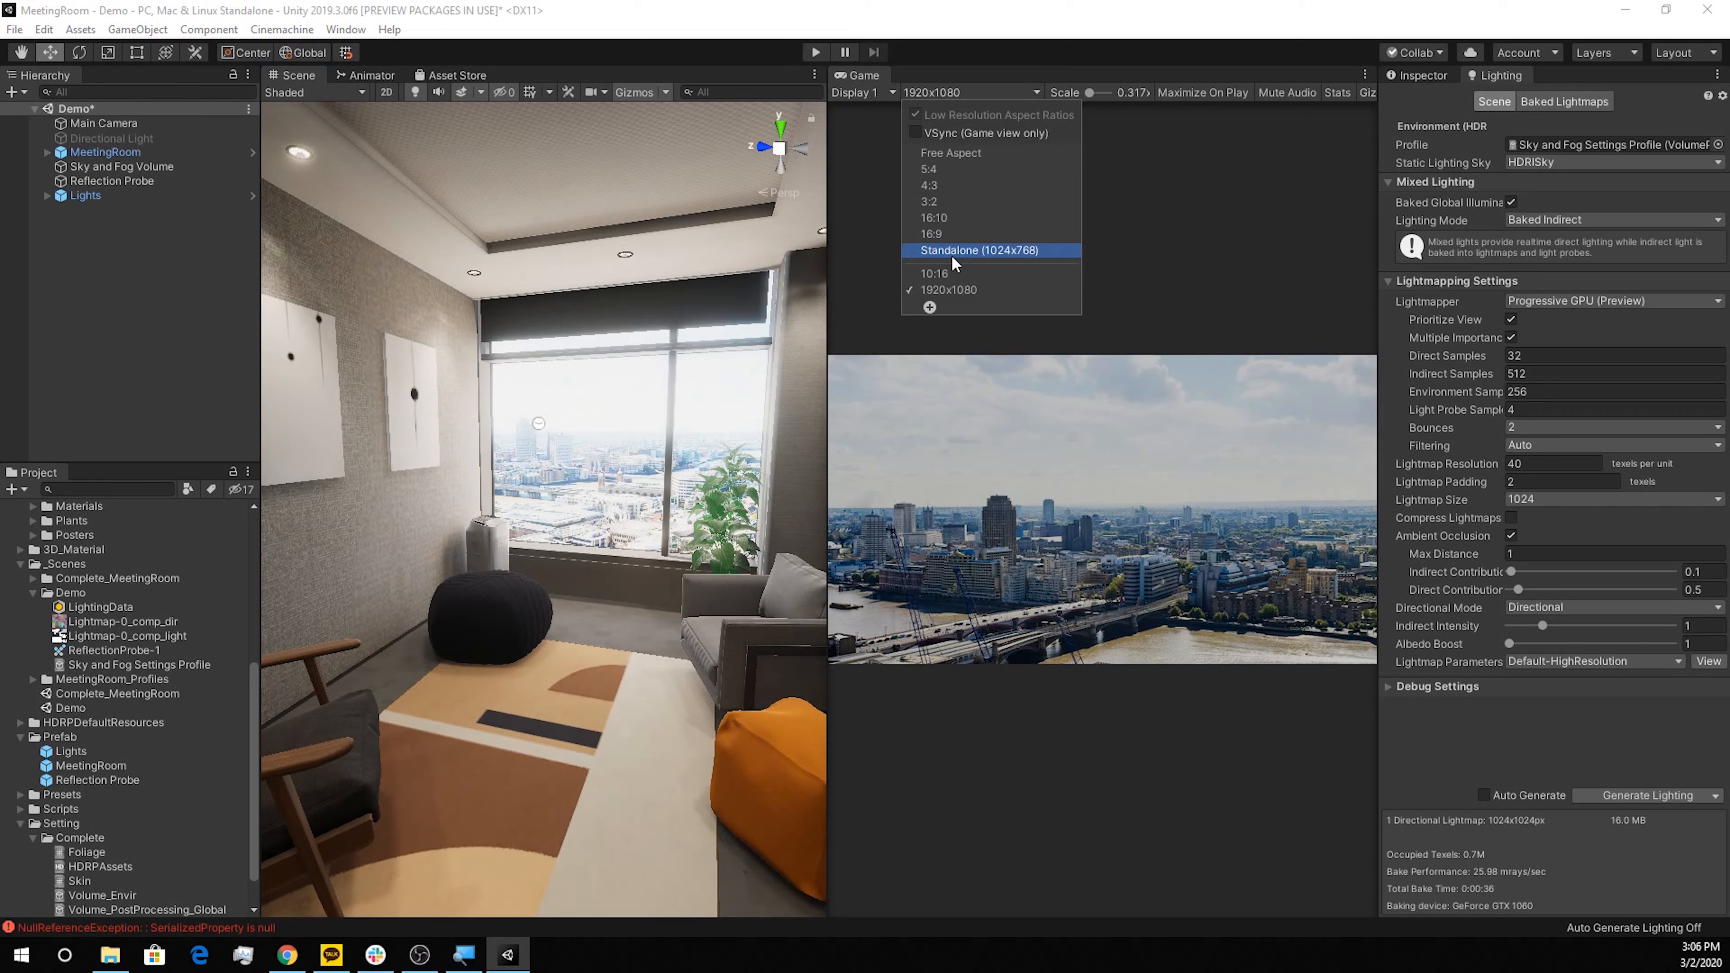
left_click(924, 78)
left_click_drag(827, 194, 883, 193)
left_click_drag(261, 325, 208, 327)
right_click_drag(559, 484, 580, 549)
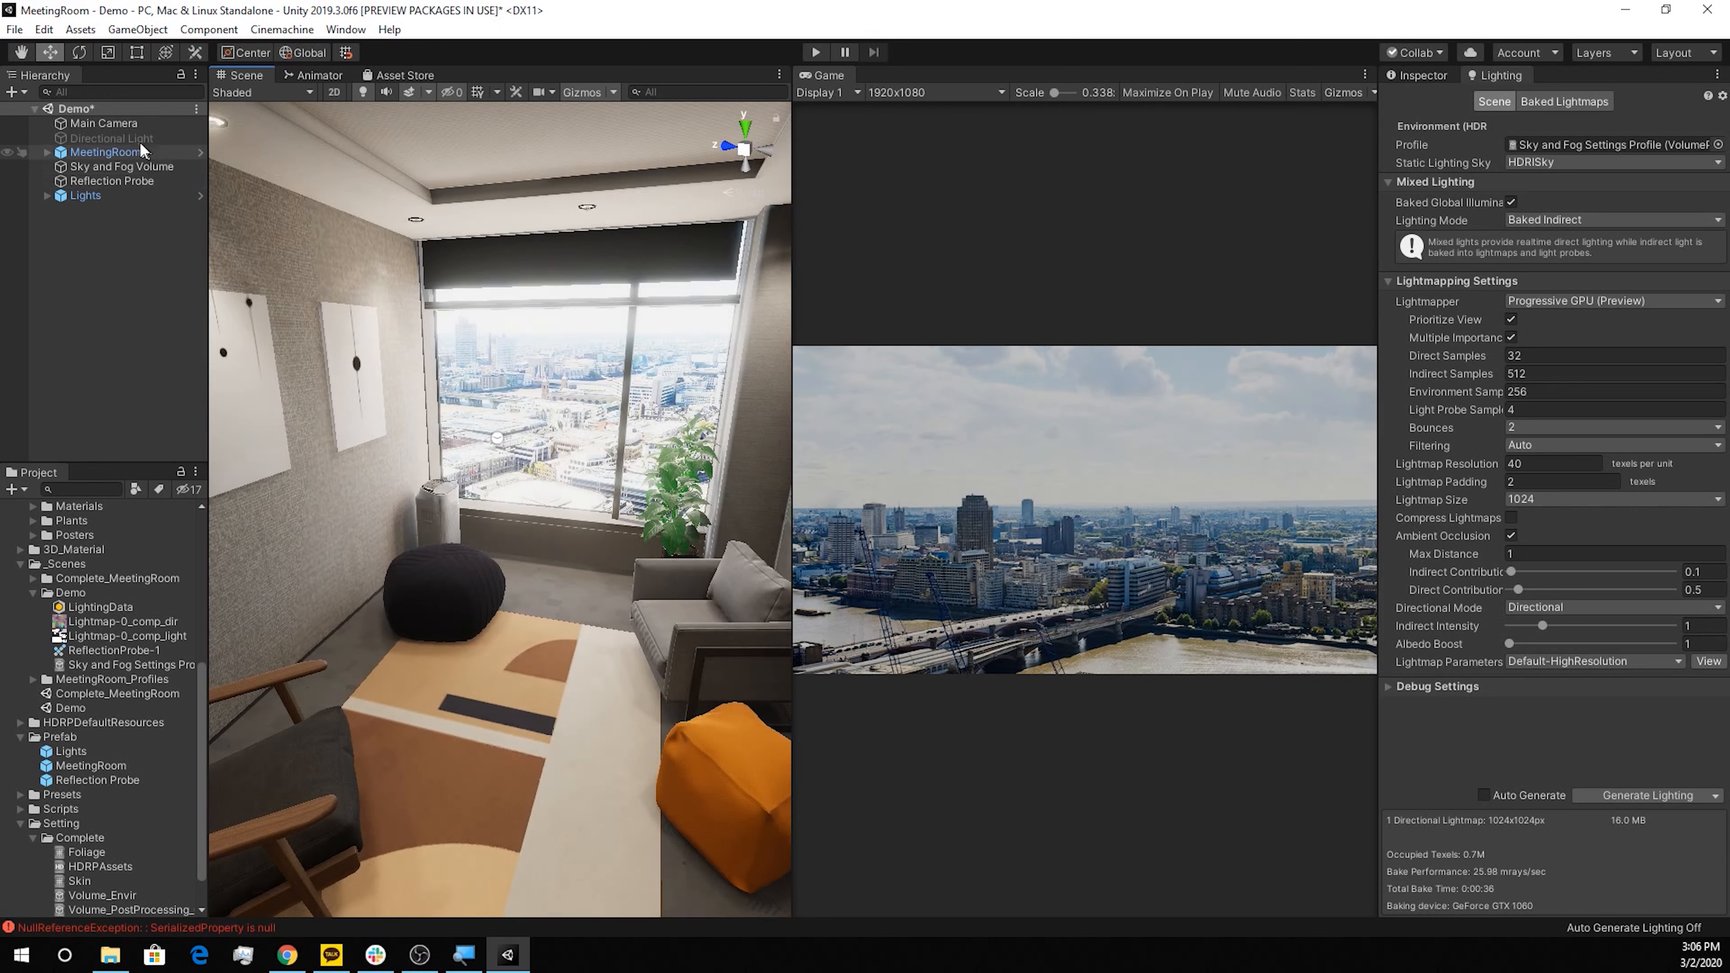
Align the Main Camera with the current Scene view and set its Field of View to 60
left_click(113, 124)
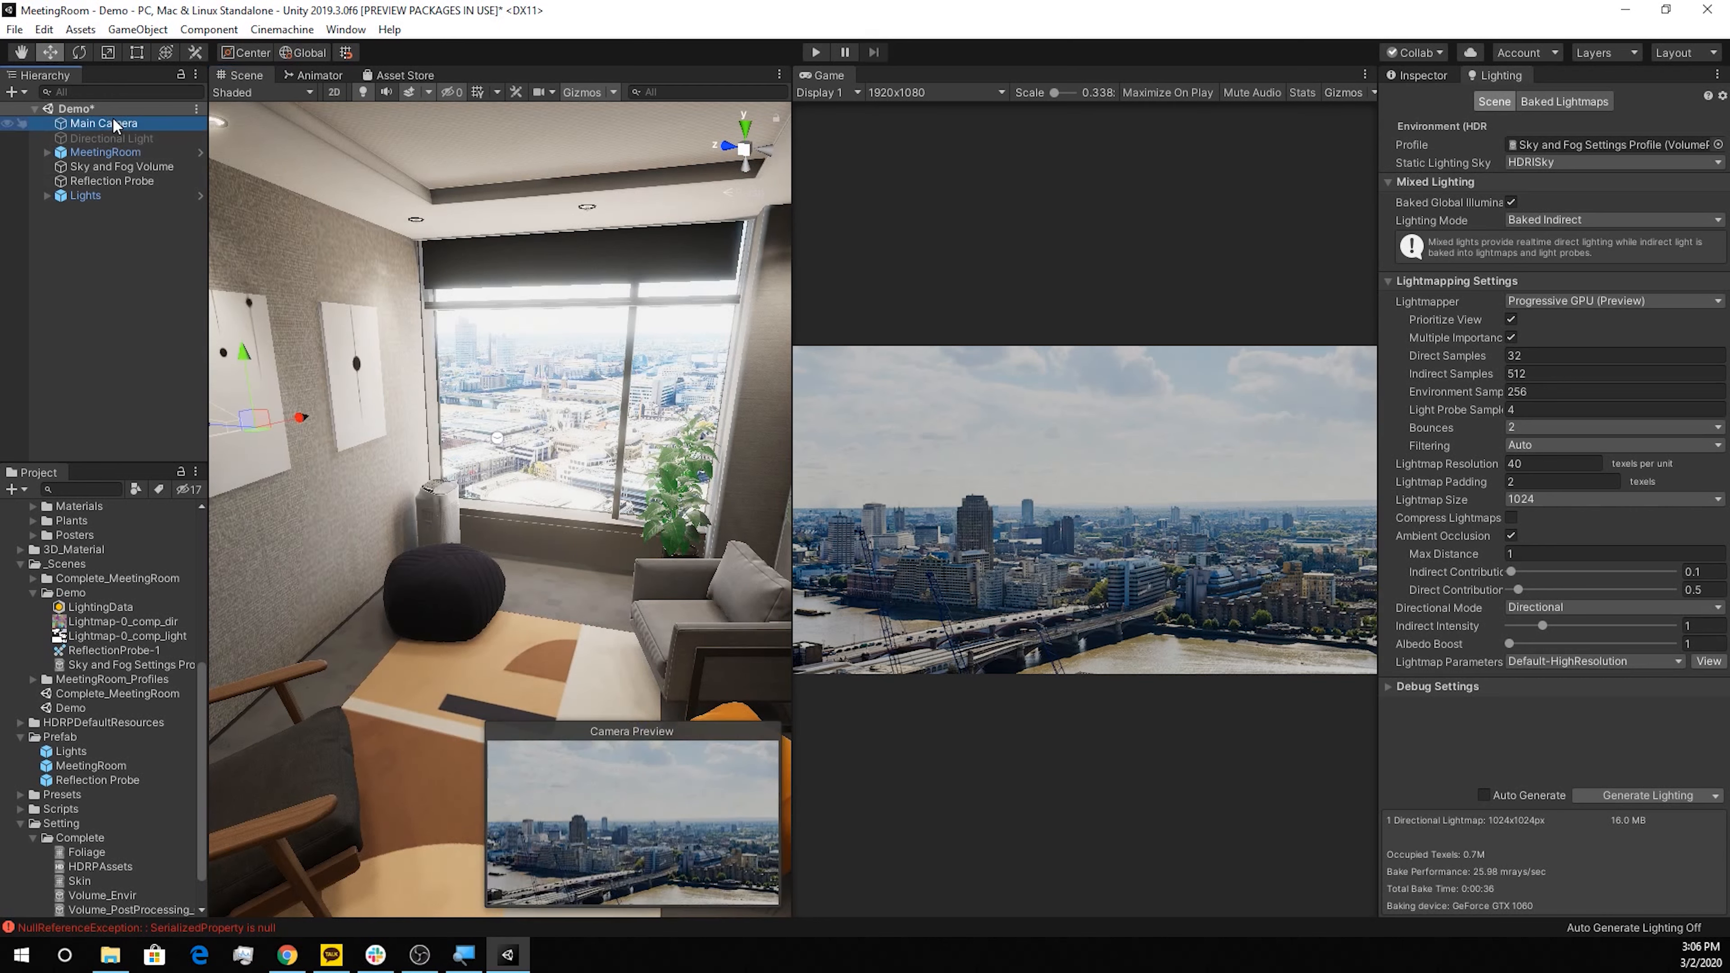
key("ctrl+shift+f")
left_click(660, 609)
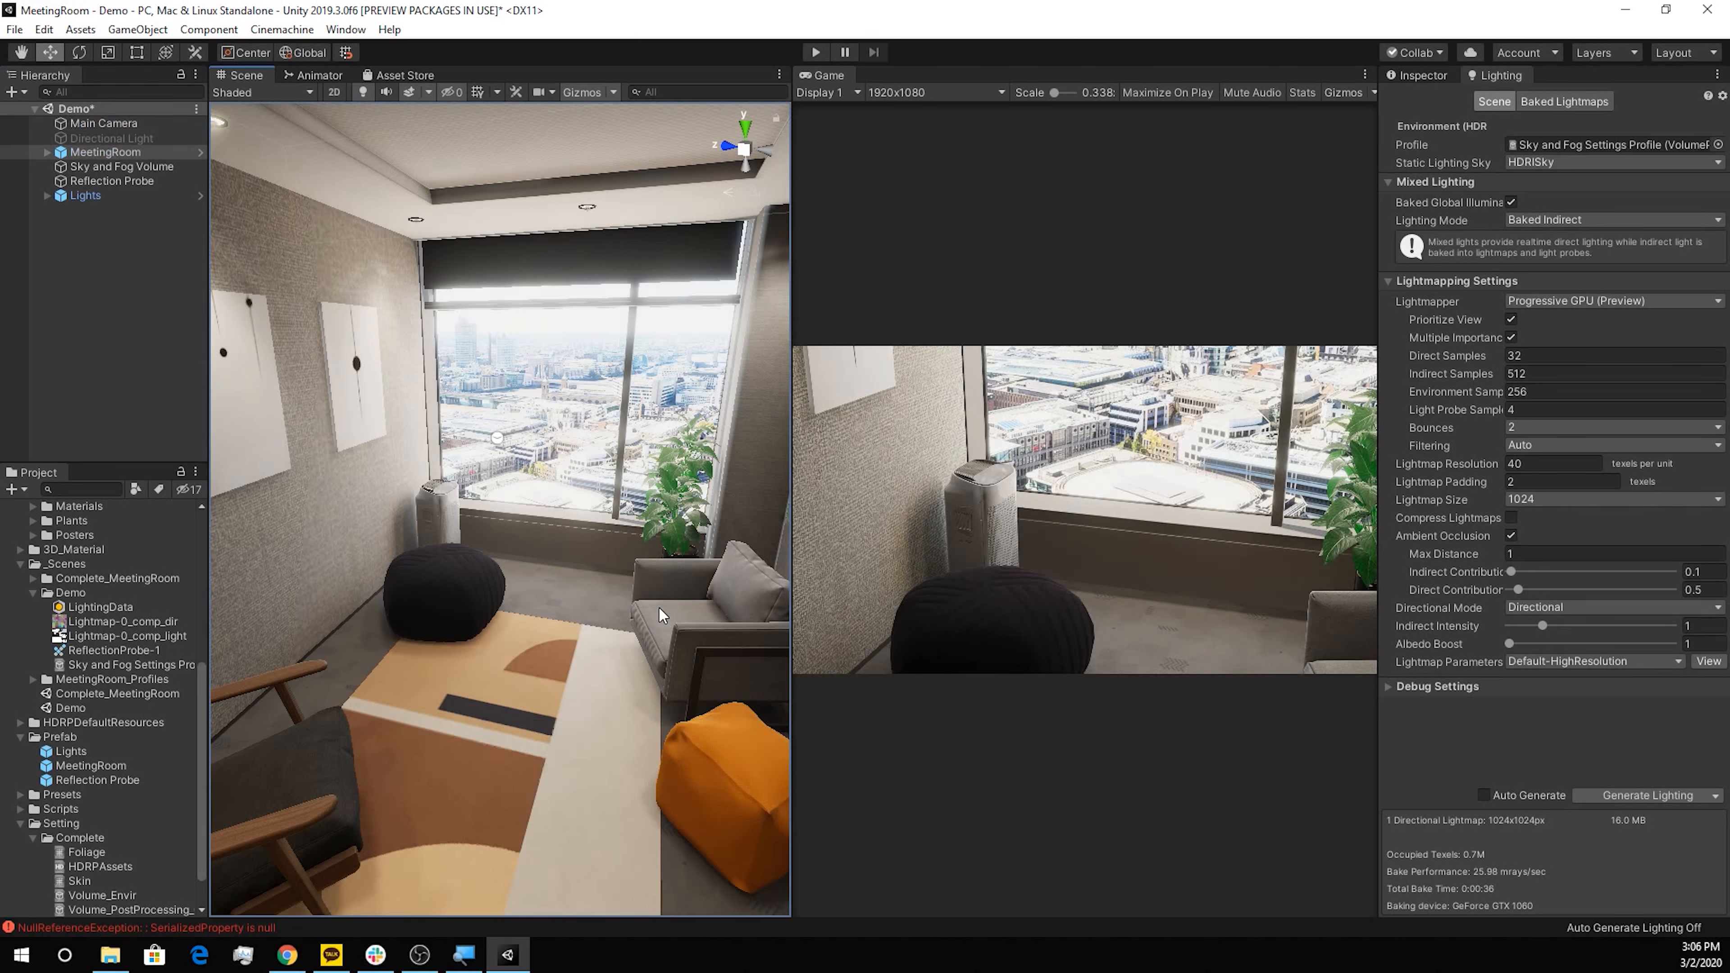
left_click(109, 124)
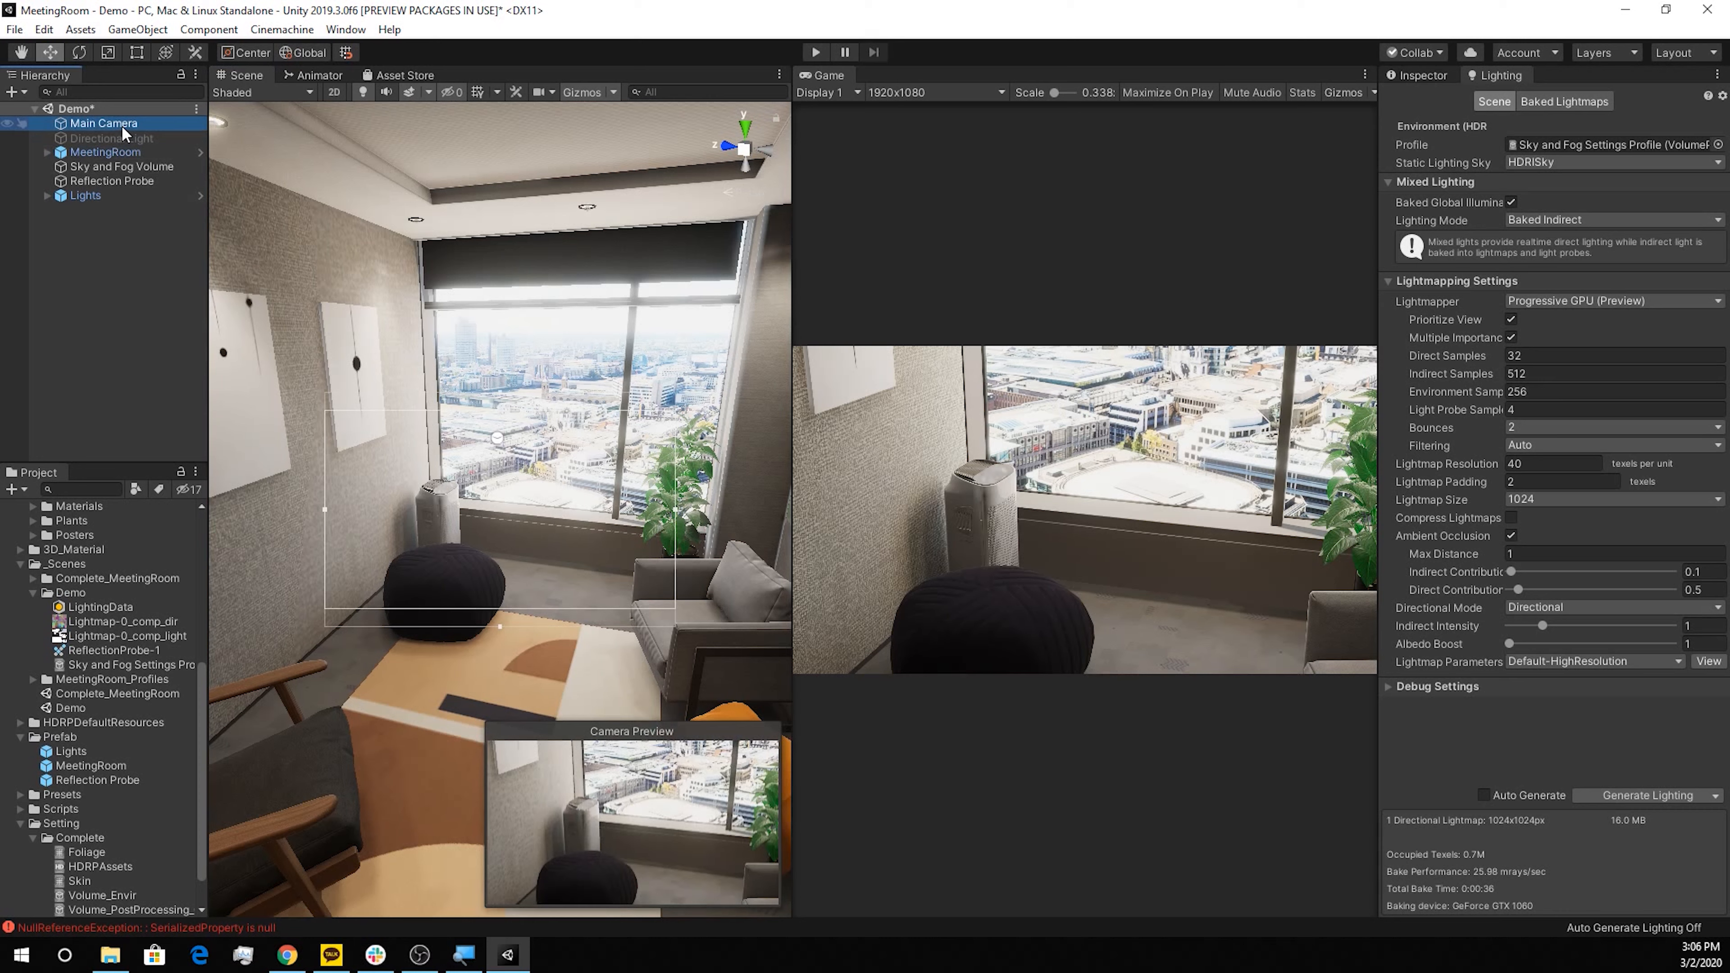
left_click(1413, 76)
left_click(1687, 447)
type("60")
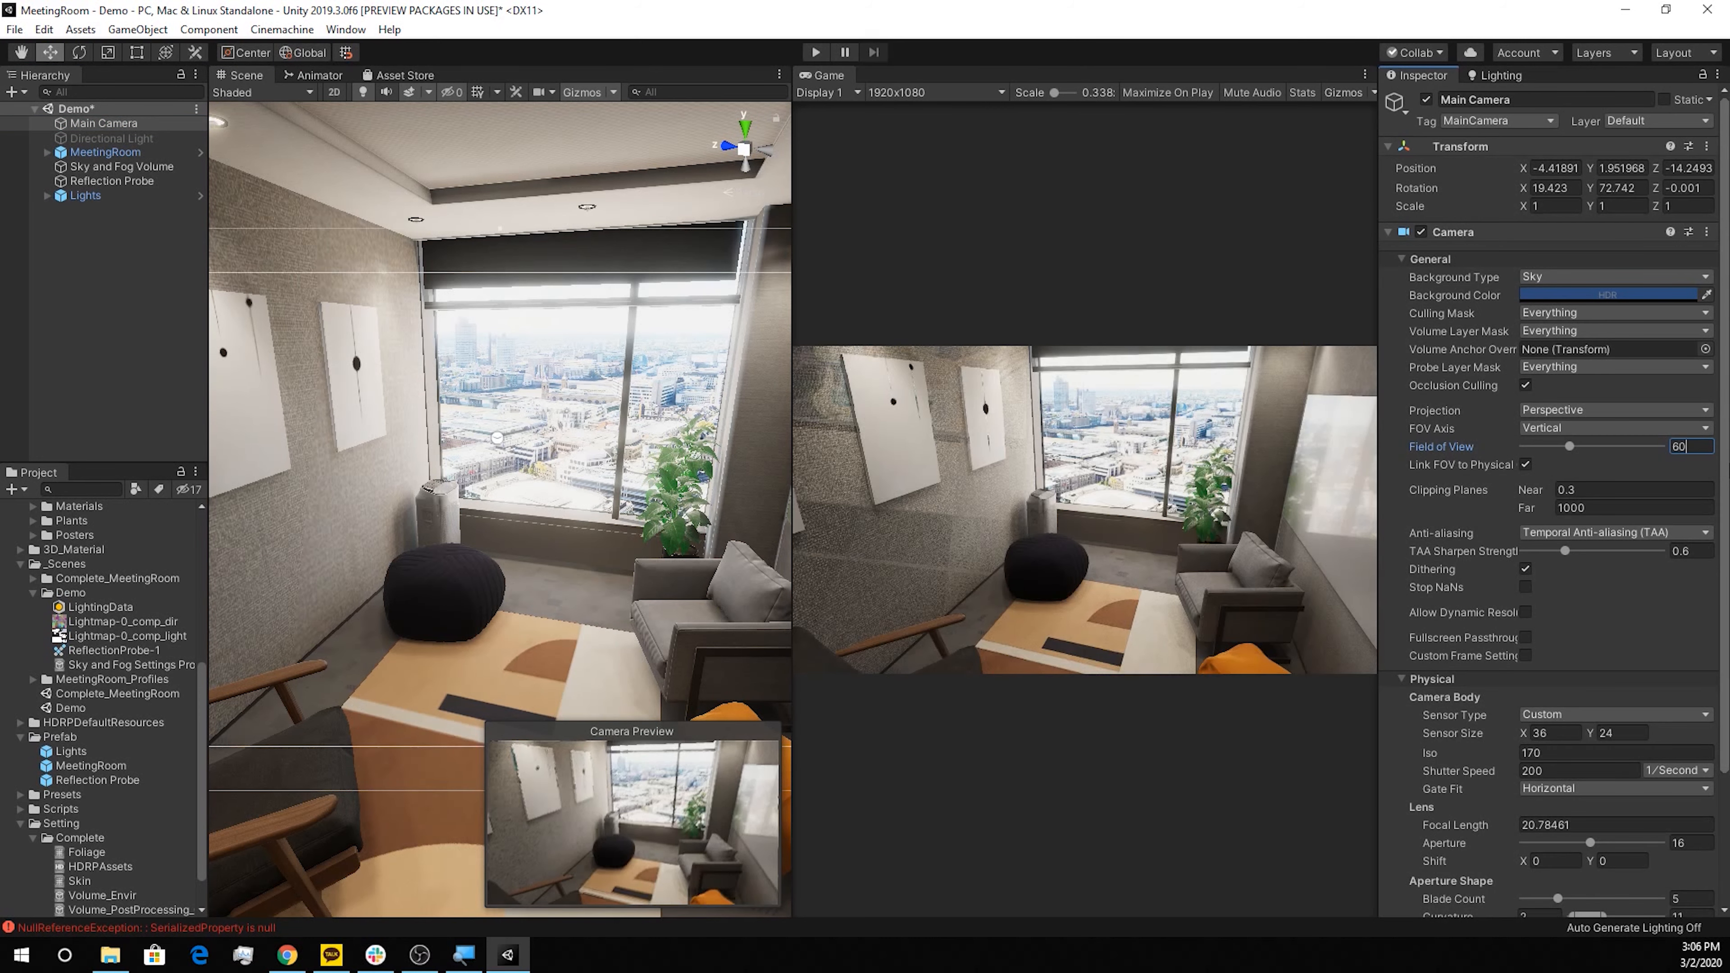
Reframe the room from a lower, more level angle and align the Main Camera with that Scene view
left_click_drag(545, 607, 545, 510, "alt")
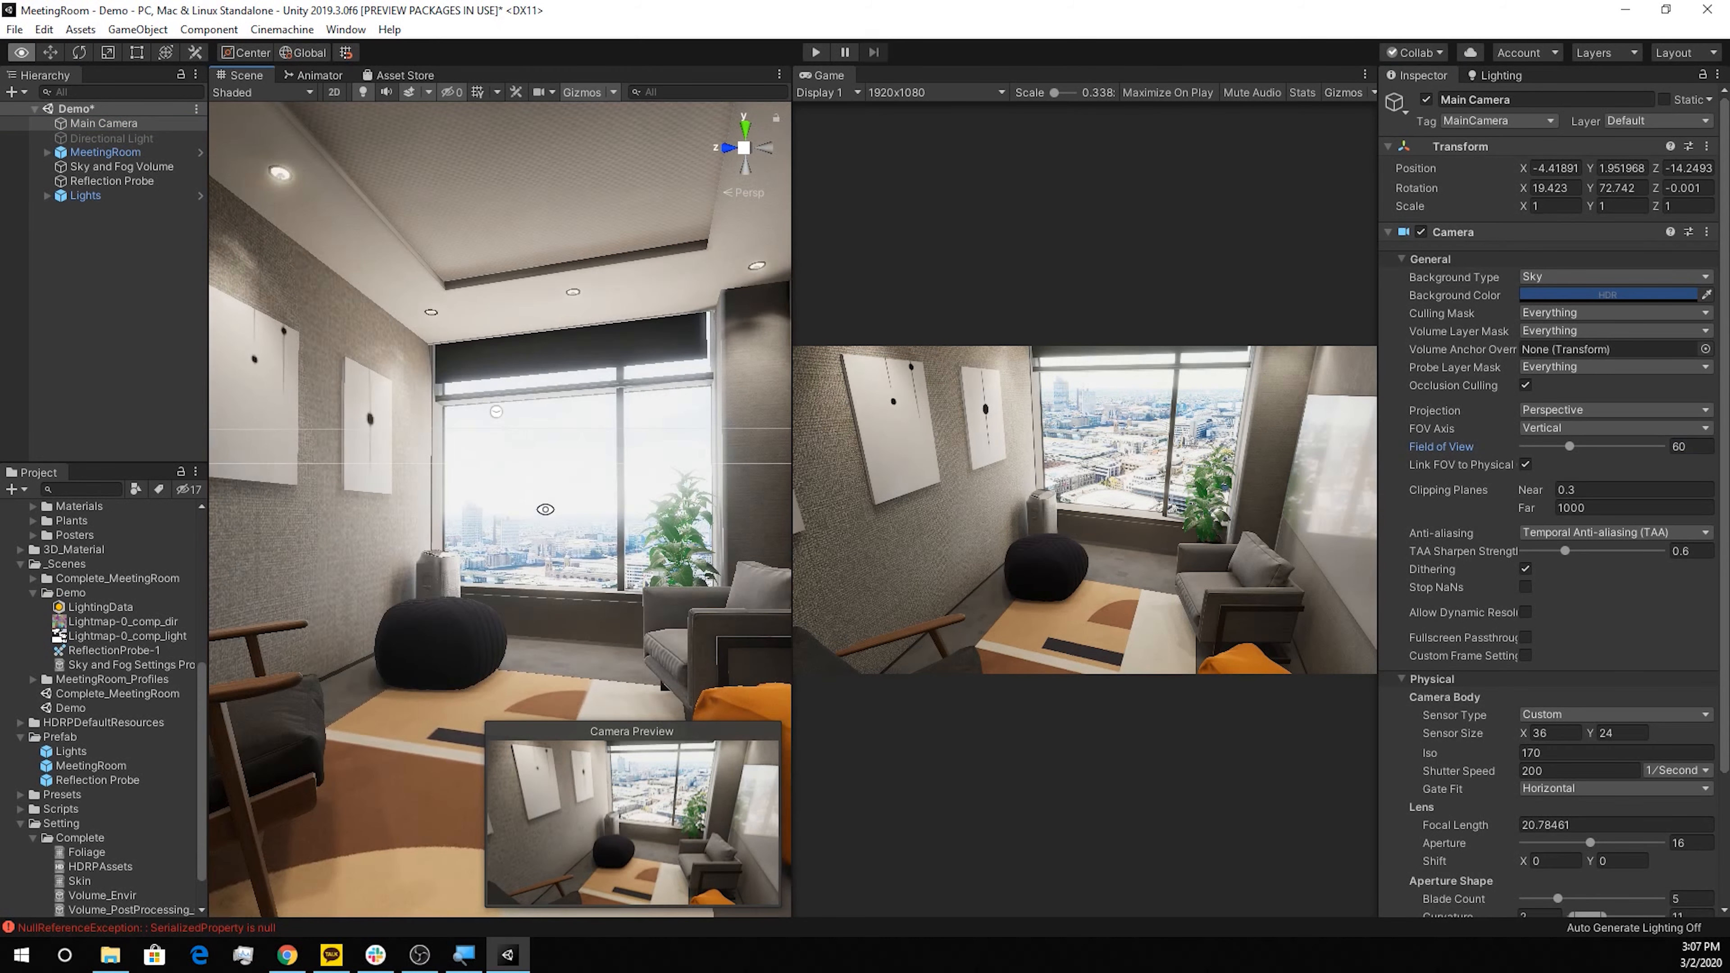
scroll(546, 511, "down", 3)
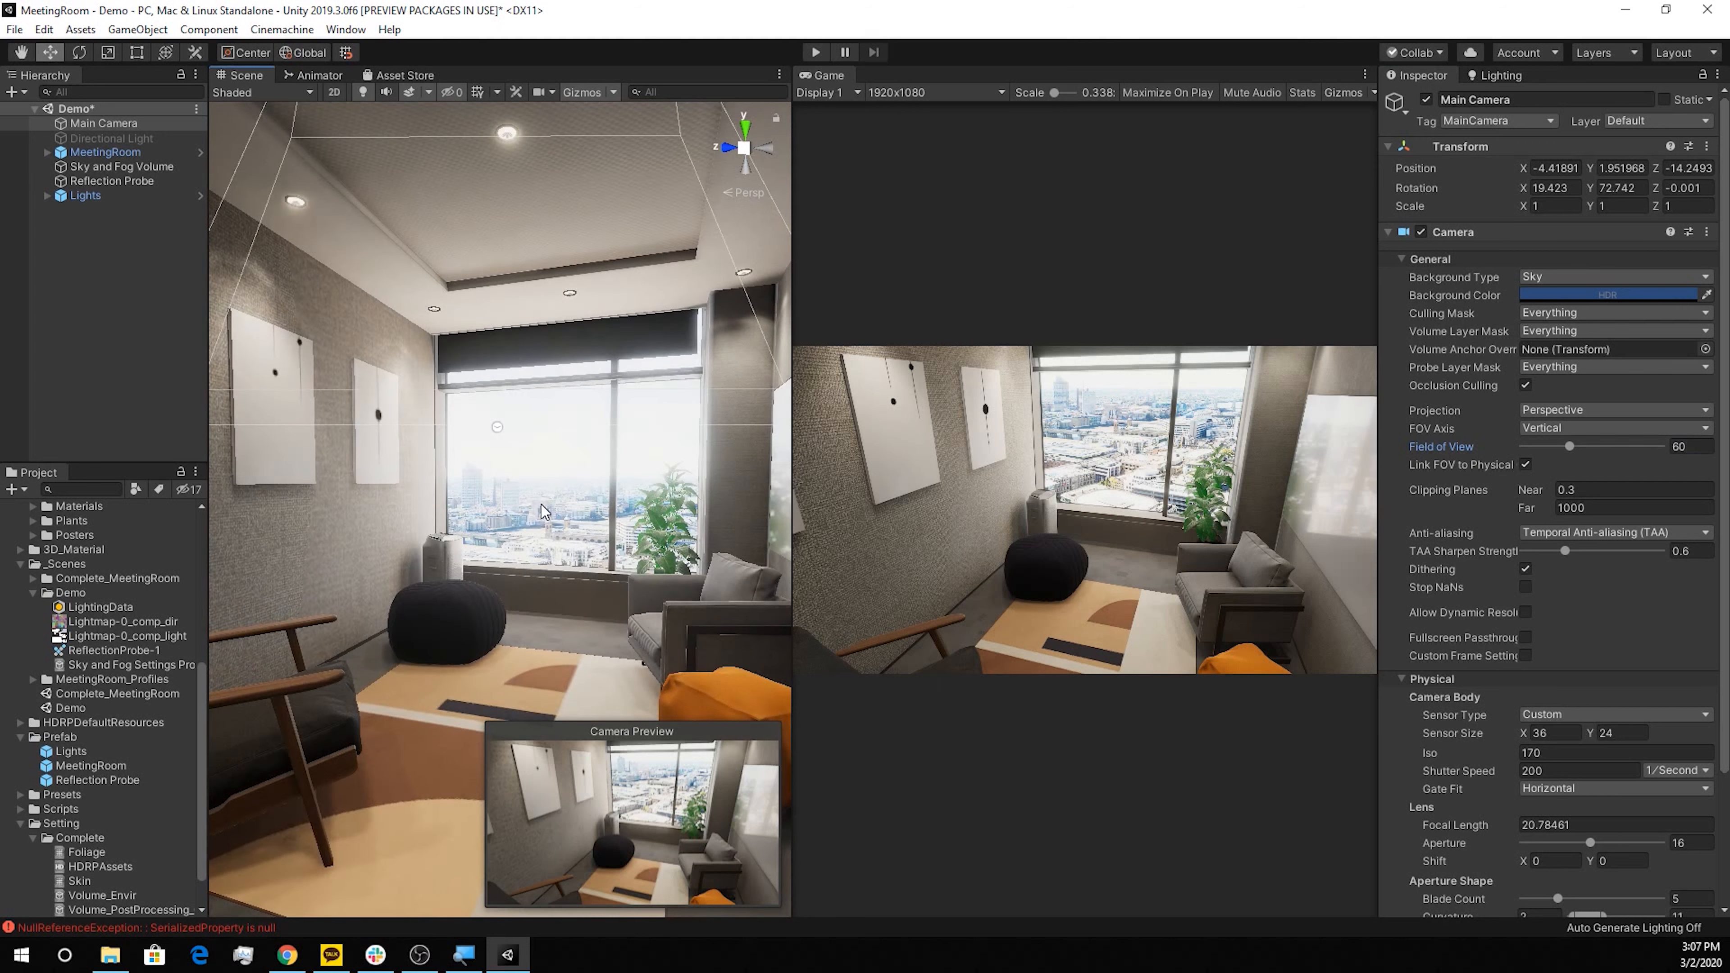
key("ctrl+shift+f")
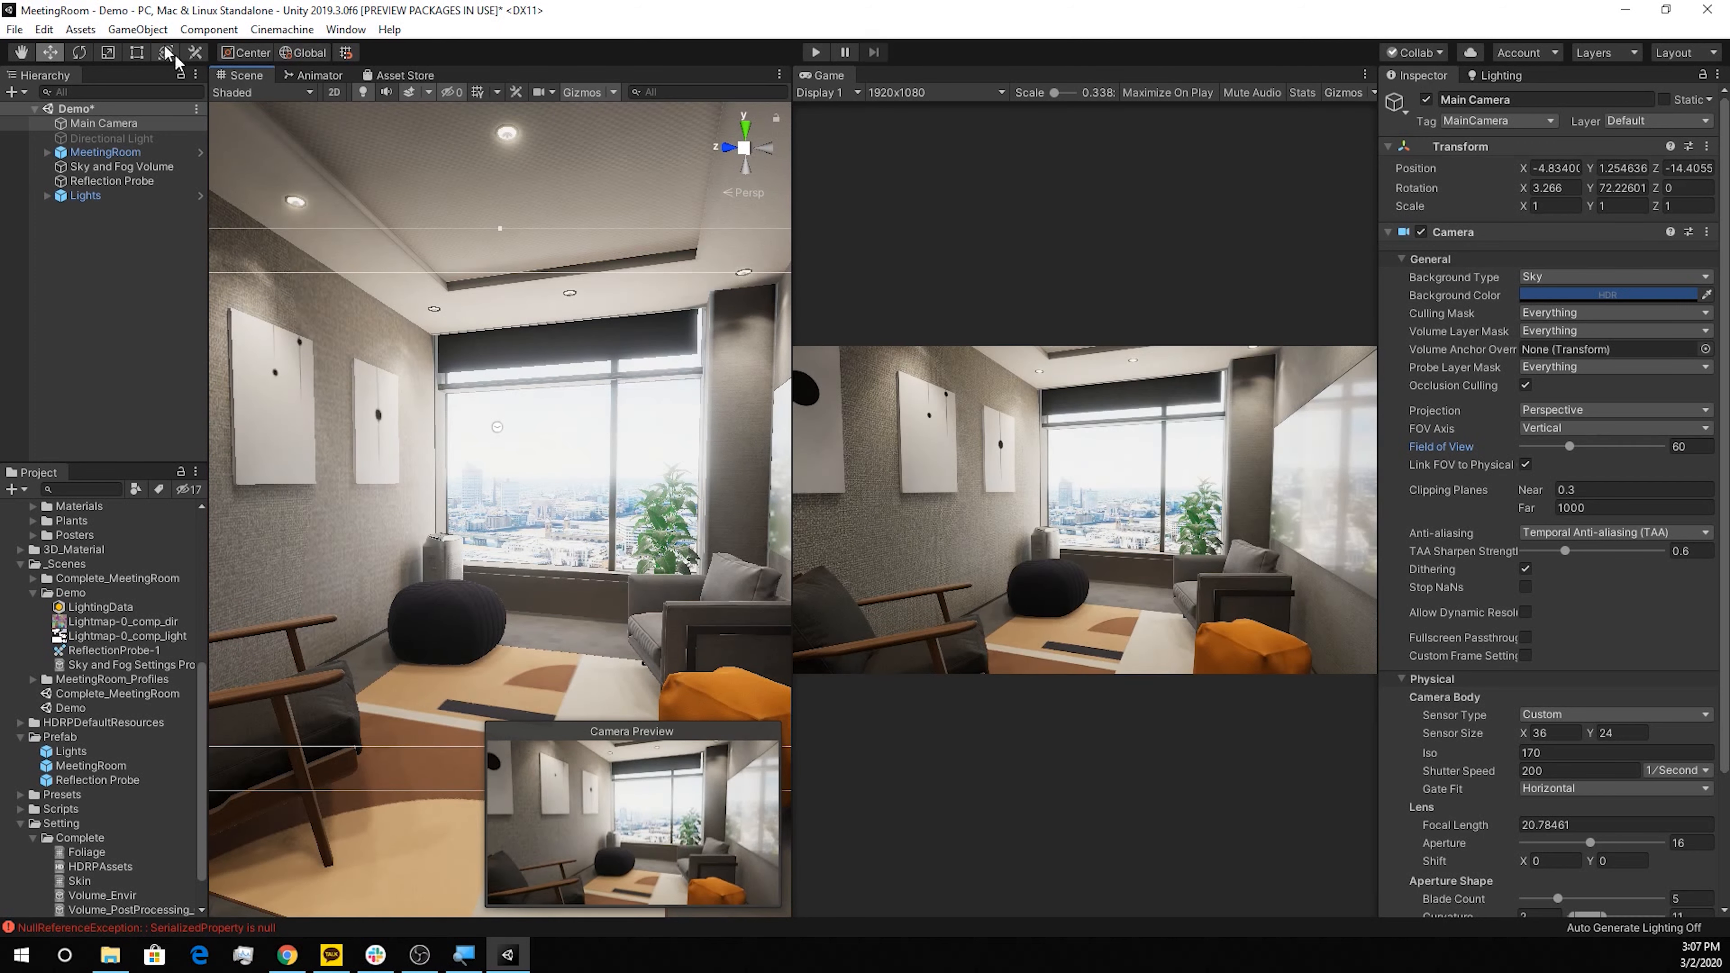
left_click(146, 31)
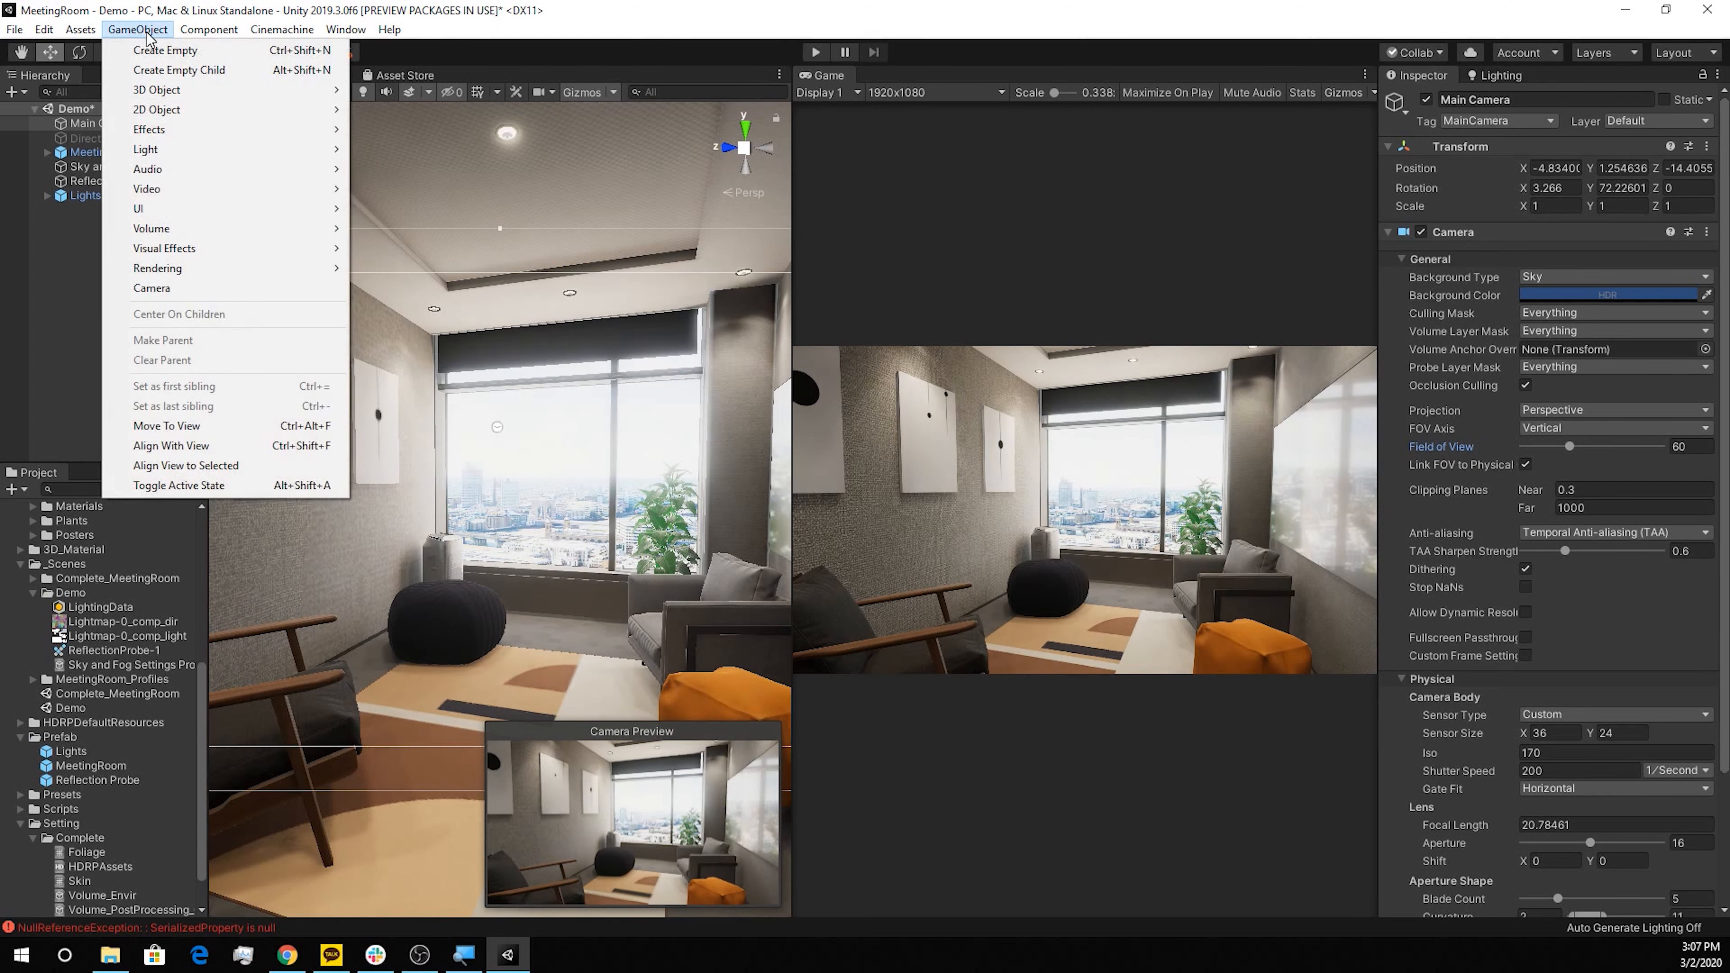
left_click(164, 446)
Choose Temporal Anti-aliasing (TAA) as the Main Camera's anti-aliasing method
left_click(103, 123)
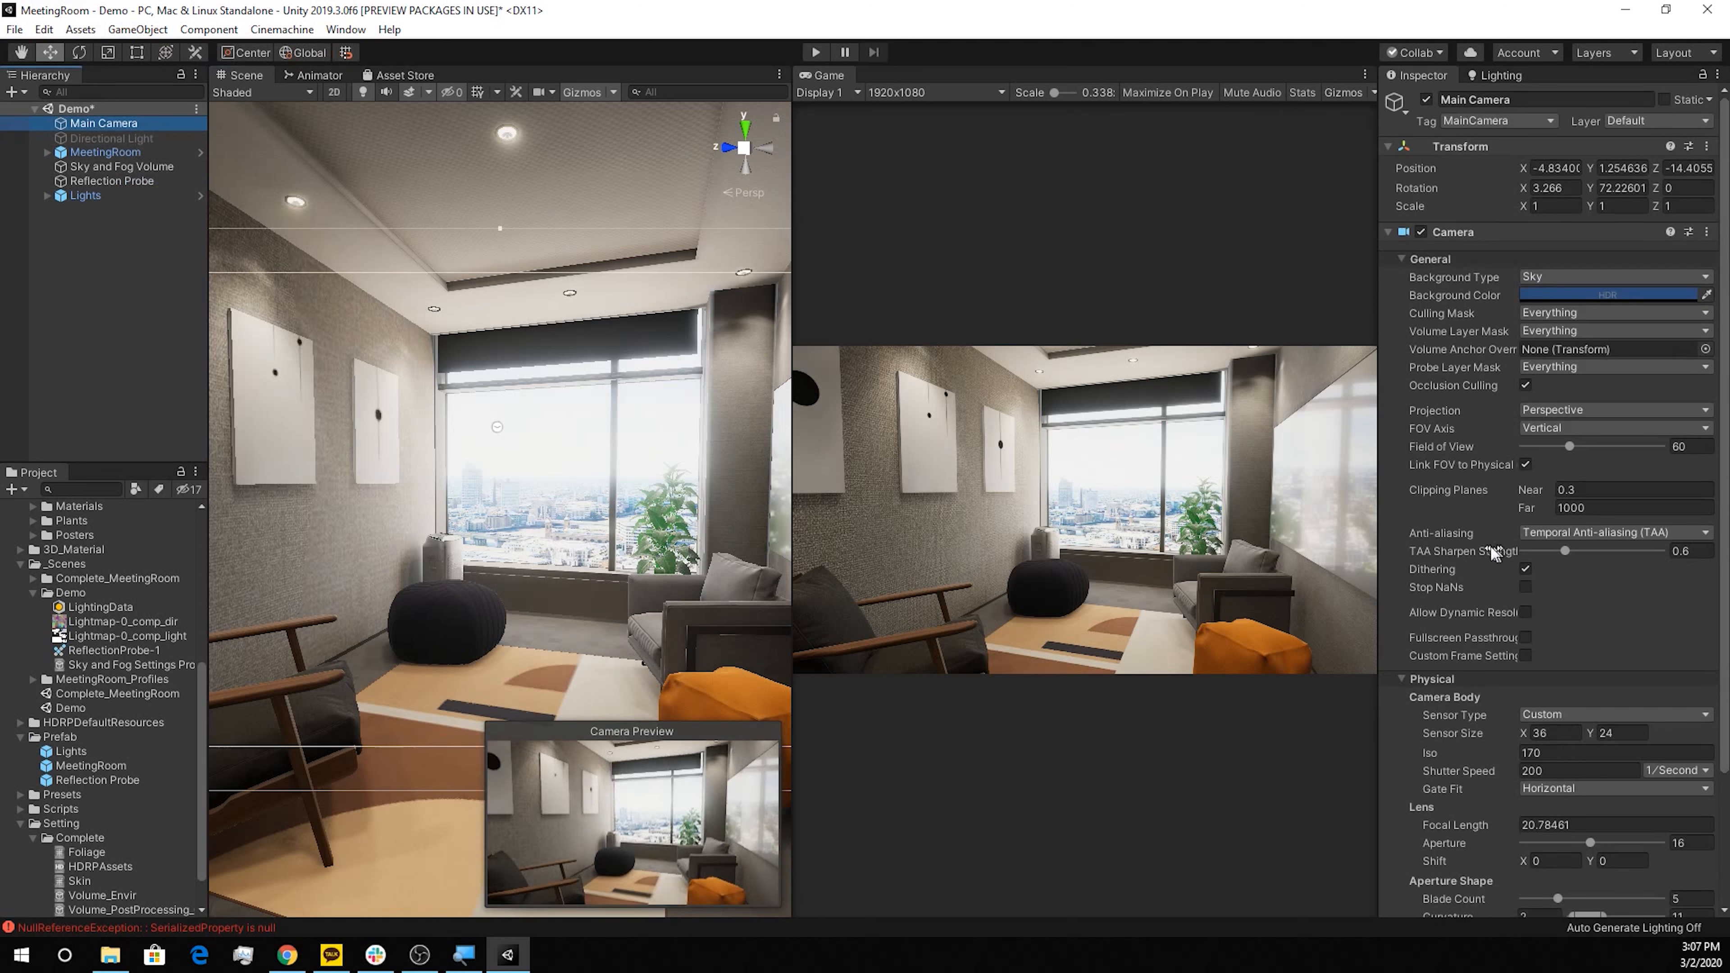
left_click(1538, 537)
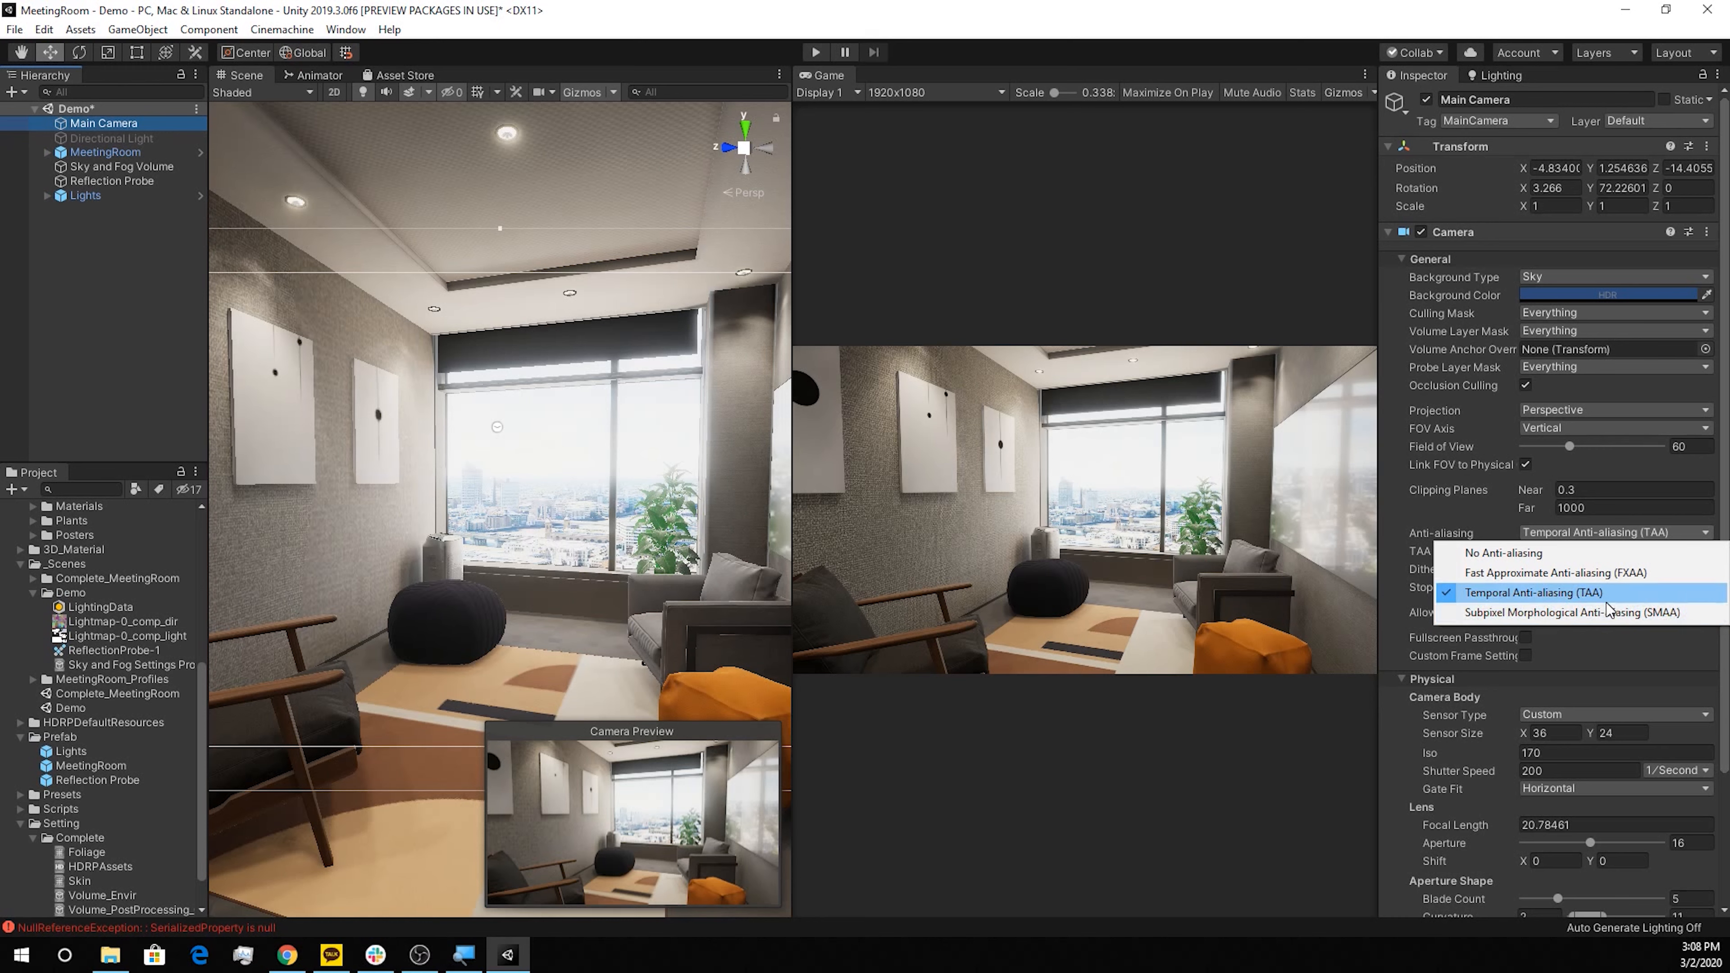
left_click(1505, 600)
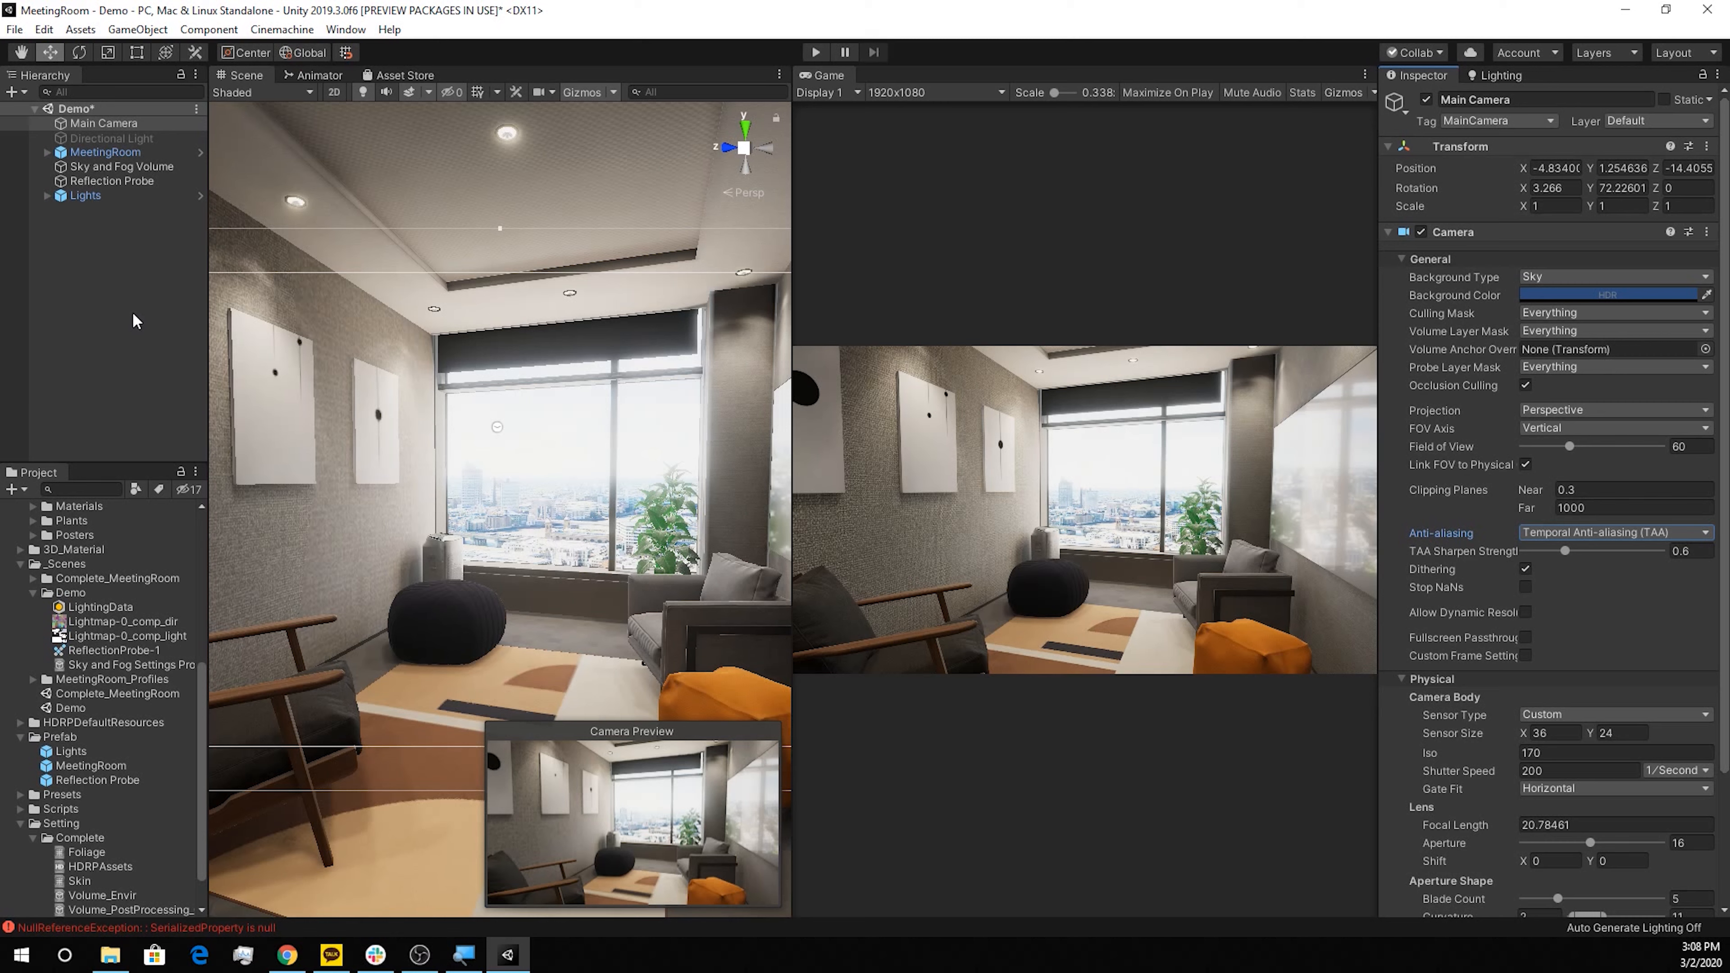
Examine the default volume components and Exposure override in the project's HDRP Default Settings, and close the settings
left_click(44, 28)
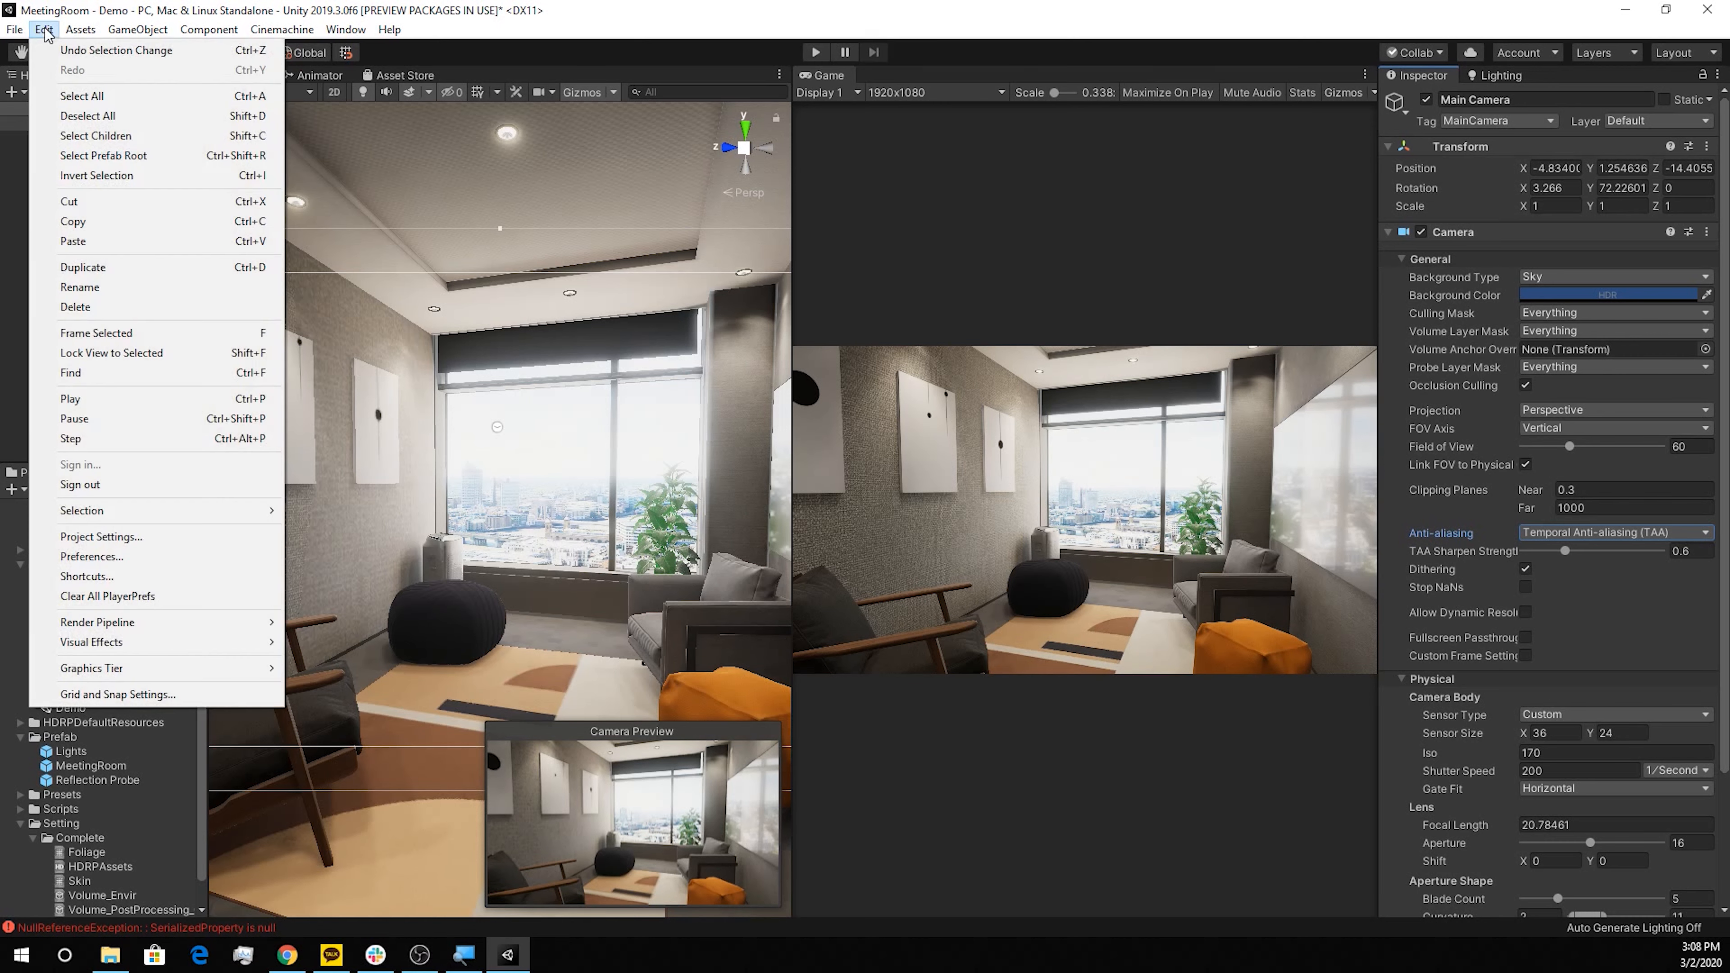
left_click(205, 536)
scroll(807, 437, "down", 4)
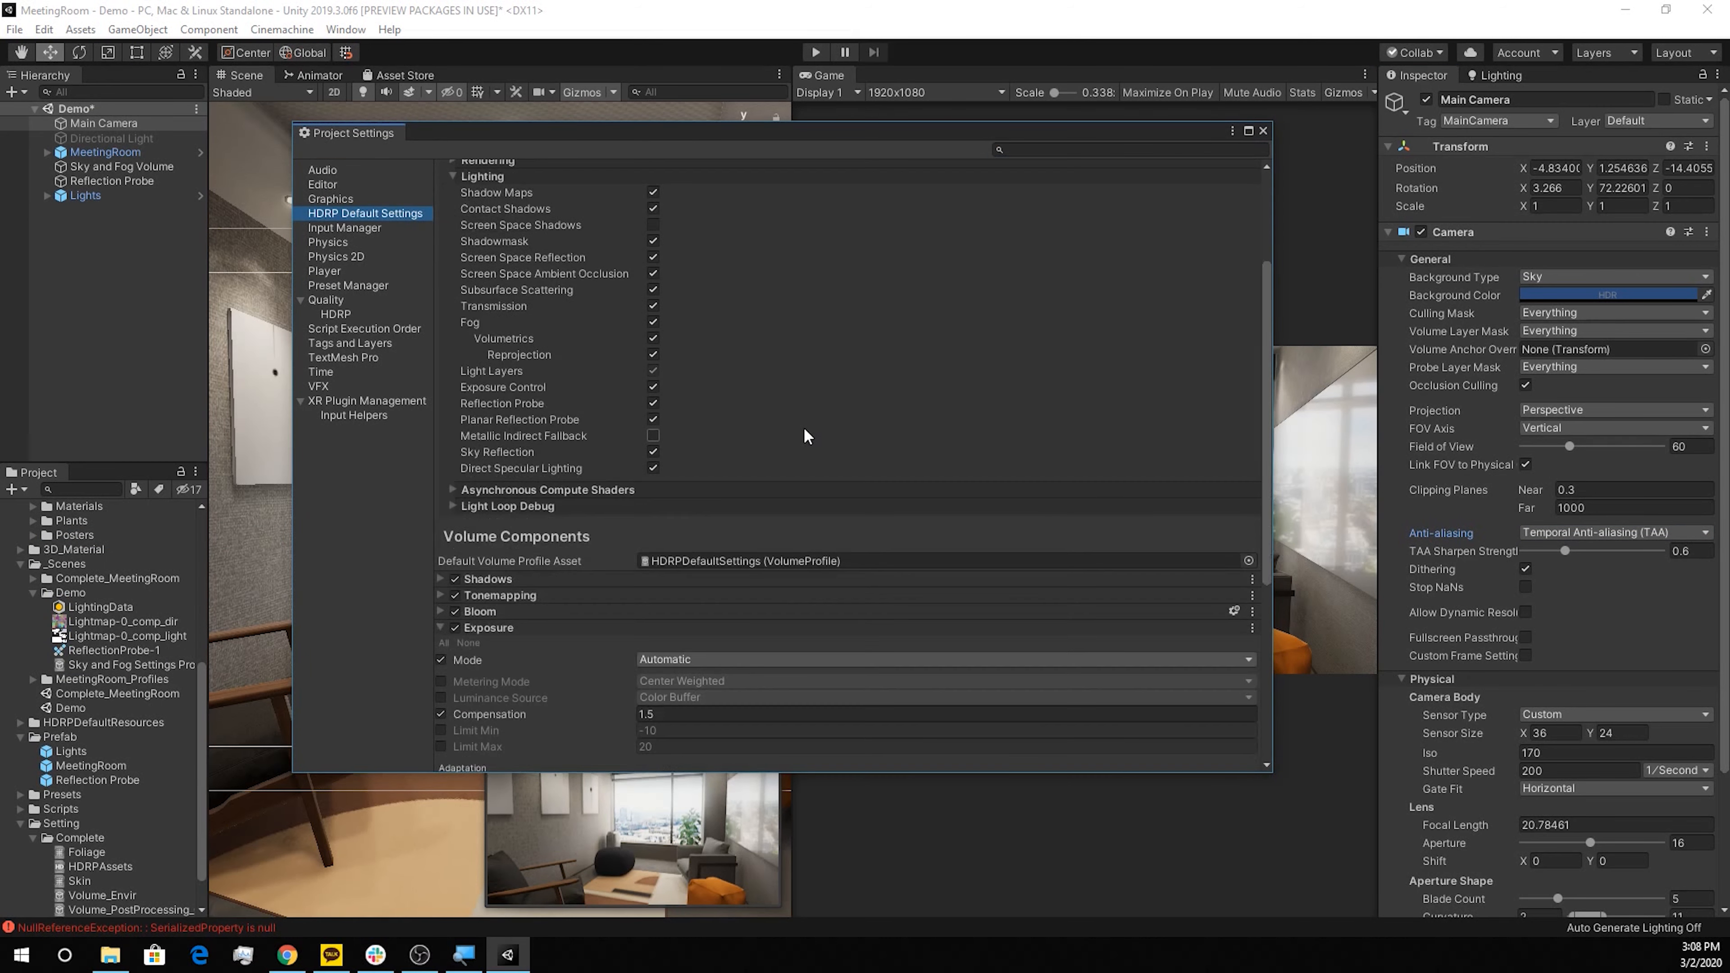
scroll(807, 437, "down", 3)
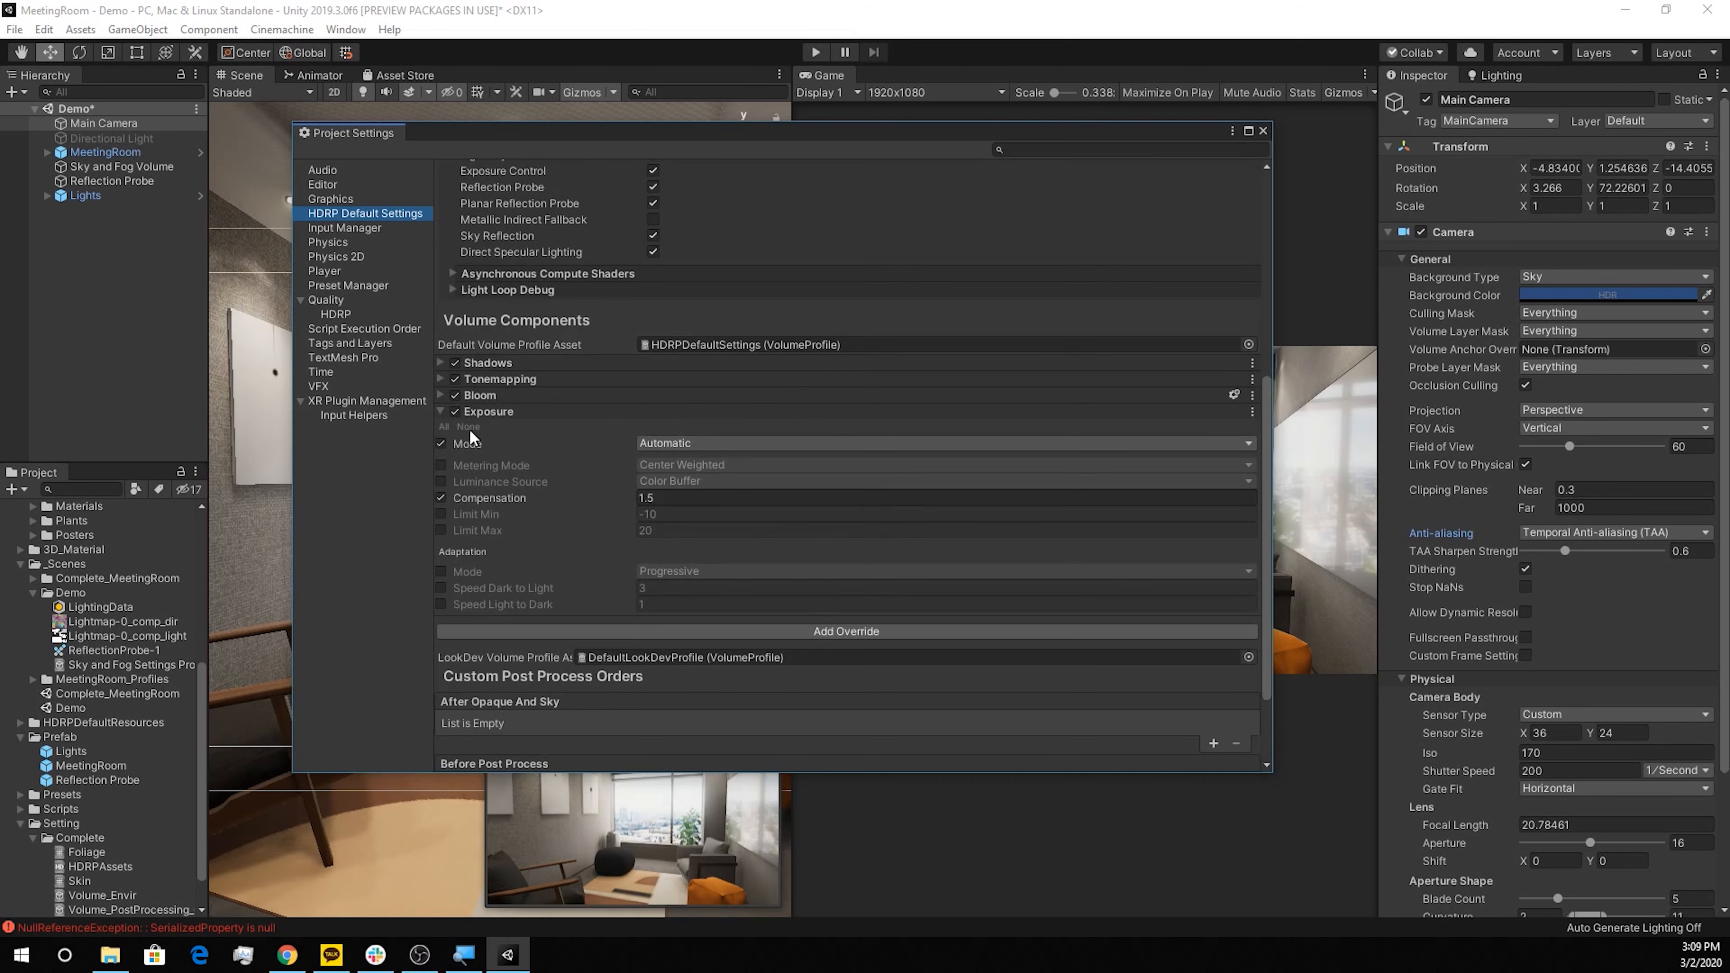
left_click(442, 413)
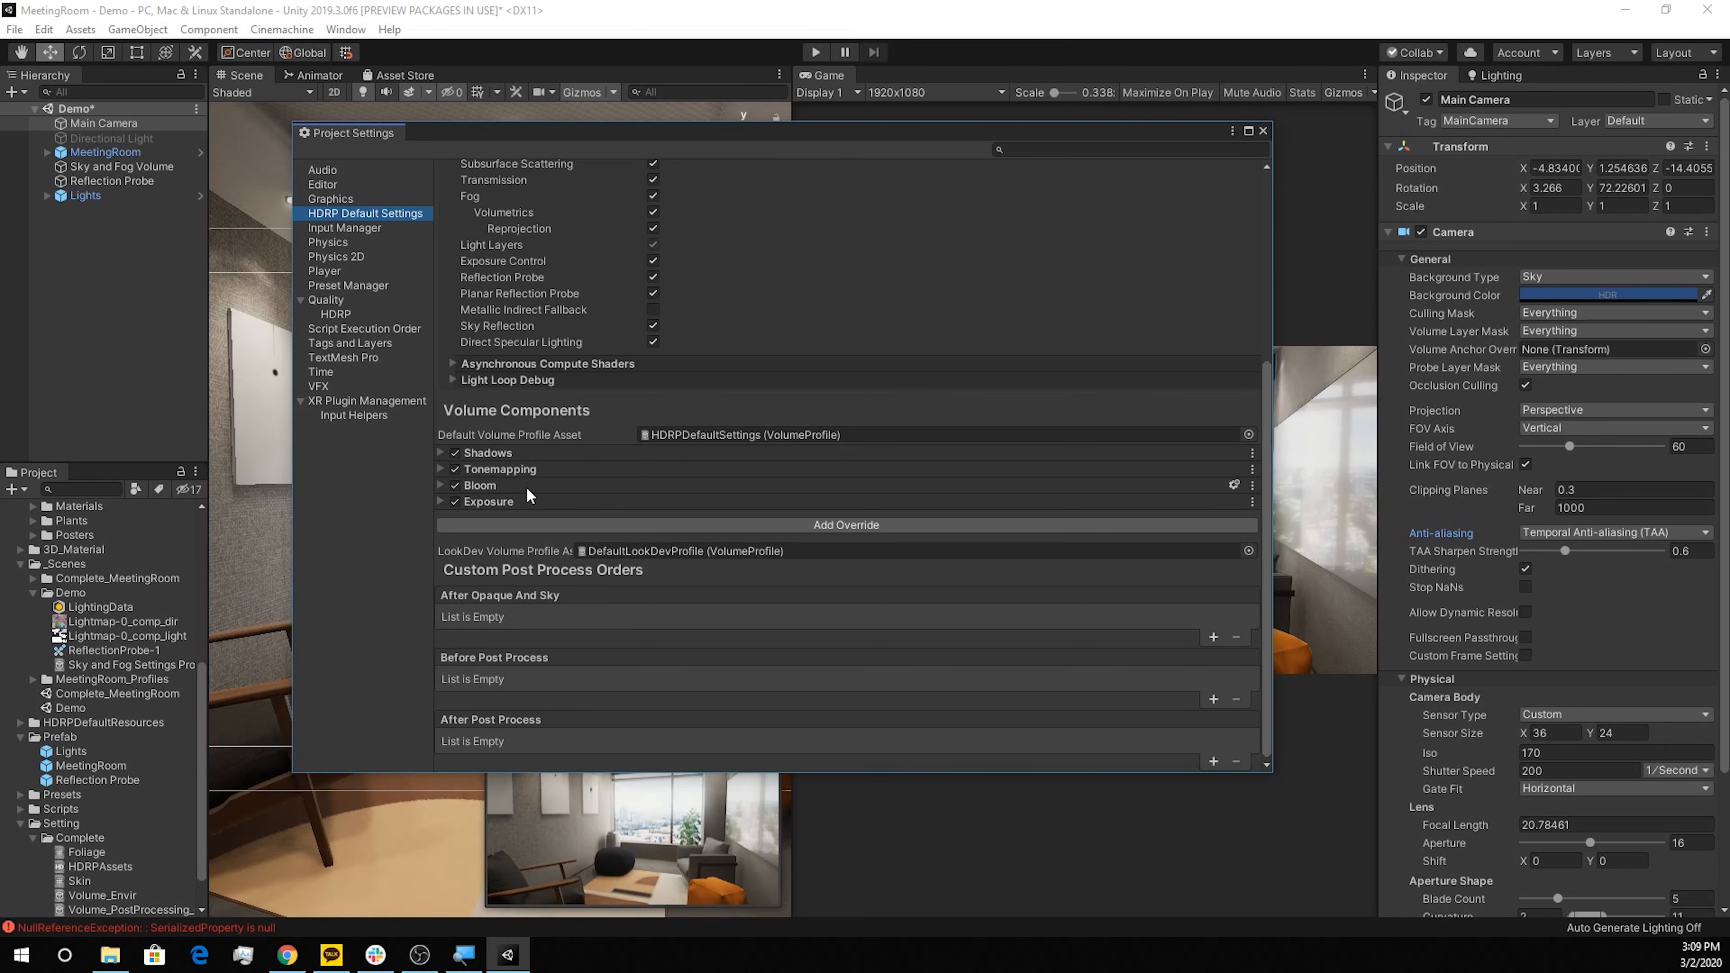
left_click(1262, 130)
Add a Global Volume to the scene and give it a new volume profile
right_click(55, 230)
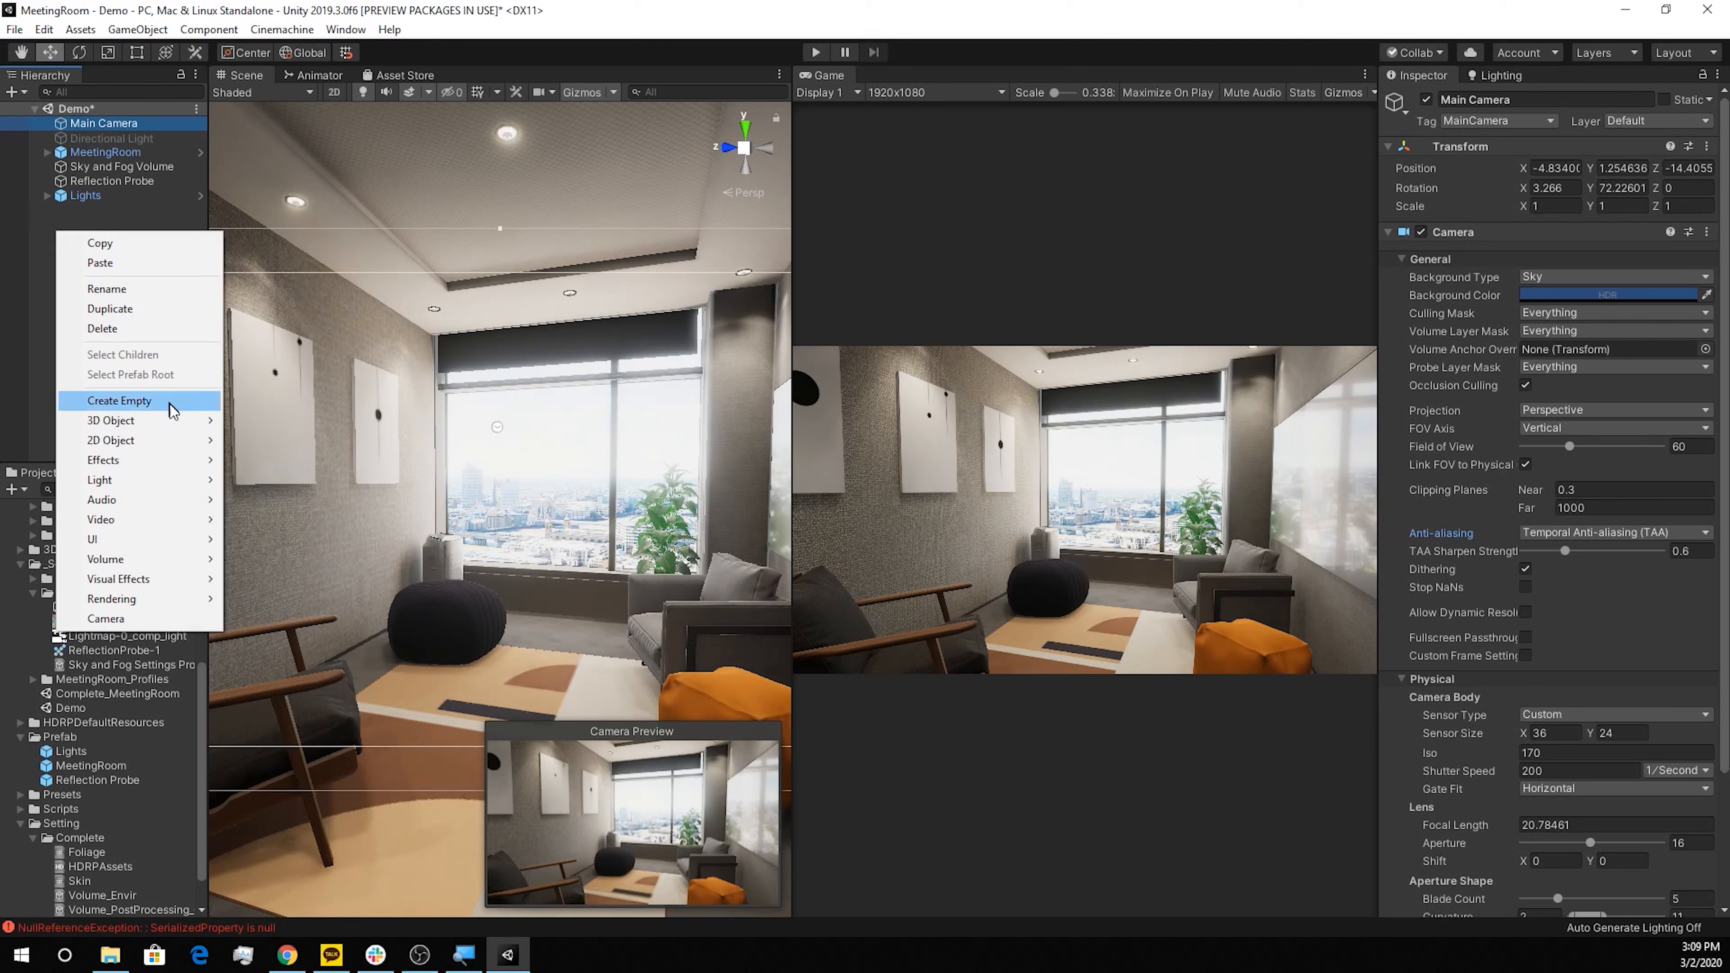
mouse_move(175, 563)
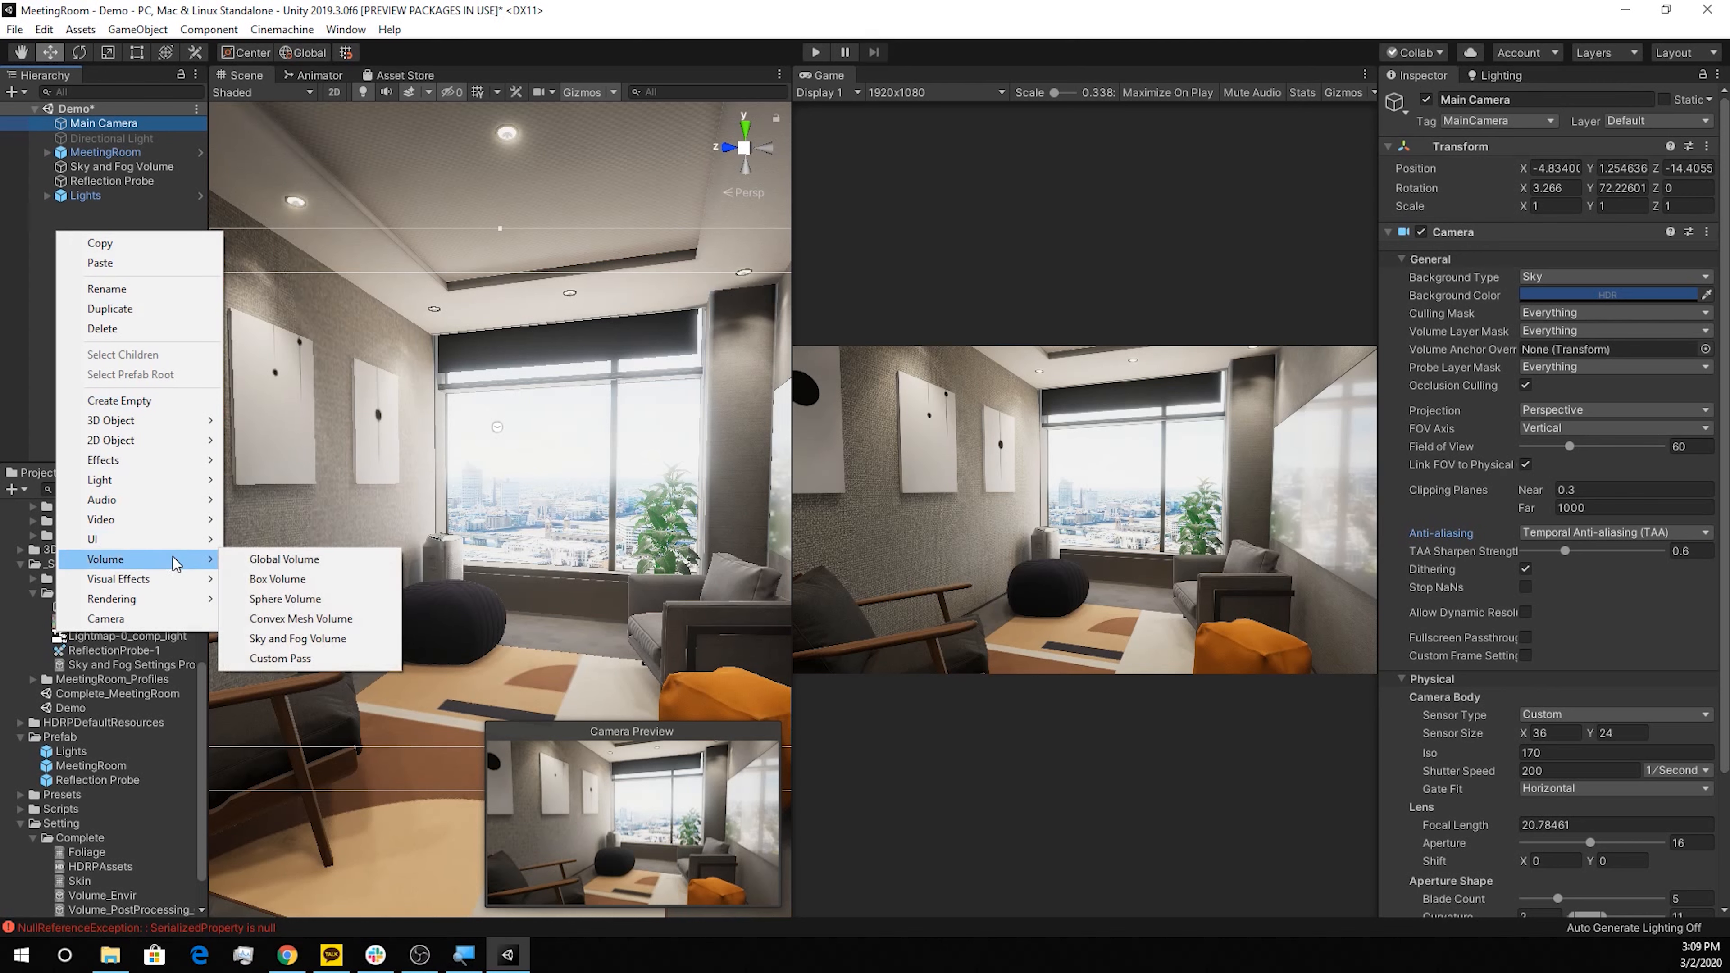
left_click(242, 560)
left_click(1686, 325)
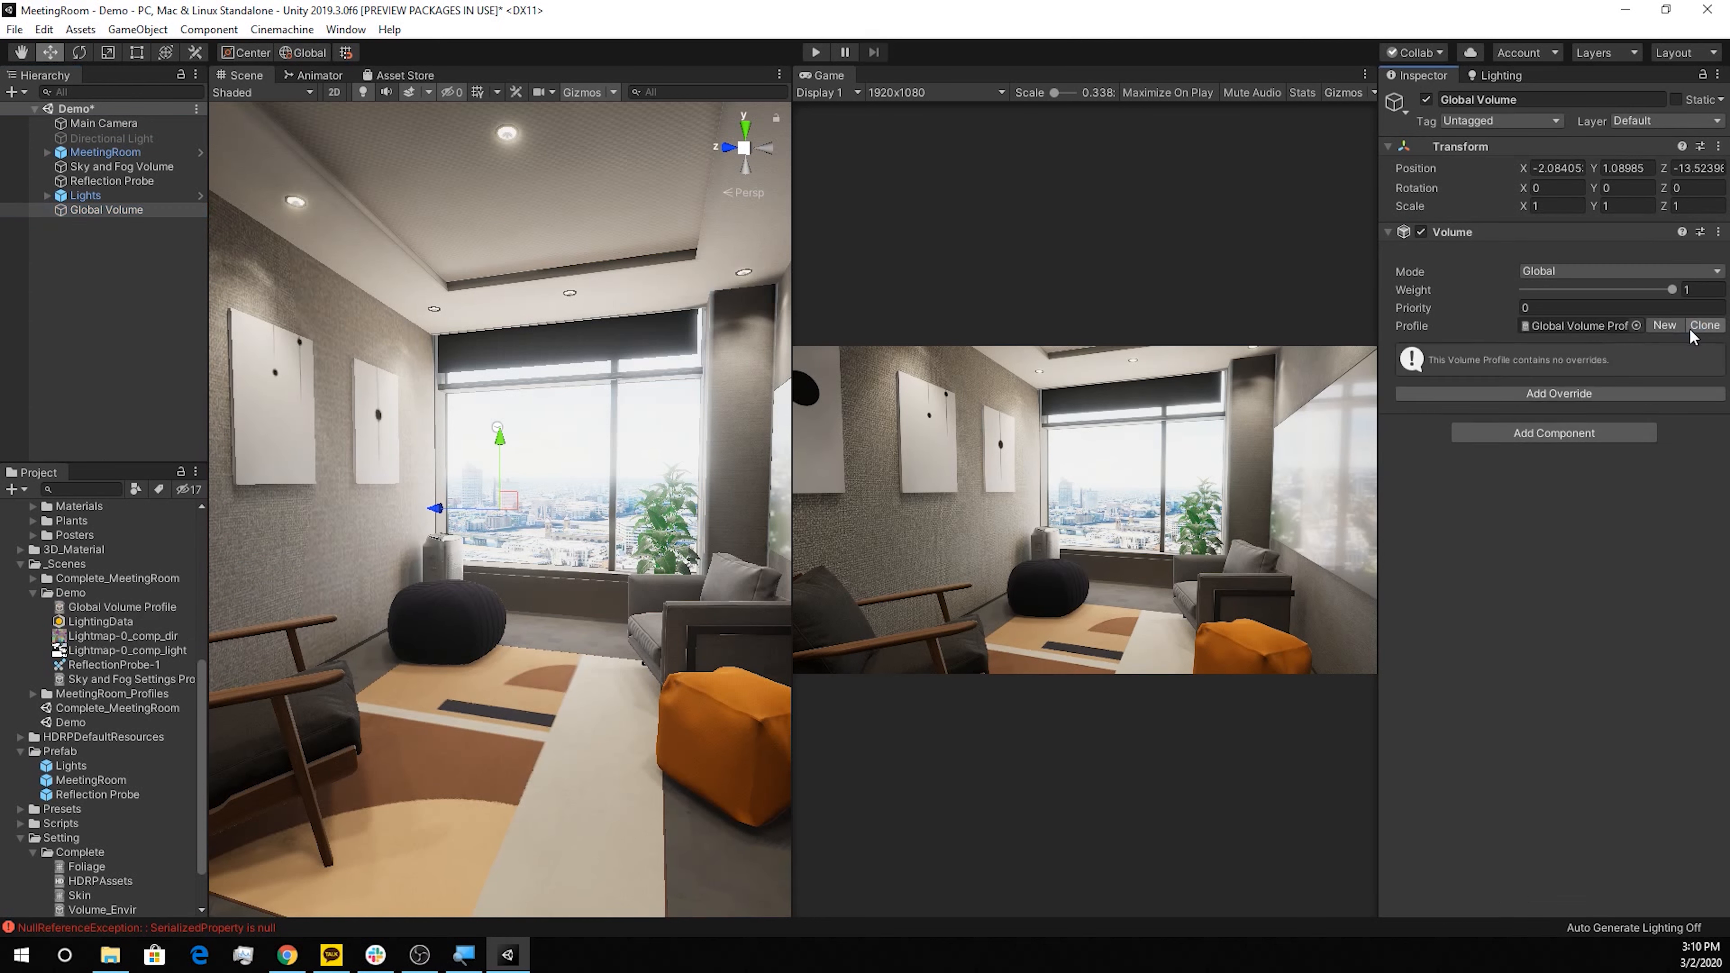
Look through the available post-processing overrides and assign the existing Volume_PostProcessing_Global profile to the Global Volume
left_click(1559, 392)
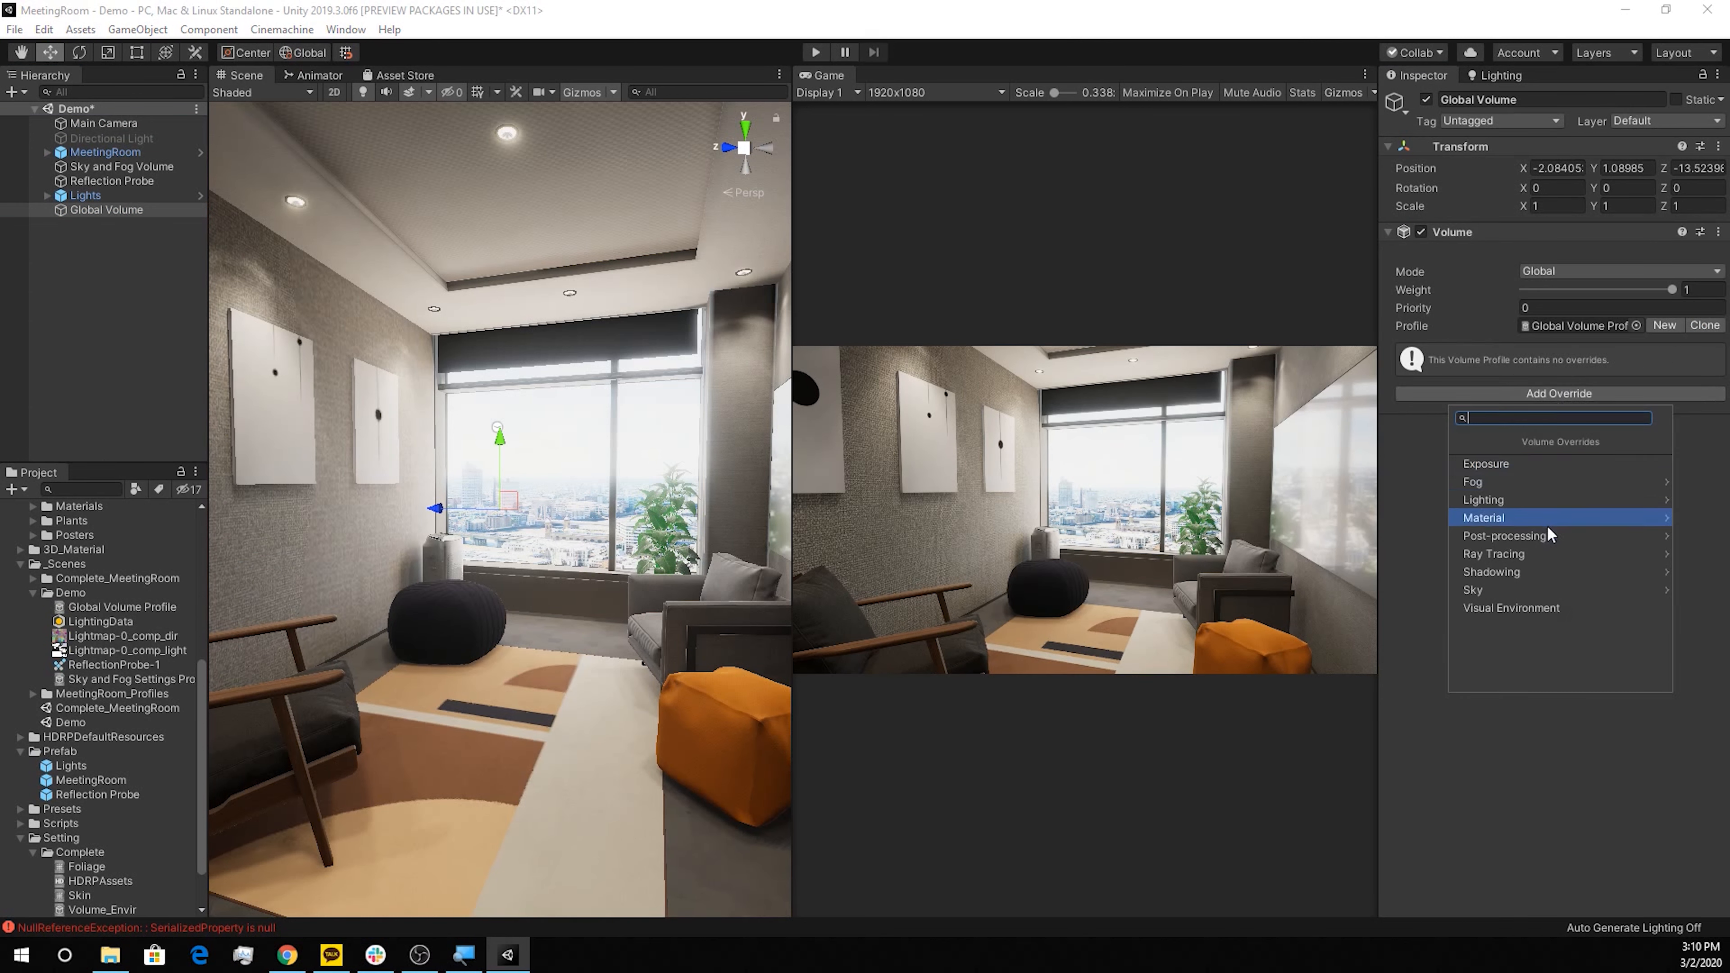
left_click(1536, 536)
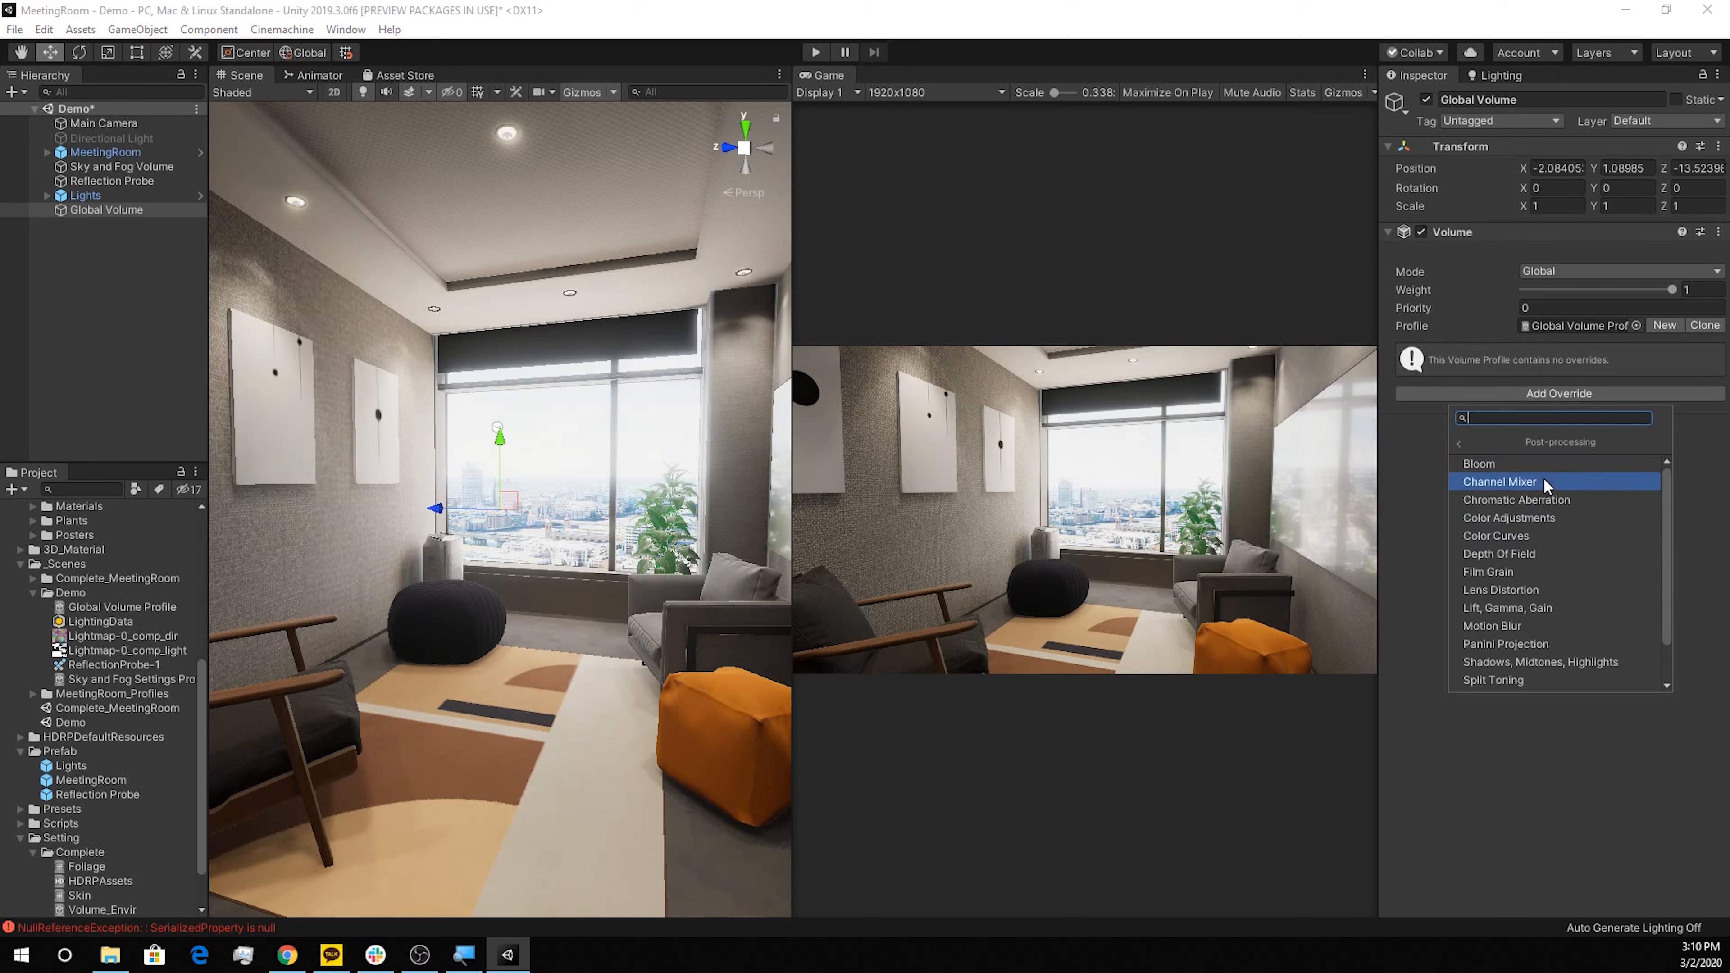
left_click(1635, 325)
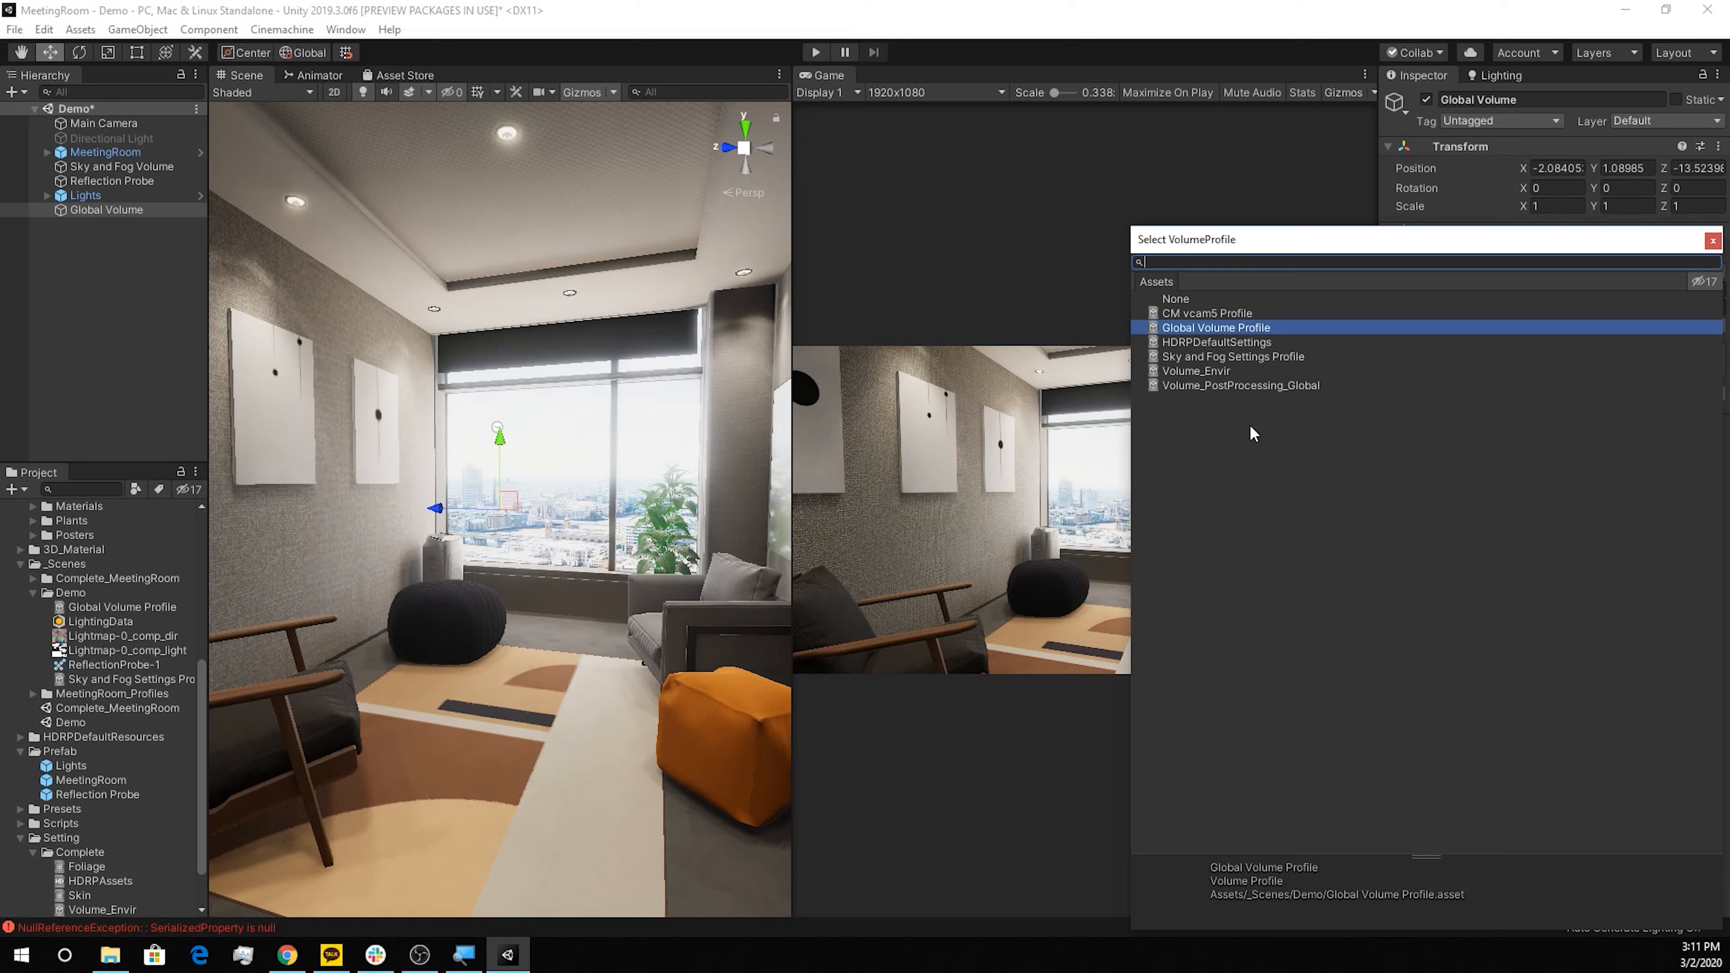
left_click(1178, 386)
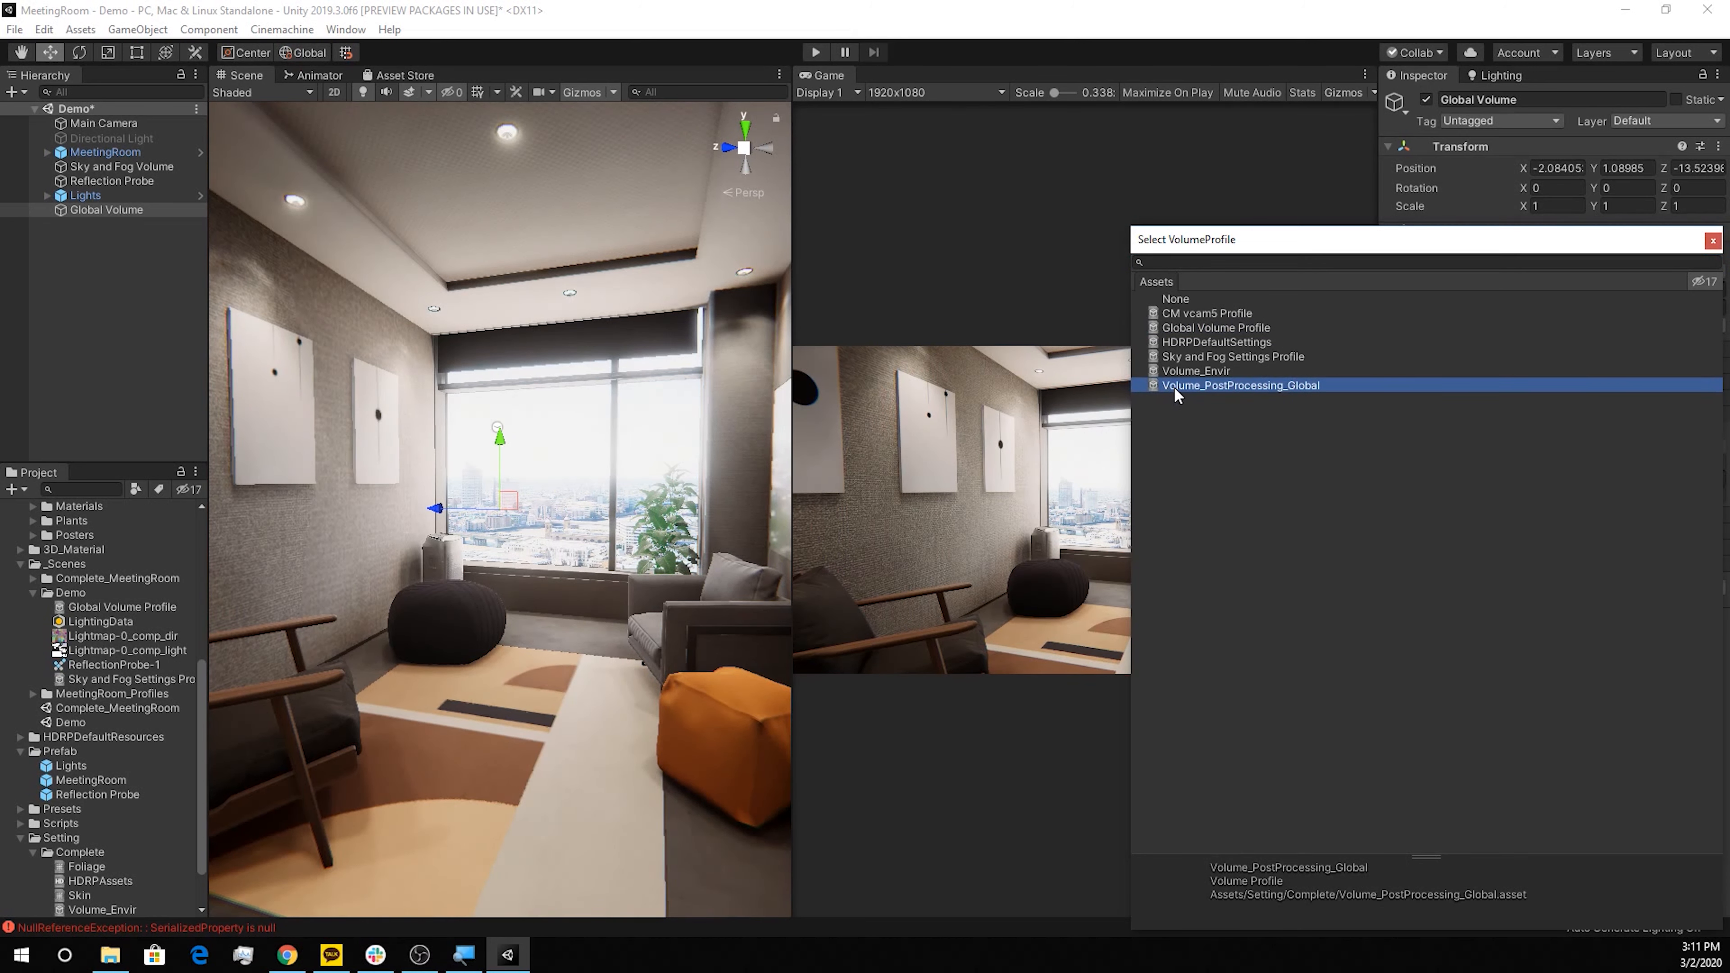
double_click(1189, 382)
Try the Neutral and Custom modes in the Tonemapping override and return the mode to ACES
left_click(1400, 366)
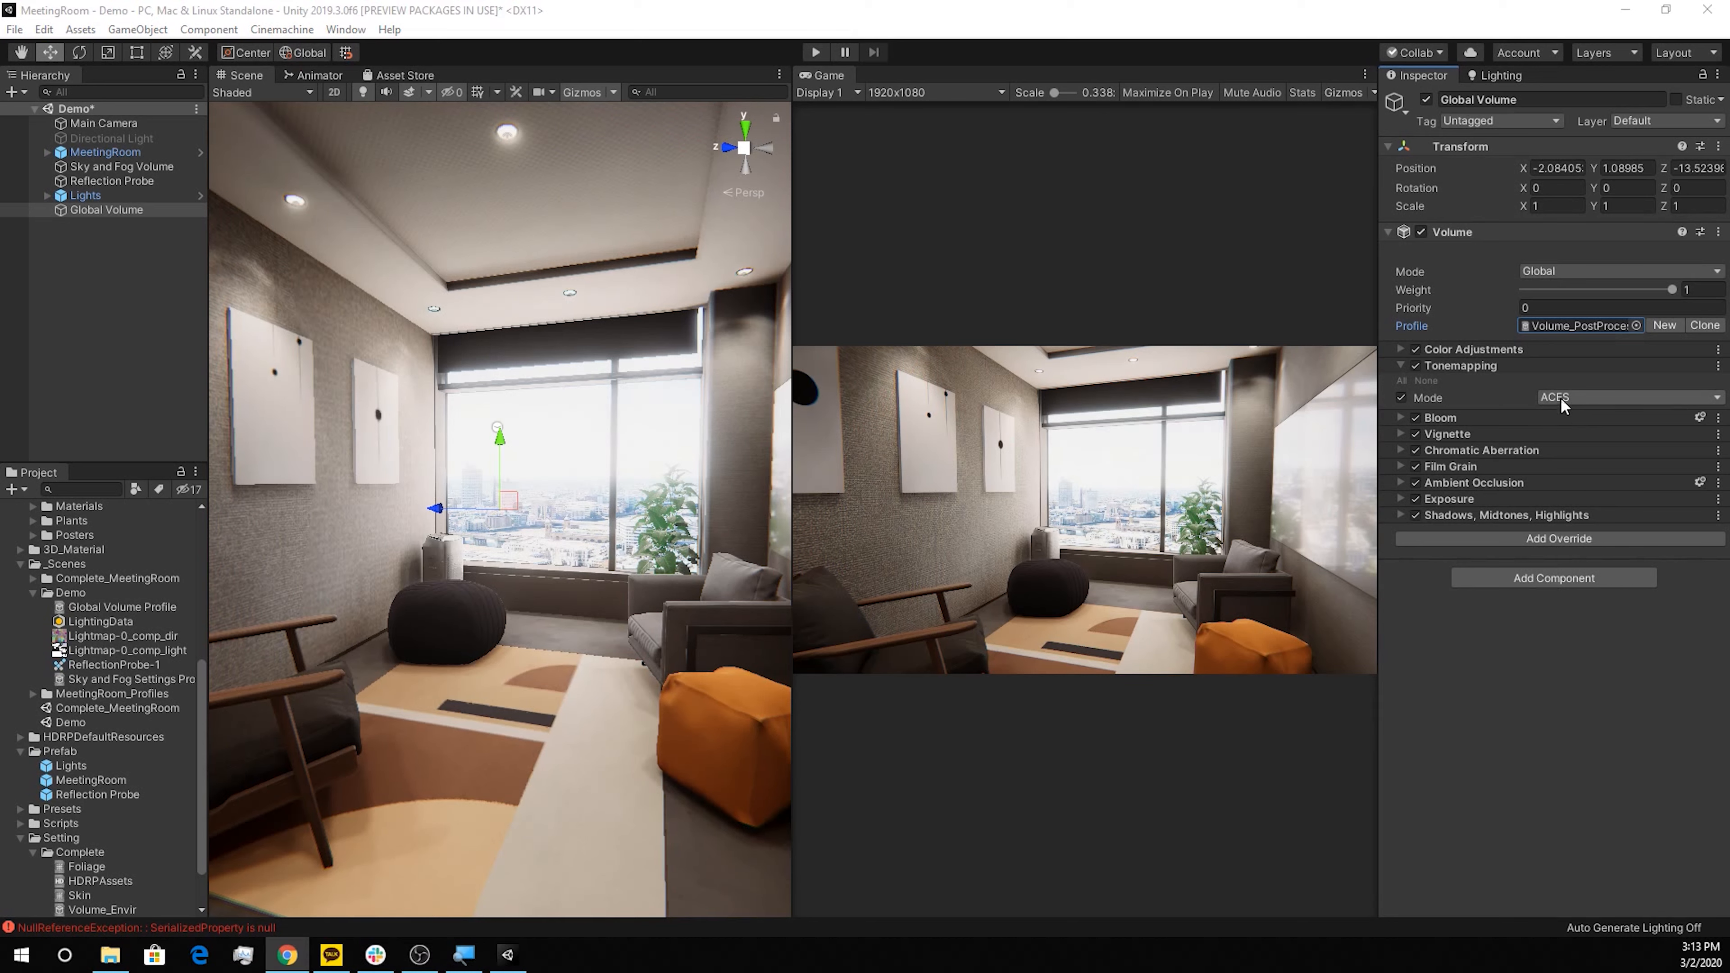
left_click(1559, 397)
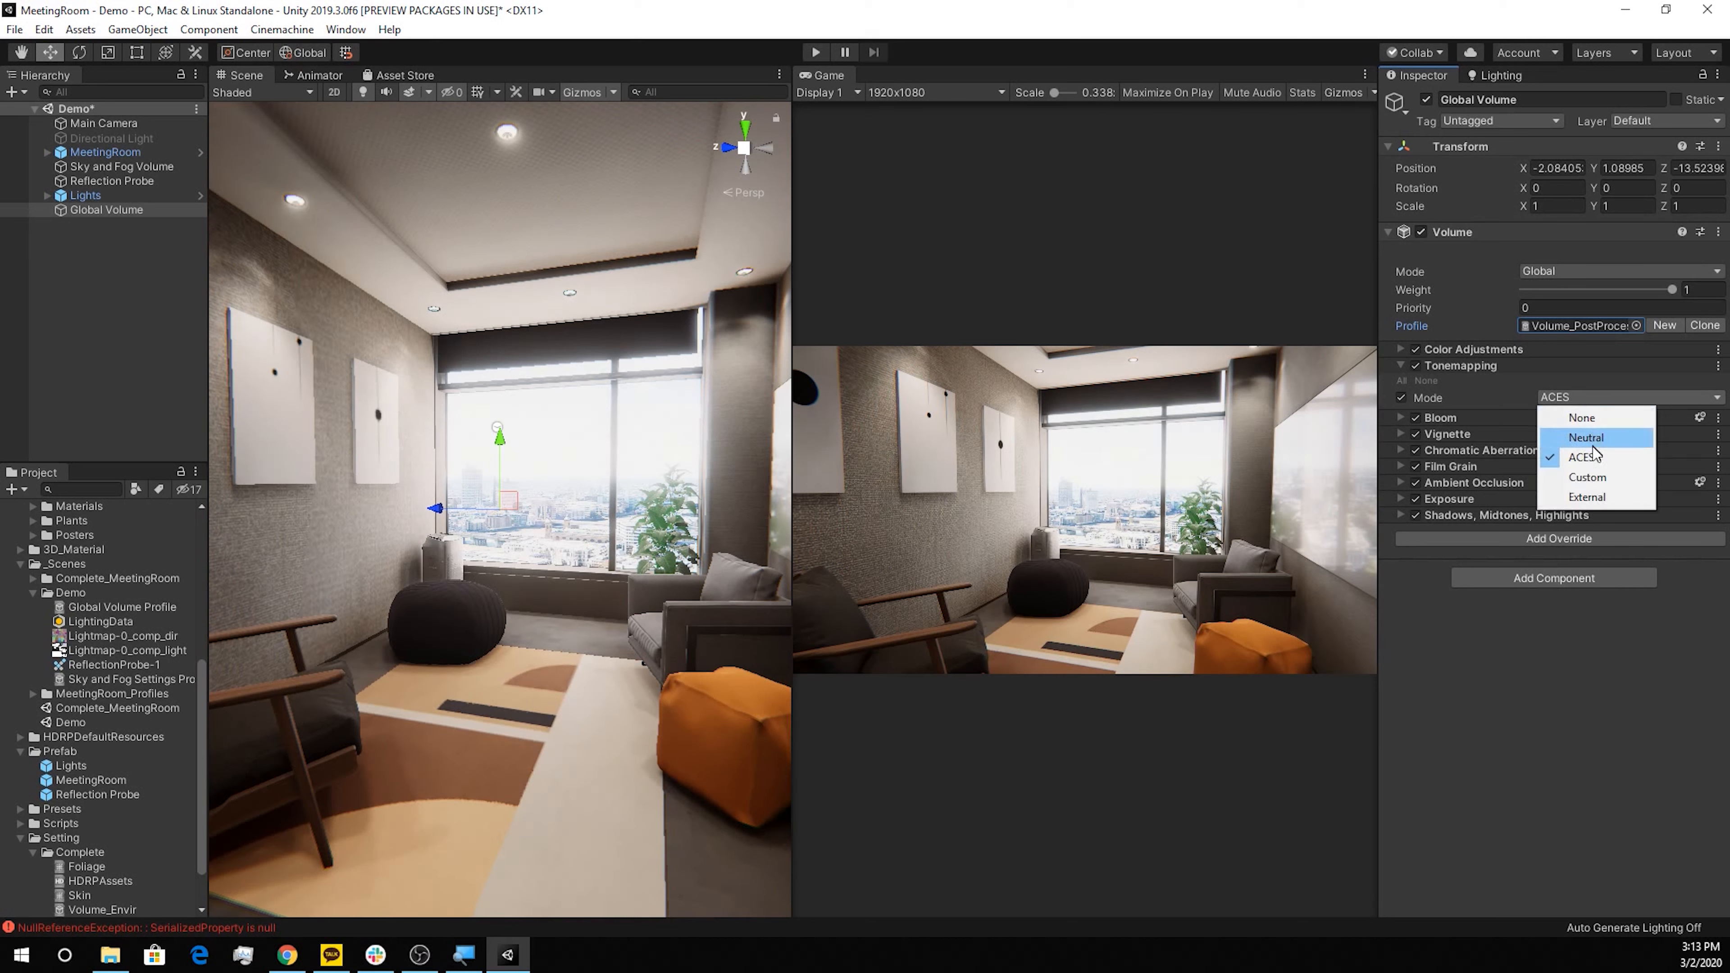
left_click(1592, 439)
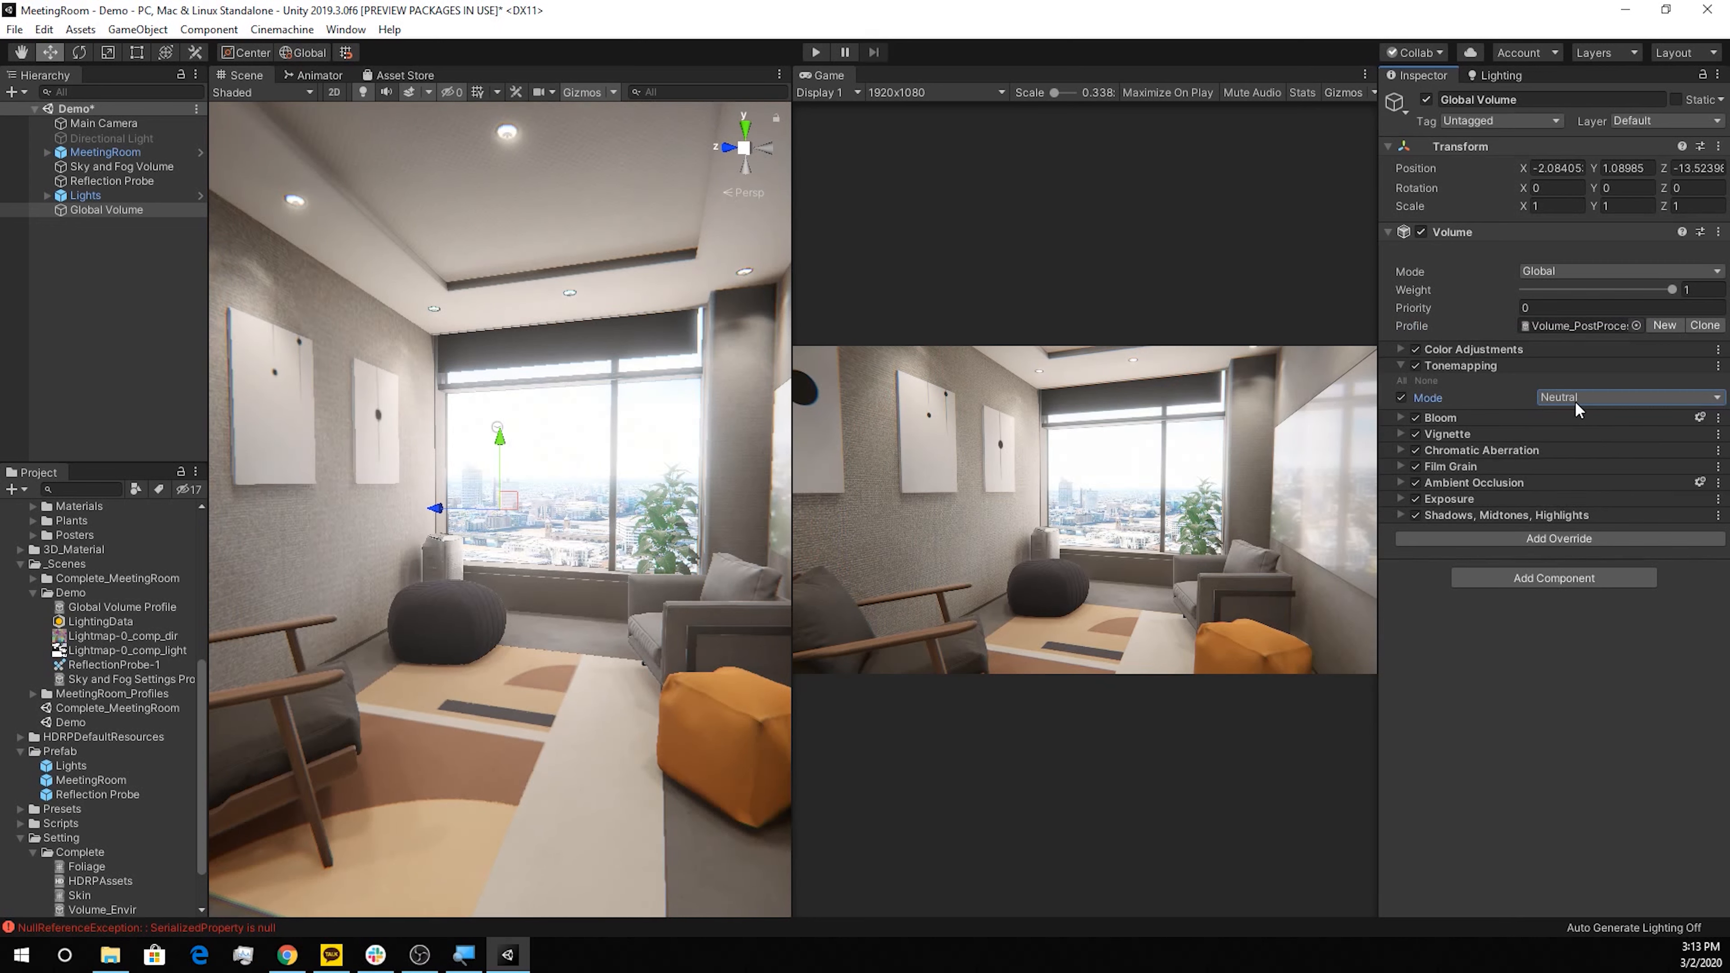
left_click(1559, 402)
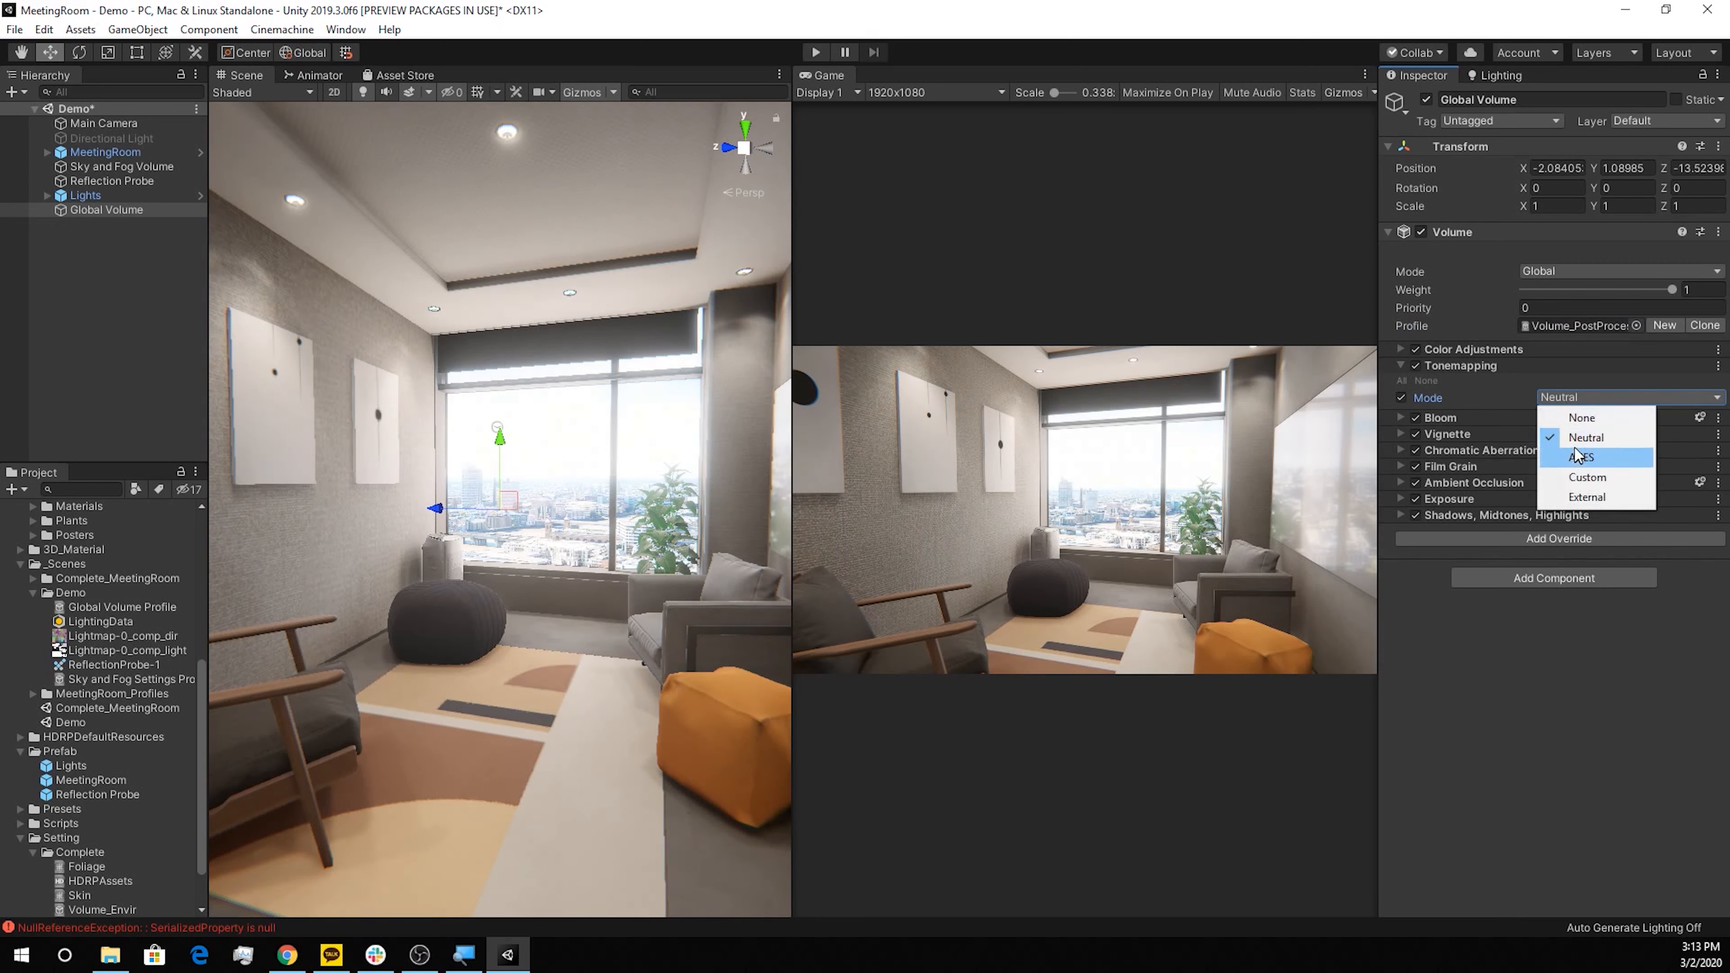
left_click(1582, 480)
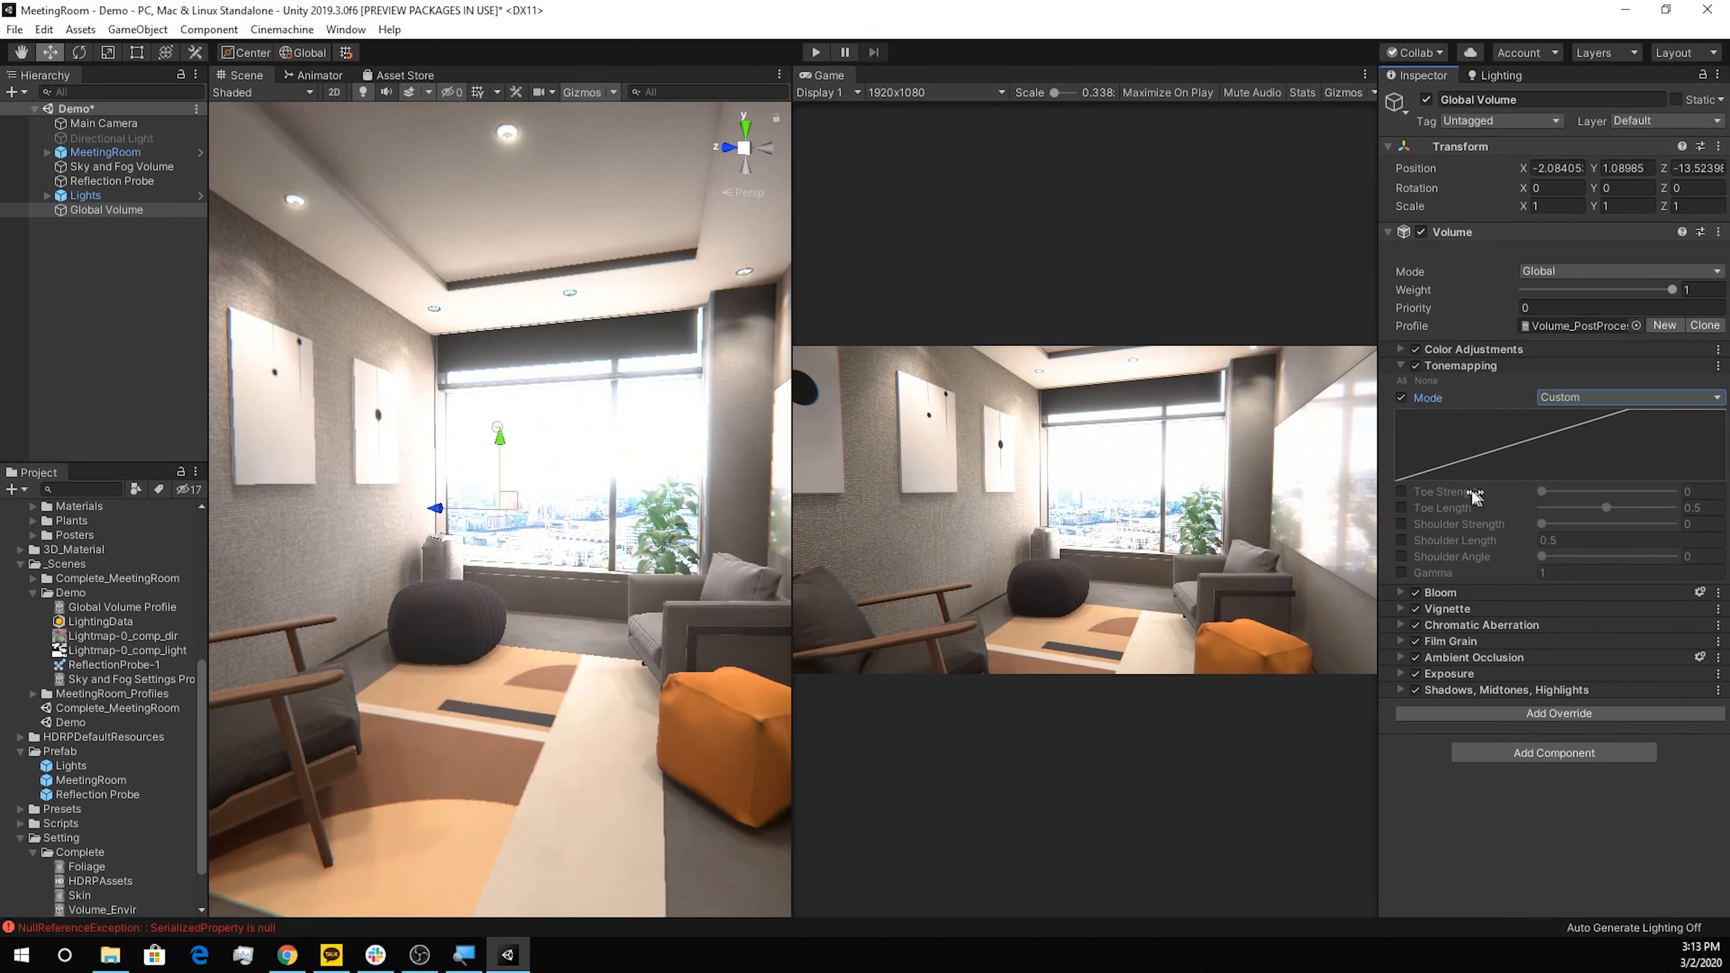
left_click(1402, 383)
mouse_move(1542, 492)
left_mouse_down()
mouse_move(1580, 495)
mouse_move(1590, 515)
mouse_move(1549, 524)
left_mouse_up()
left_click(1558, 399)
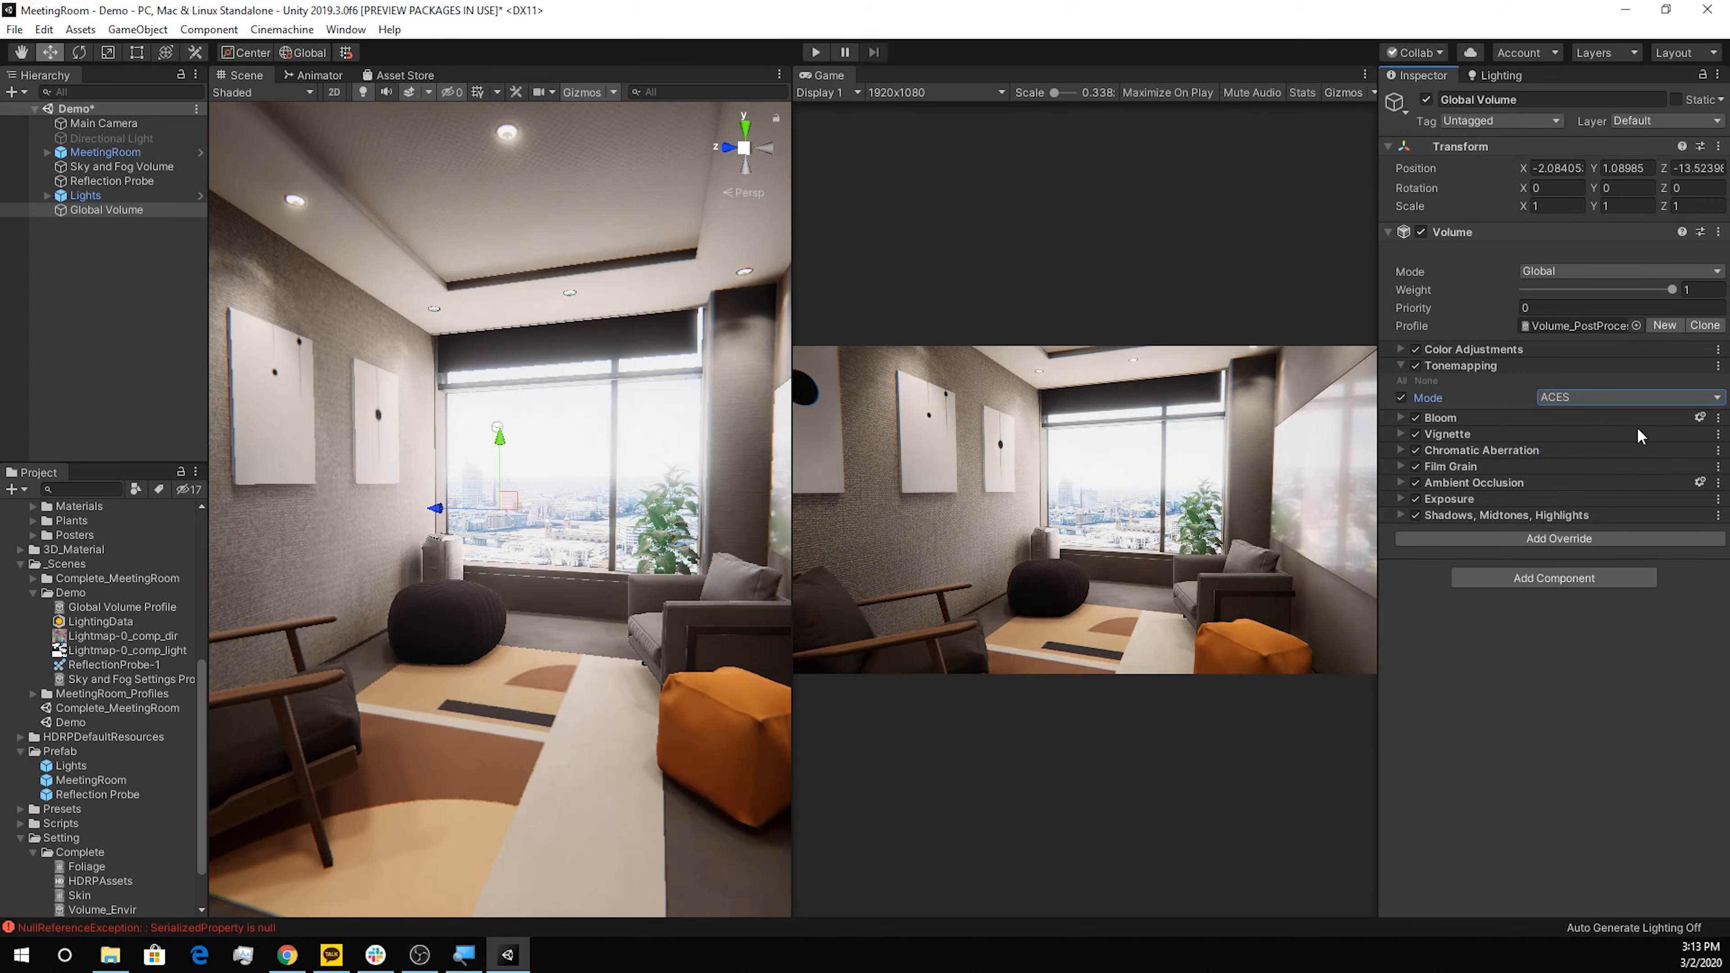
left_click(1401, 365)
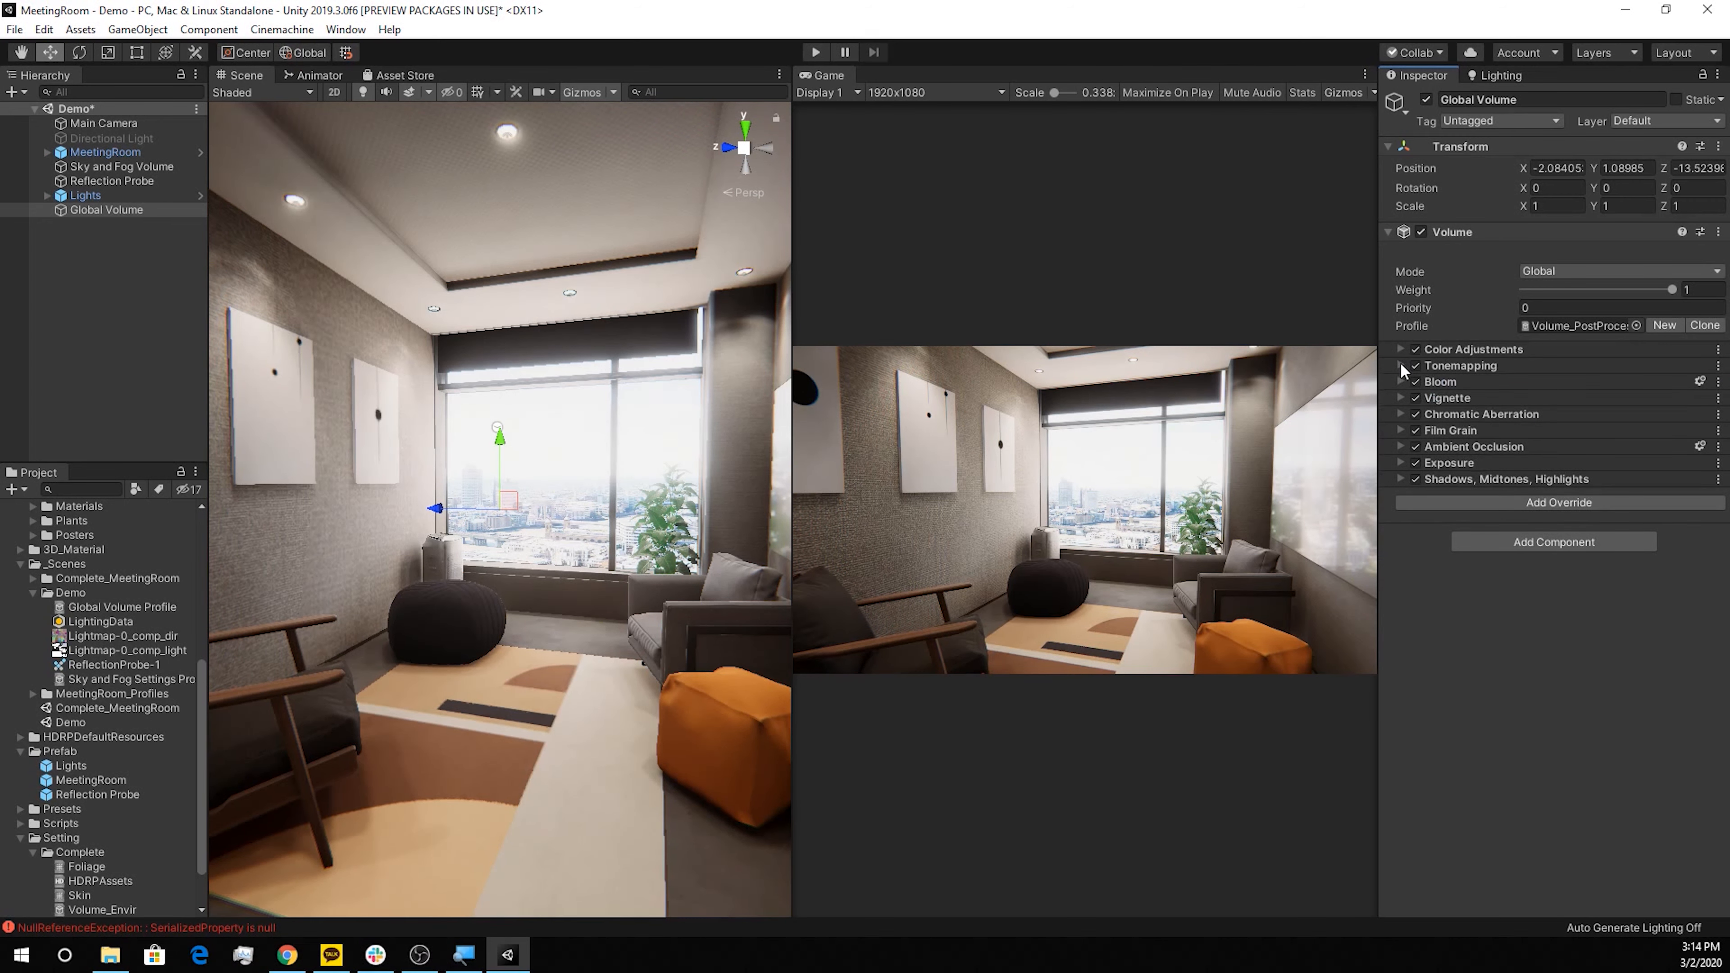
Set the Bloom override's intensity to 0.8 and its quality to High
left_click(1401, 381)
mouse_move(1646, 467)
left_mouse_down()
mouse_move(1678, 468)
mouse_move(1653, 468)
left_mouse_up()
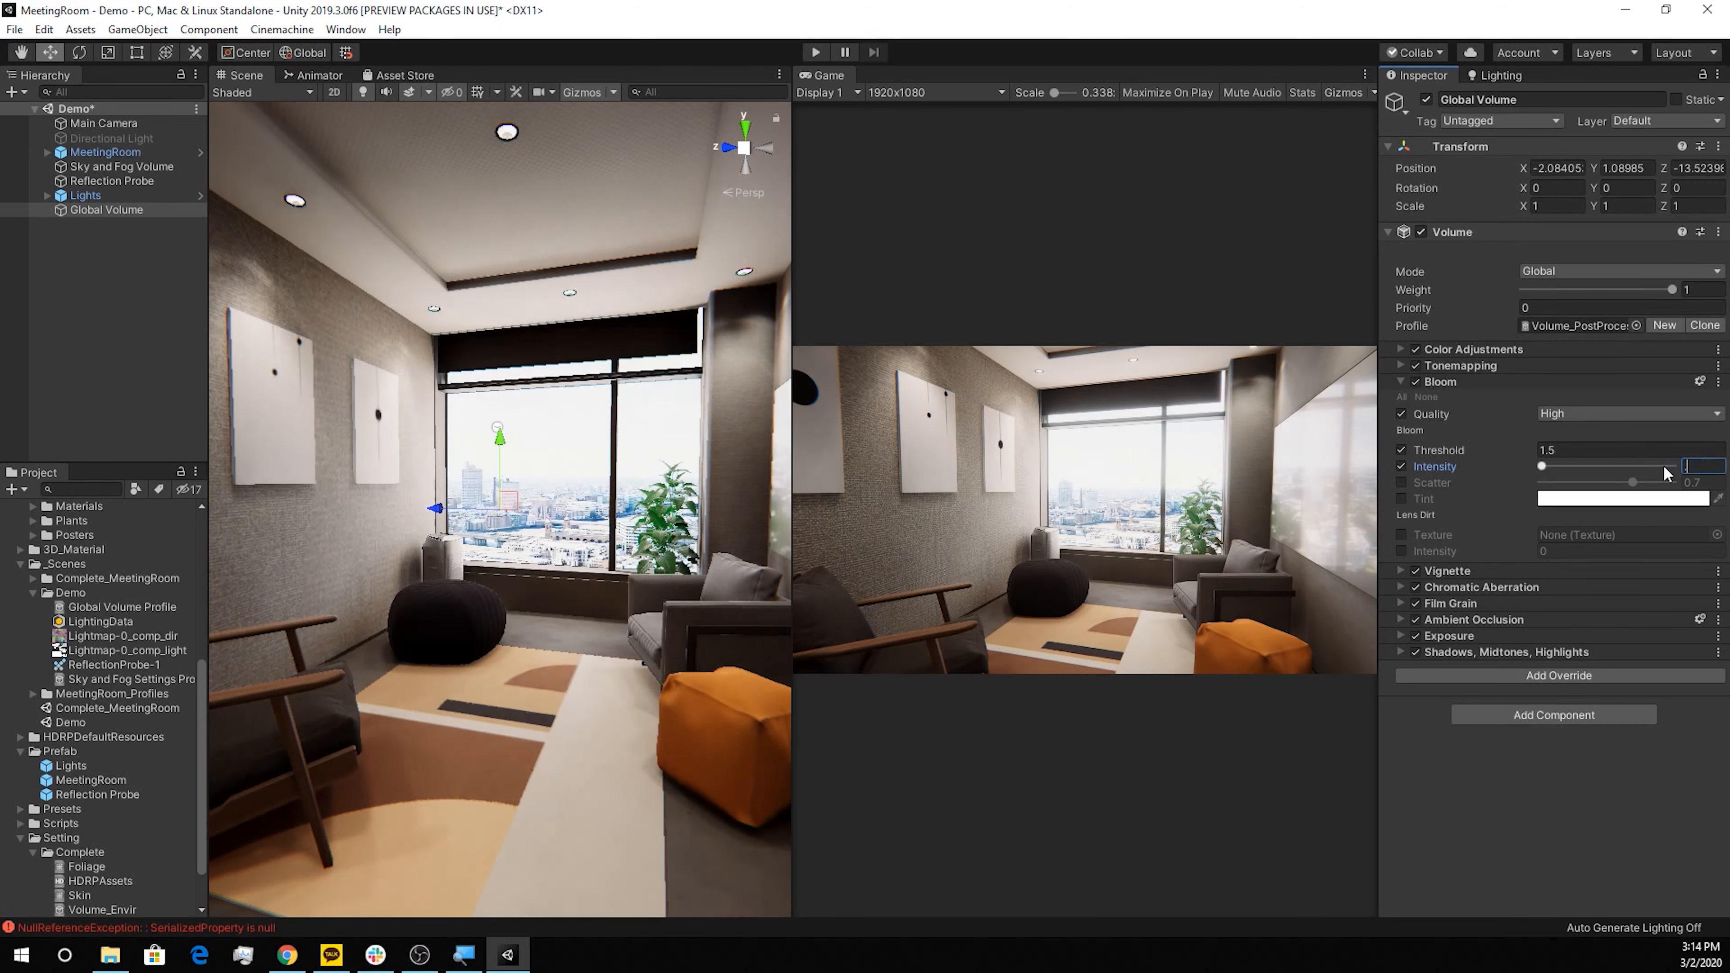
type(".8")
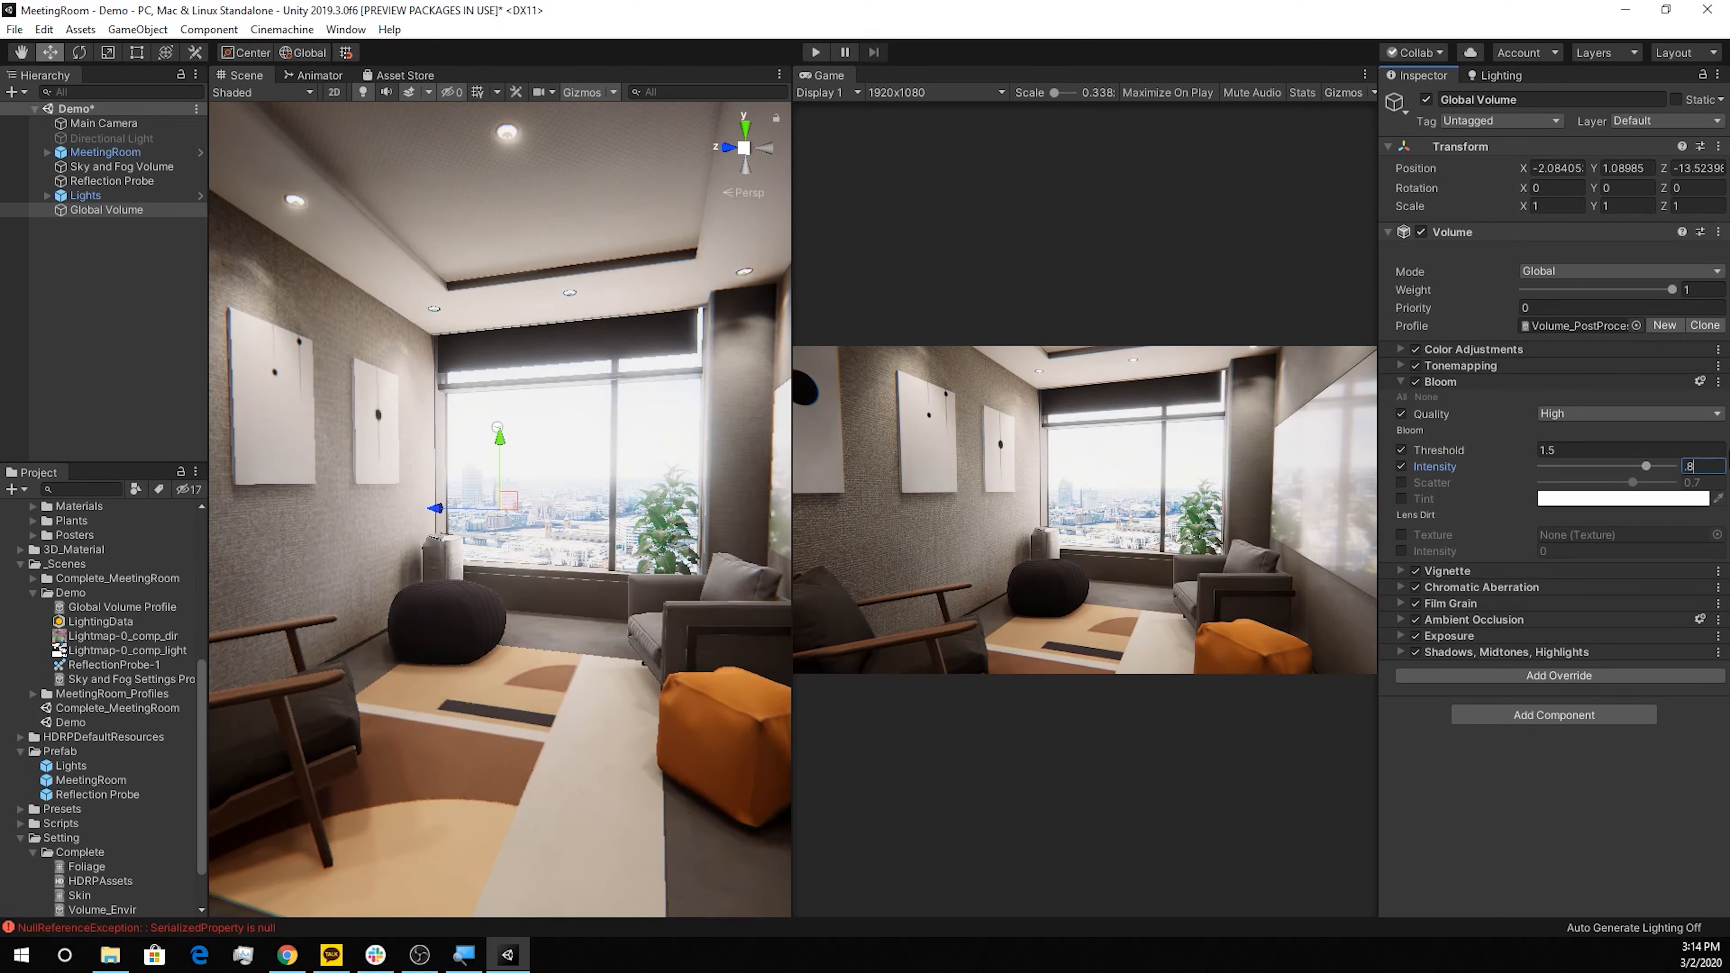
left_click(1568, 414)
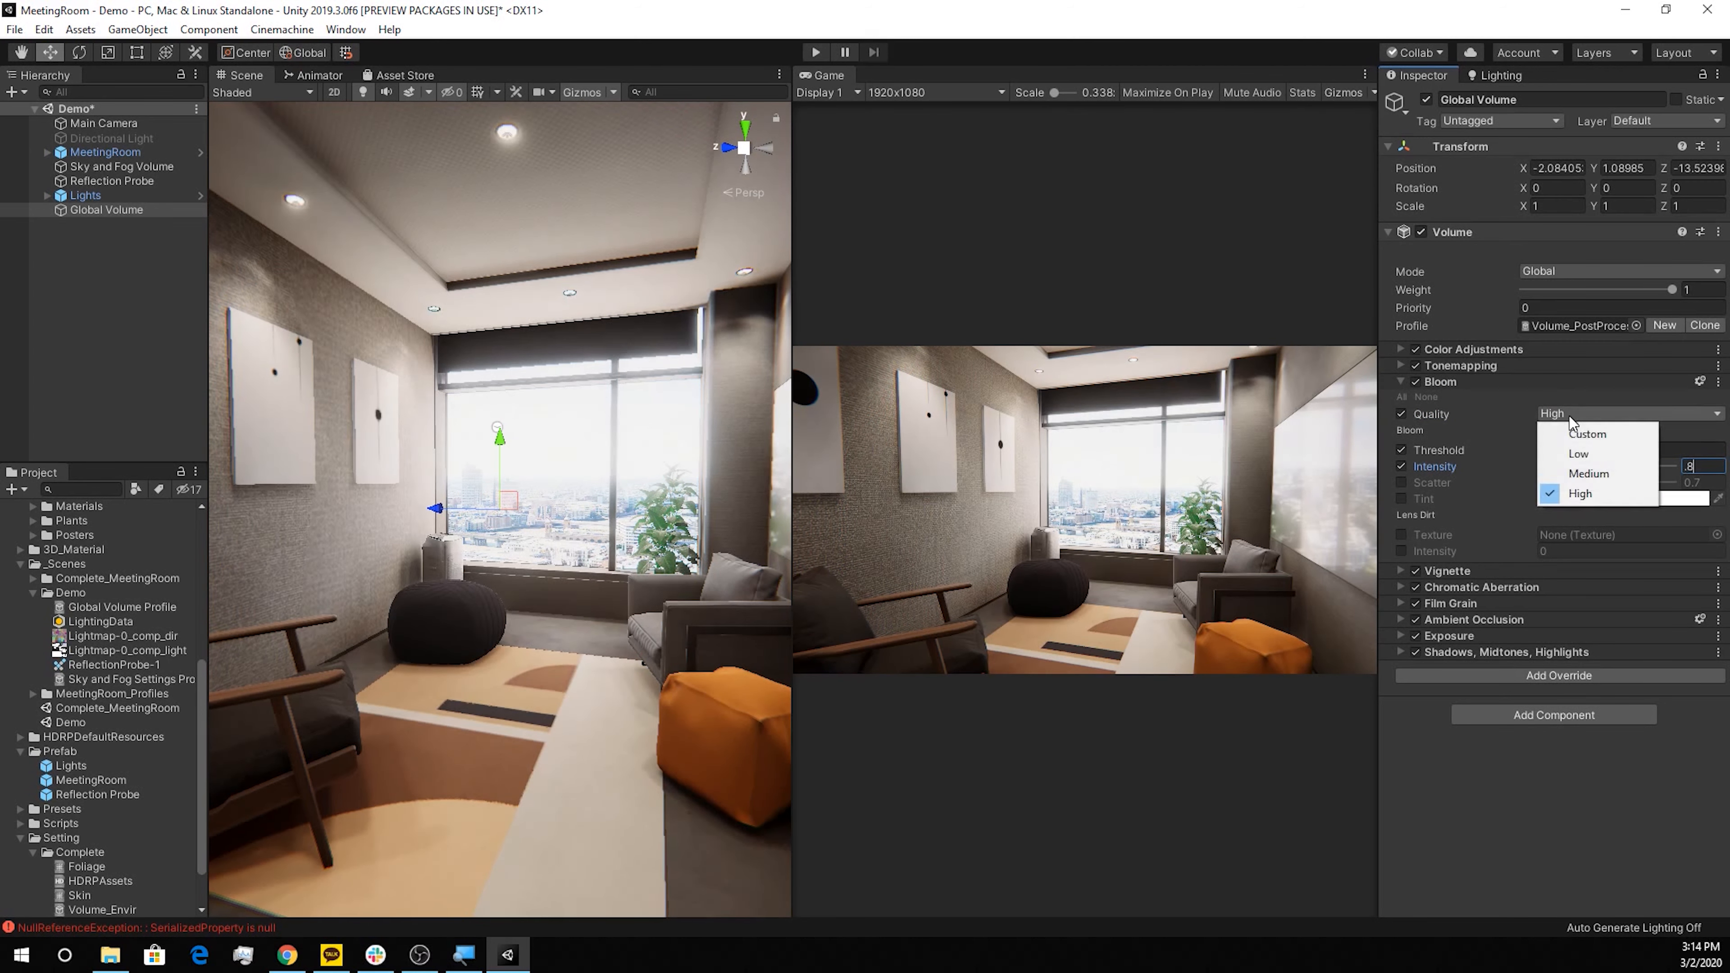
left_click(1573, 492)
left_click(1400, 382)
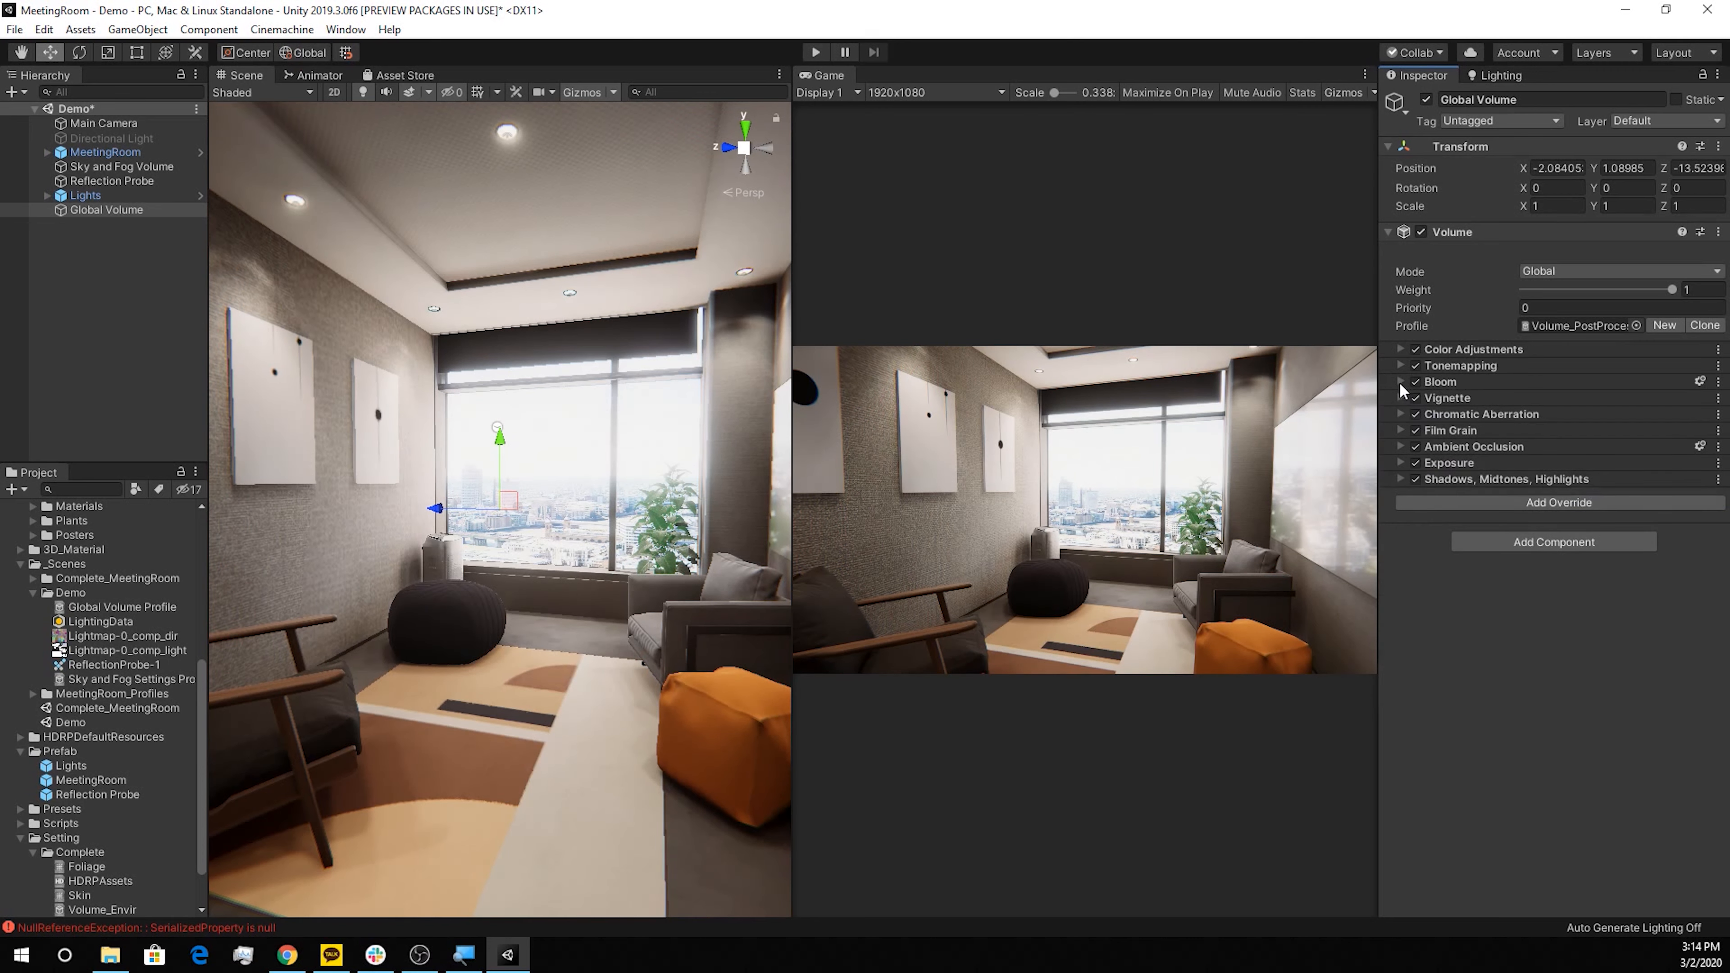
Remove the Exposure override from the Global Volume's post-processing profile
left_click(1399, 463)
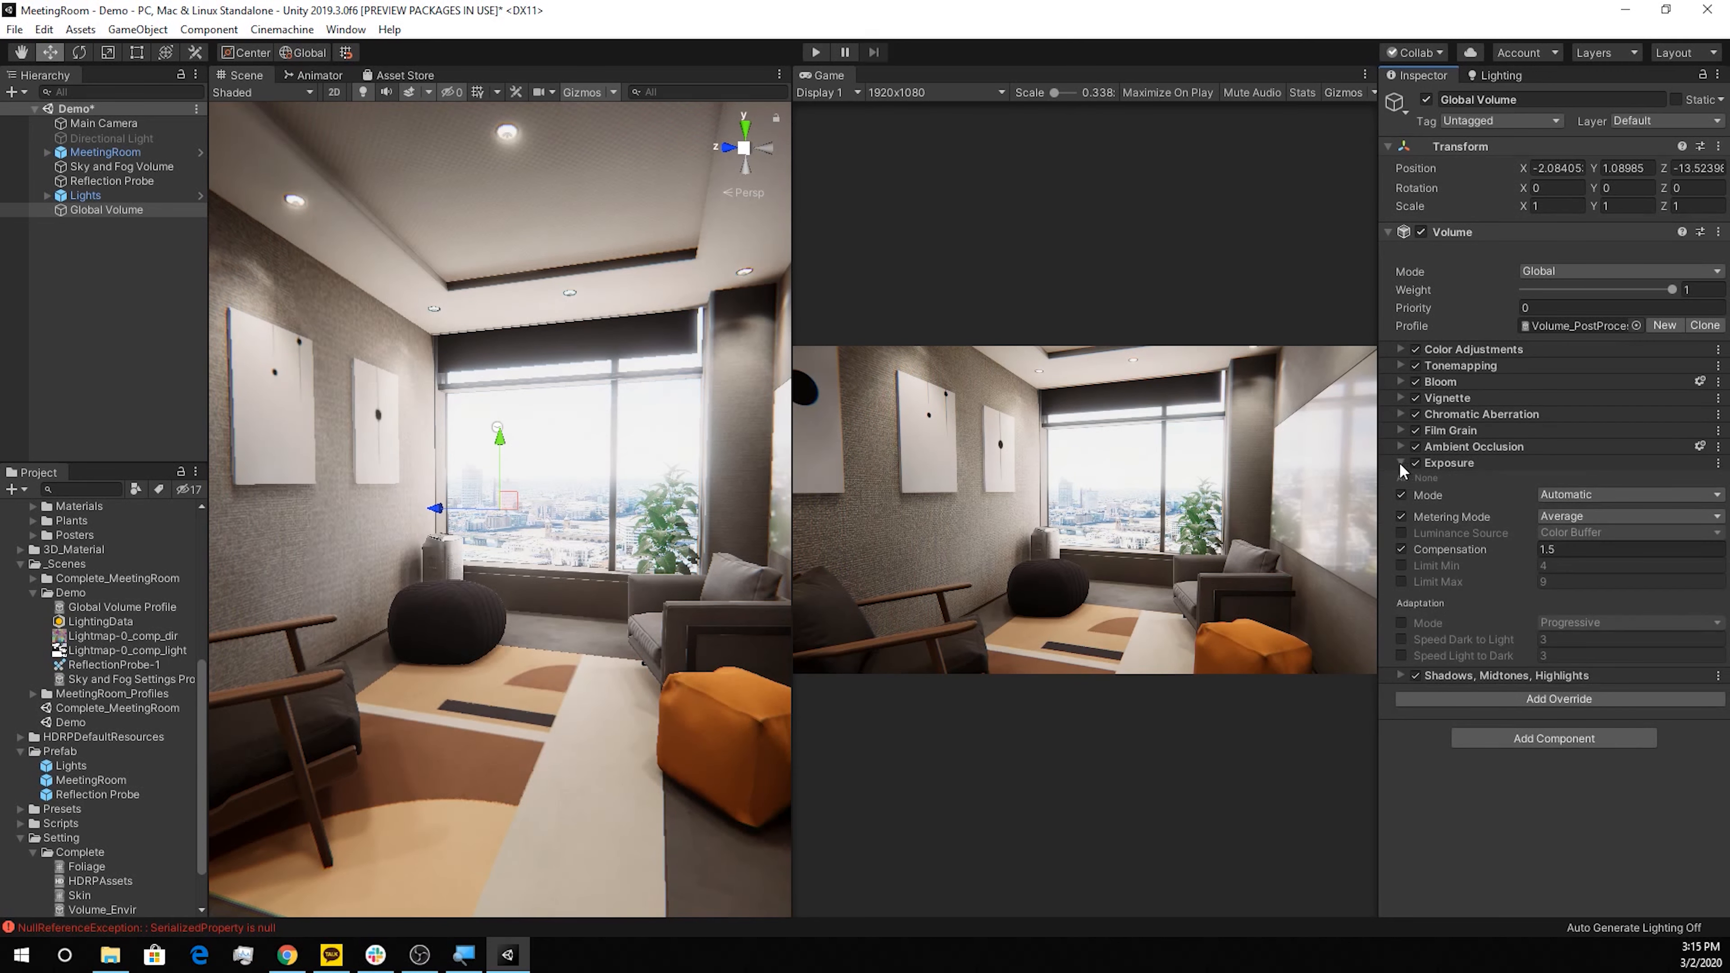
left_click(1718, 464)
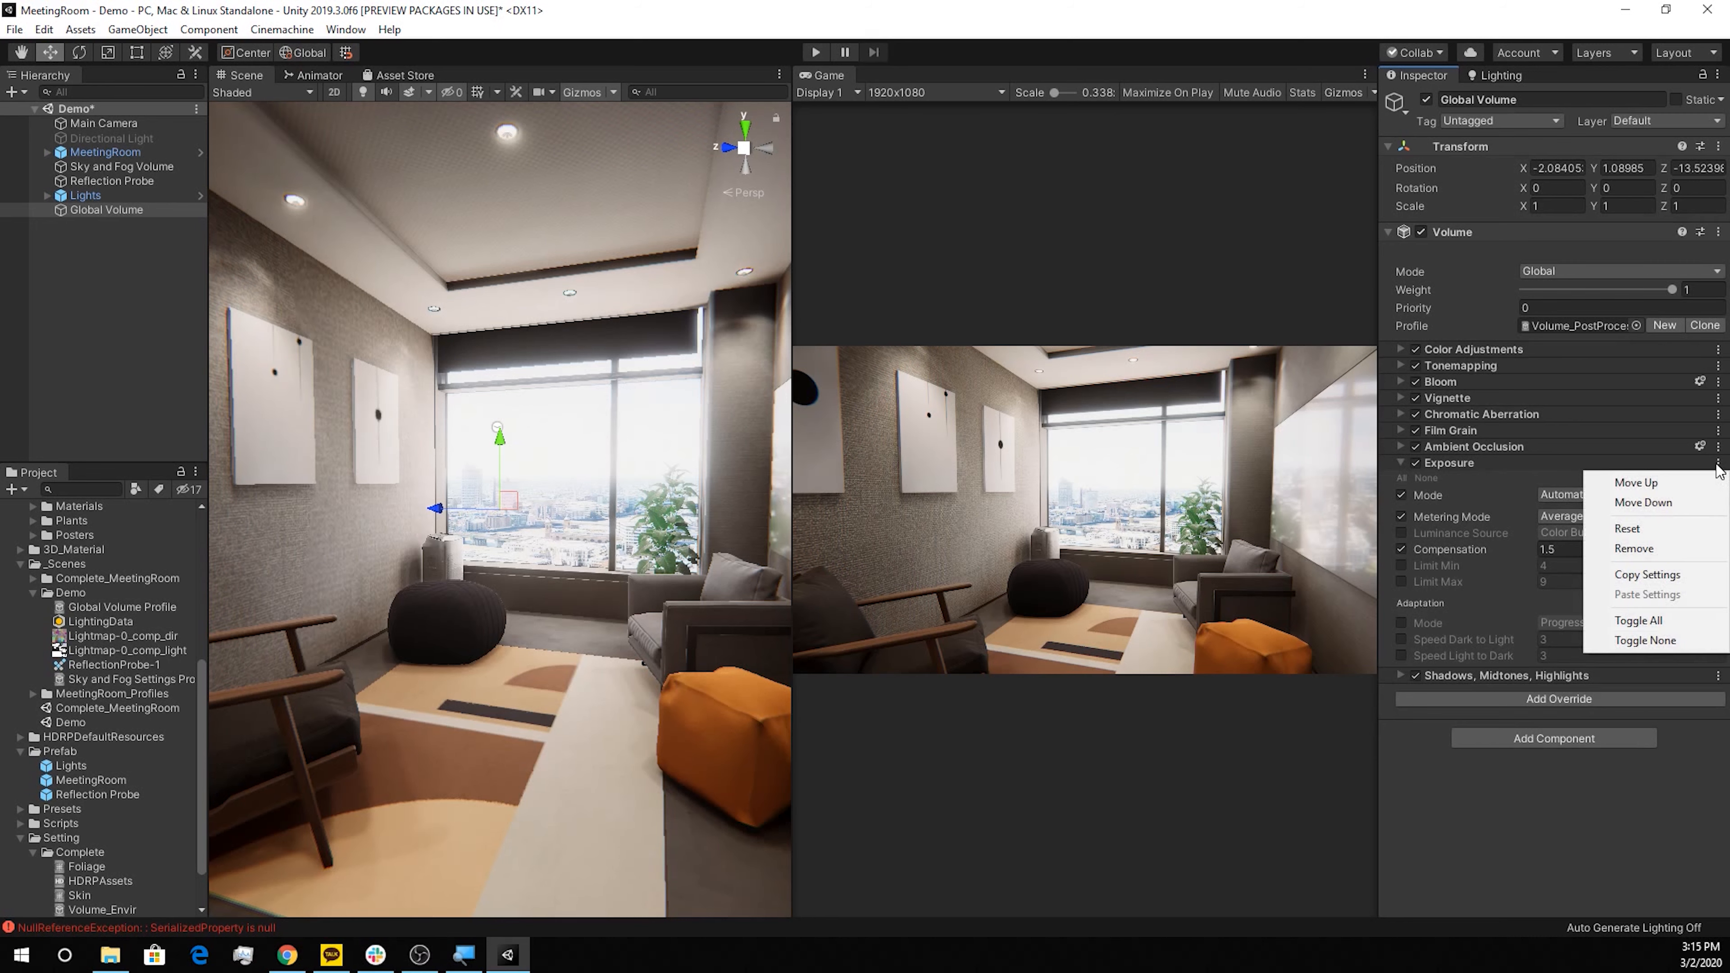
left_click(1675, 549)
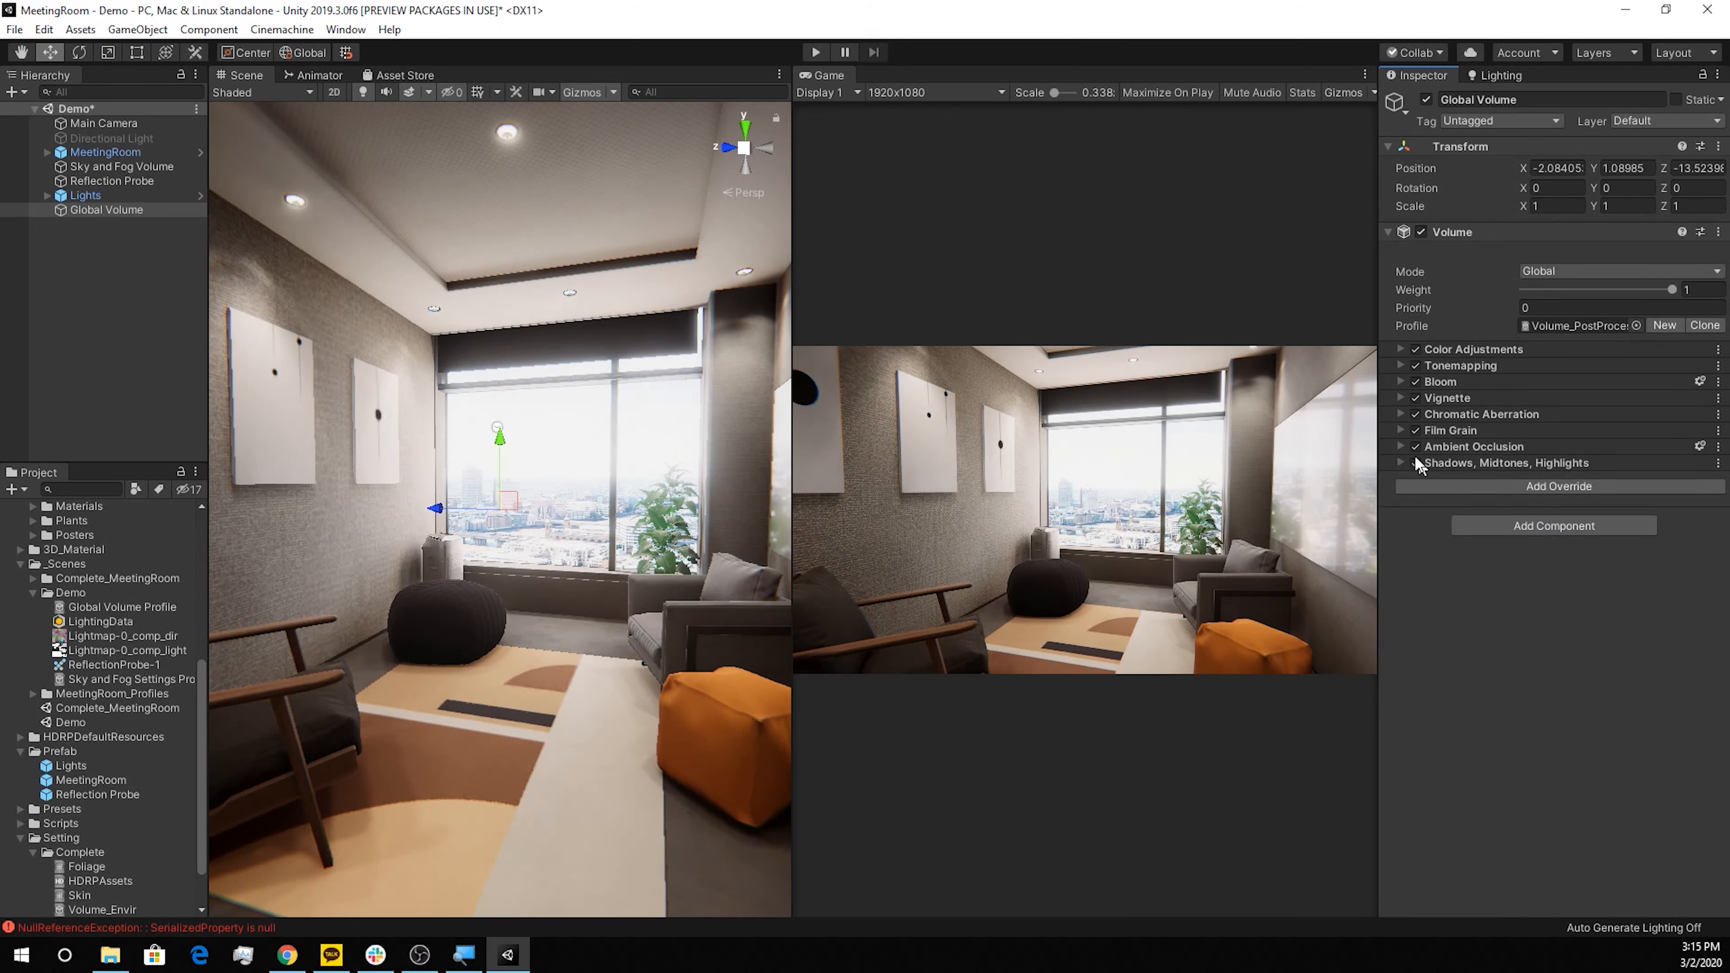
Try an intensity of 2.91 in the Ambient Occlusion override and undo the change
left_click(1399, 447)
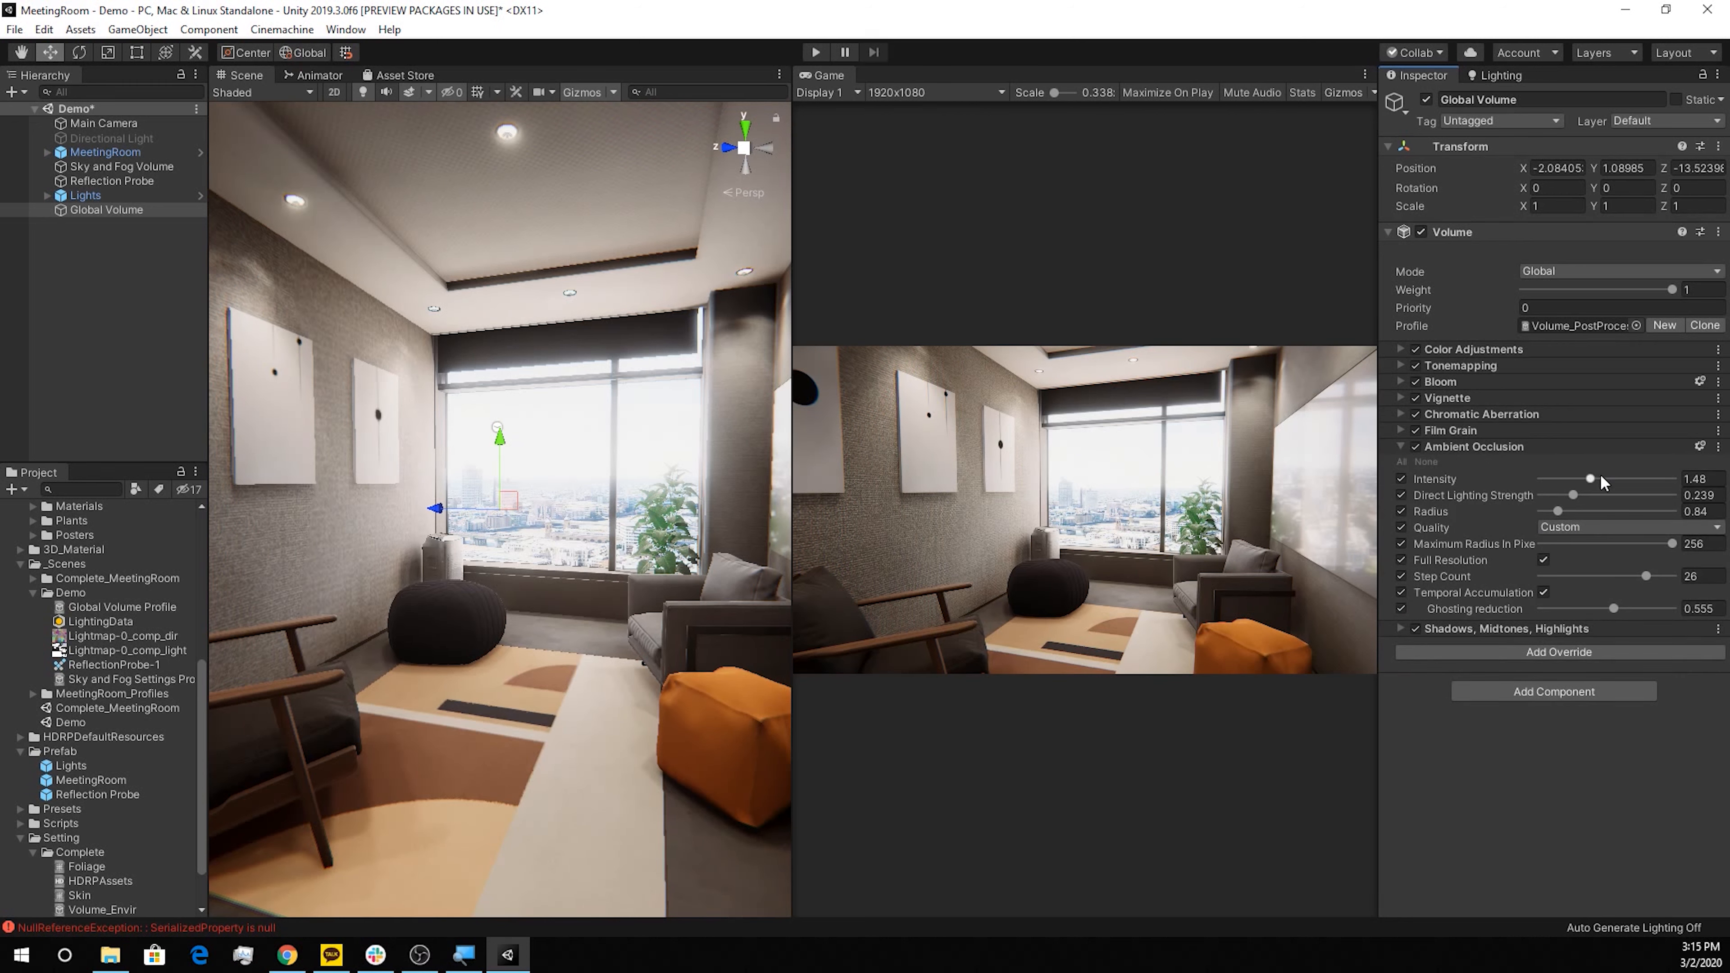
left_click_drag(1590, 483, 1636, 485)
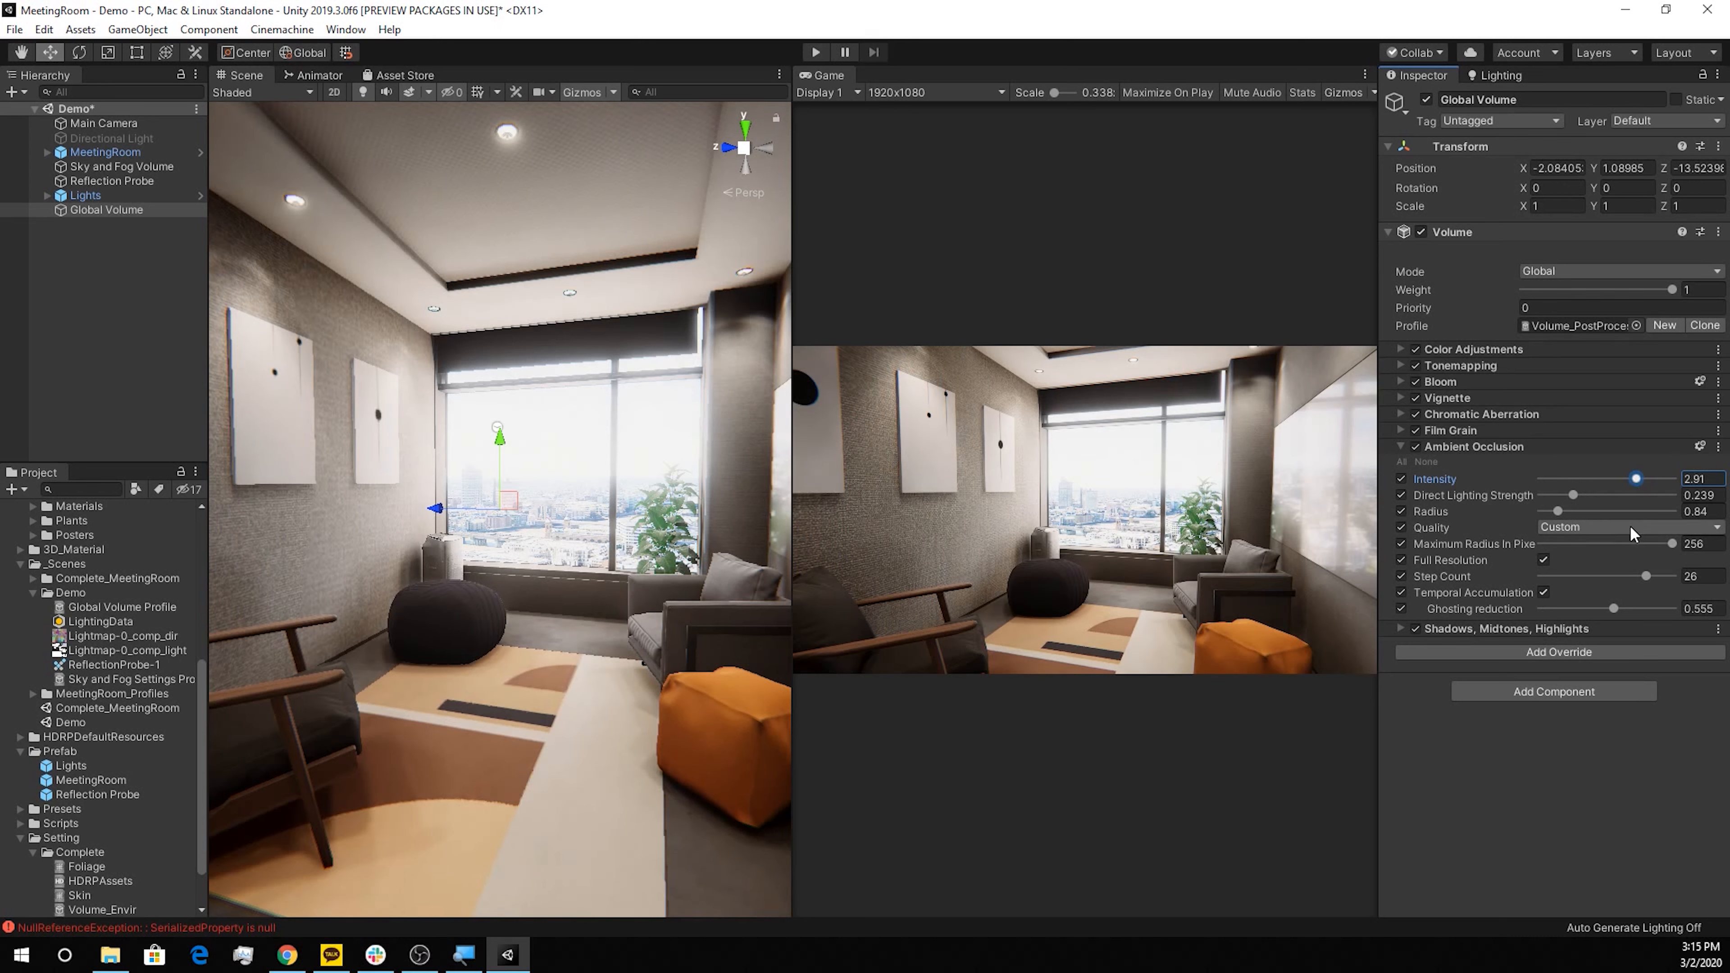
key("ctrl+z")
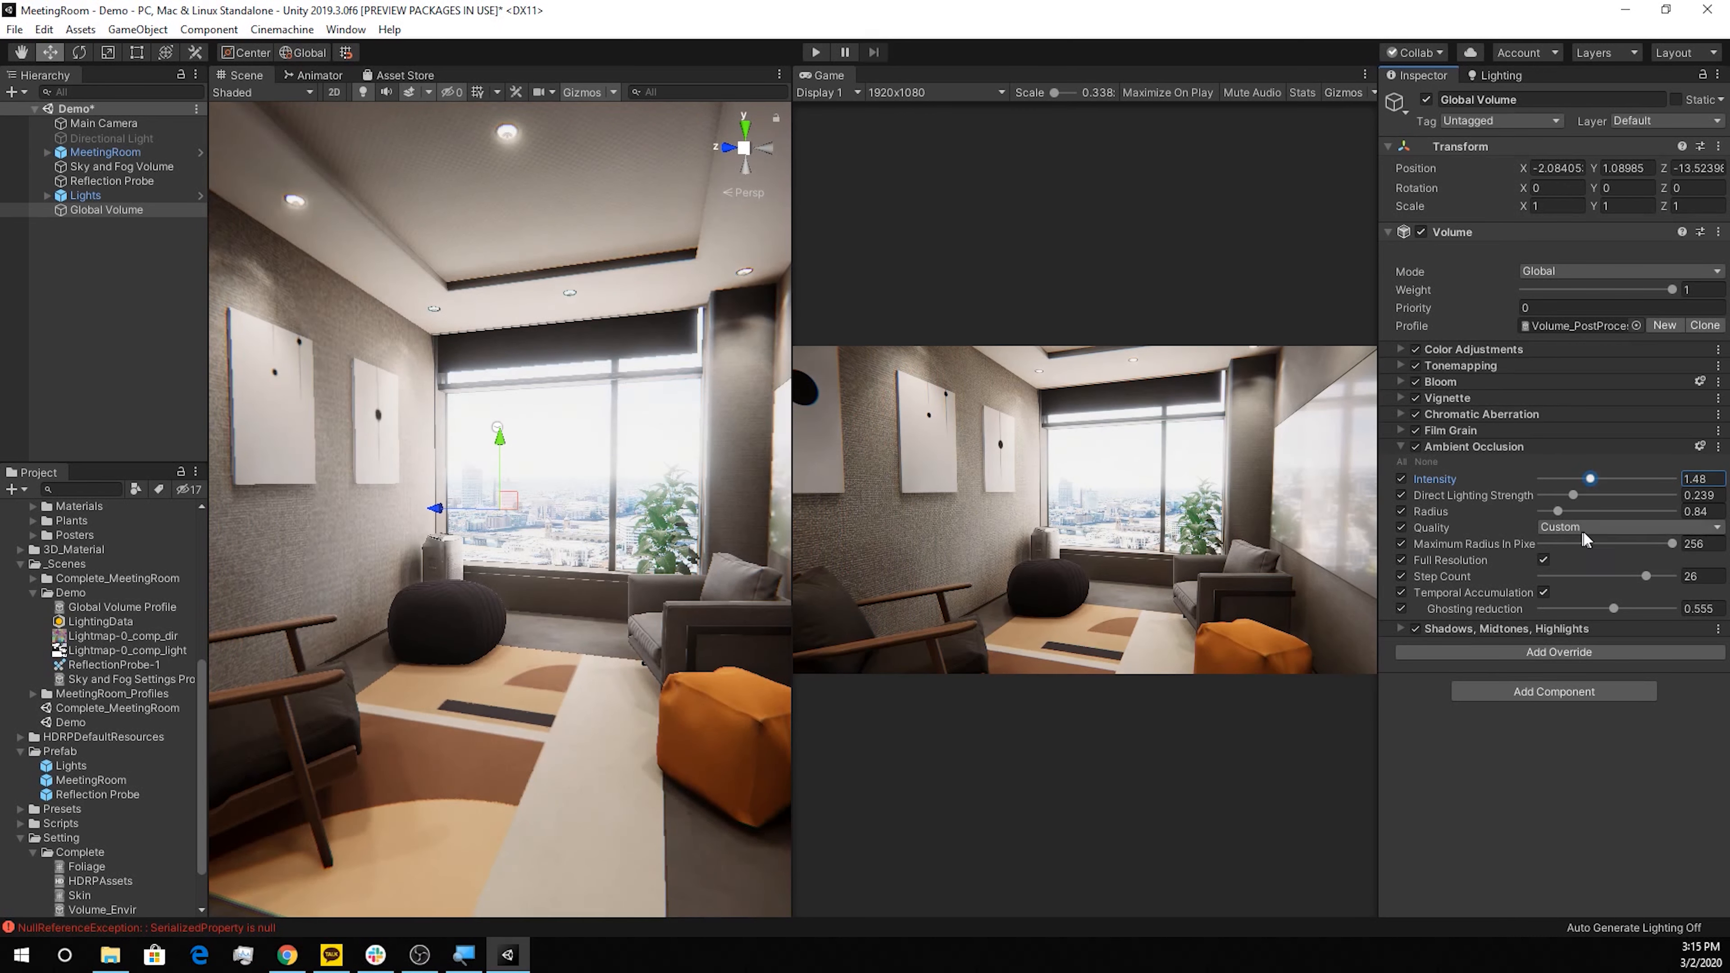
Try the High quality preset for Ambient Occlusion, return the quality to Custom and collapse the override
left_click(1563, 527)
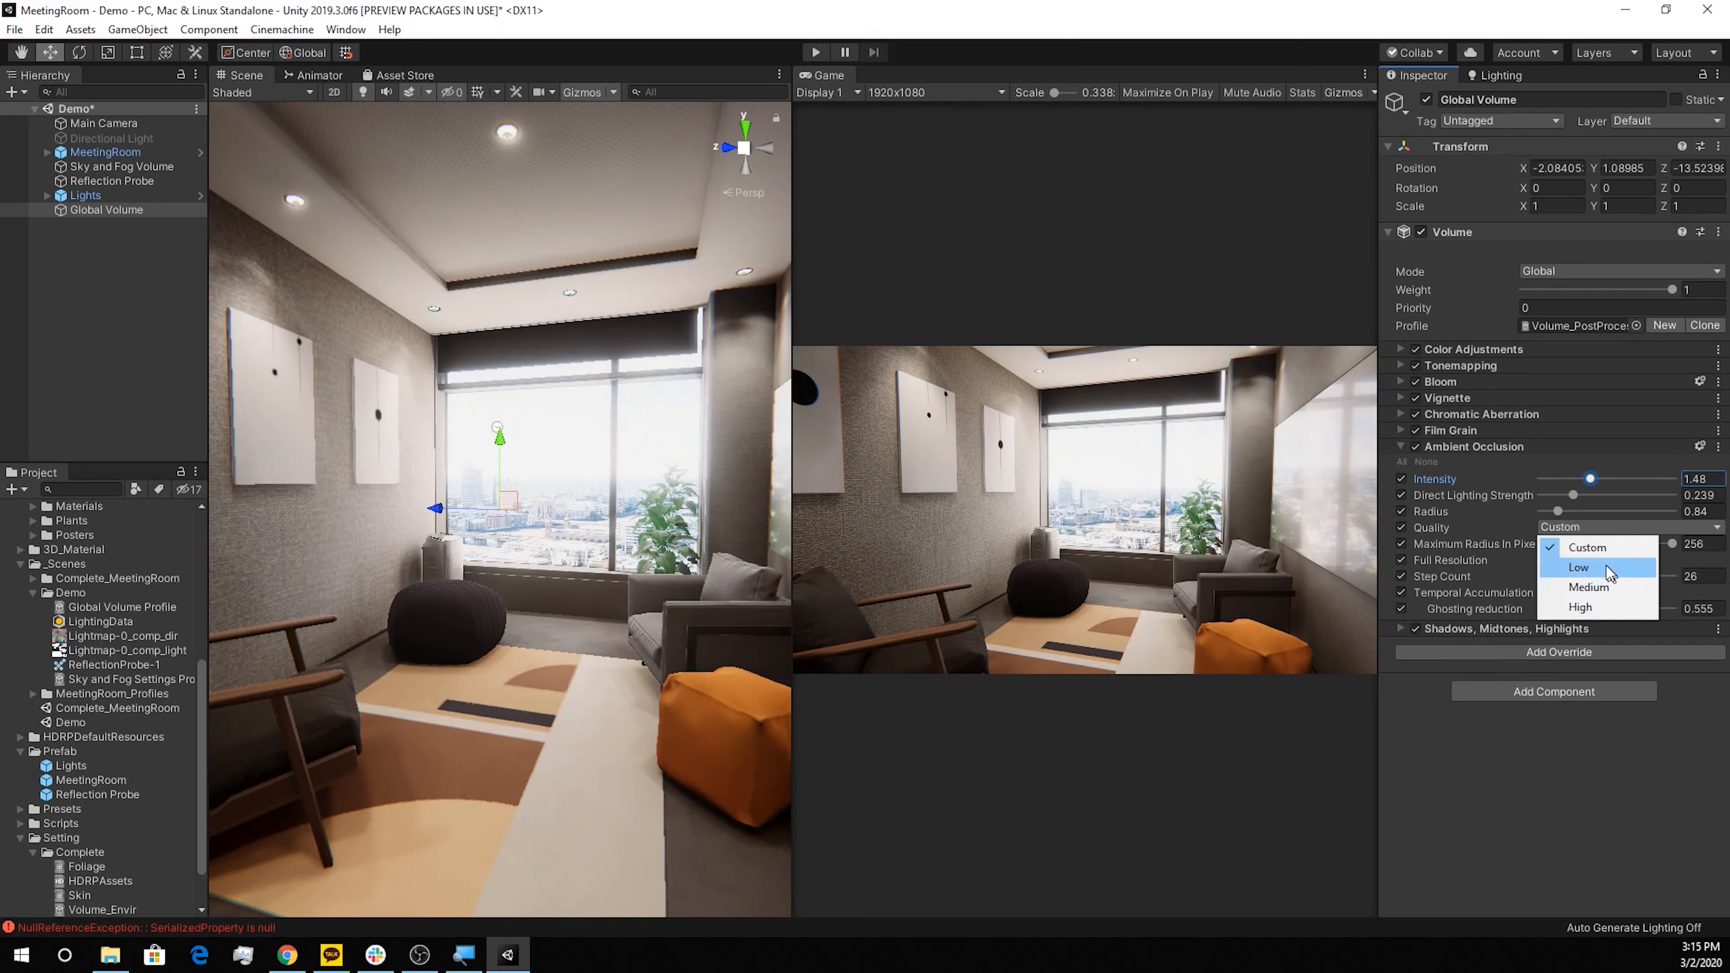
left_click(1601, 554)
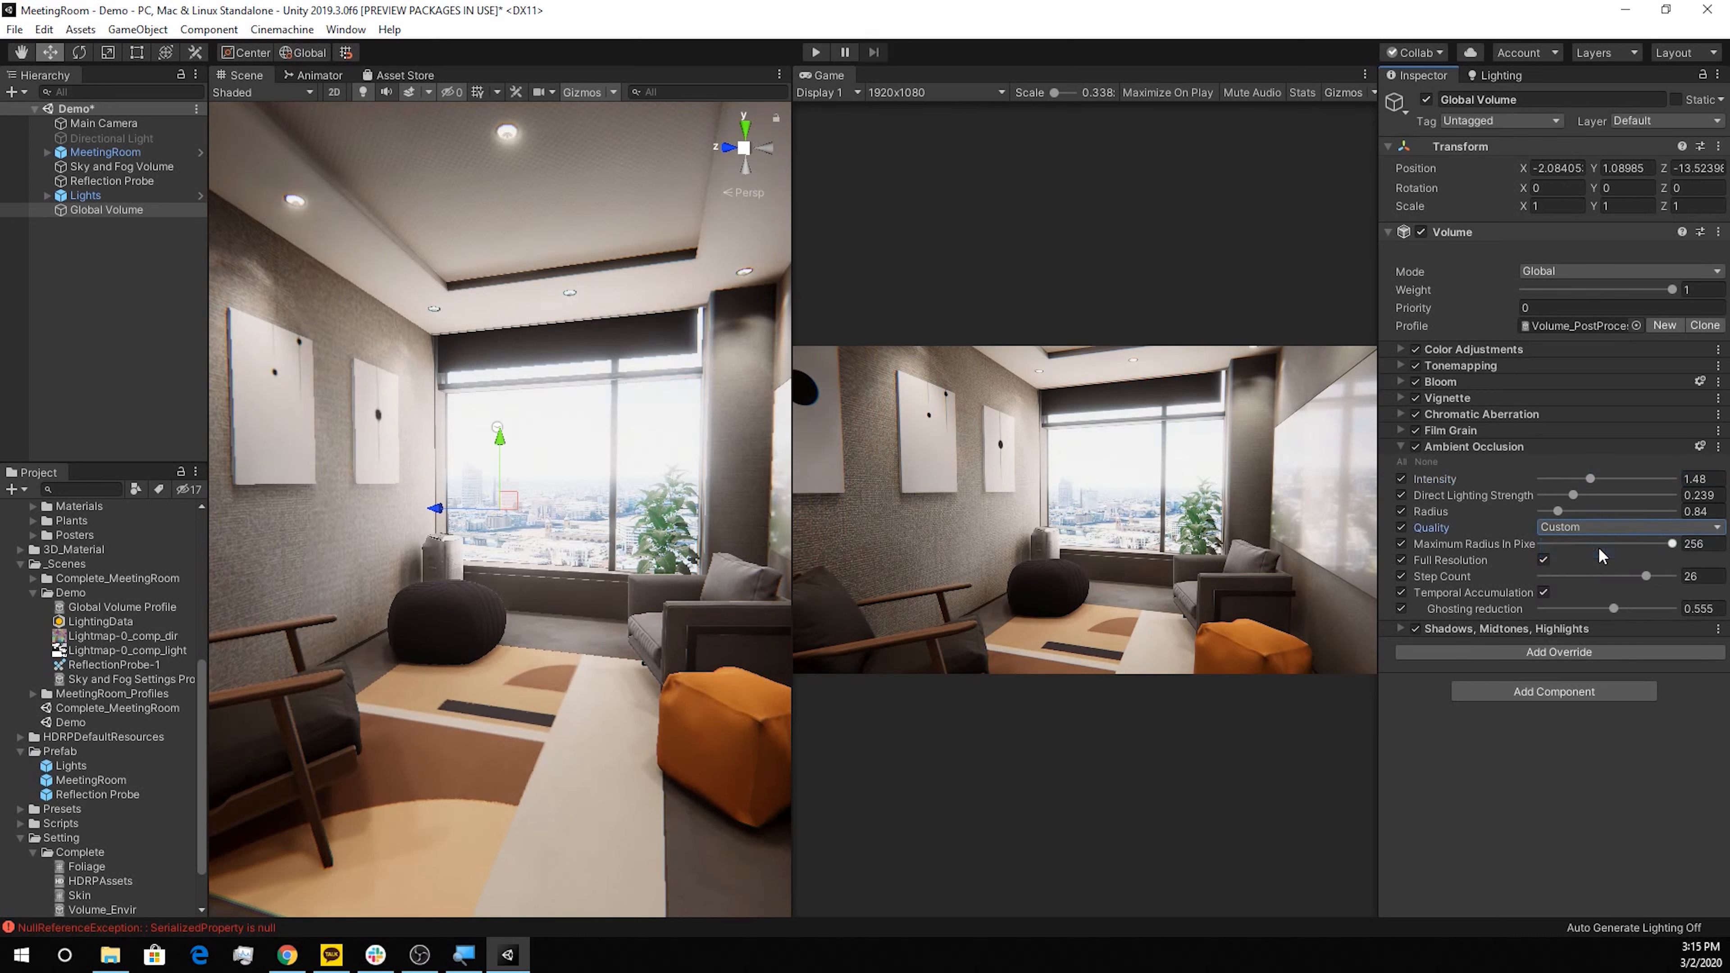
left_click(1567, 527)
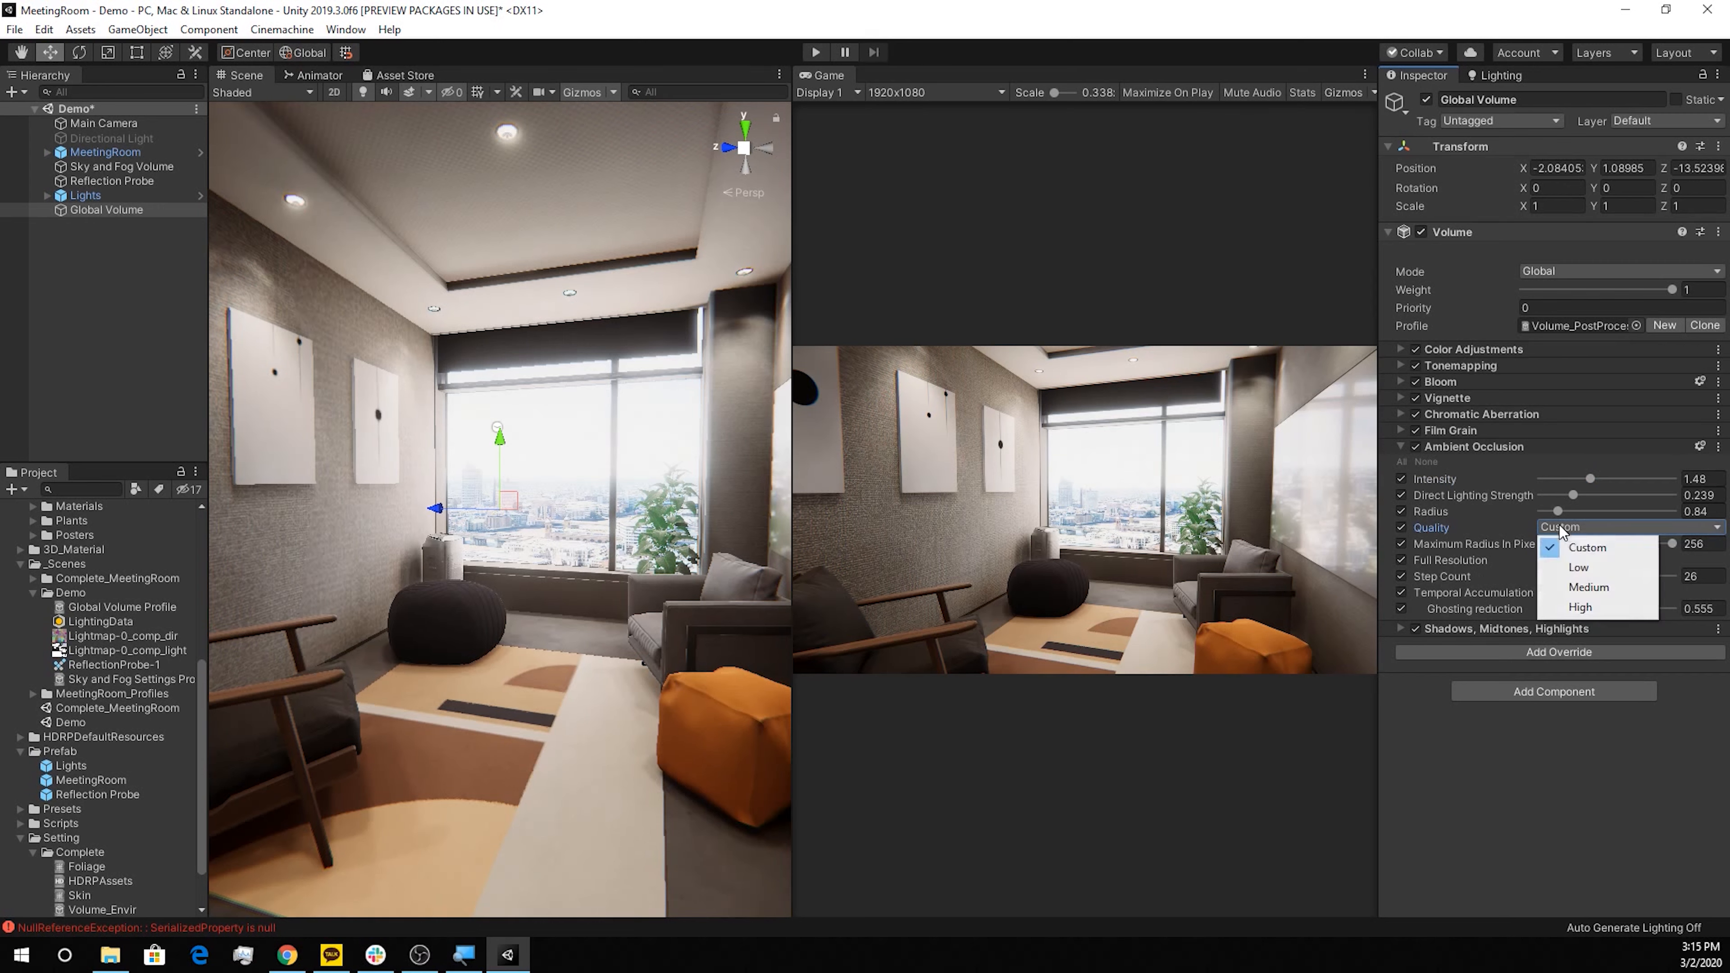
left_click(1567, 616)
left_click(1568, 528)
left_click(1578, 557)
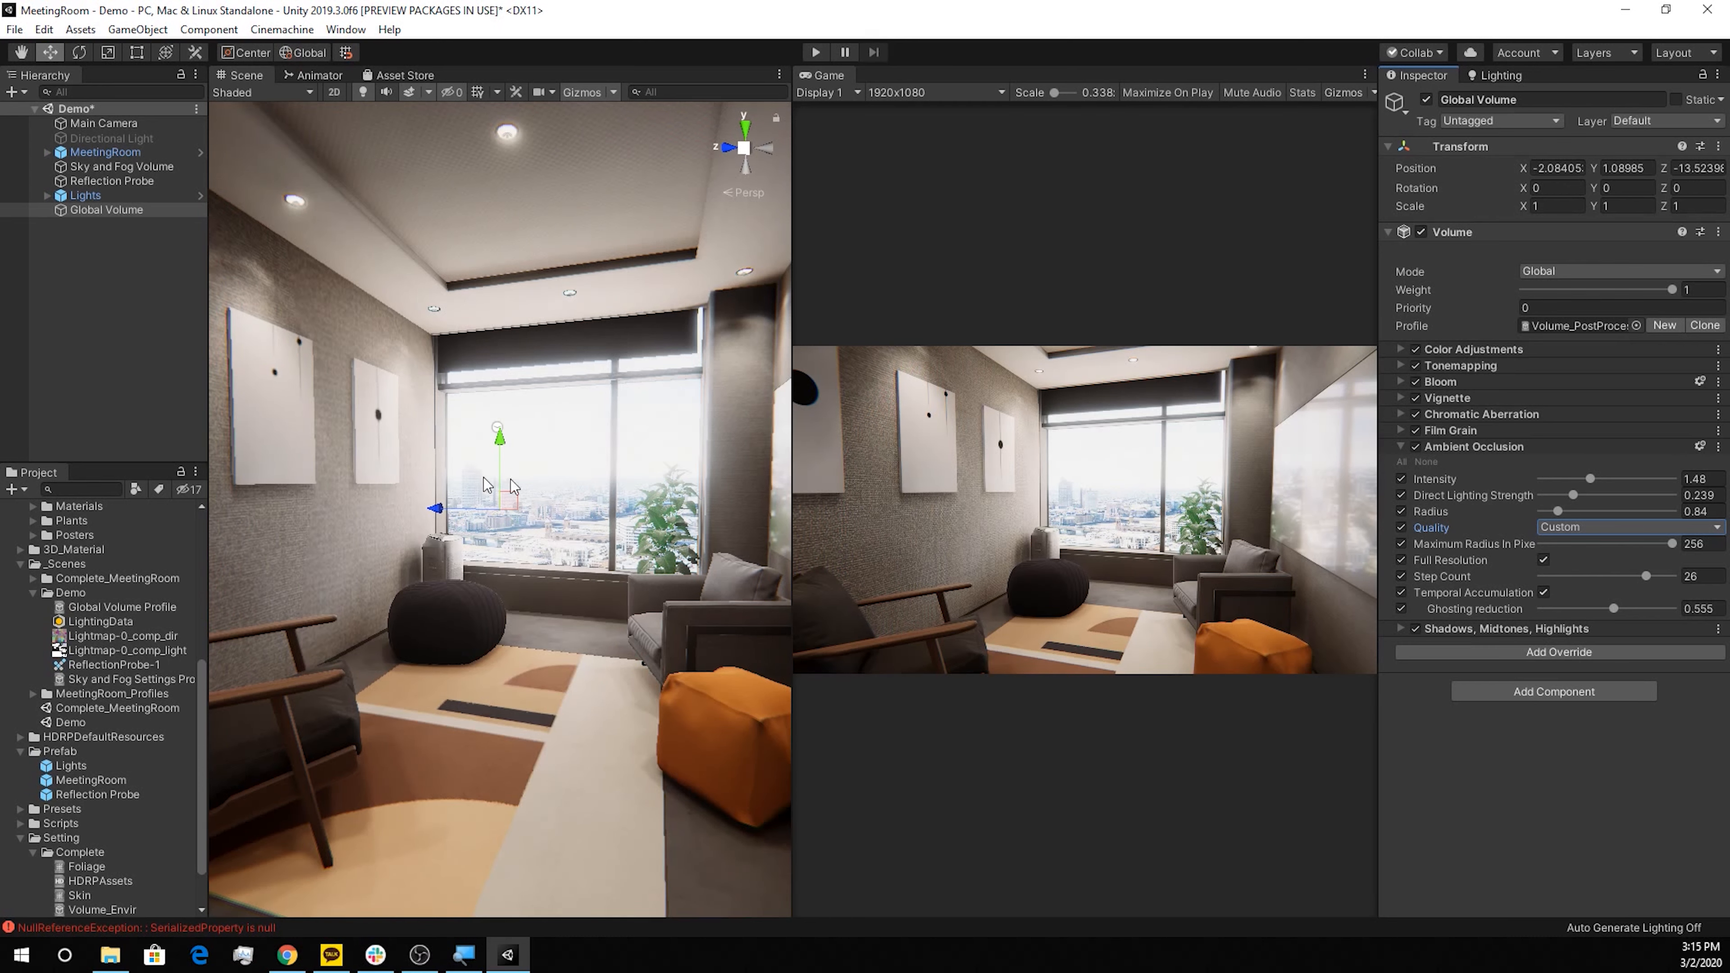
left_click(1399, 446)
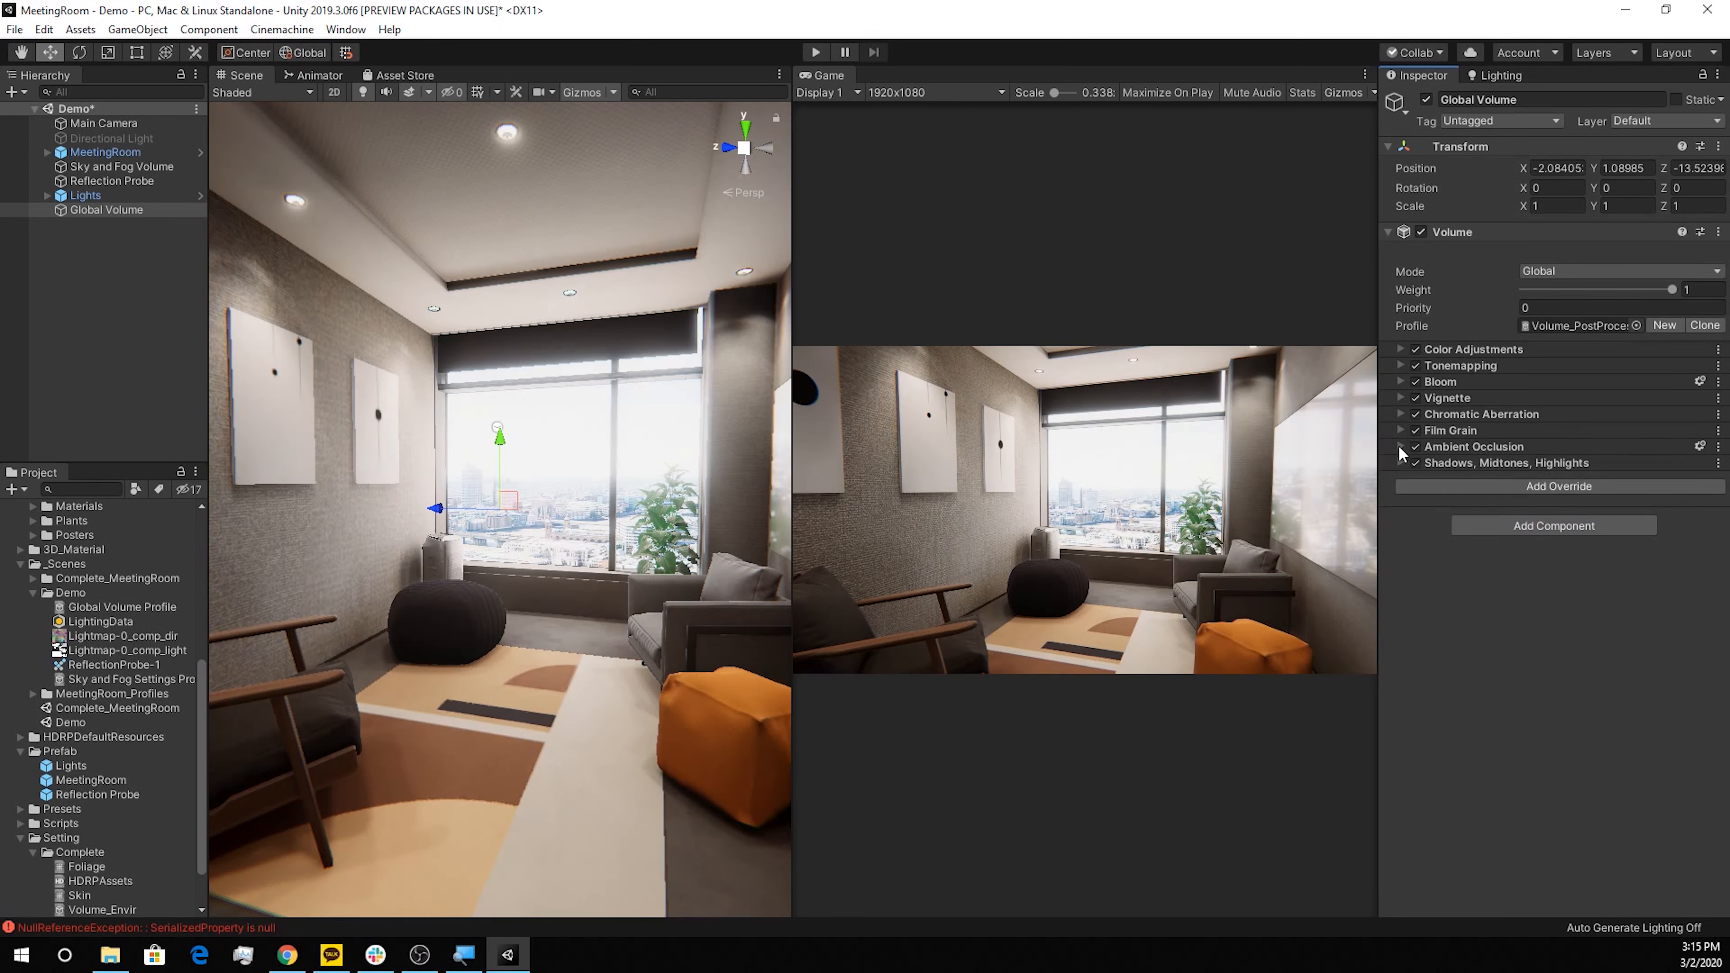